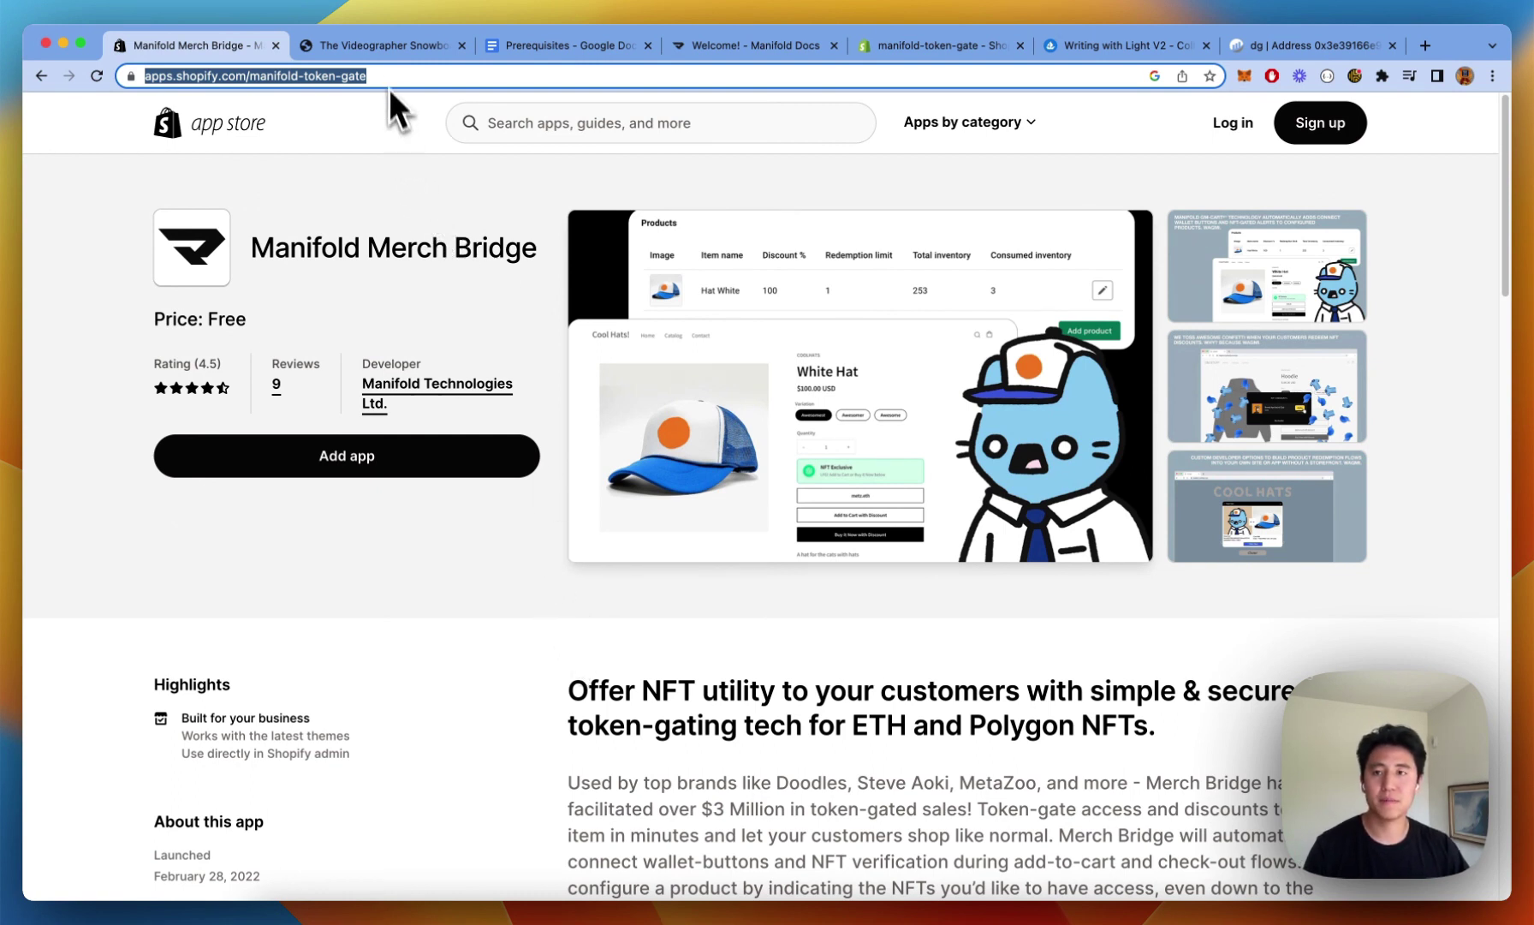
Add The Videographer Snowboard to the cart with NFT 721 edition #2/2 applied for 100% off
left_click(387, 51)
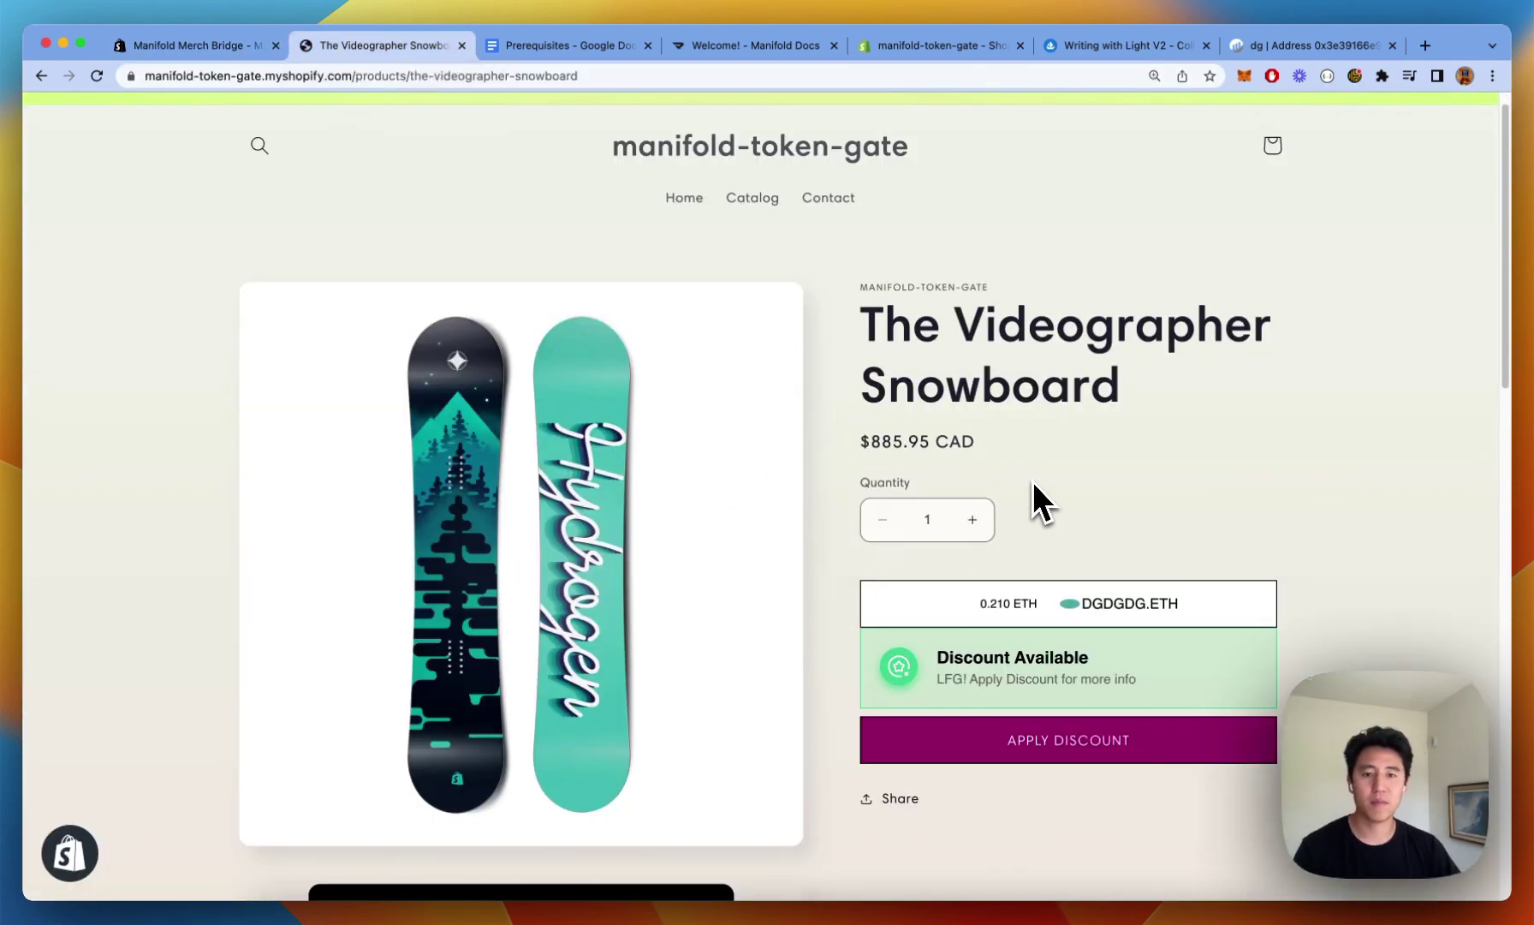
scroll(1031, 480, "down", 1)
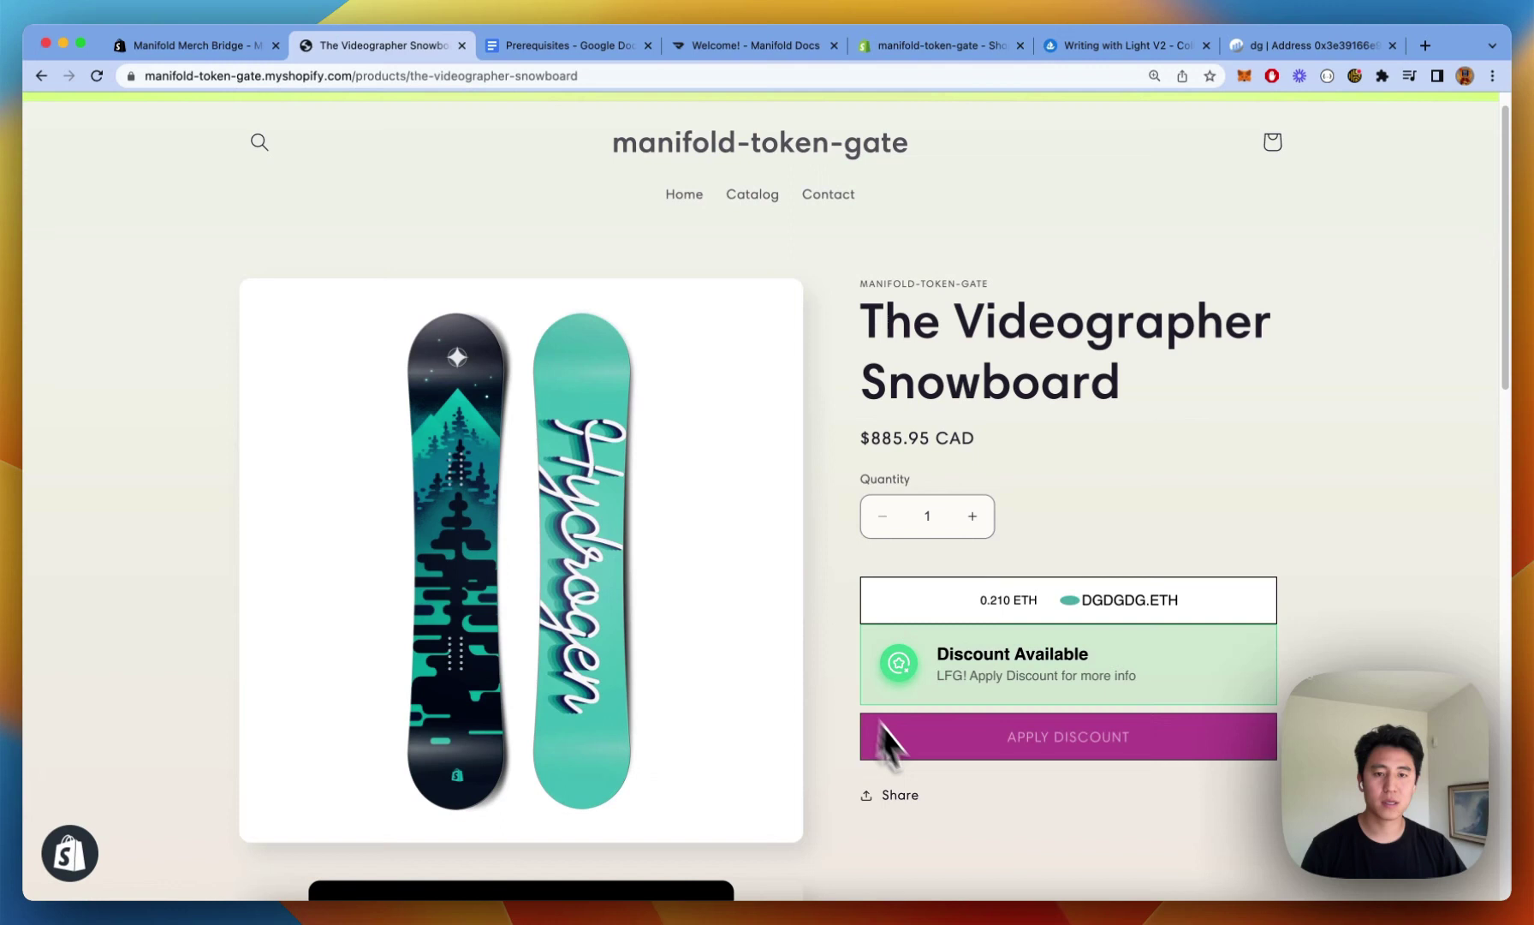
scroll(1002, 822, "down", 2)
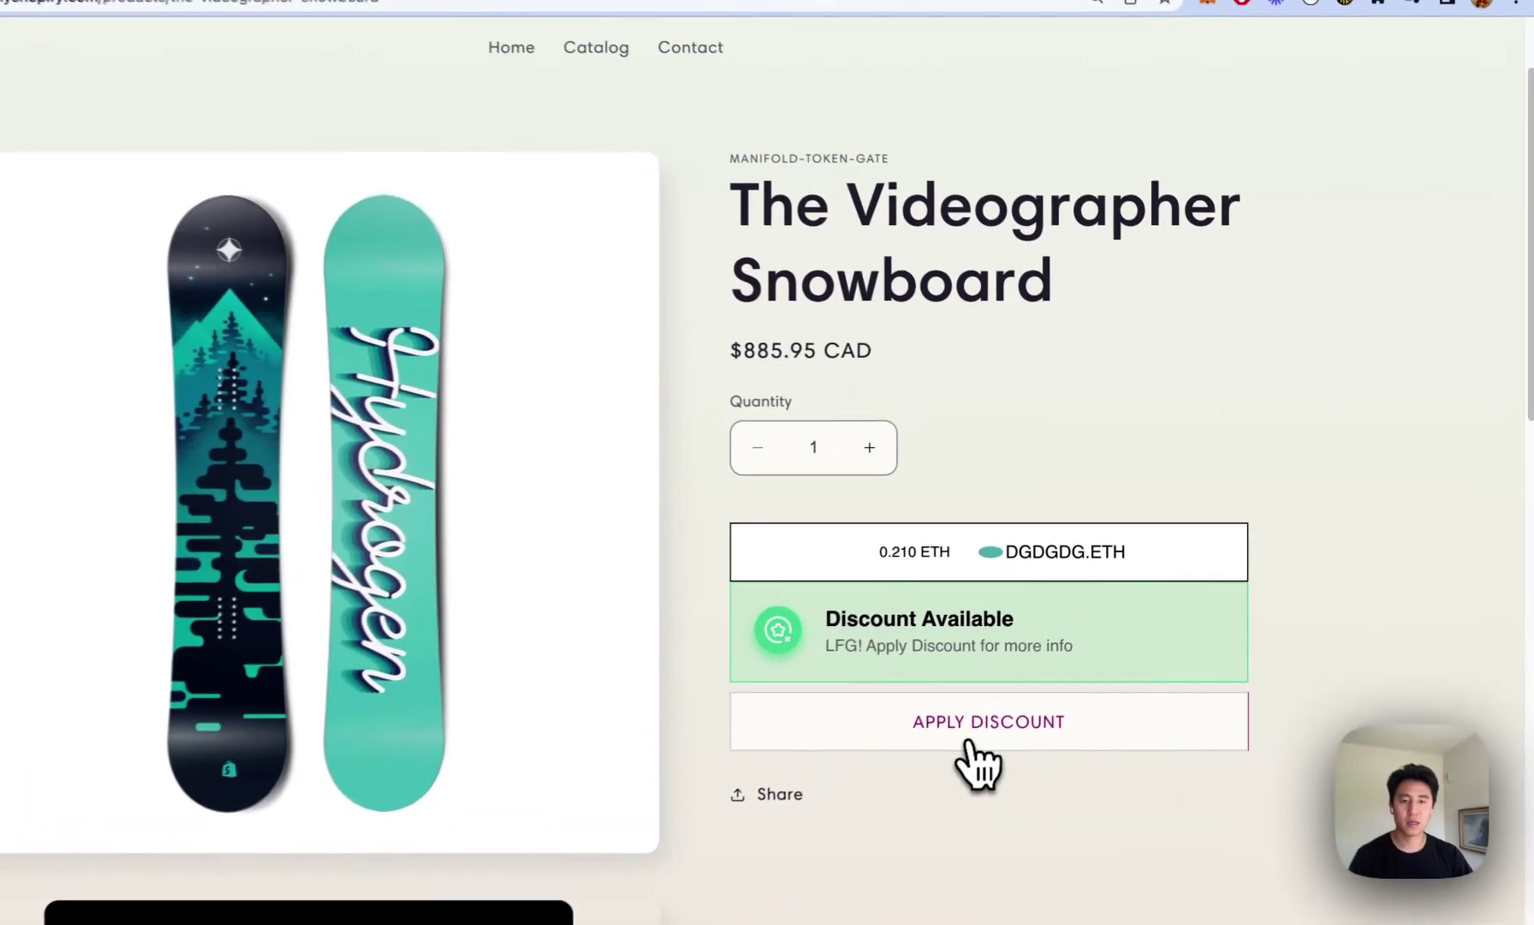
left_click(1051, 676)
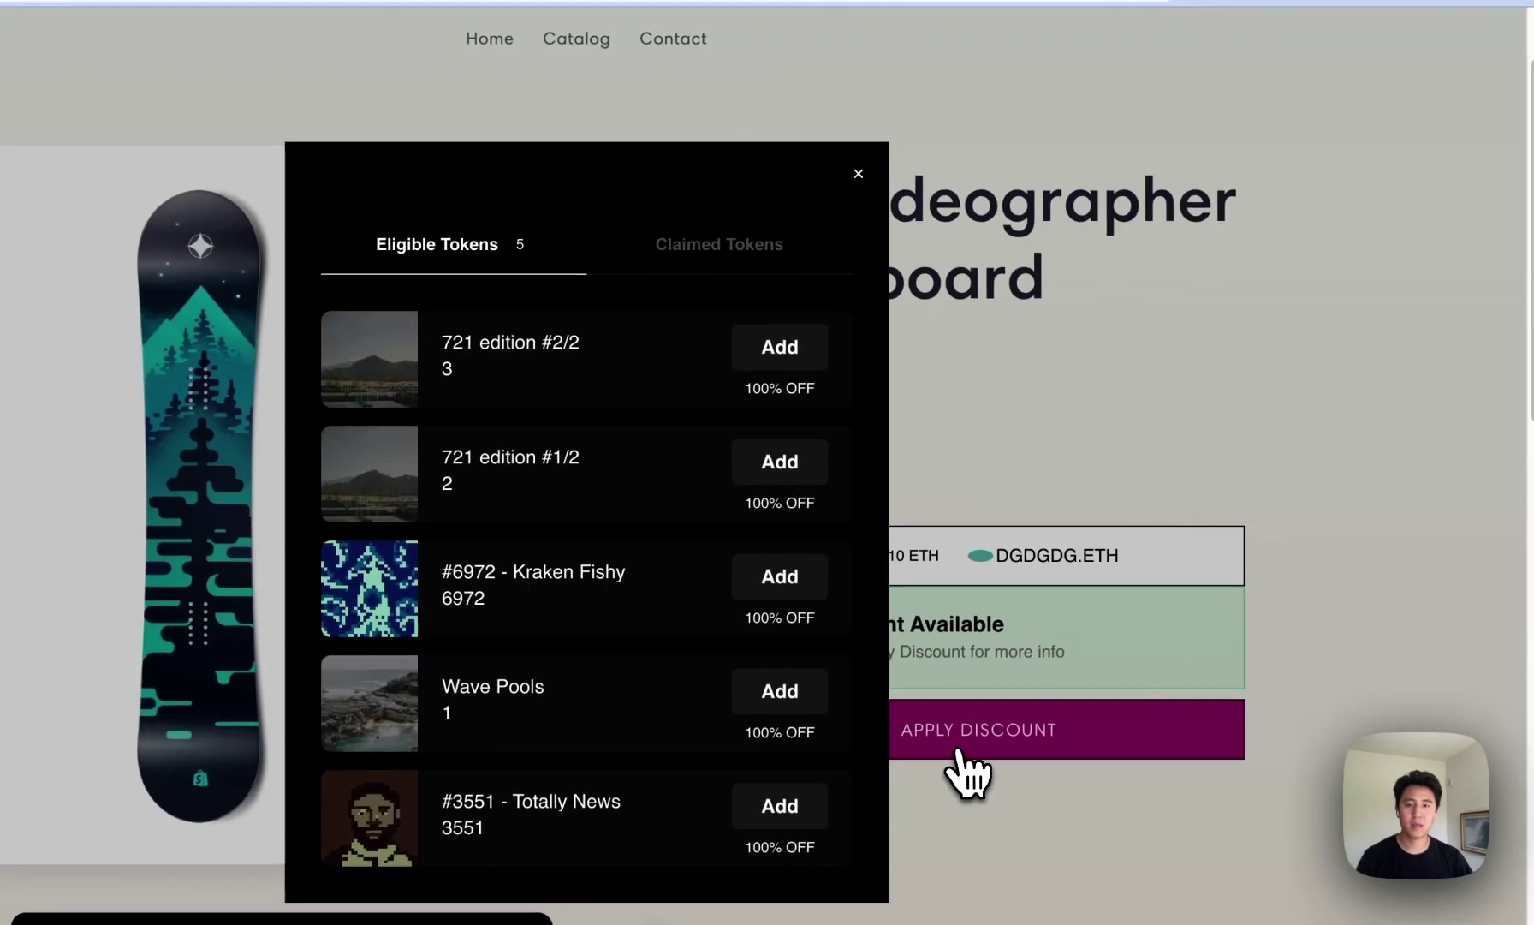
left_click(765, 358)
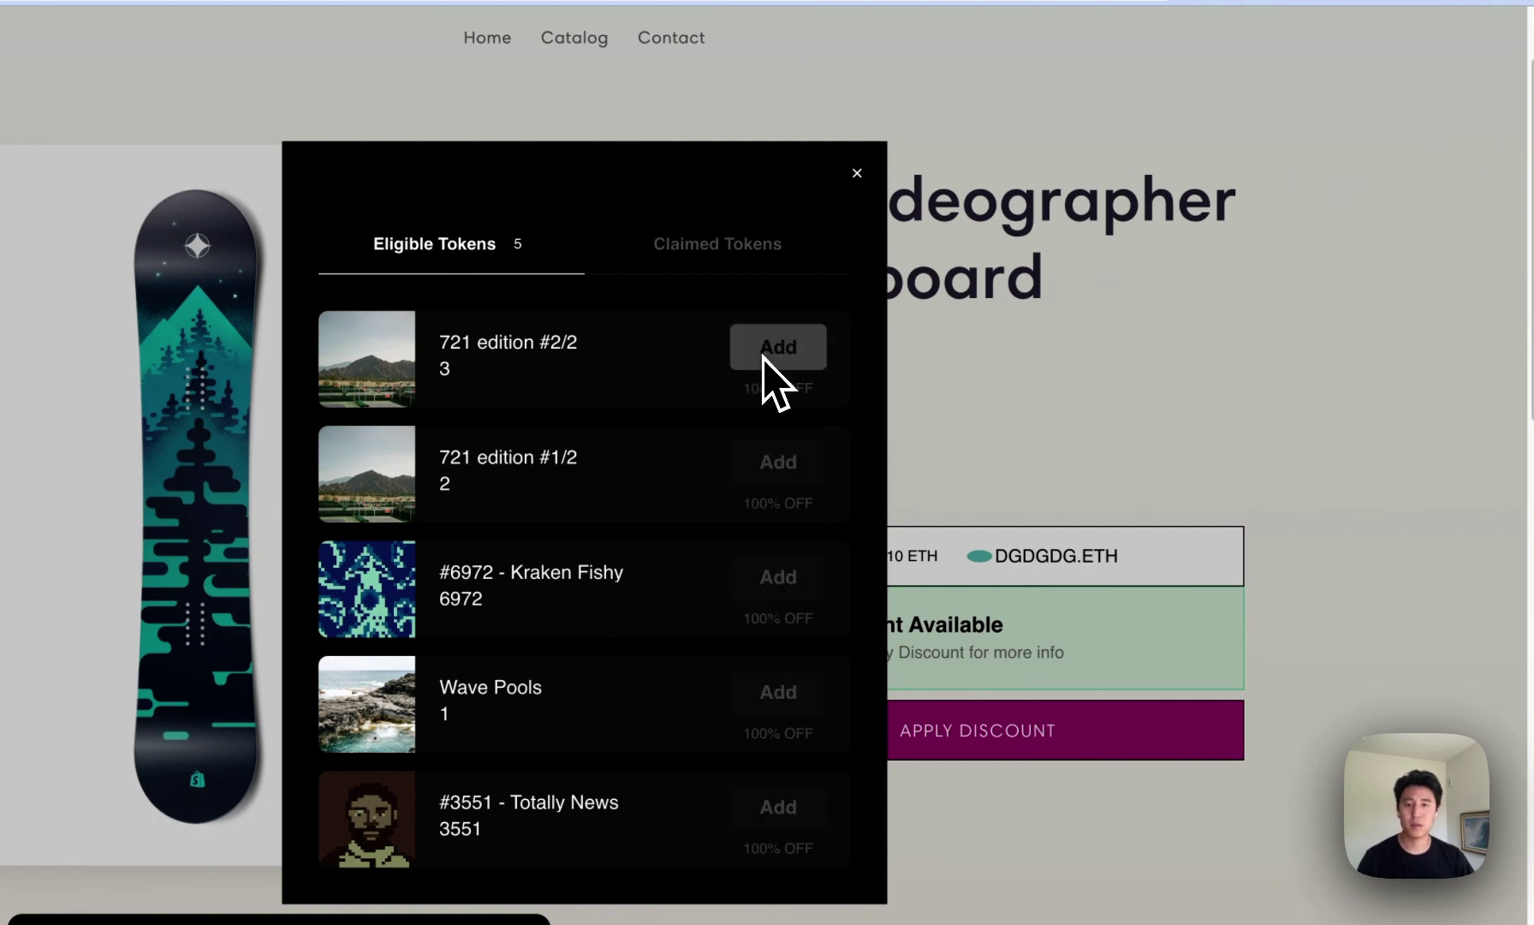
scroll(942, 514, "up", 2)
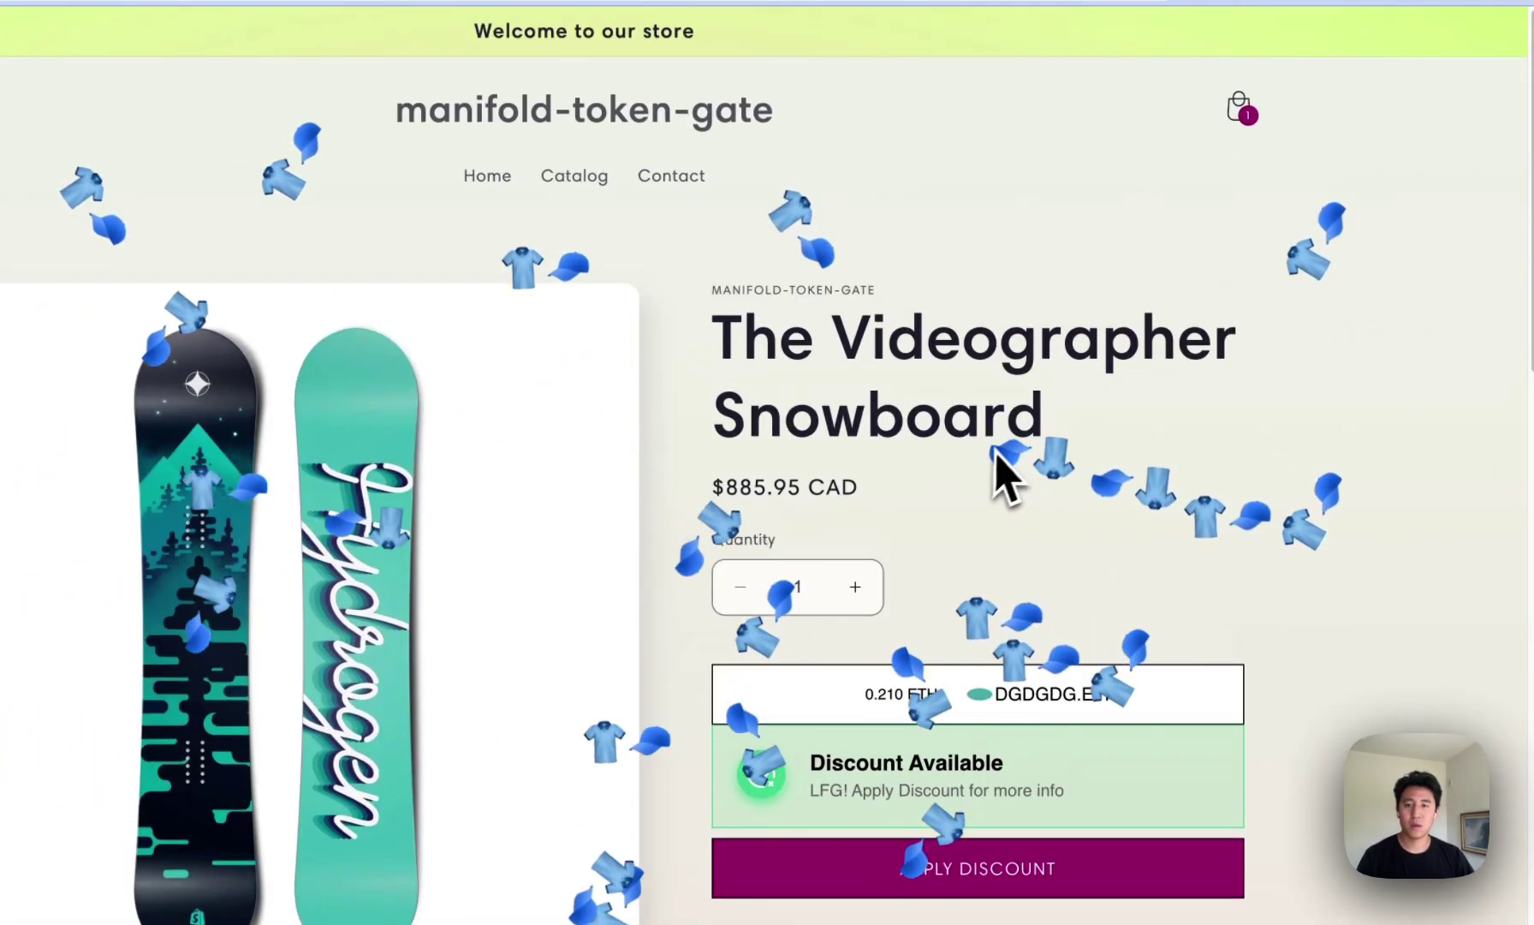
Check out from the cart with NFTs so the snowboard shows Free at a $0.00 CAD total
left_click(1241, 109)
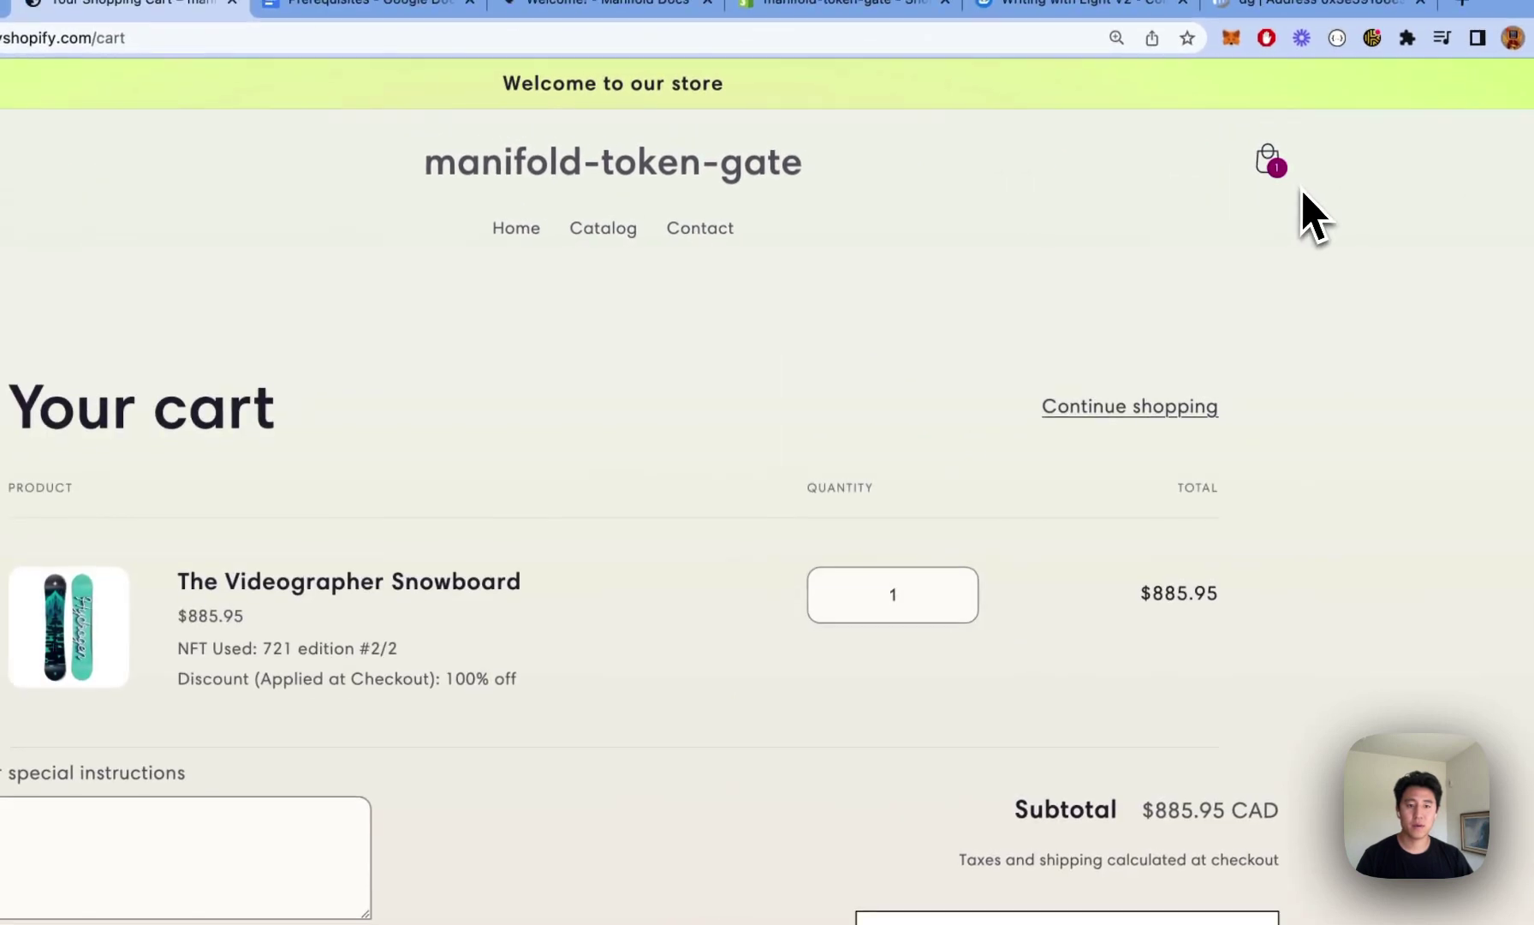
left_click_drag(517, 680, 177, 681)
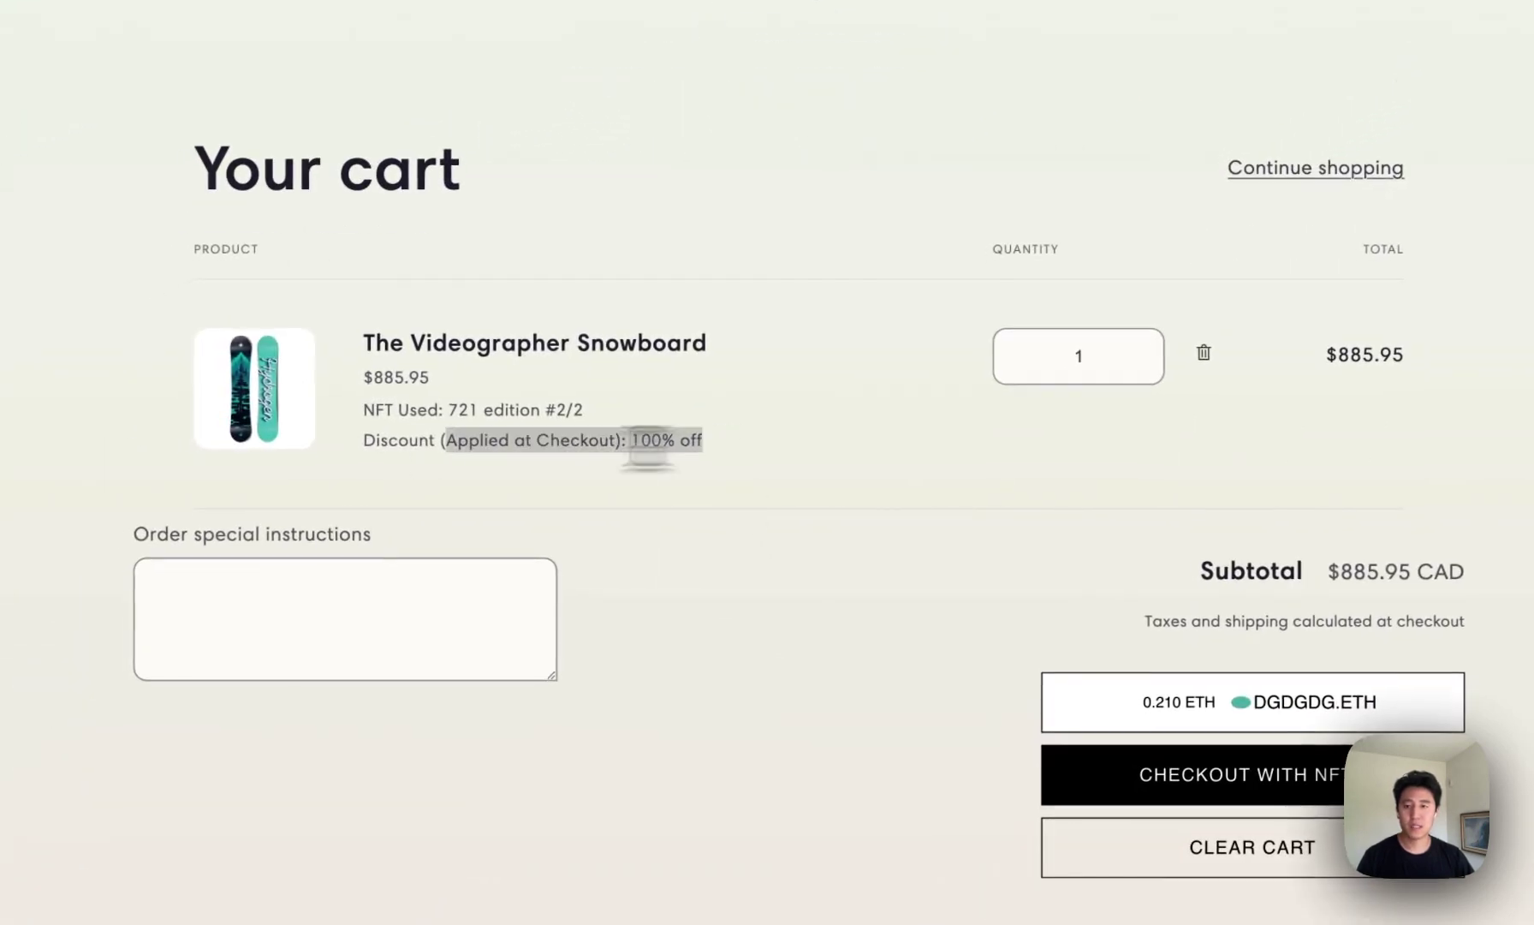
left_click_drag(359, 443, 365, 420)
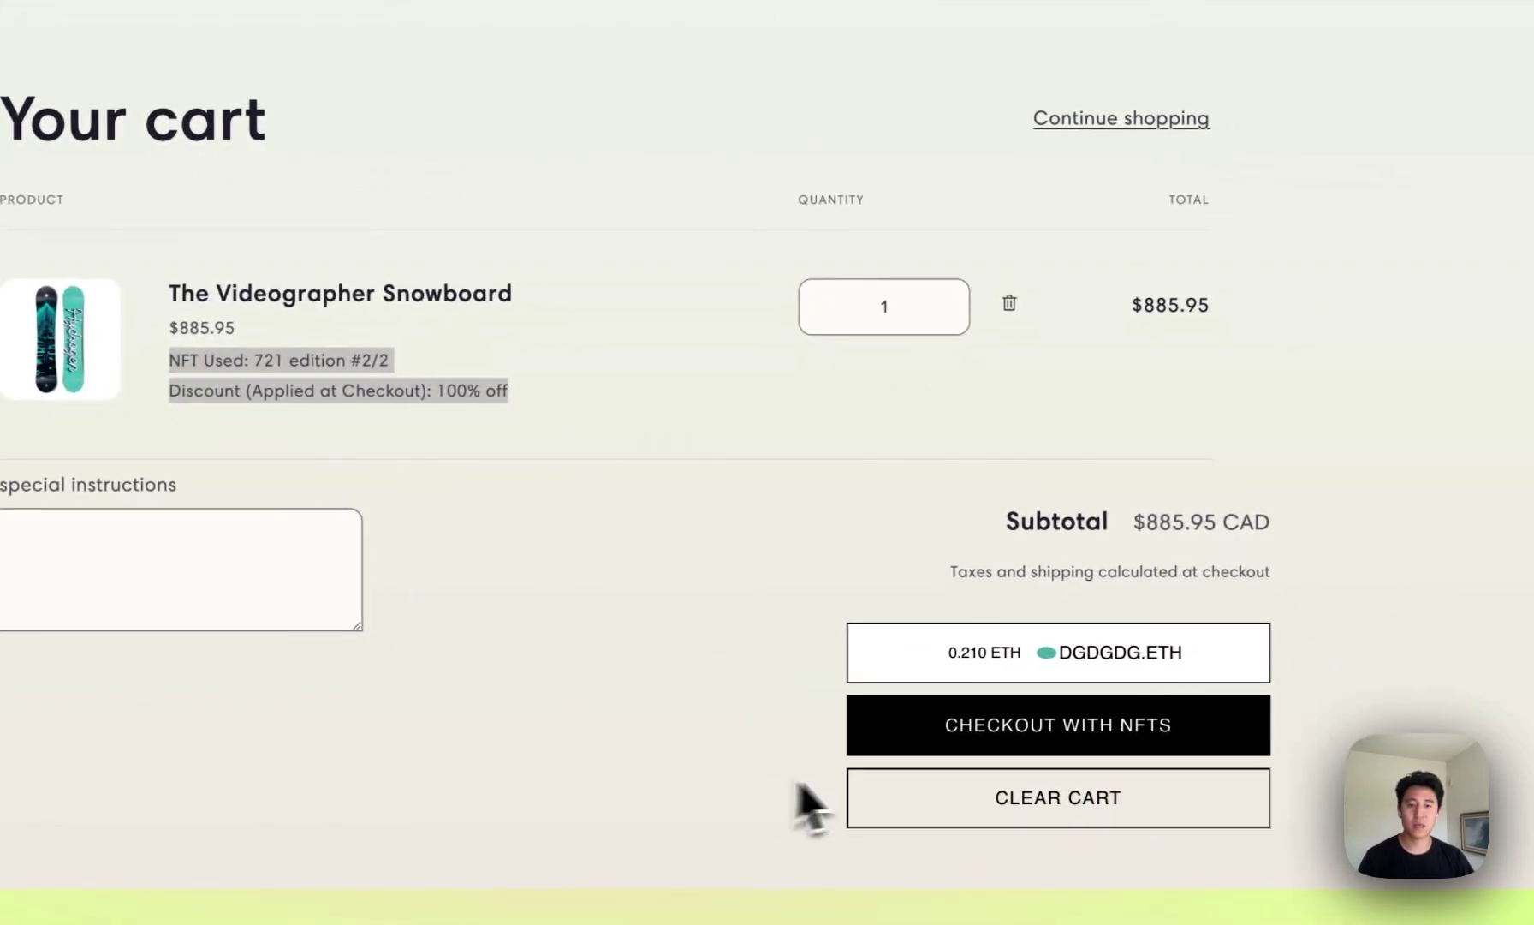
left_click(1078, 784)
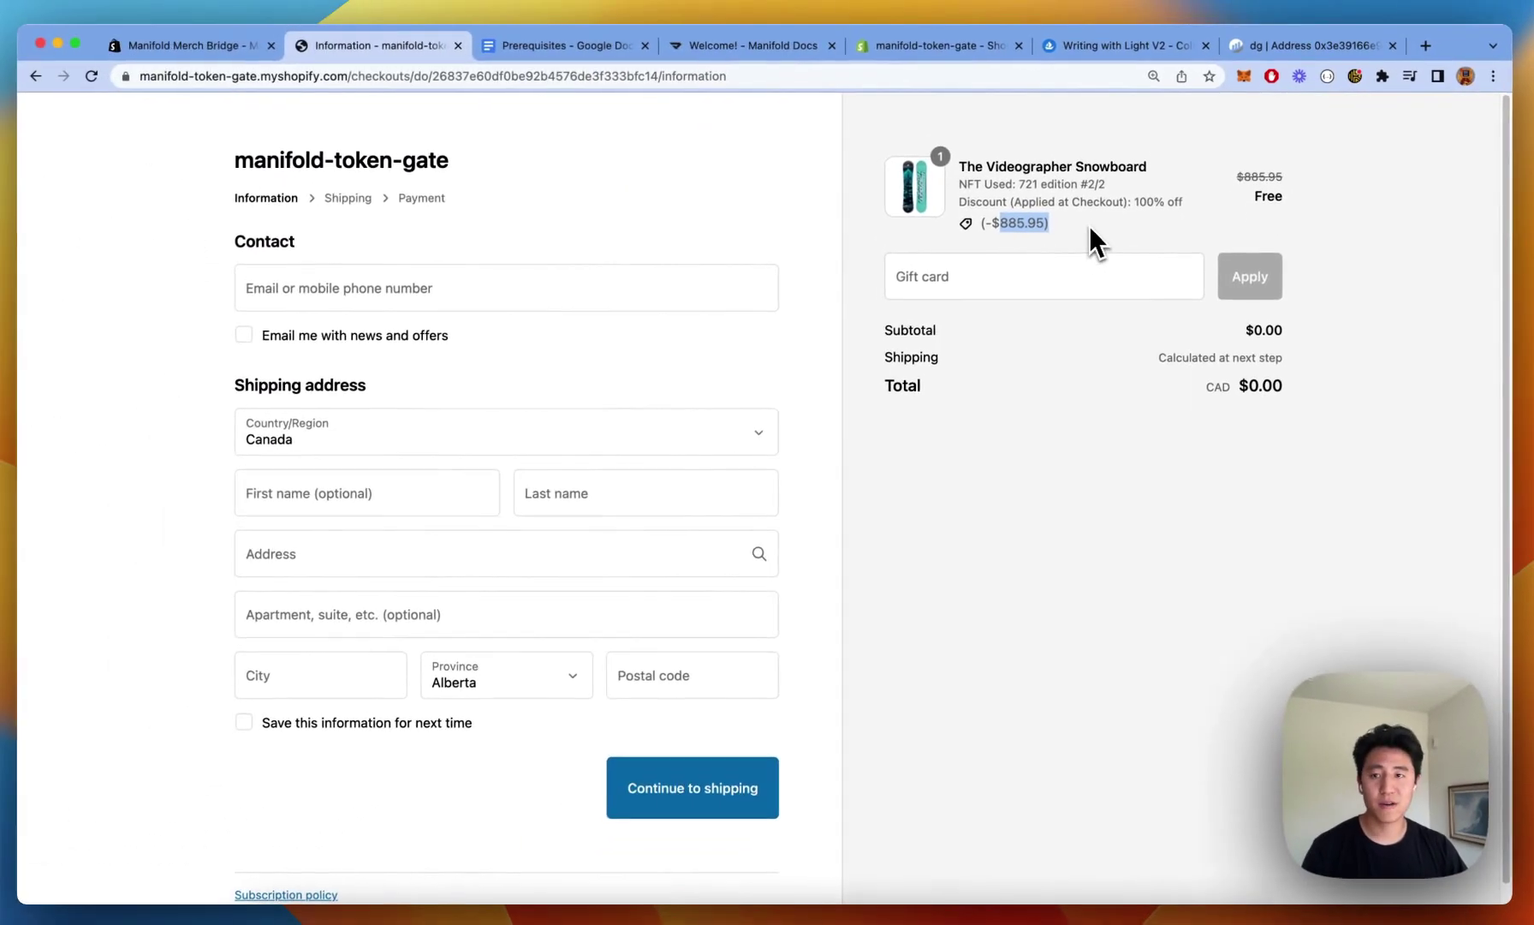
left_click_drag(1086, 229, 939, 180)
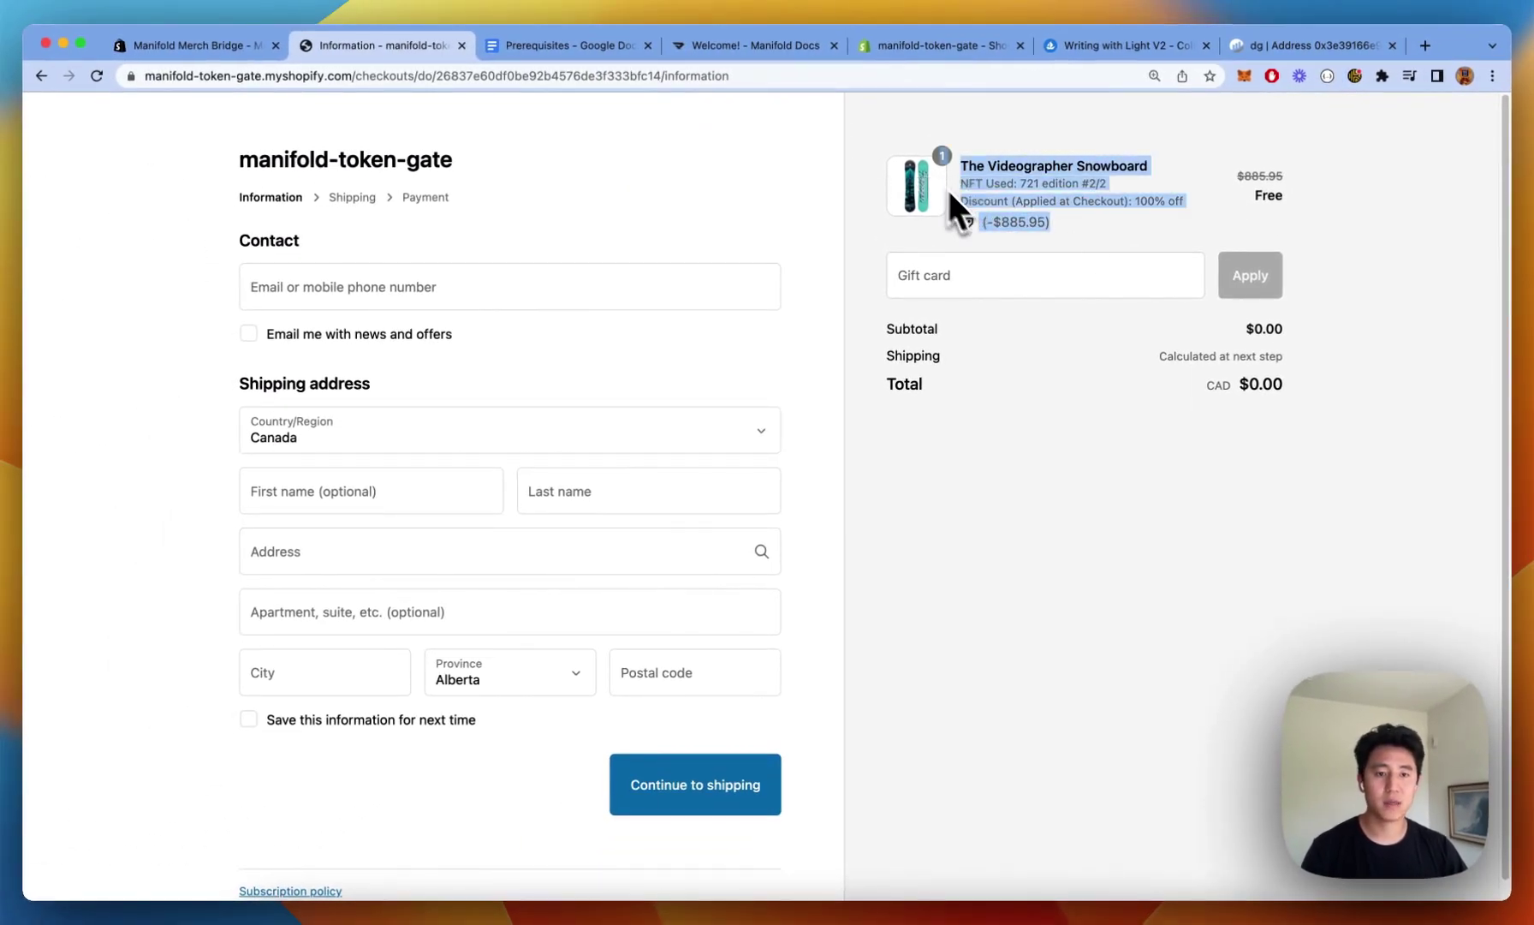
Review the Prerequisites list, highlighting items 3 and 4 about tokens
left_click(588, 55)
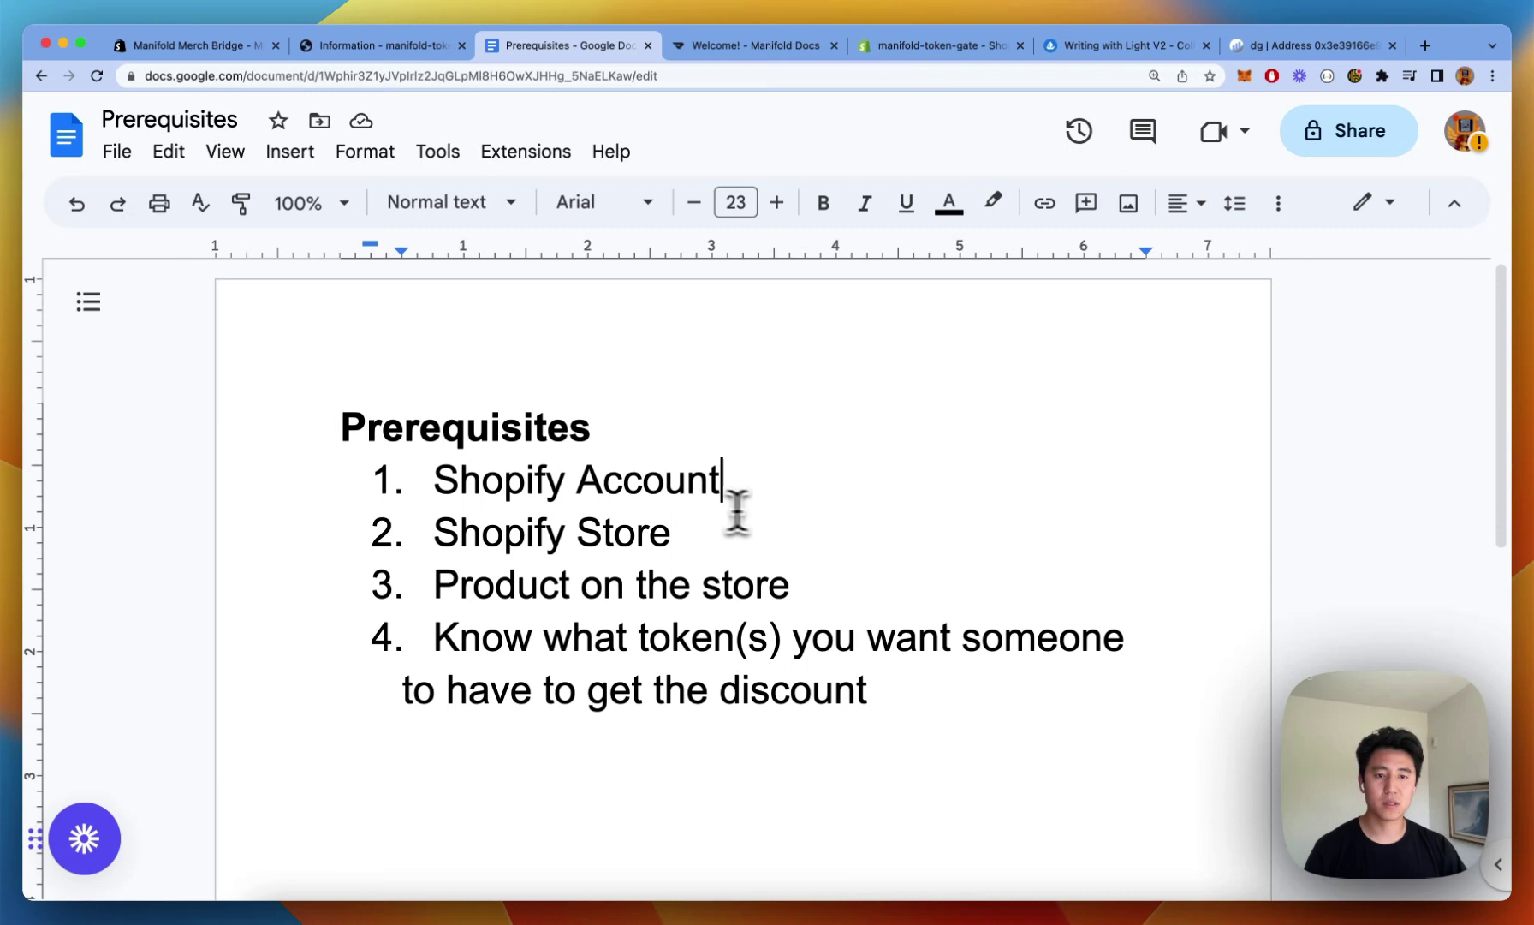
scroll(655, 518, "down", 1)
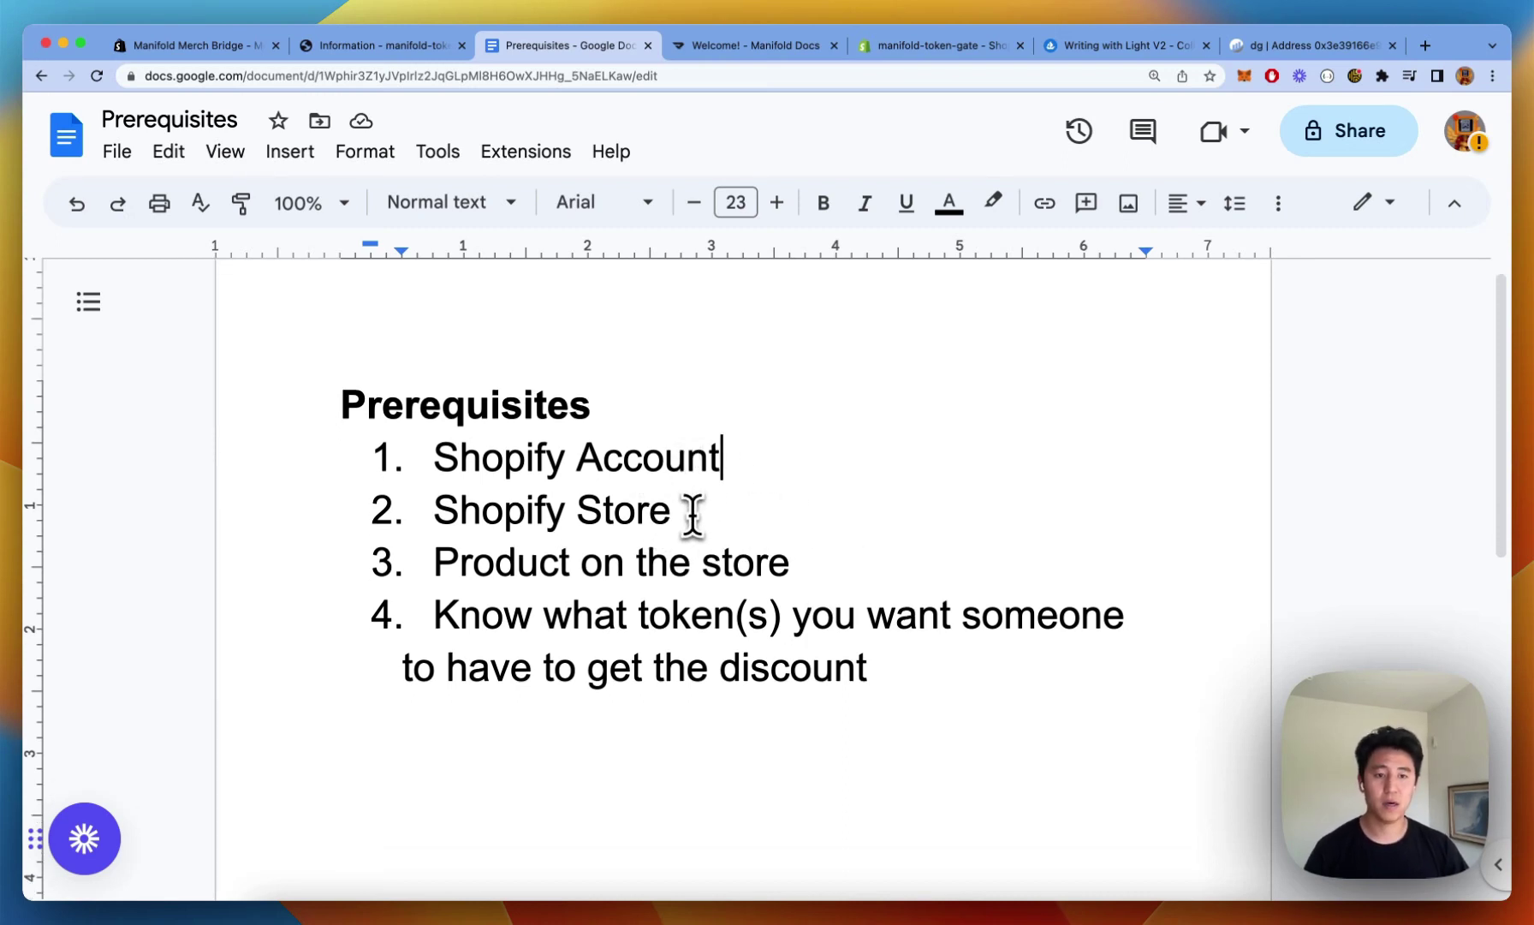
scroll(698, 531, "down", 3)
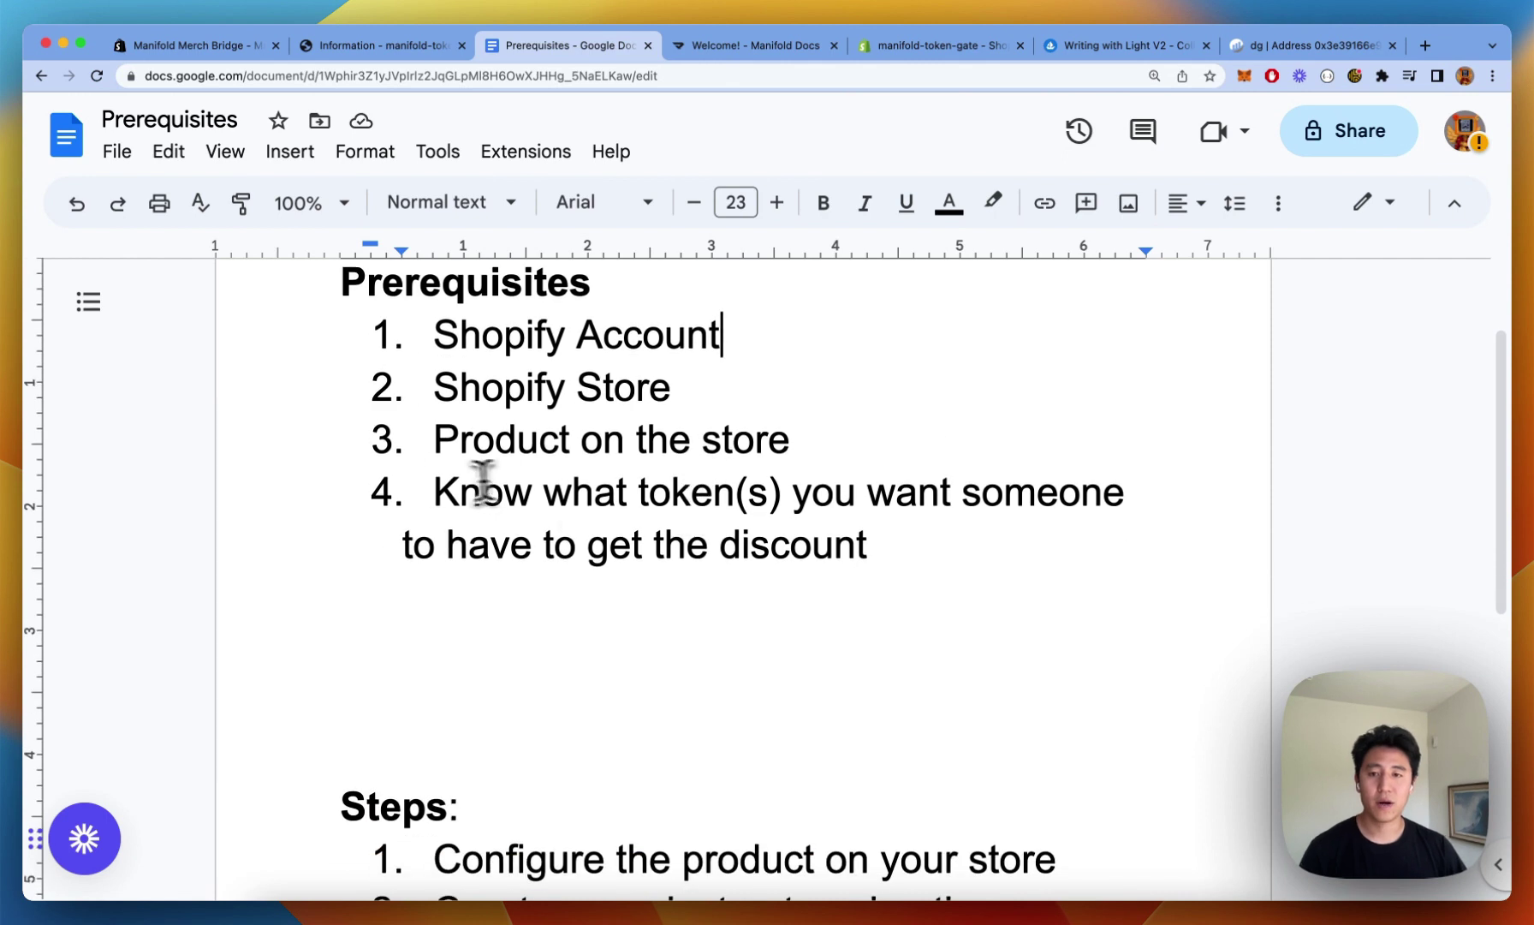
left_click_drag(418, 452, 767, 455)
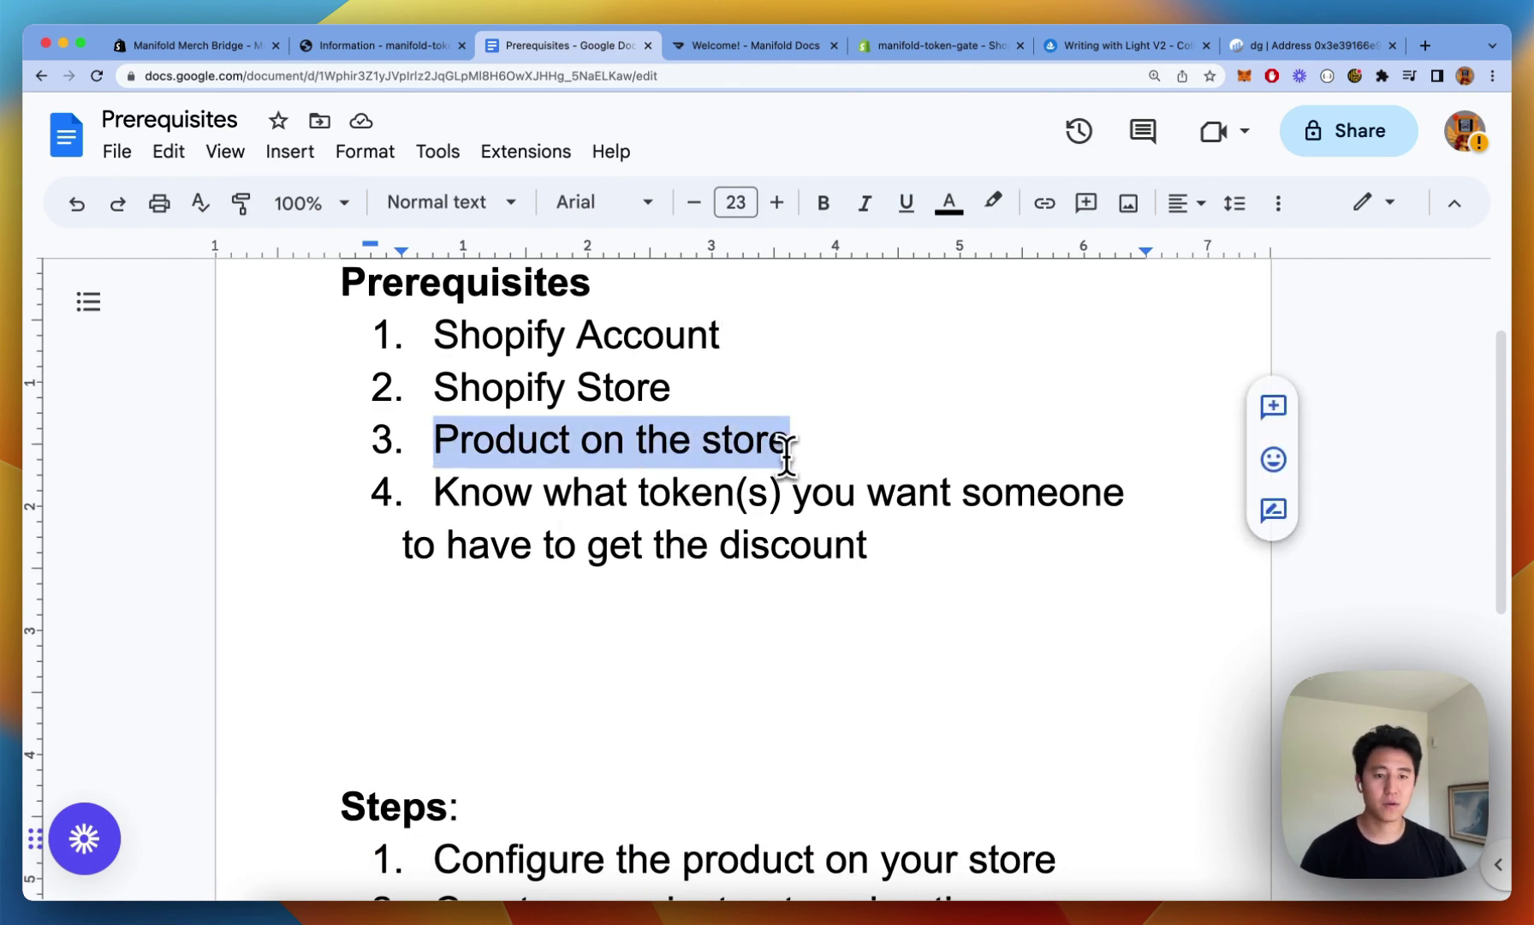
left_click(711, 497)
left_click_drag(433, 491, 940, 538)
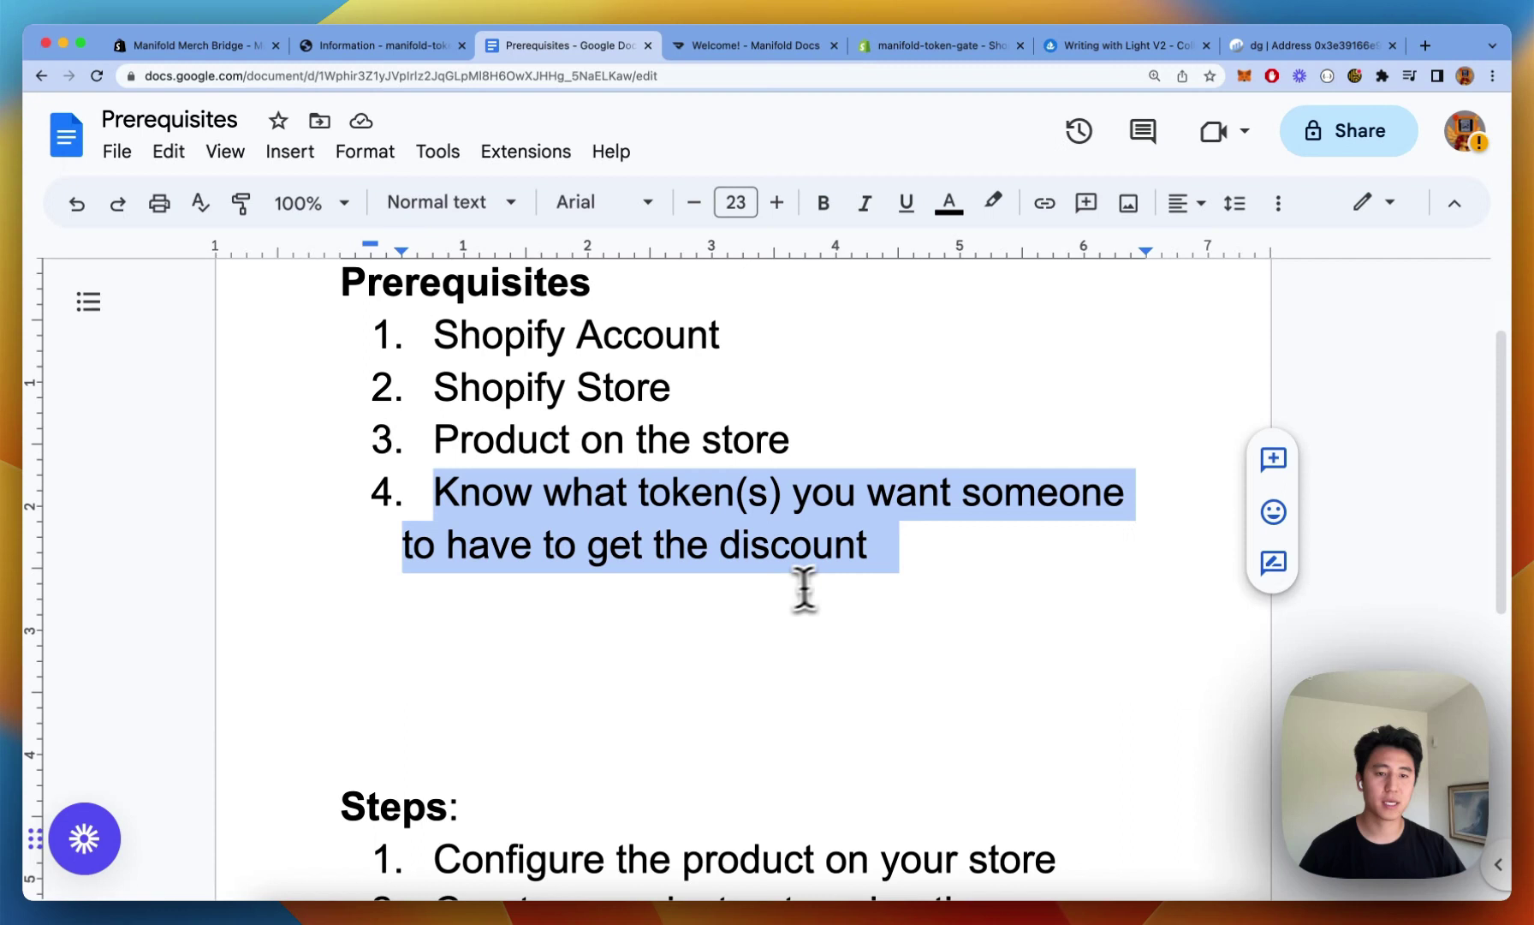
Highlight Steps item 2 (Manifold Merch Bridge App) and item 3 (Configure your online store)
scroll(887, 545, "down", 5)
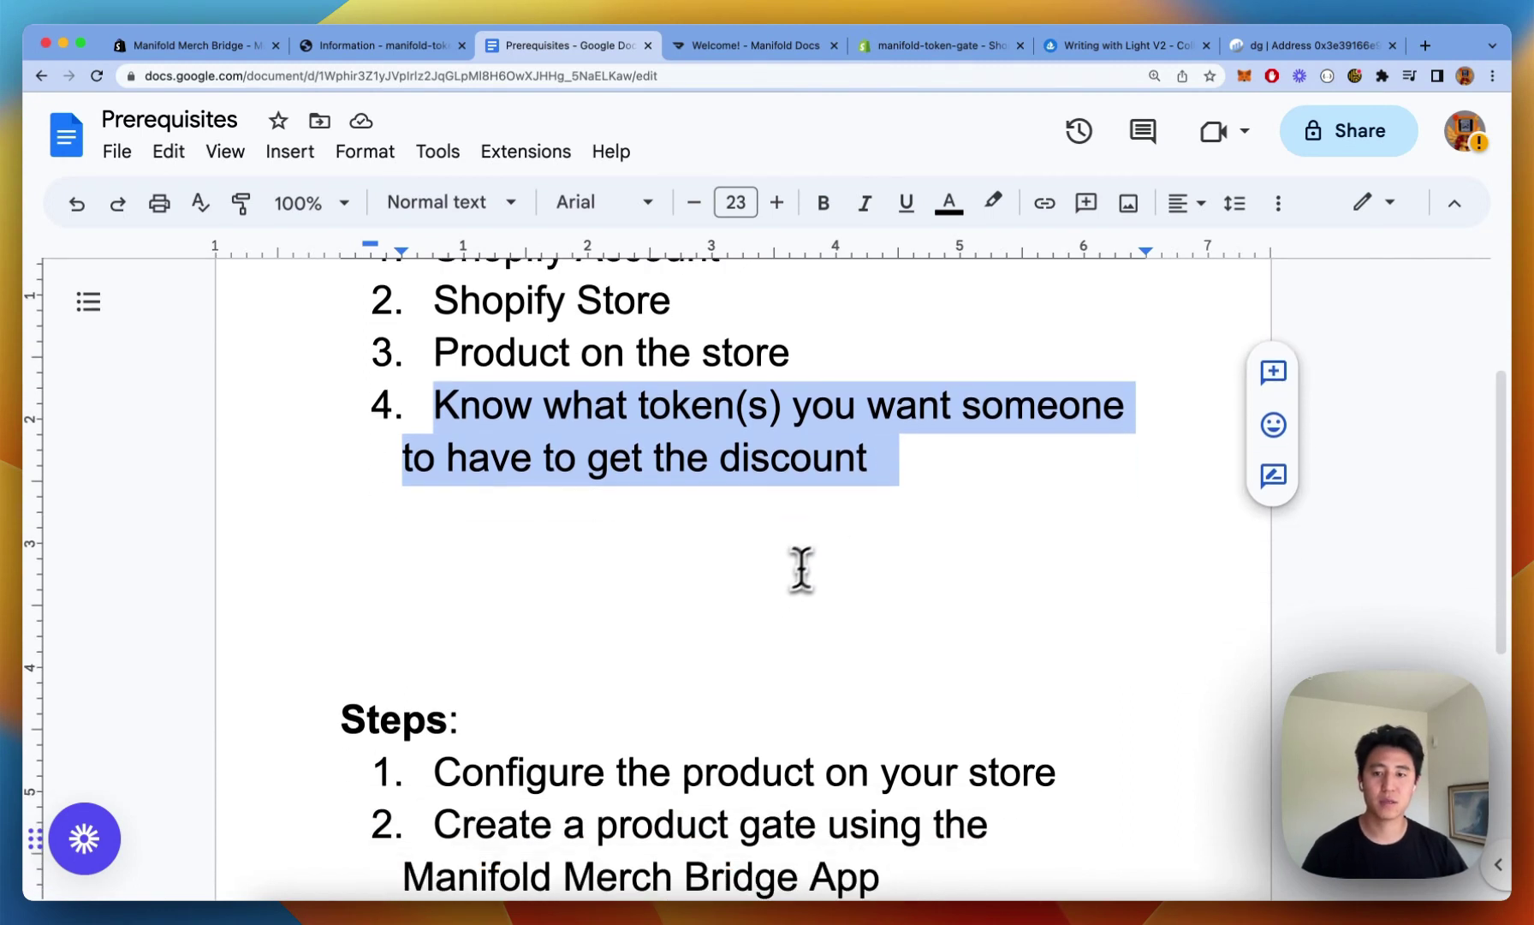
scroll(873, 548, "down", 1)
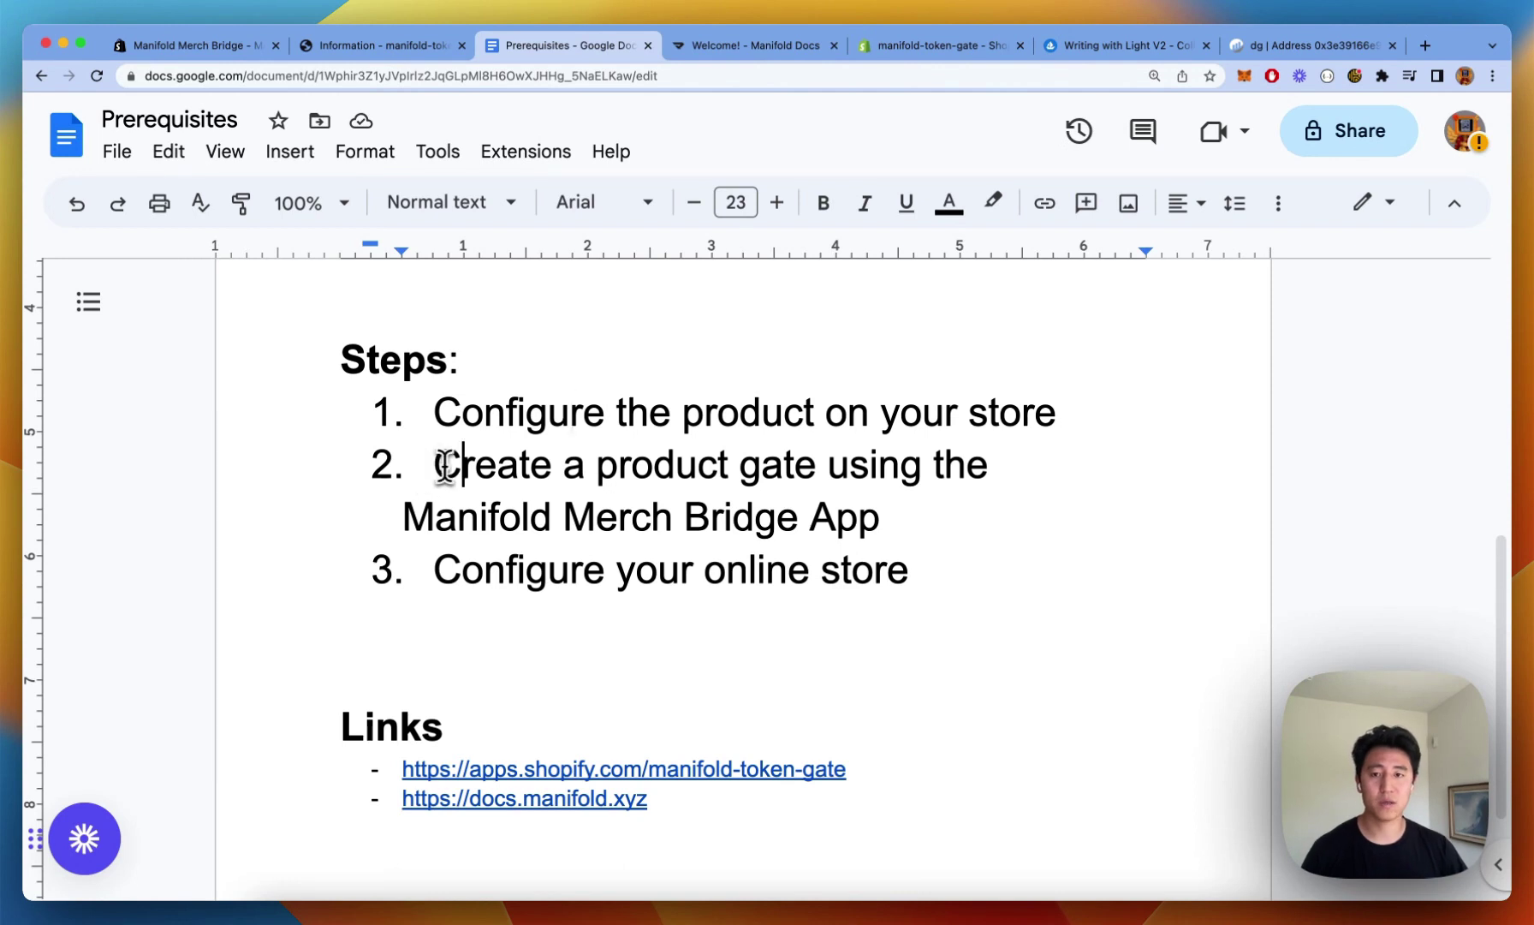
left_click_drag(446, 467, 875, 520)
left_click(875, 520)
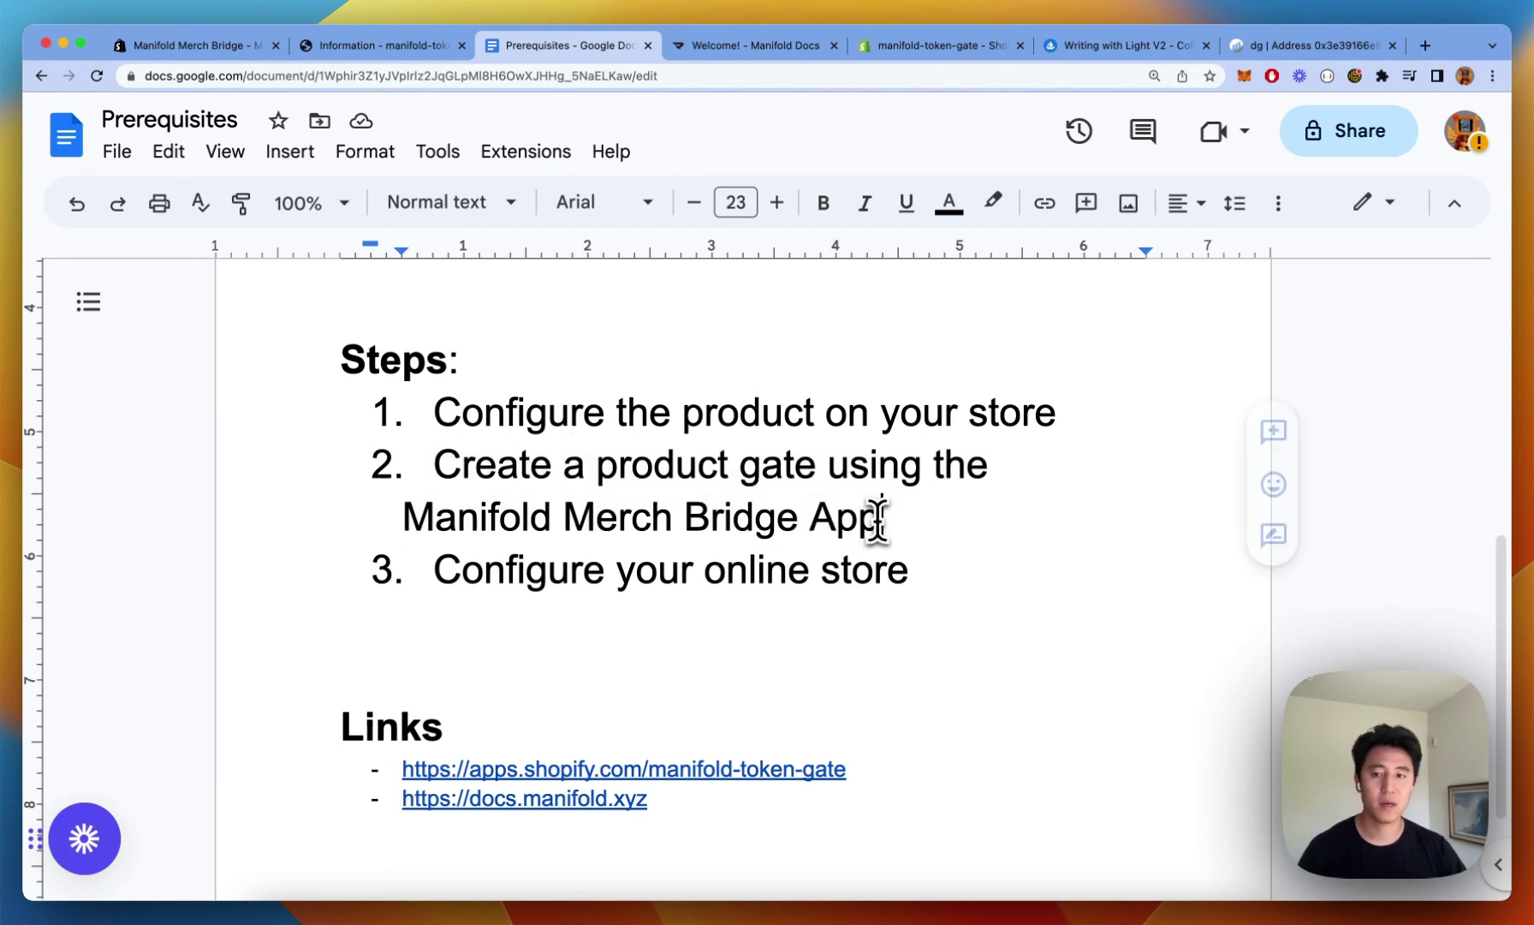
left_click_drag(426, 572, 908, 563)
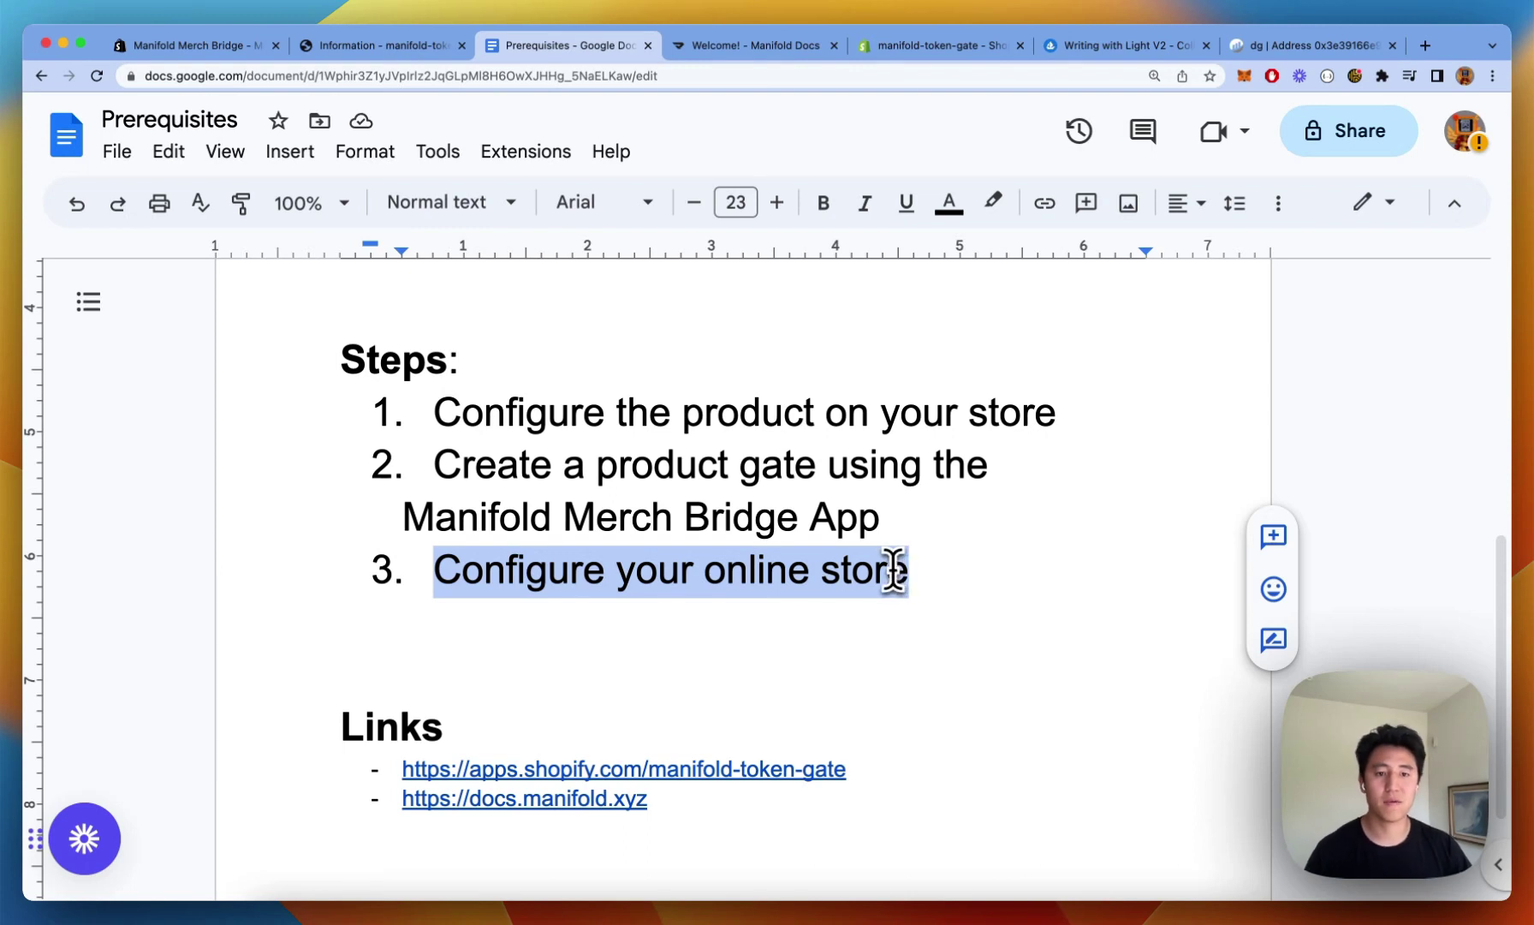
scroll(664, 696, "down", 1)
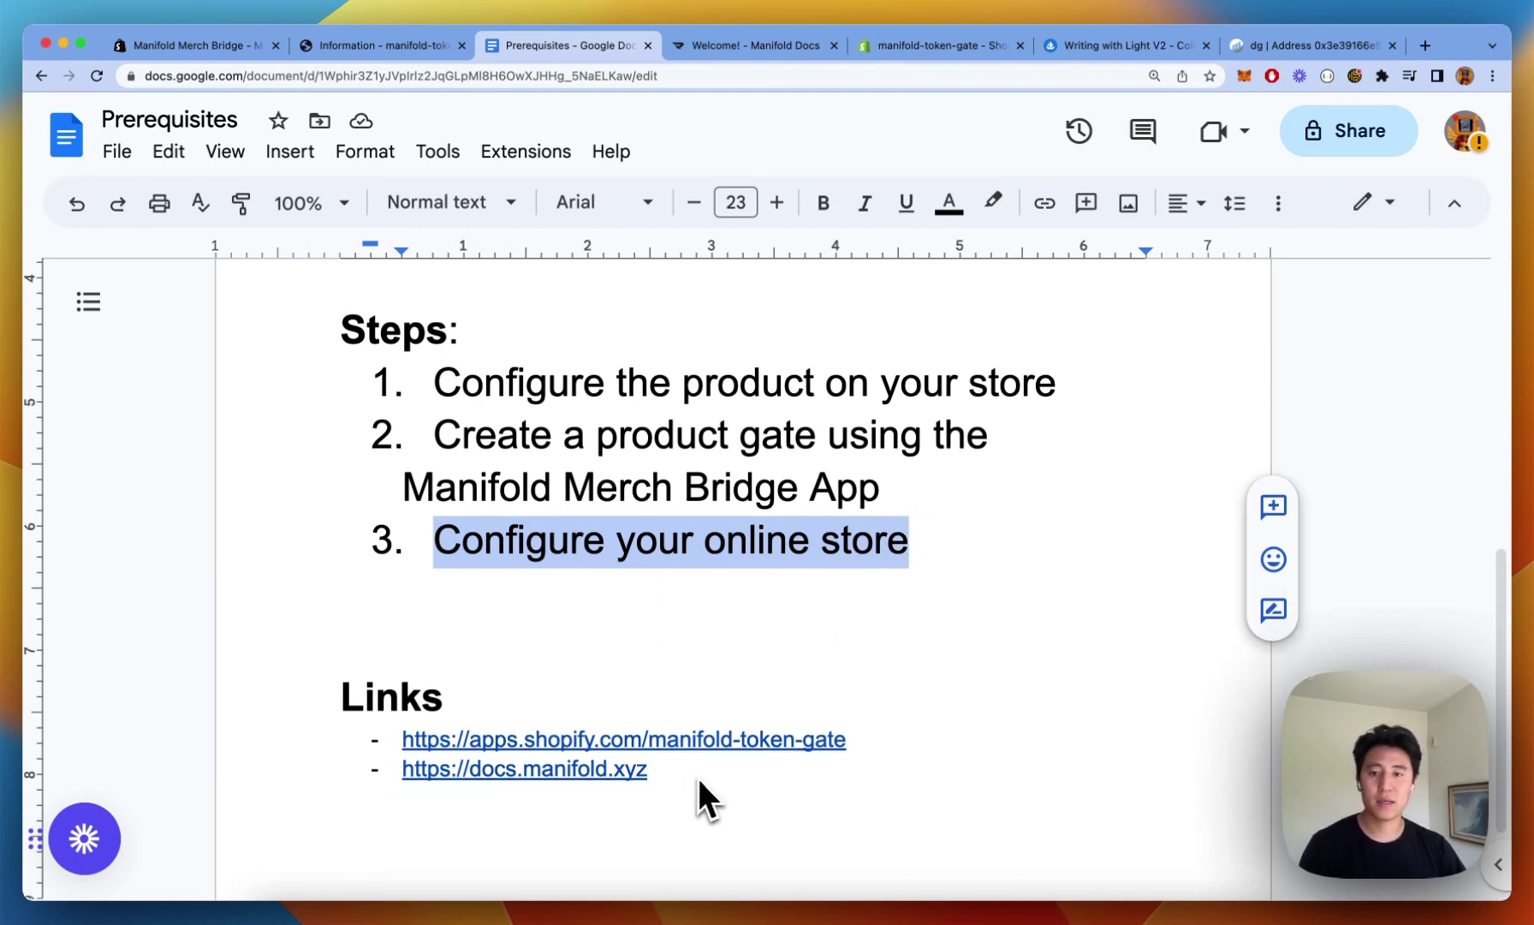
scroll(707, 770, "down", 1)
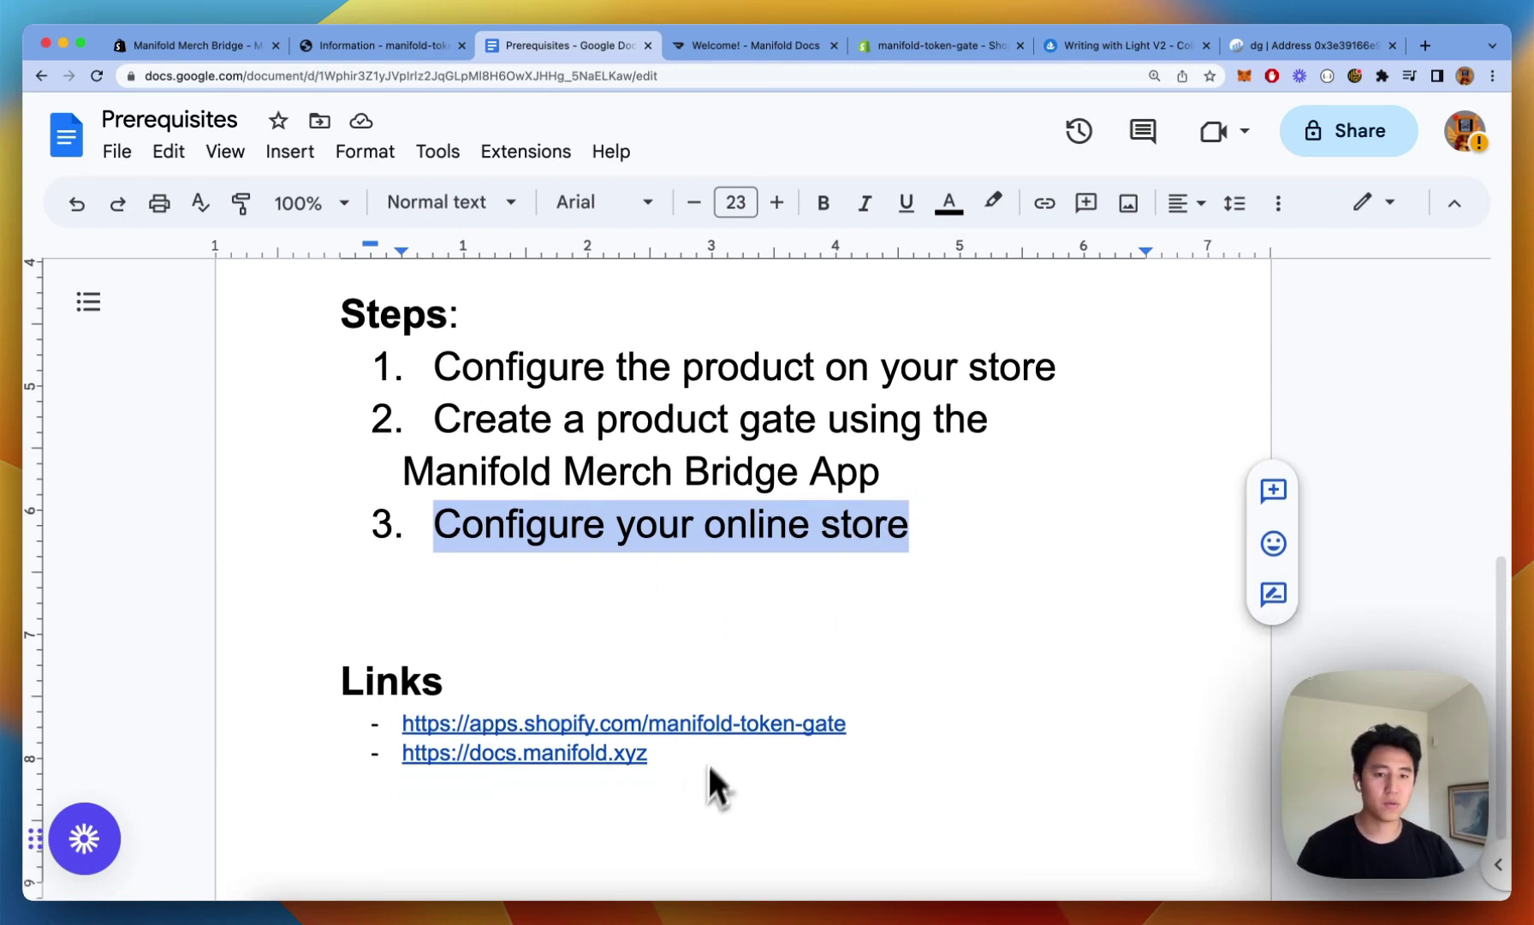
Navigate Manifold Docs to Manifold for Developers' Shopify Merch Bridge overview and tutorial
left_click(750, 47)
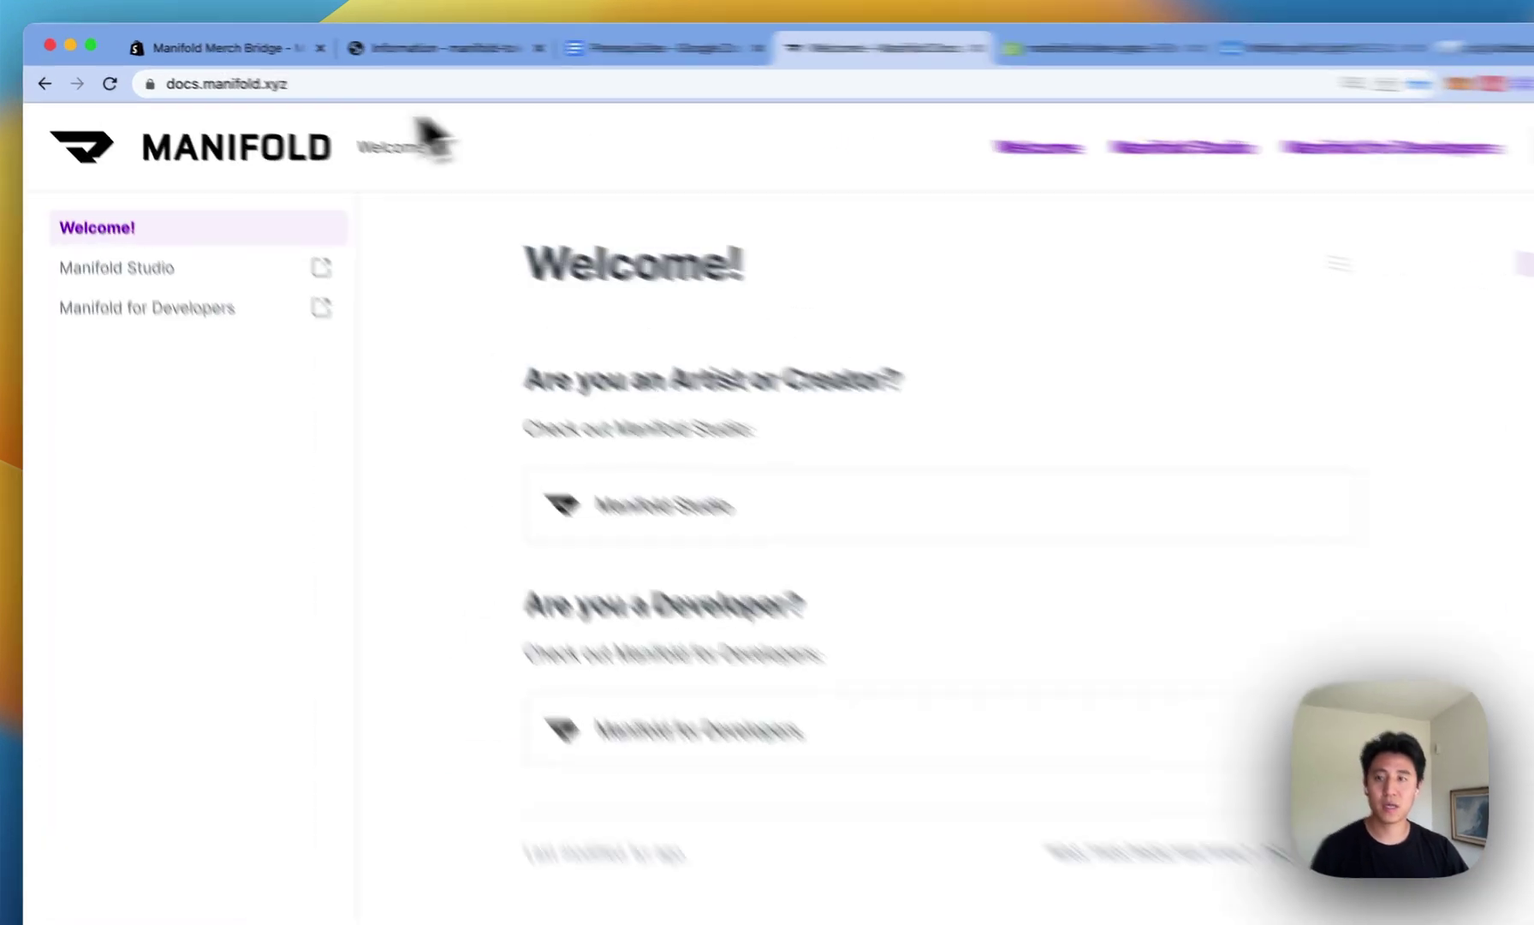
left_click_drag(325, 83, 111, 82)
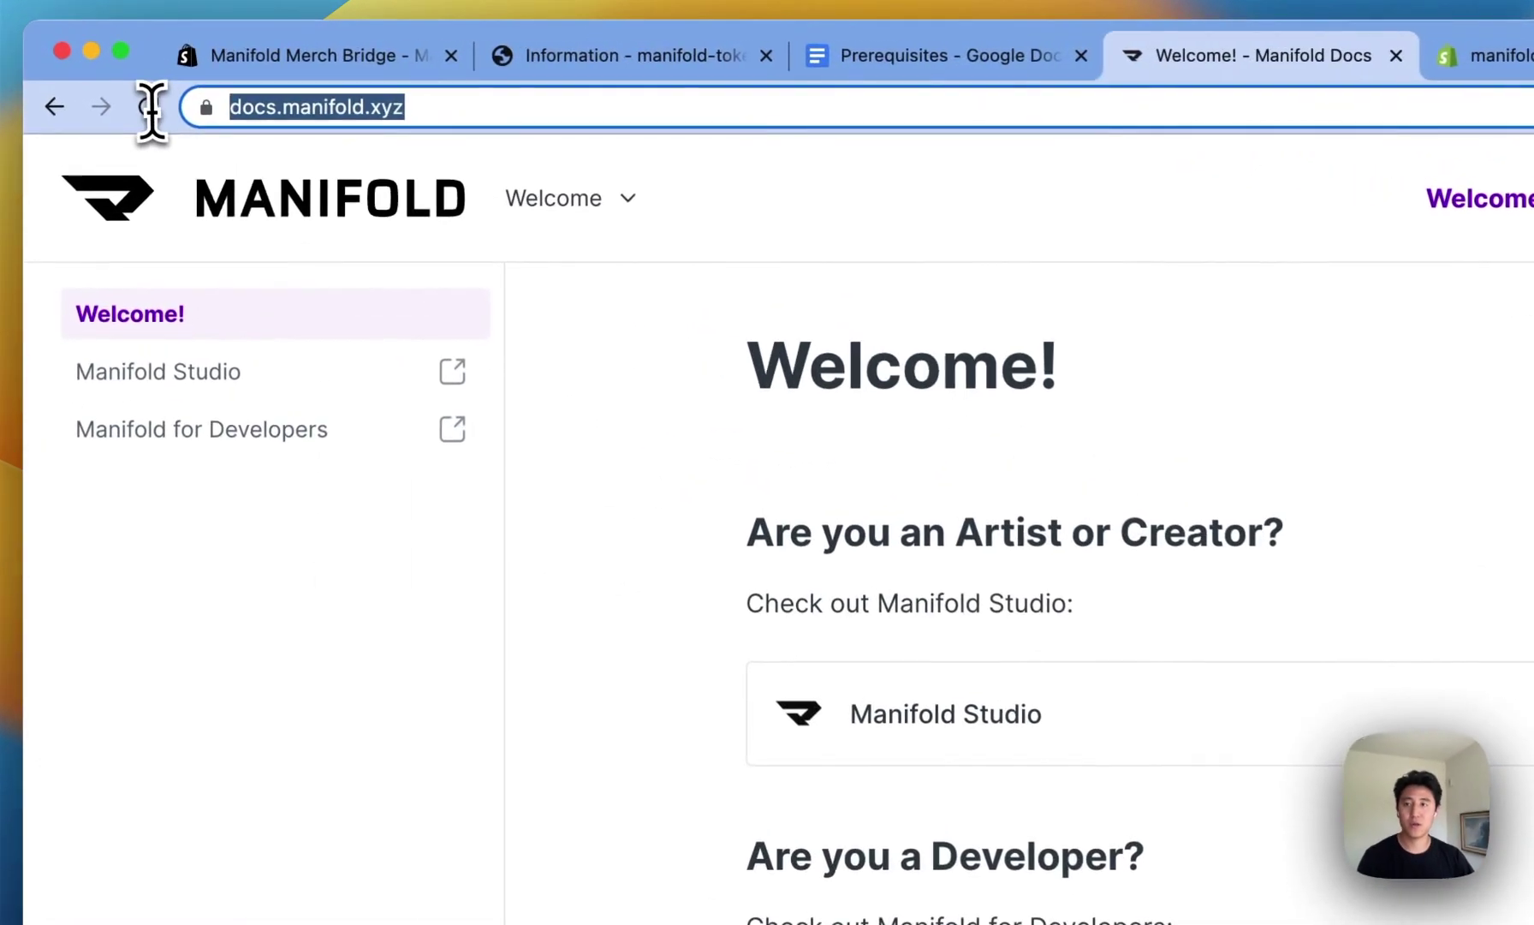
left_click(507, 116)
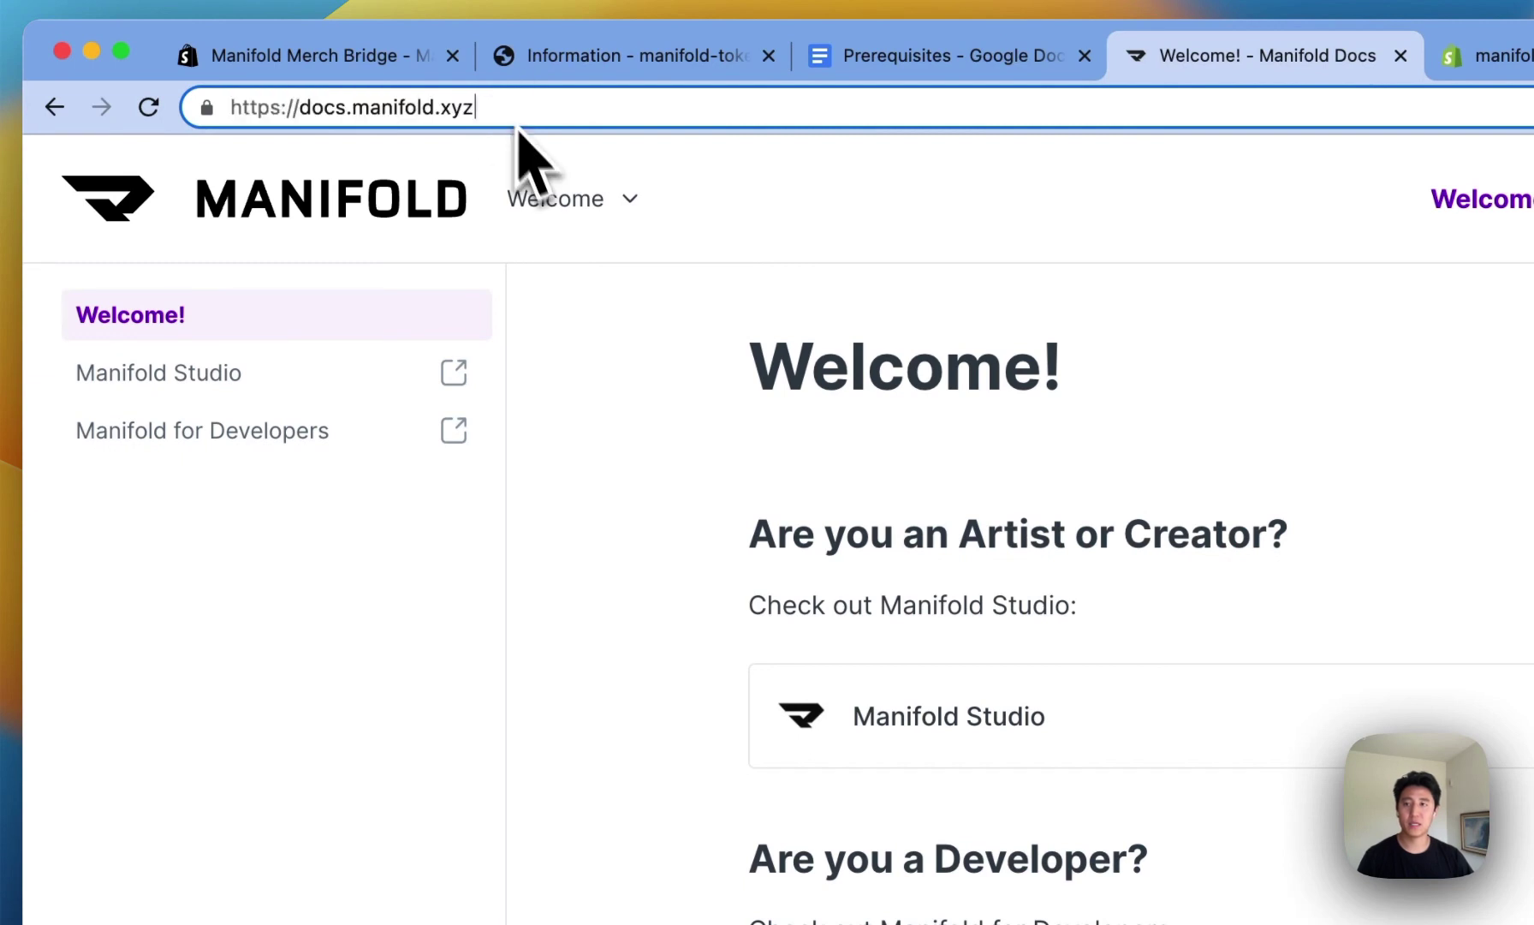
left_click(334, 431)
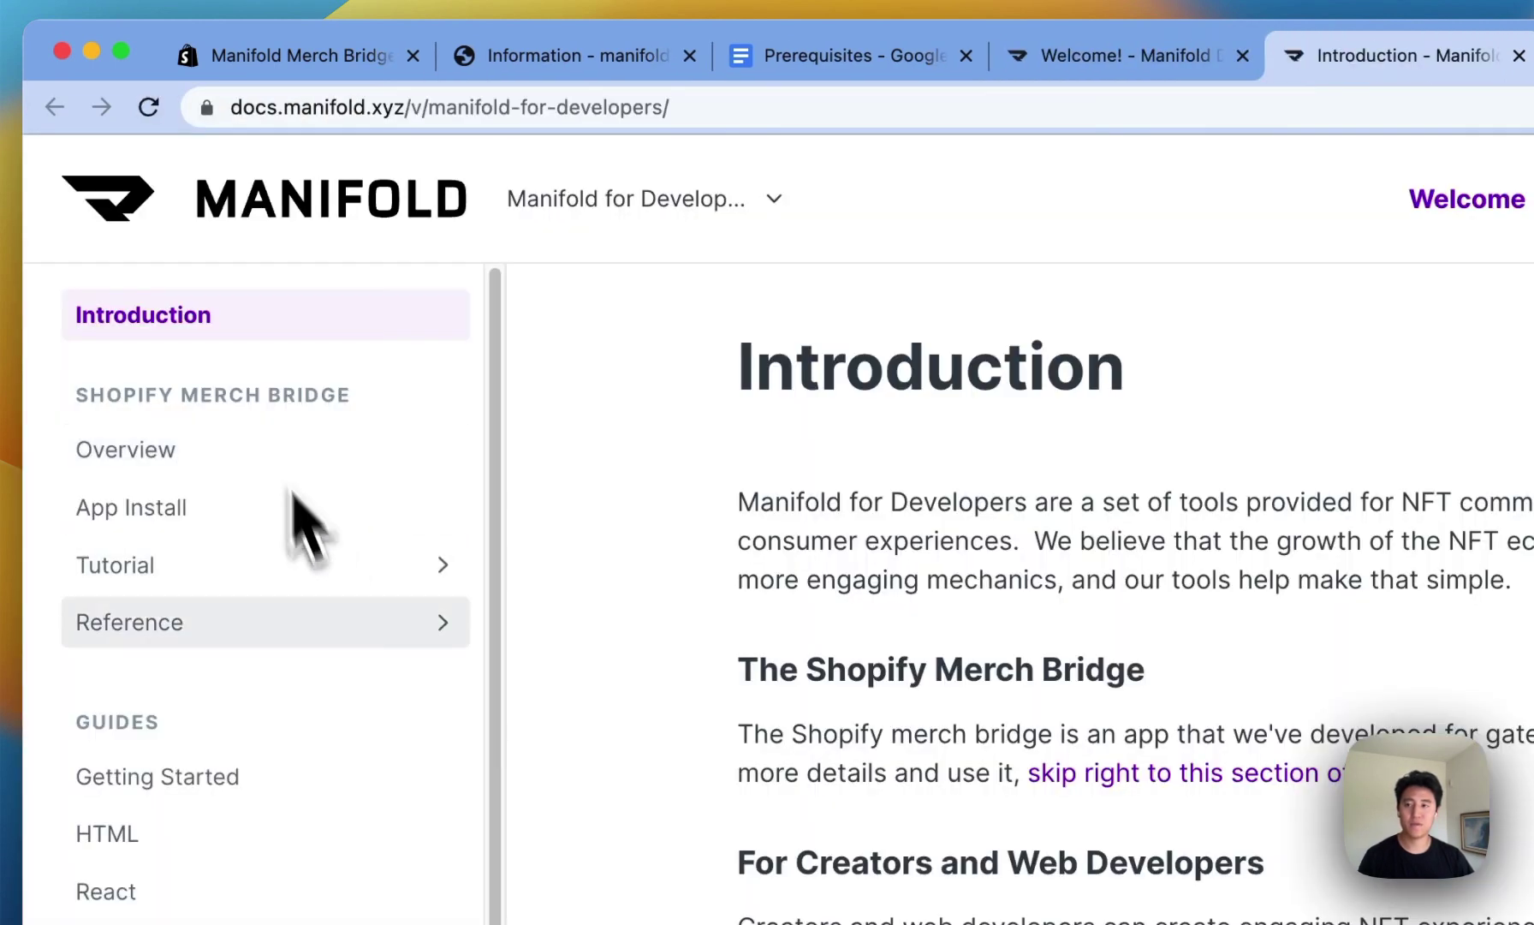
left_click(204, 462)
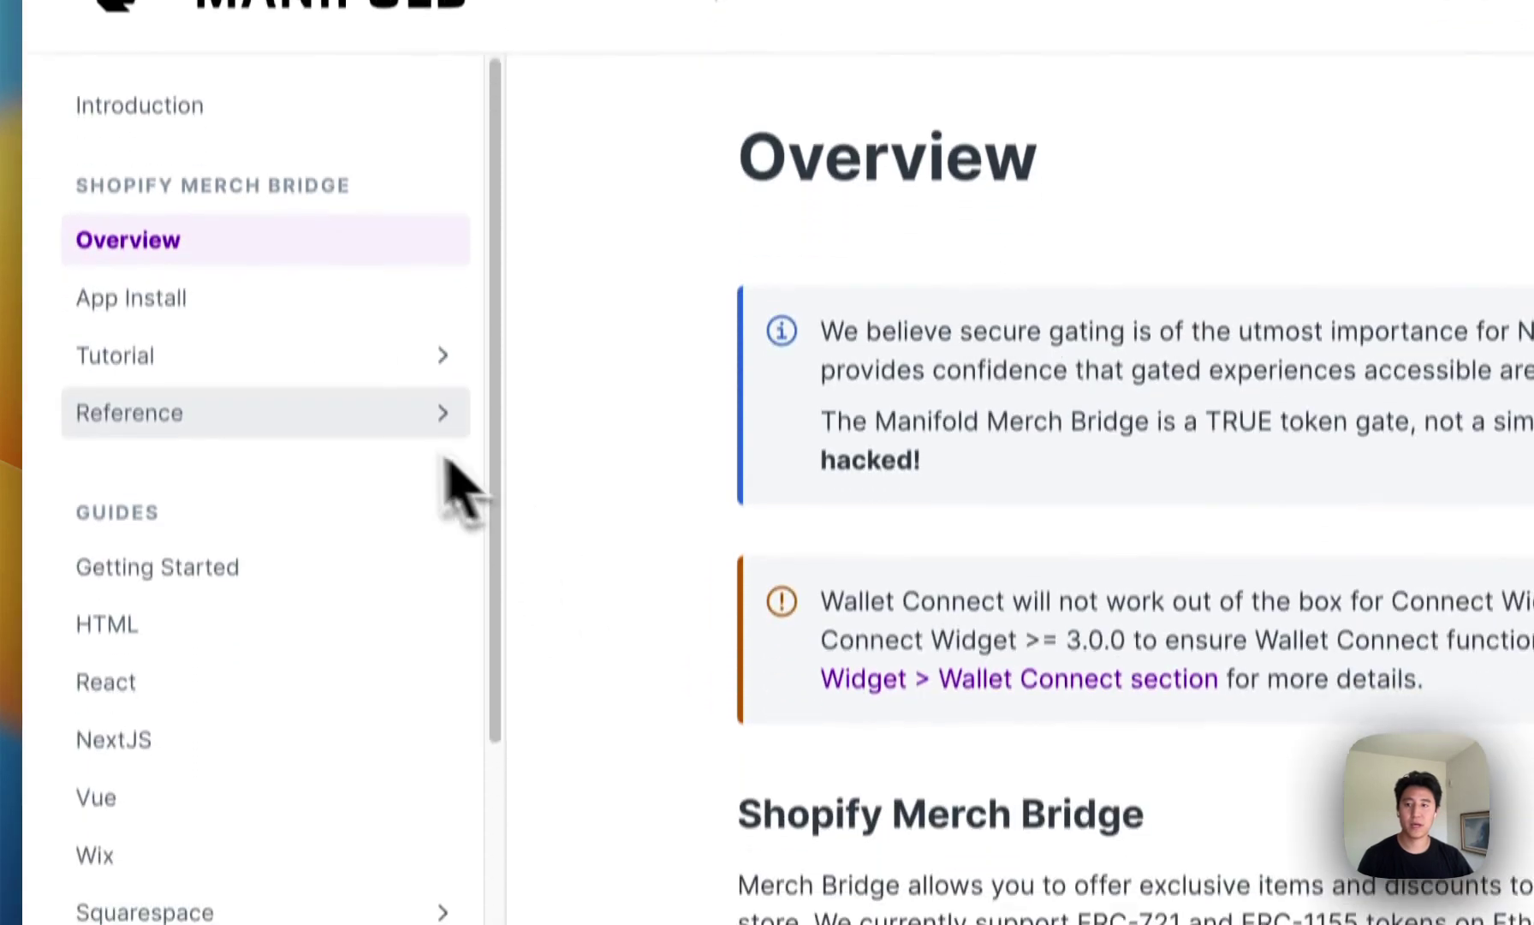
left_click(325, 567)
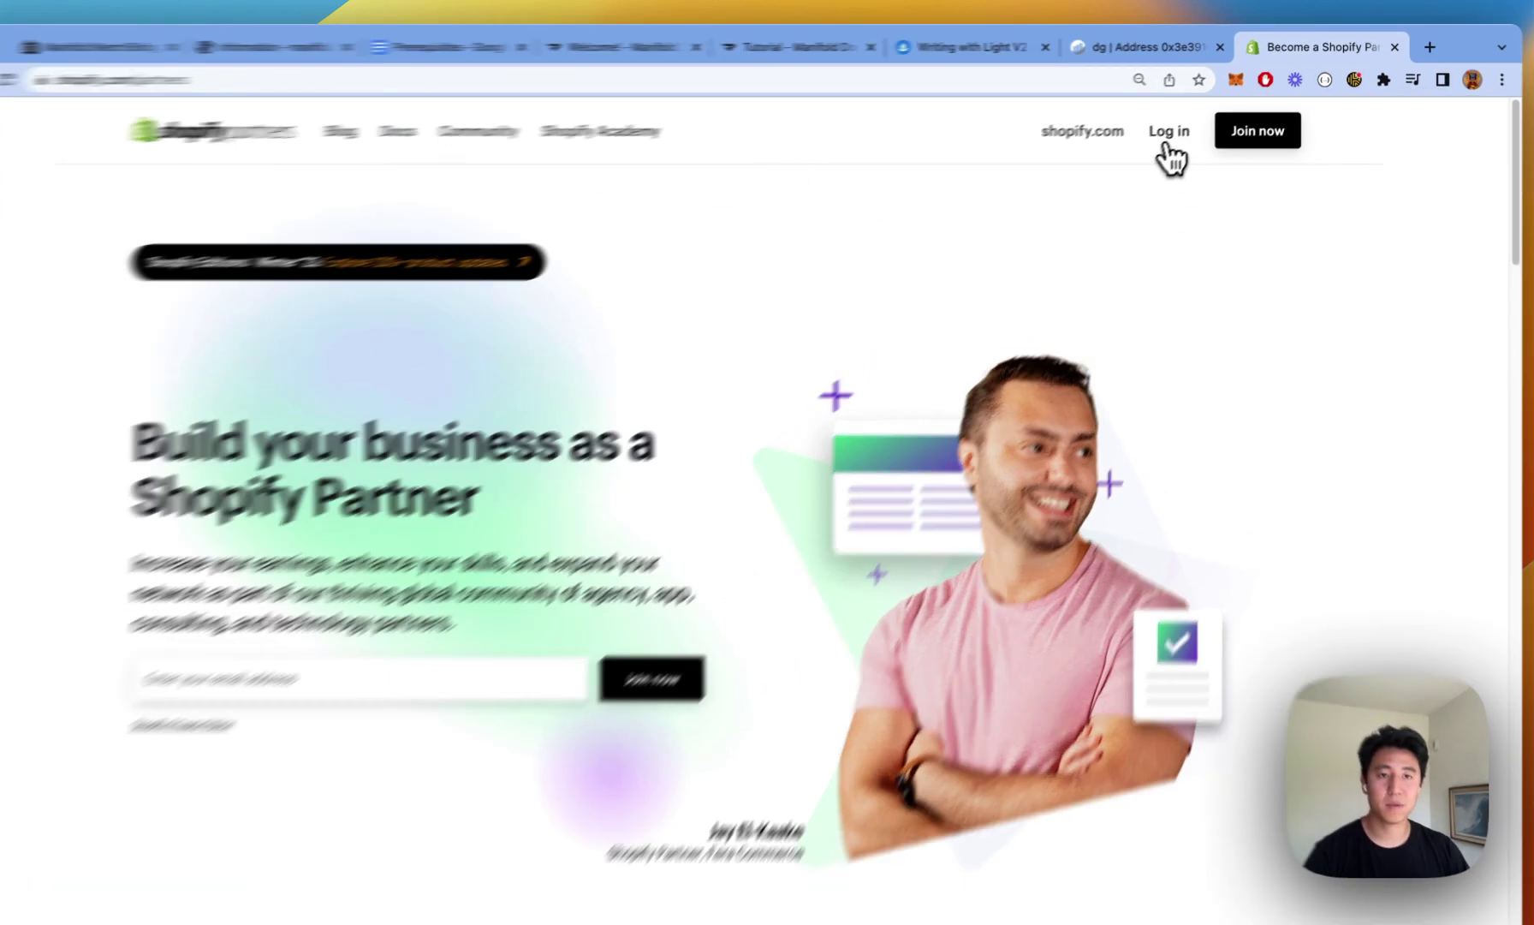
Log in to the Shopify Partners account and open the Create a development store form
left_click(1168, 144)
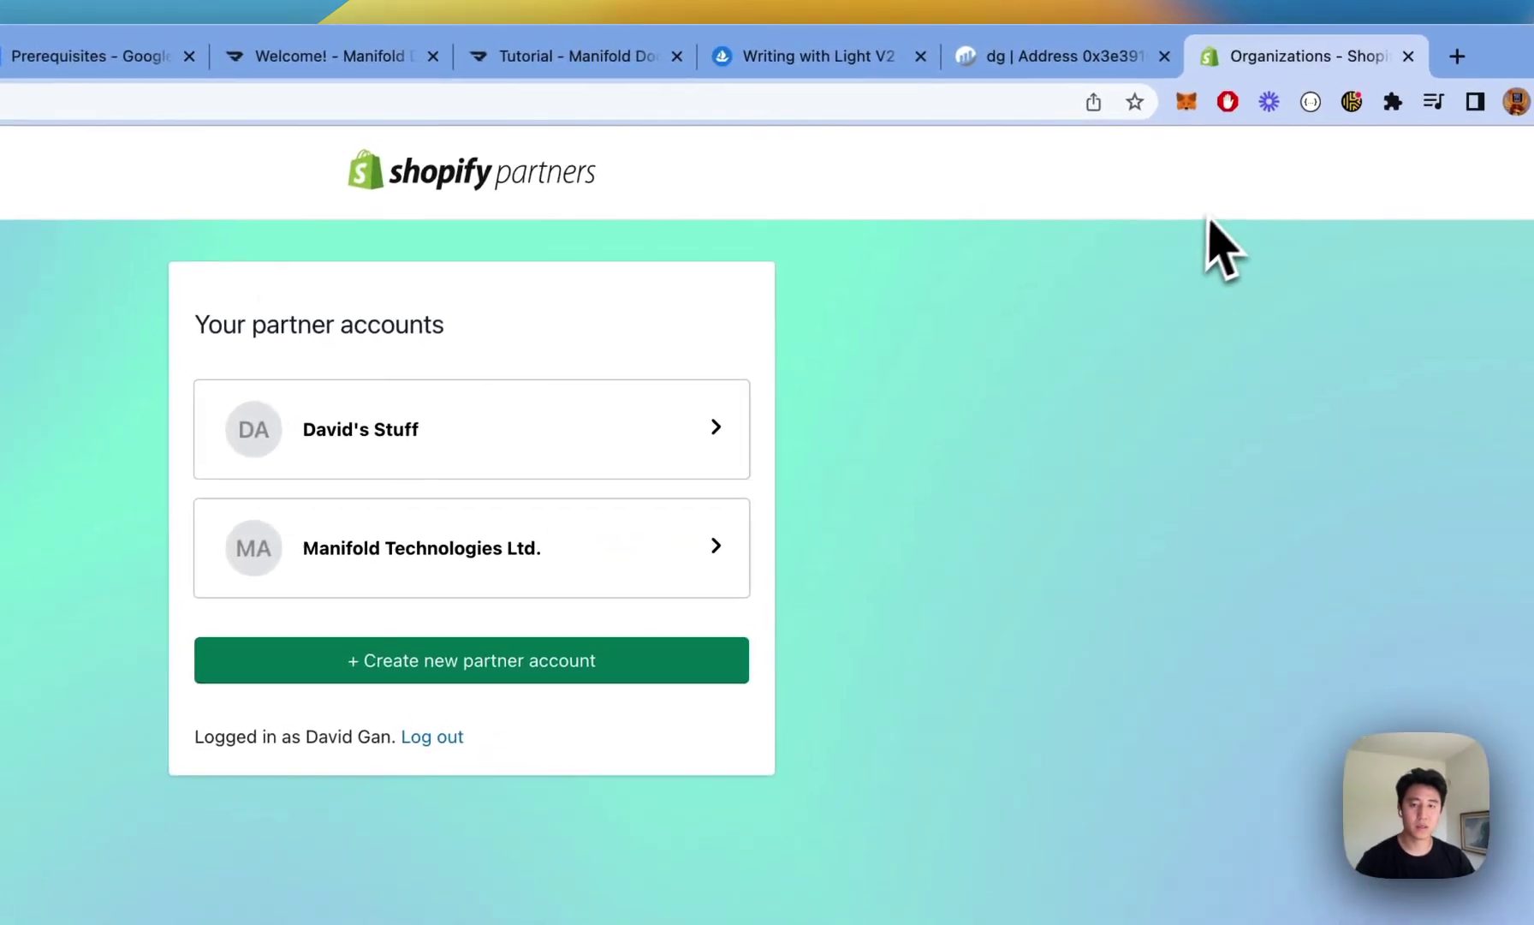
left_click(614, 439)
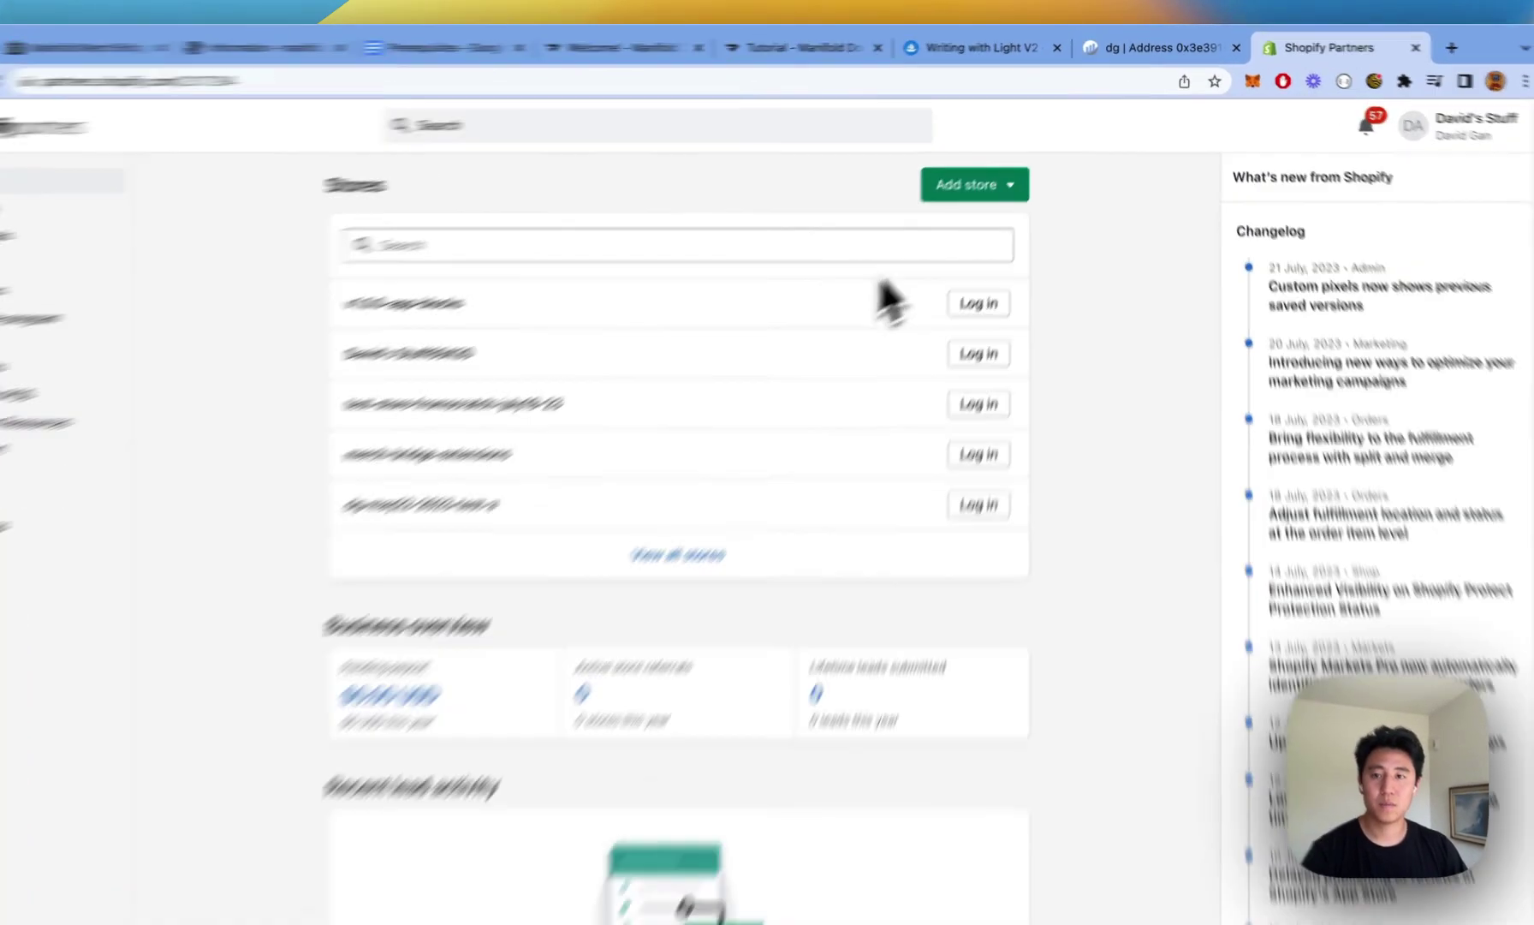
left_click(985, 175)
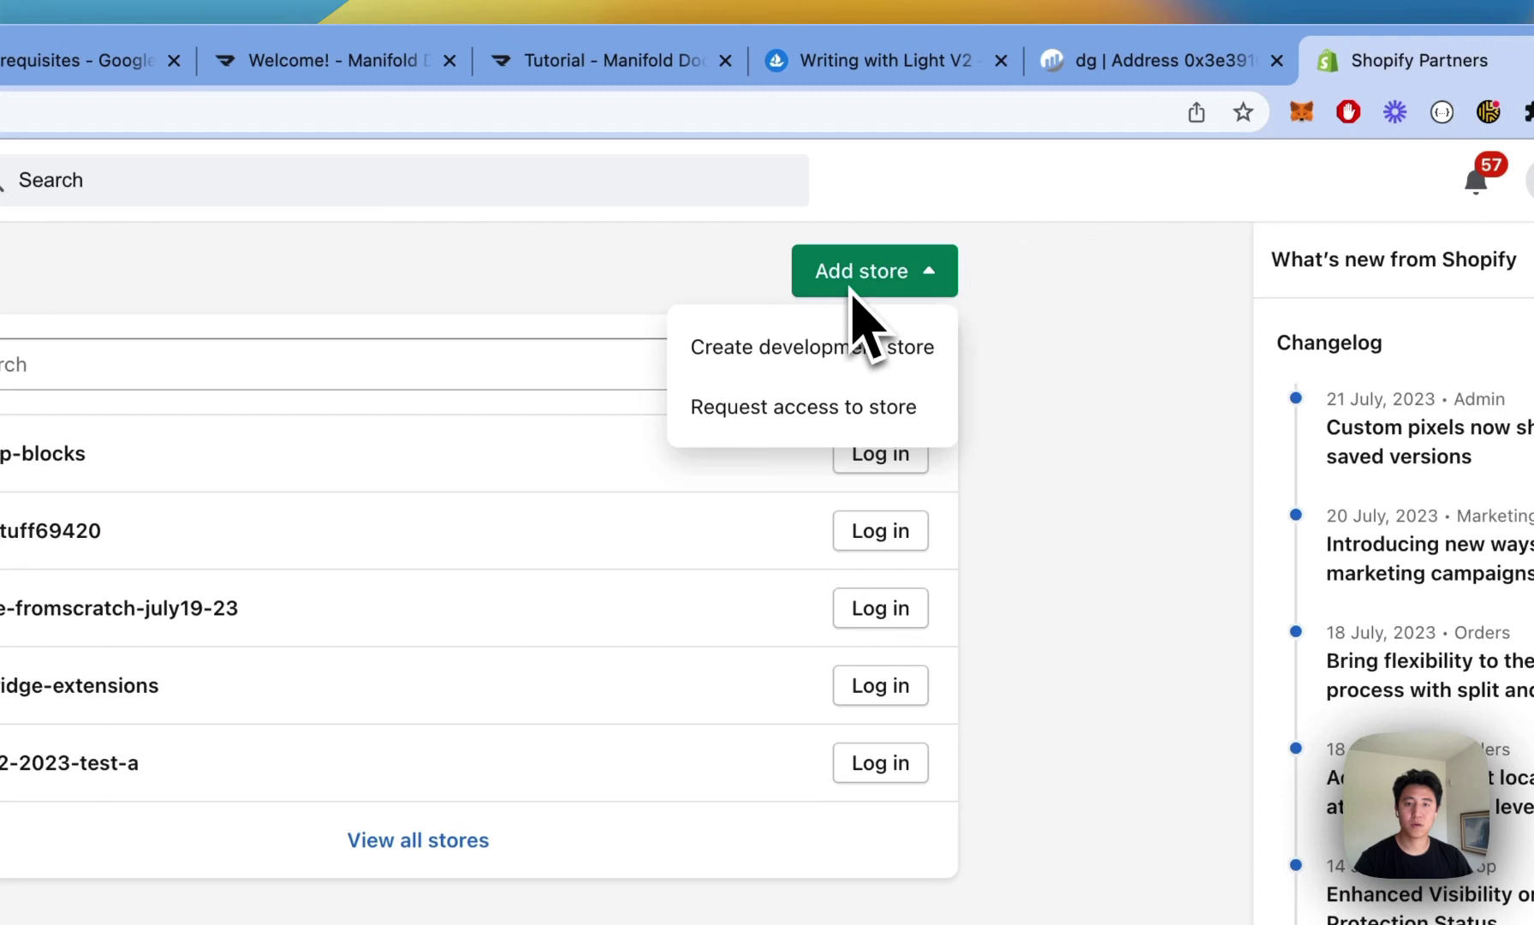
left_click(850, 347)
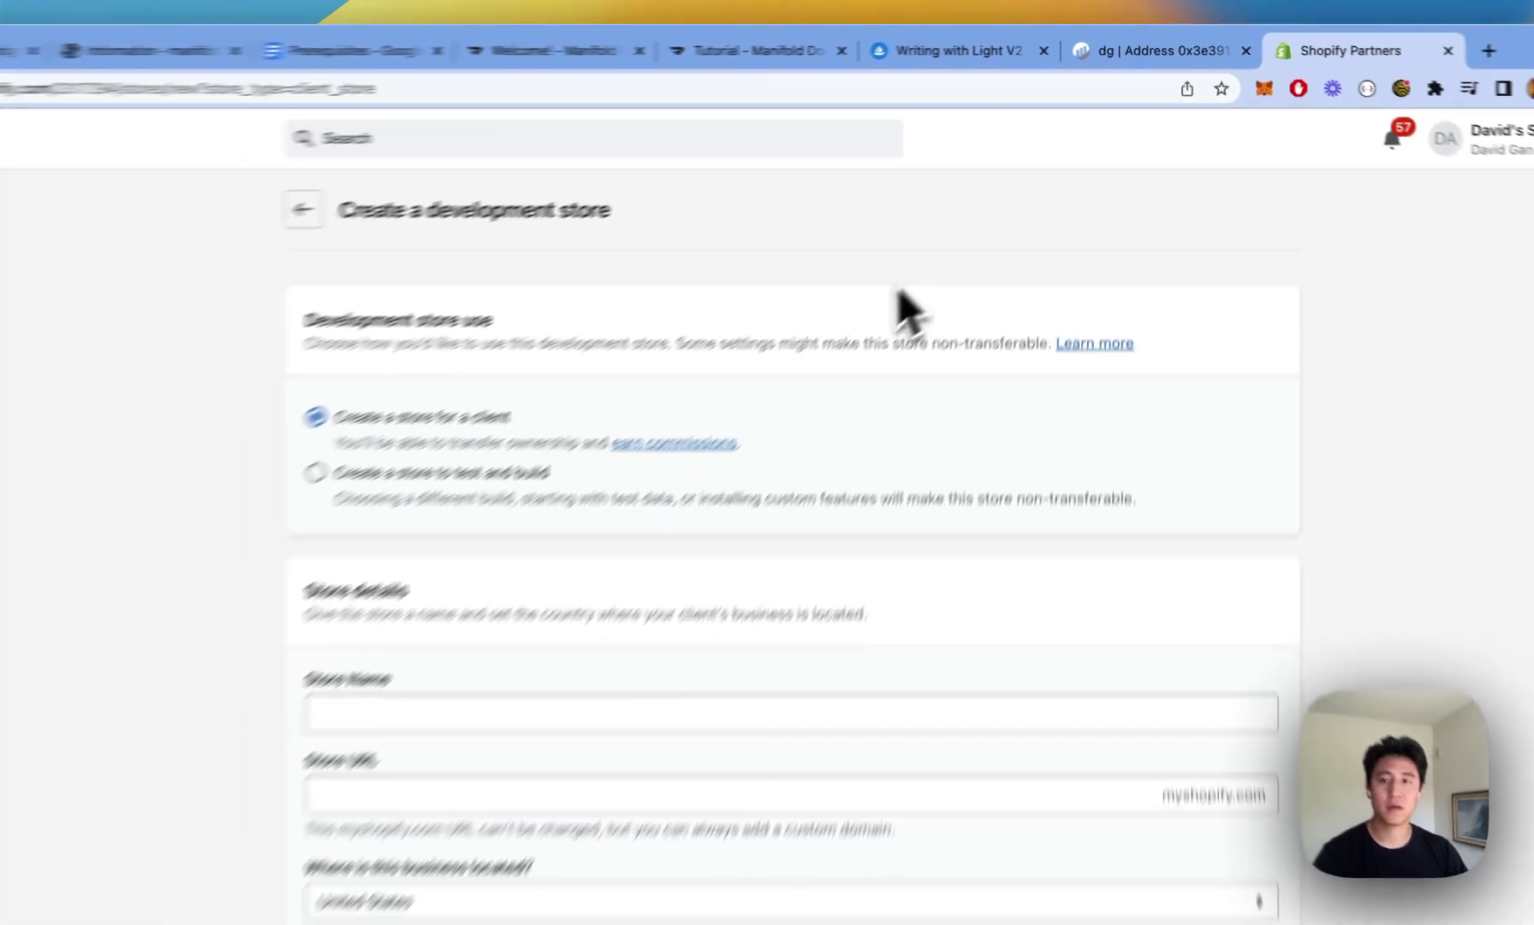
Create the test-and-build development store 'video-tutorial-mb' starting with test data
left_click(586, 394)
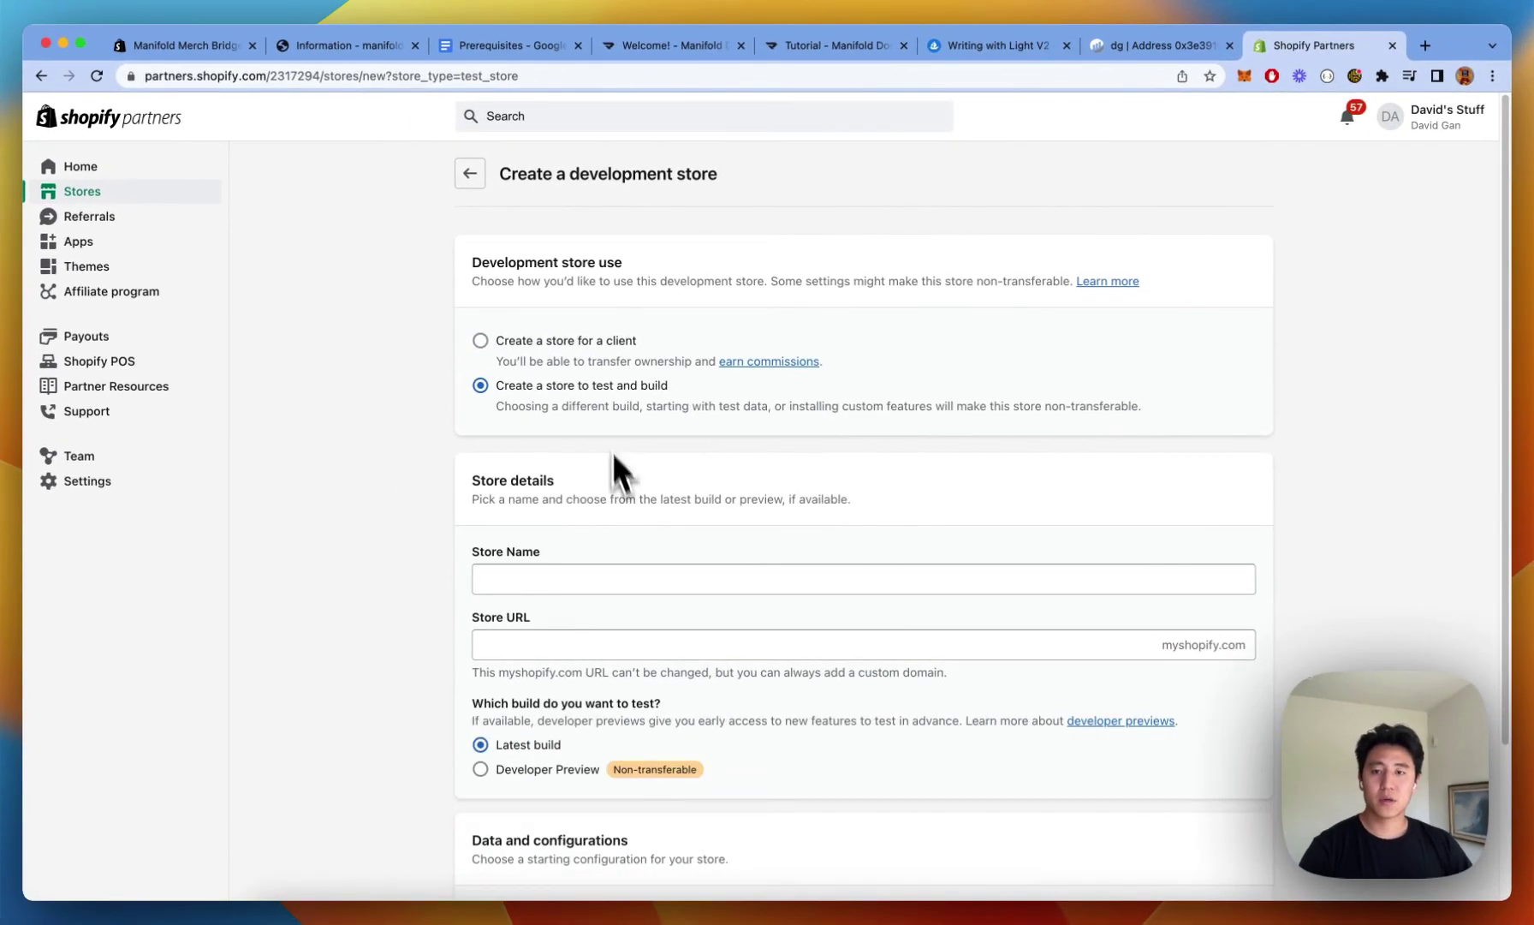
scroll(857, 623, "down", 2)
left_click(685, 476)
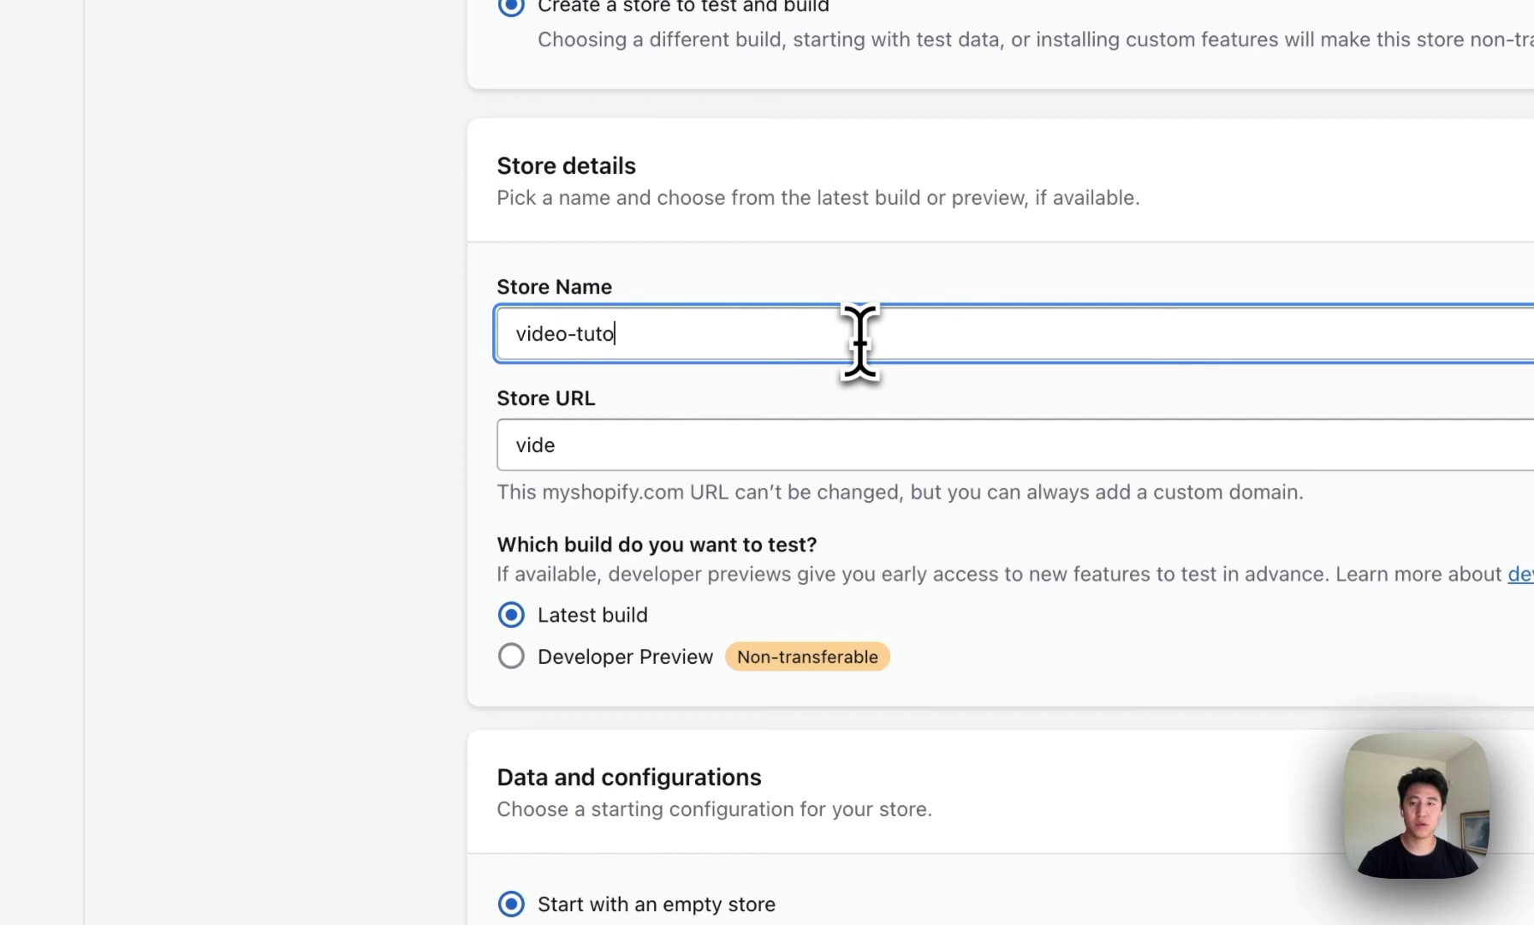
type("video-tutorial-")
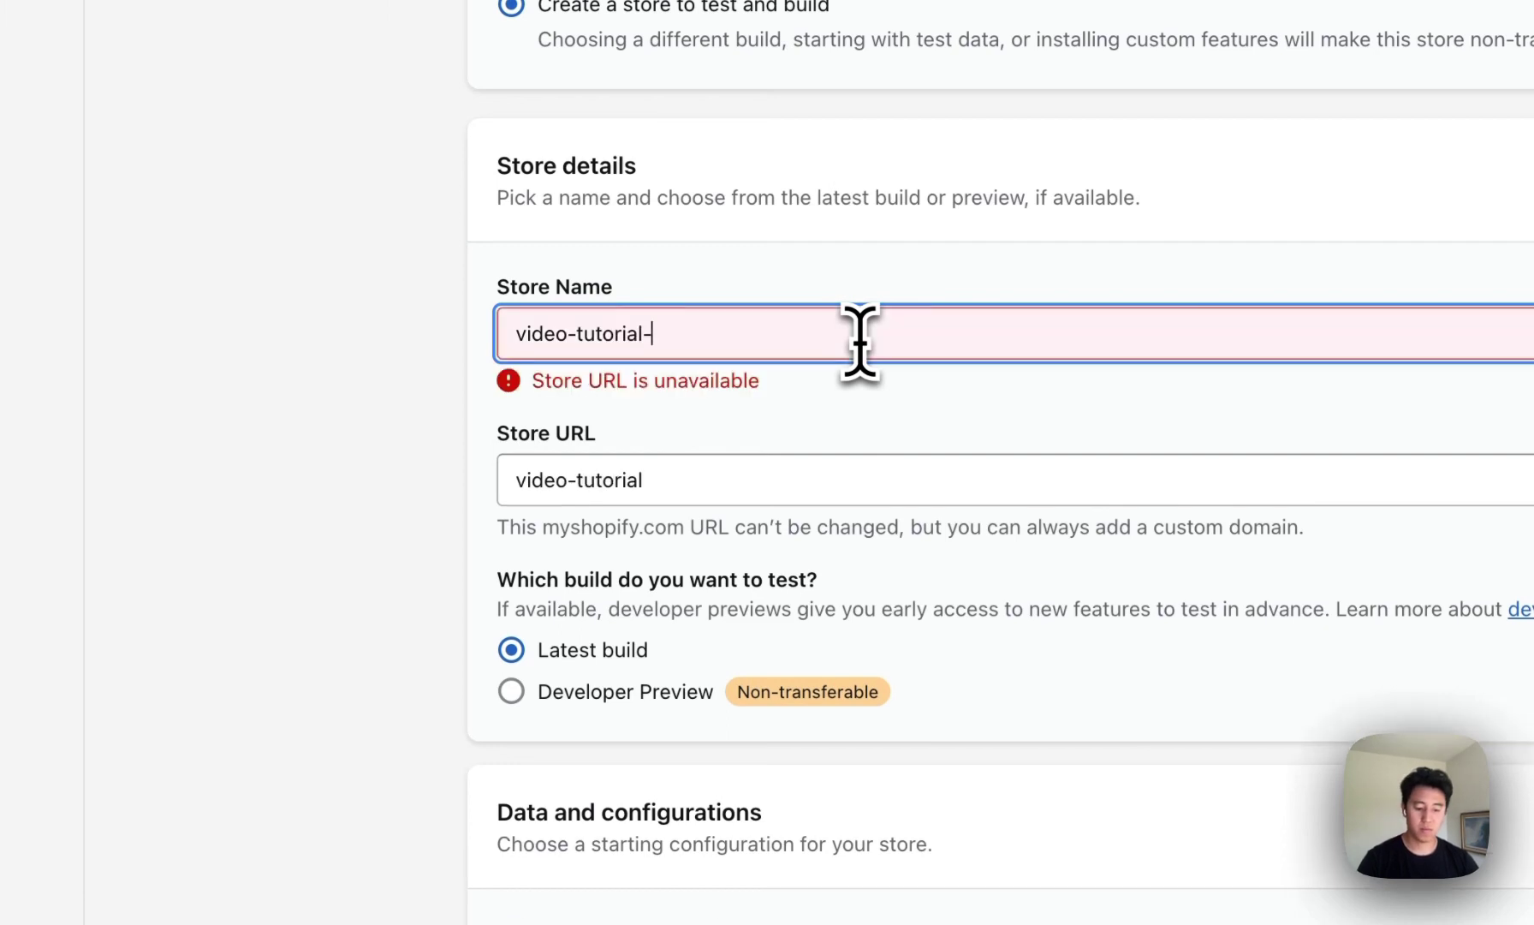
type("mb")
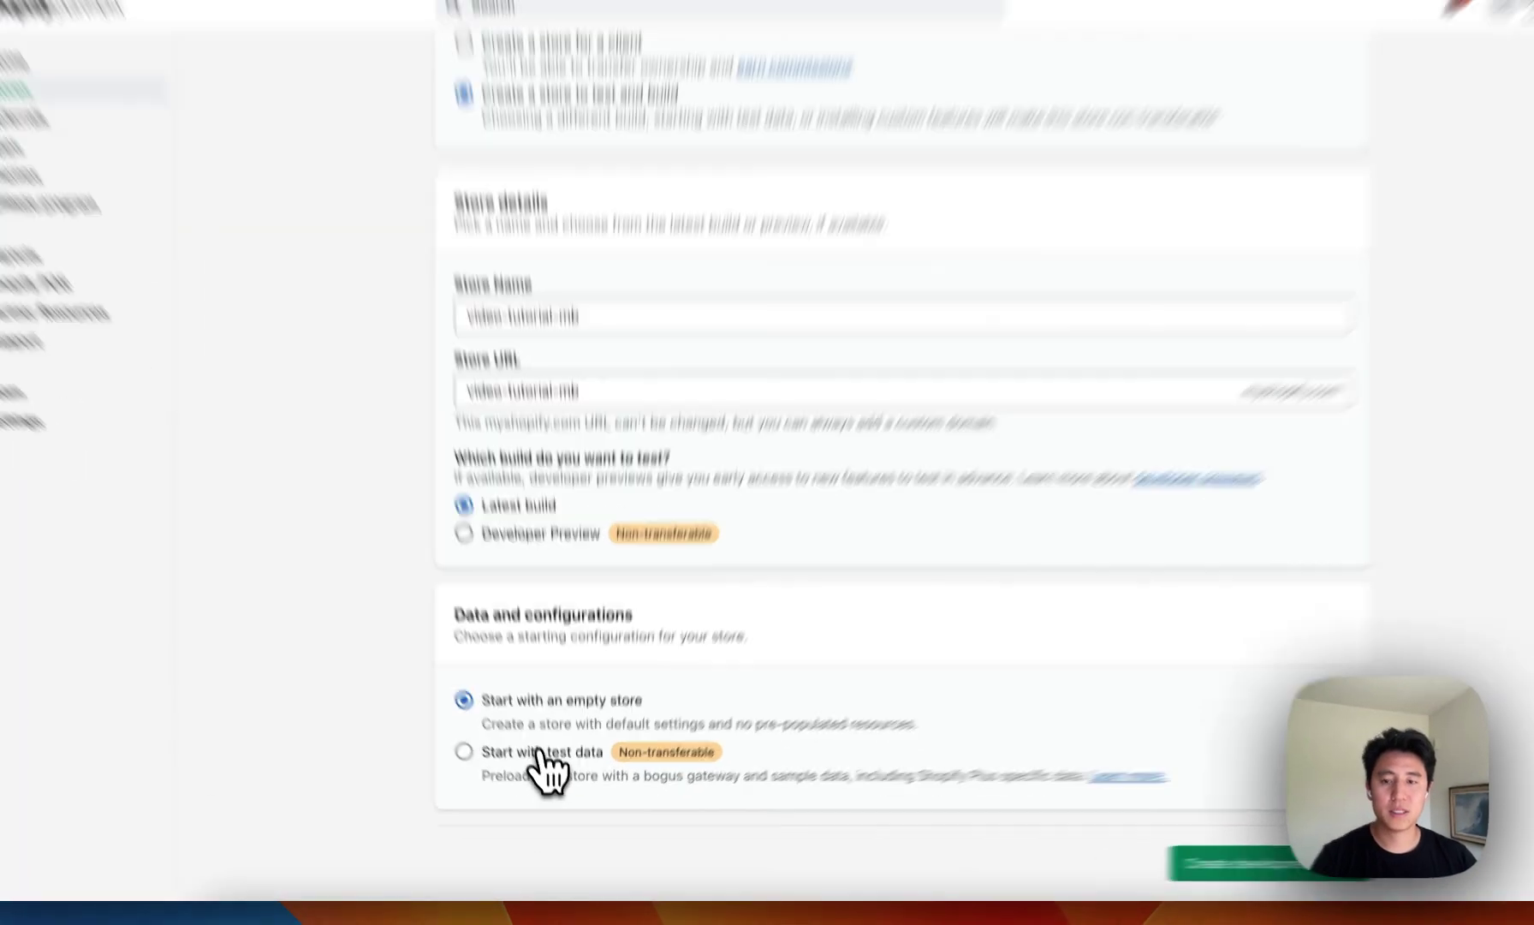
left_click(539, 755)
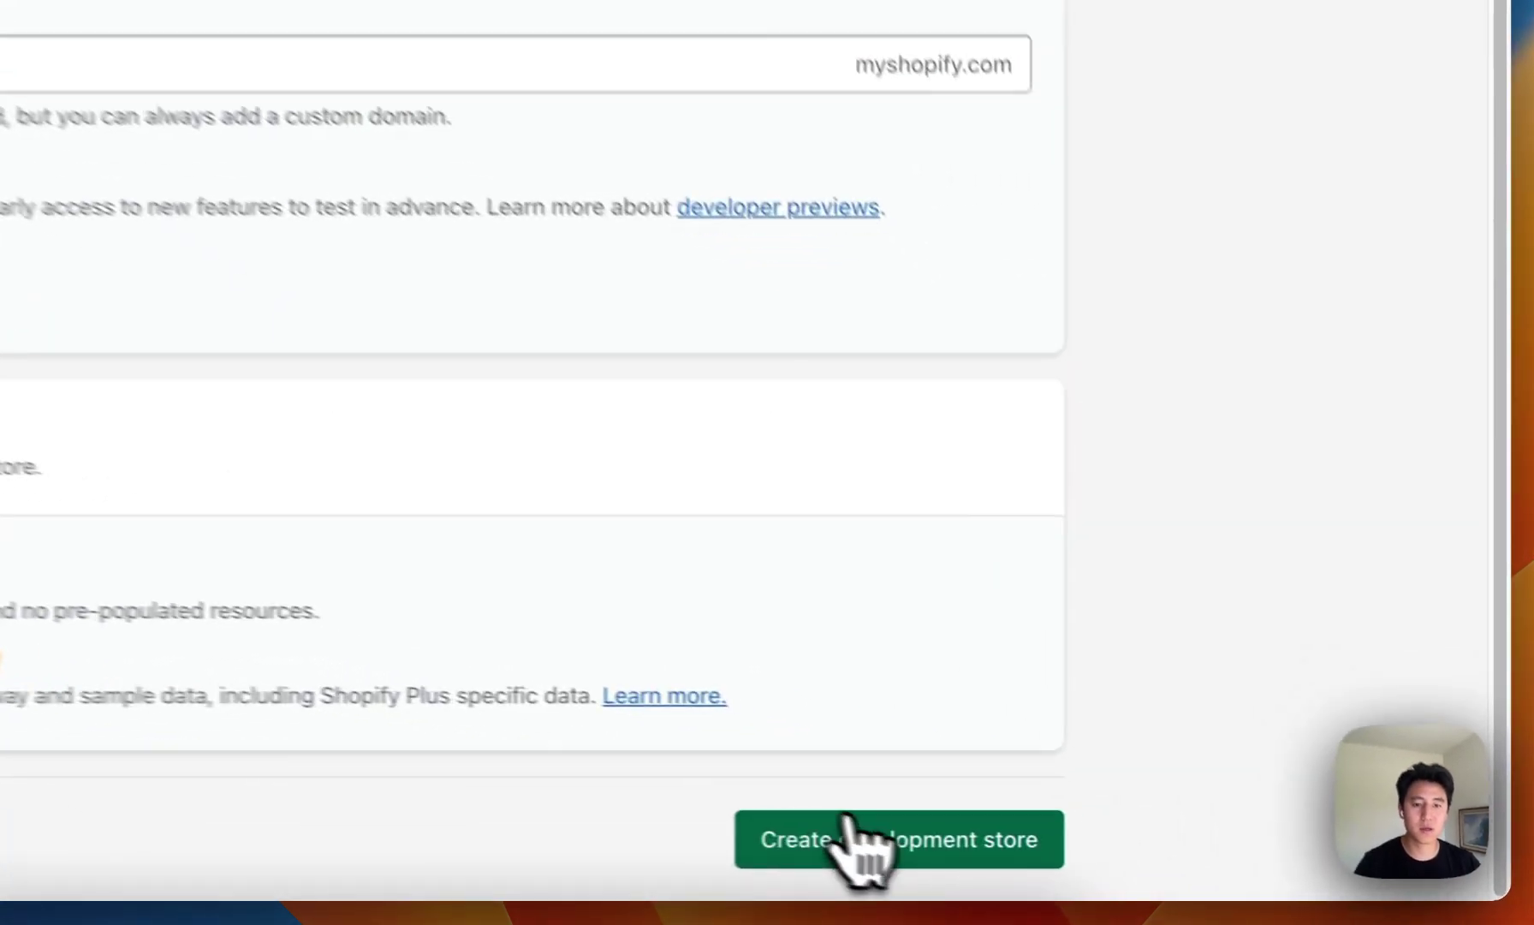
left_click(856, 835)
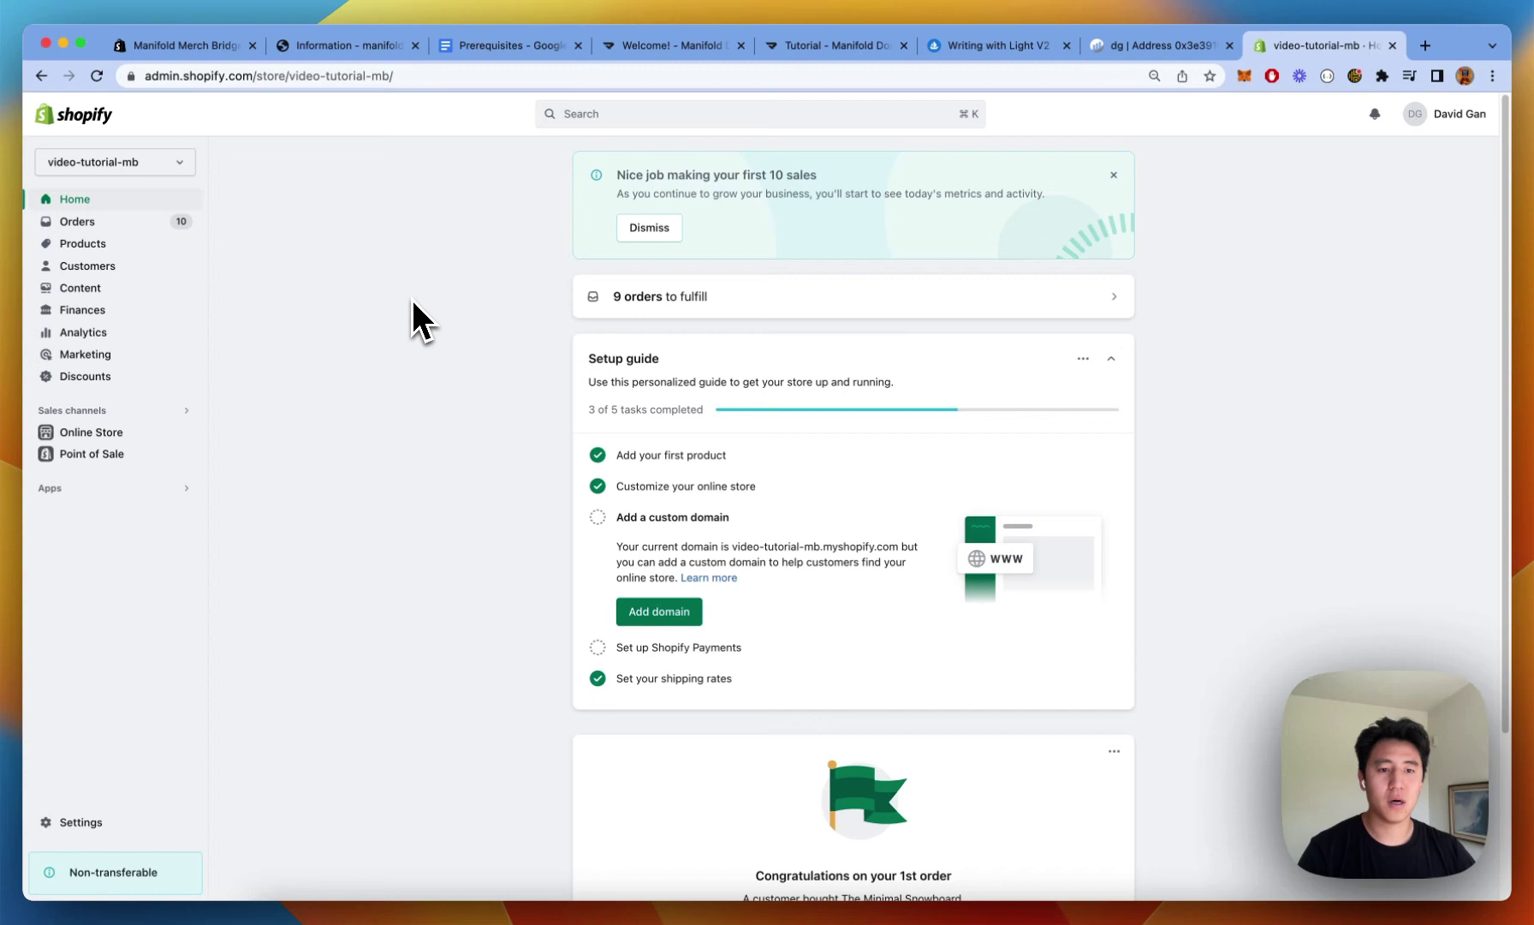
left_click(158, 165)
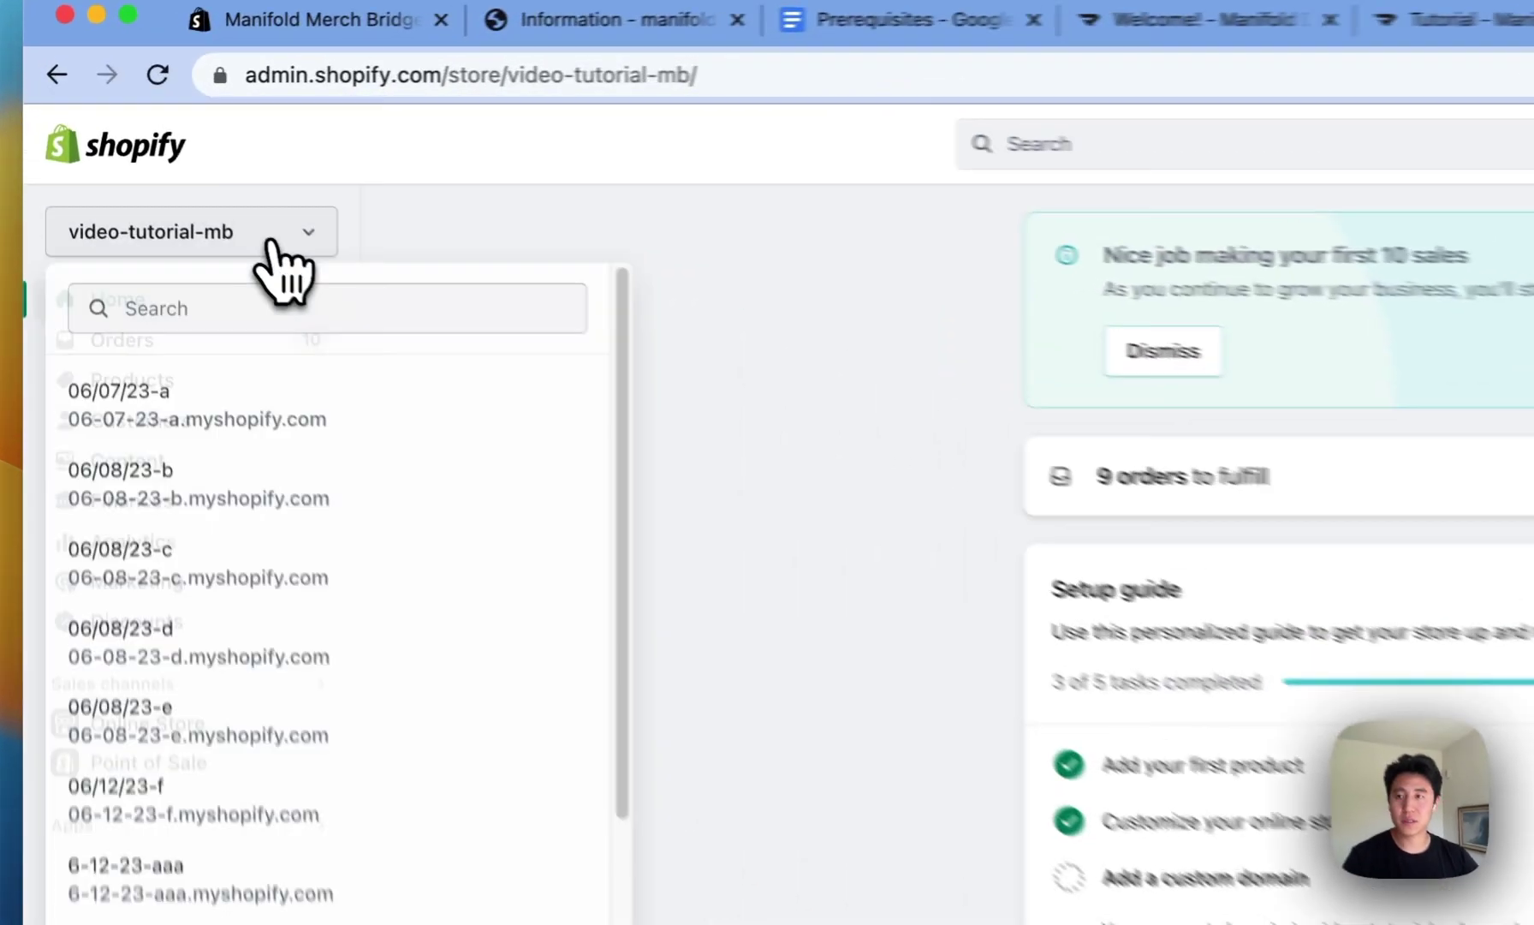
left_click(270, 242)
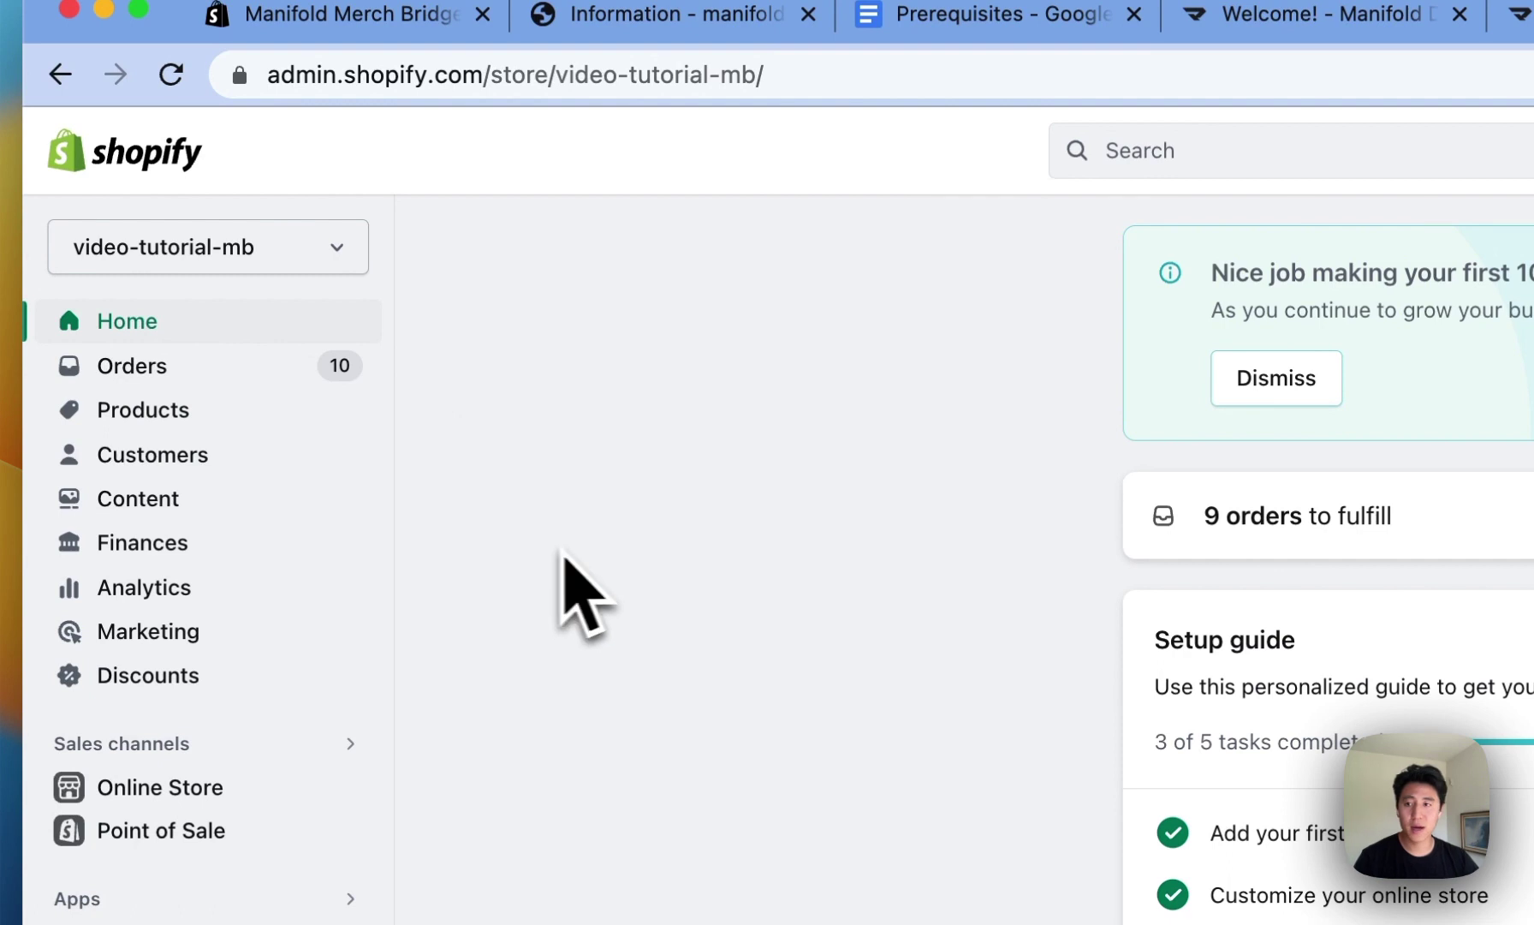
Browse the Products list of sample snowboards, opening Add product and backing out unsaved
left_click(232, 410)
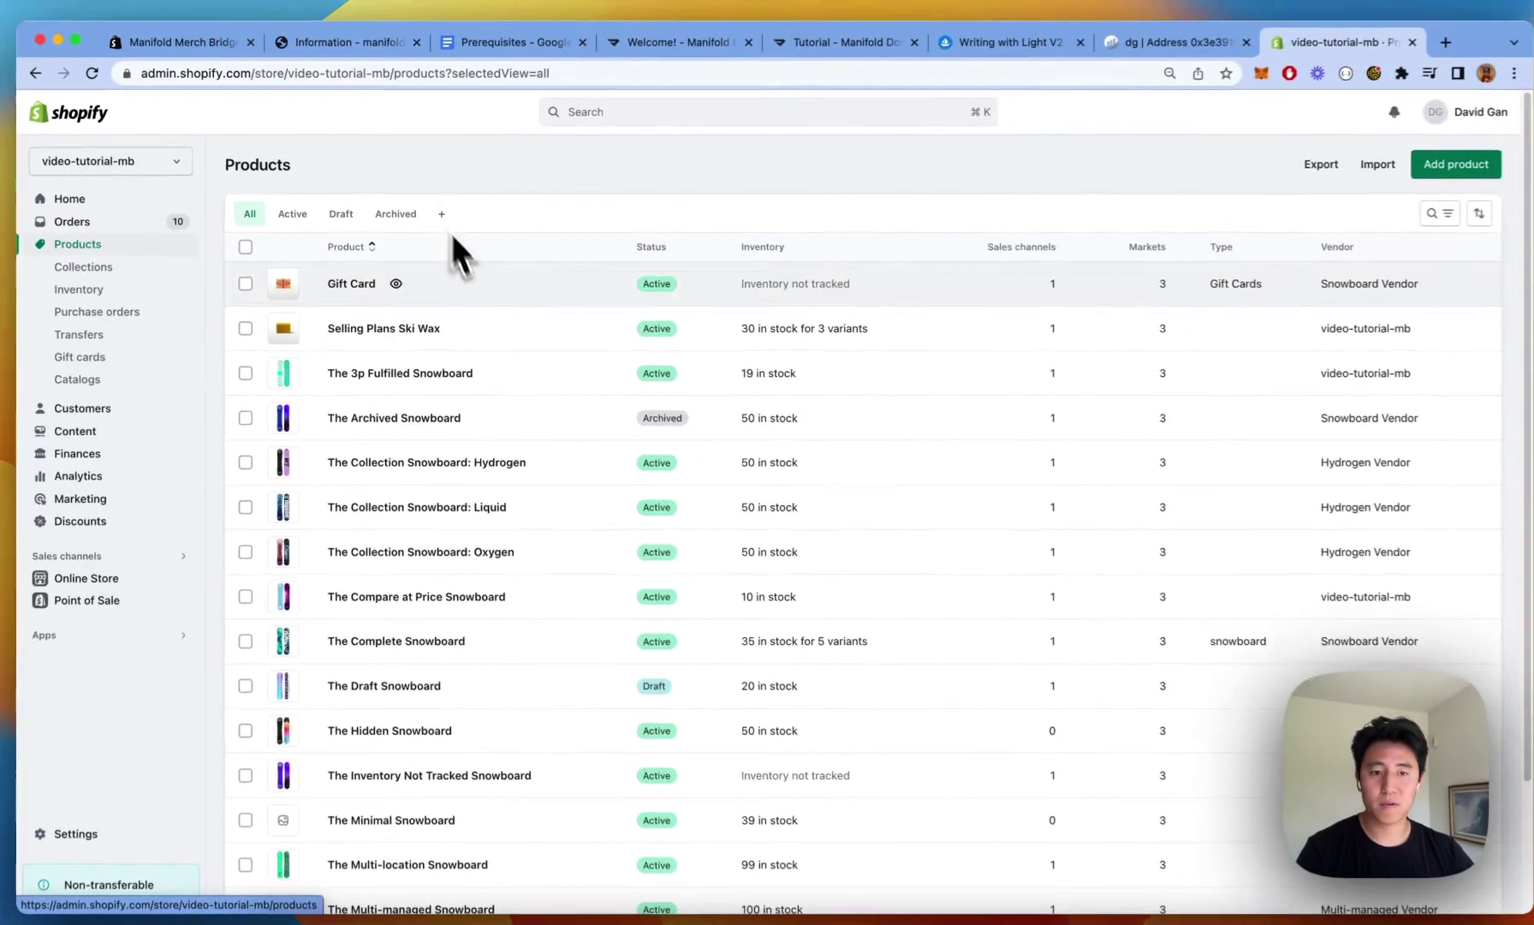
scroll(496, 479, "down", 5)
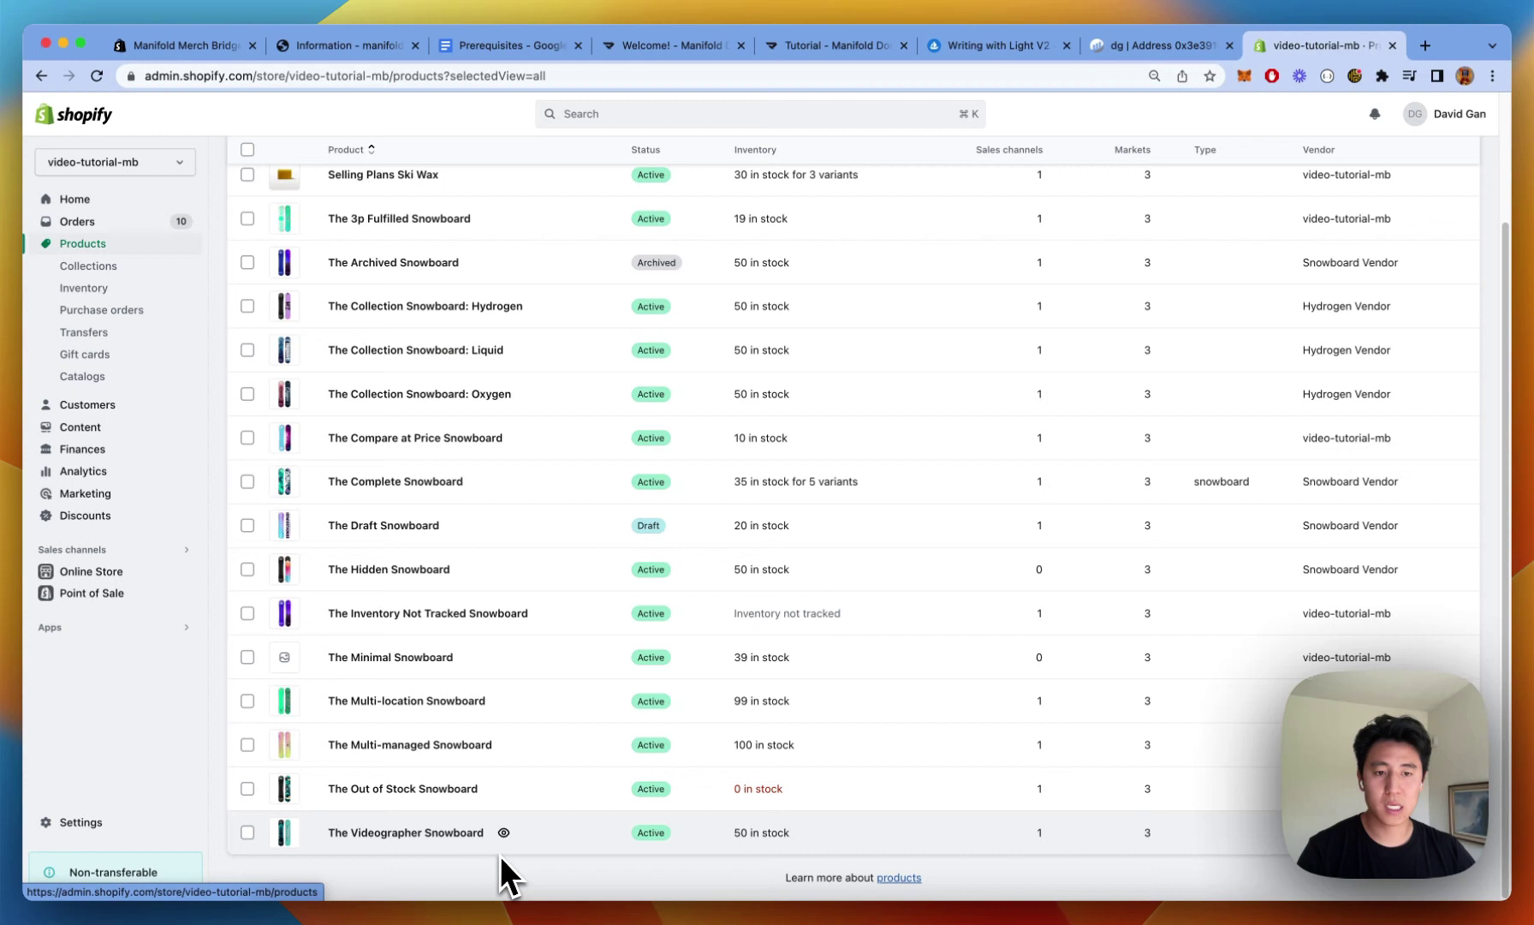
scroll(1110, 370, "up", 3)
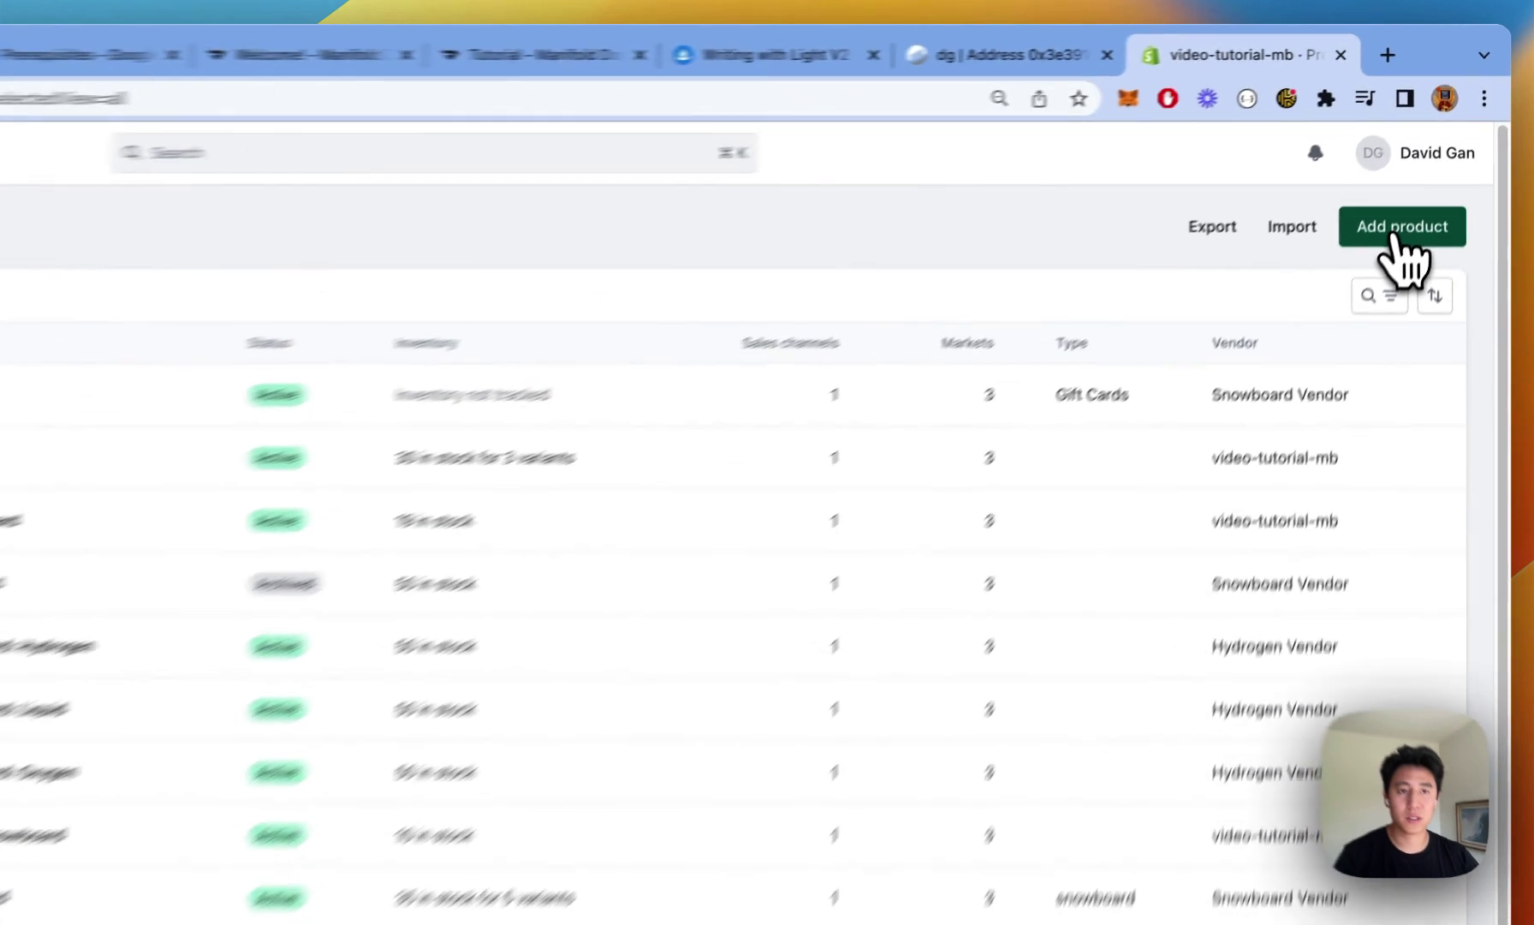
left_click(1432, 169)
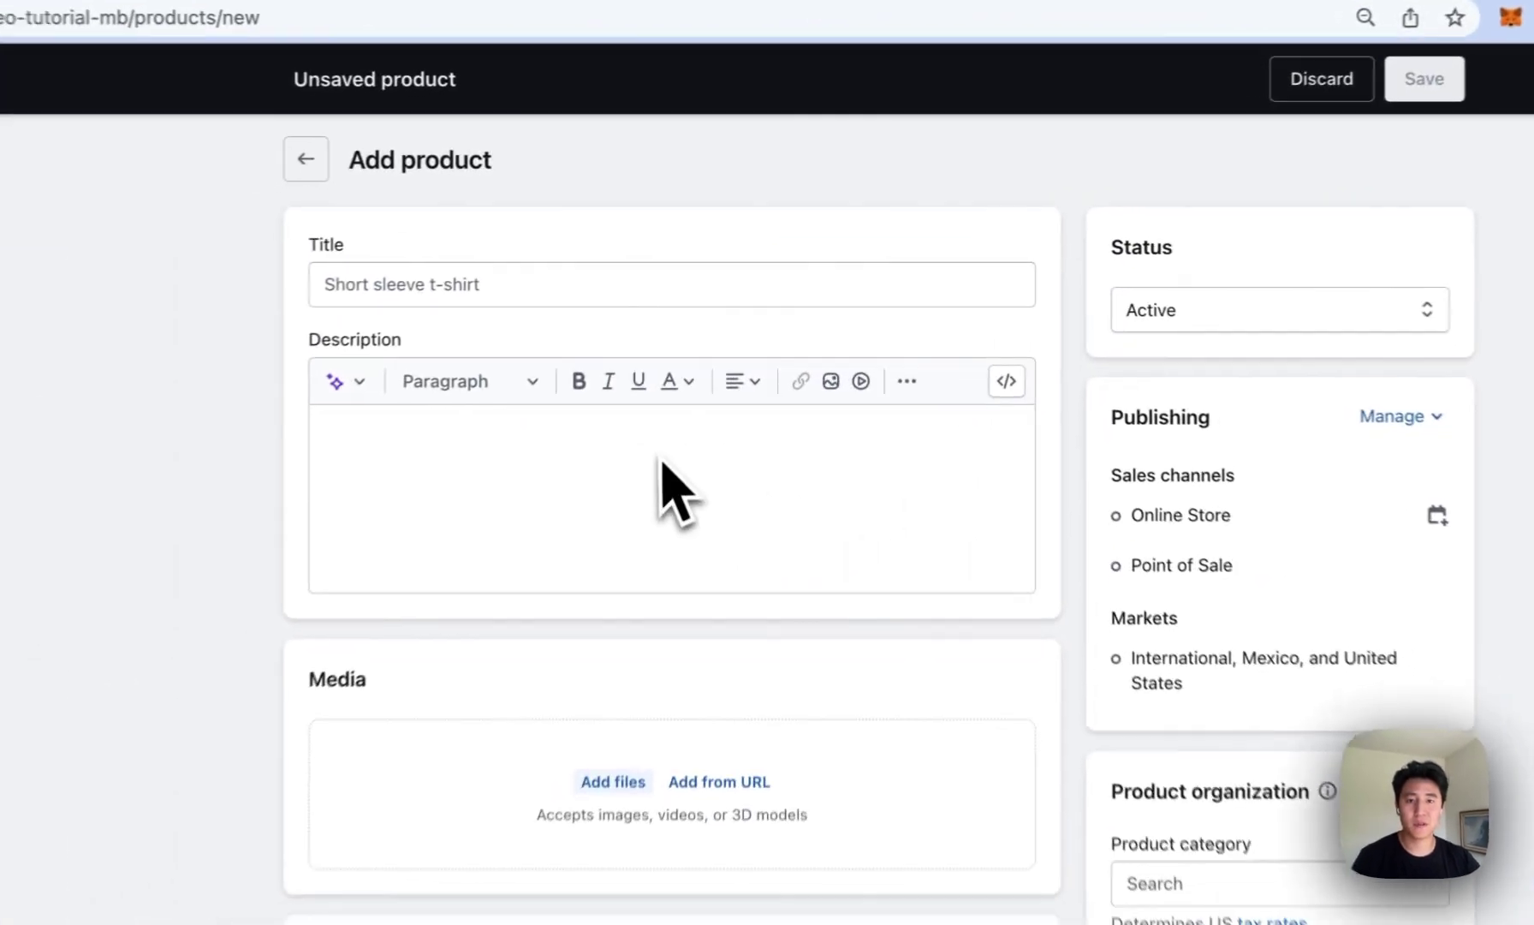
scroll(662, 462, "down", 15)
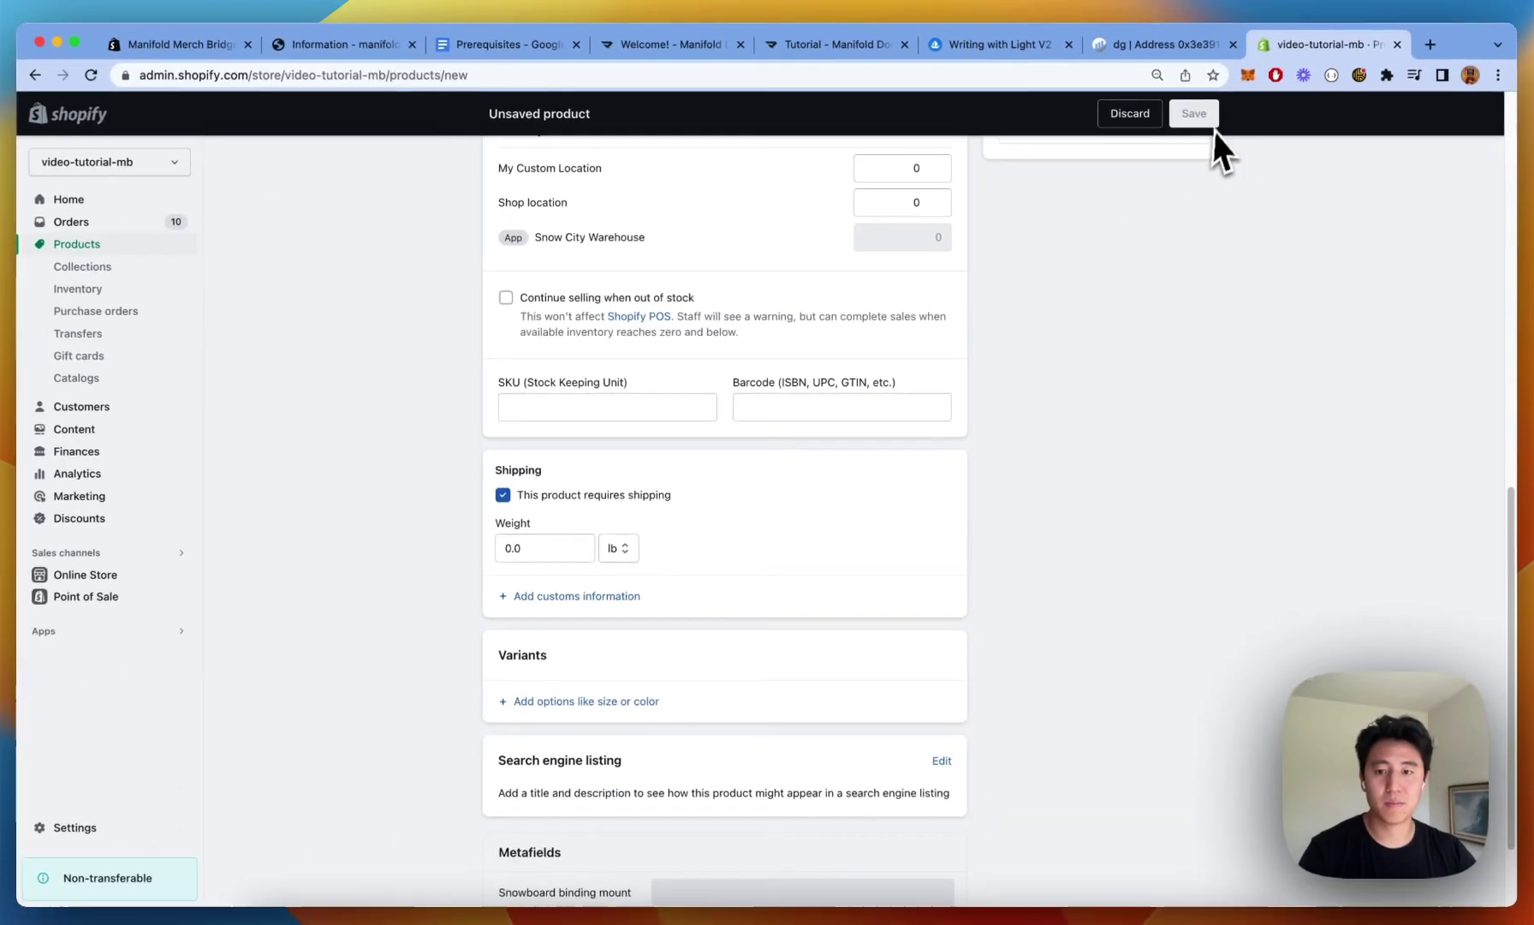
left_click(43, 77)
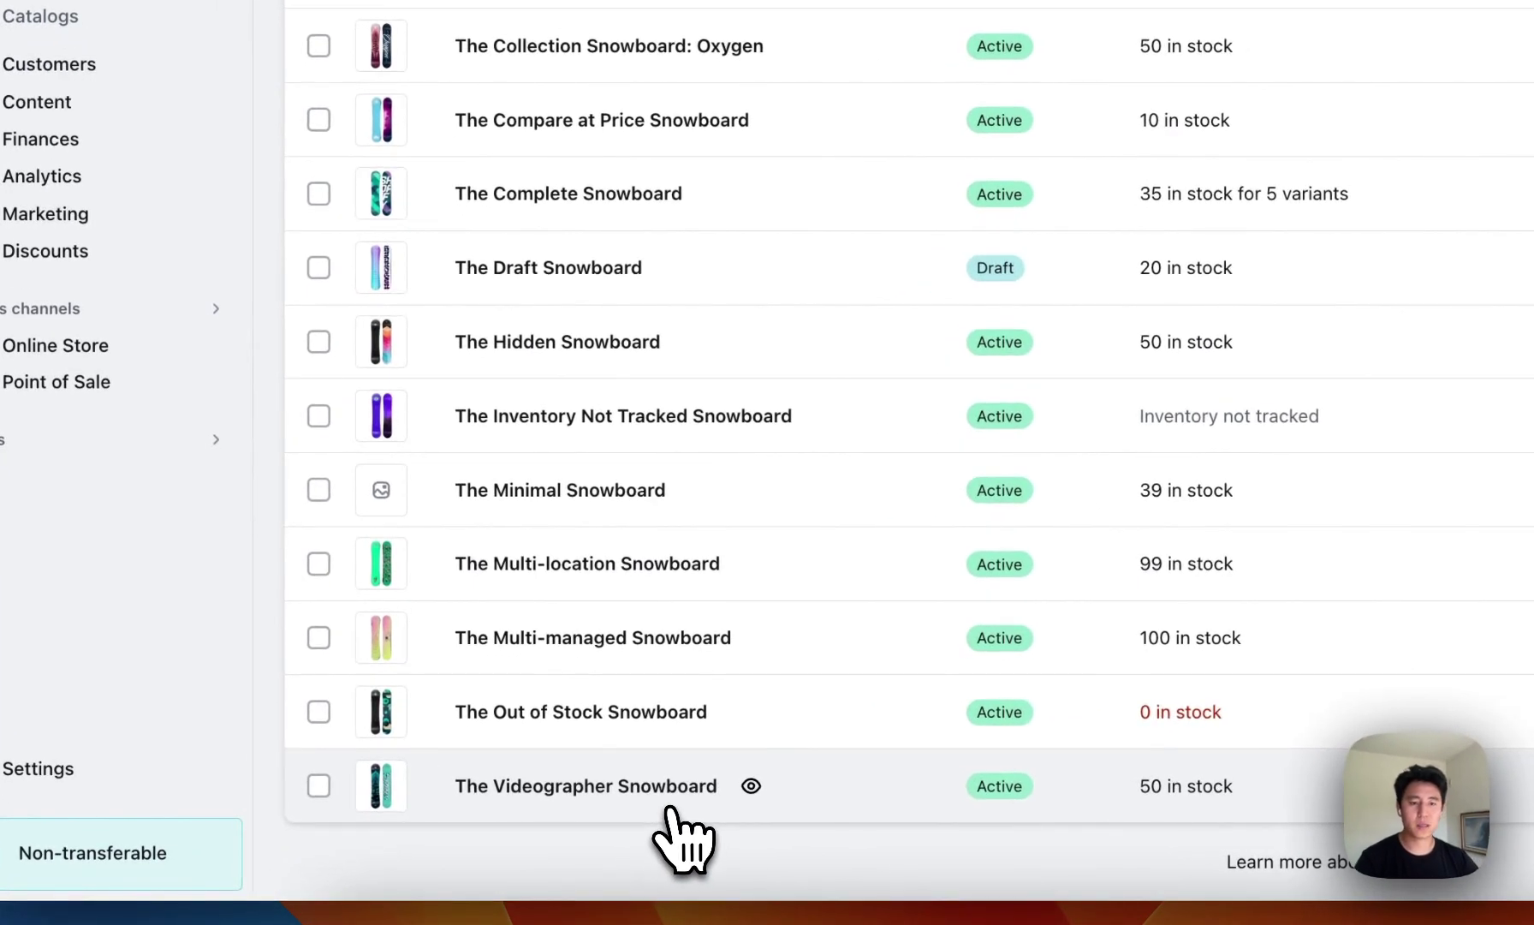
Save The Videographer Snowboard with product type 'Manifold', then highlight step 2 in the Prerequisites doc
left_click(671, 812)
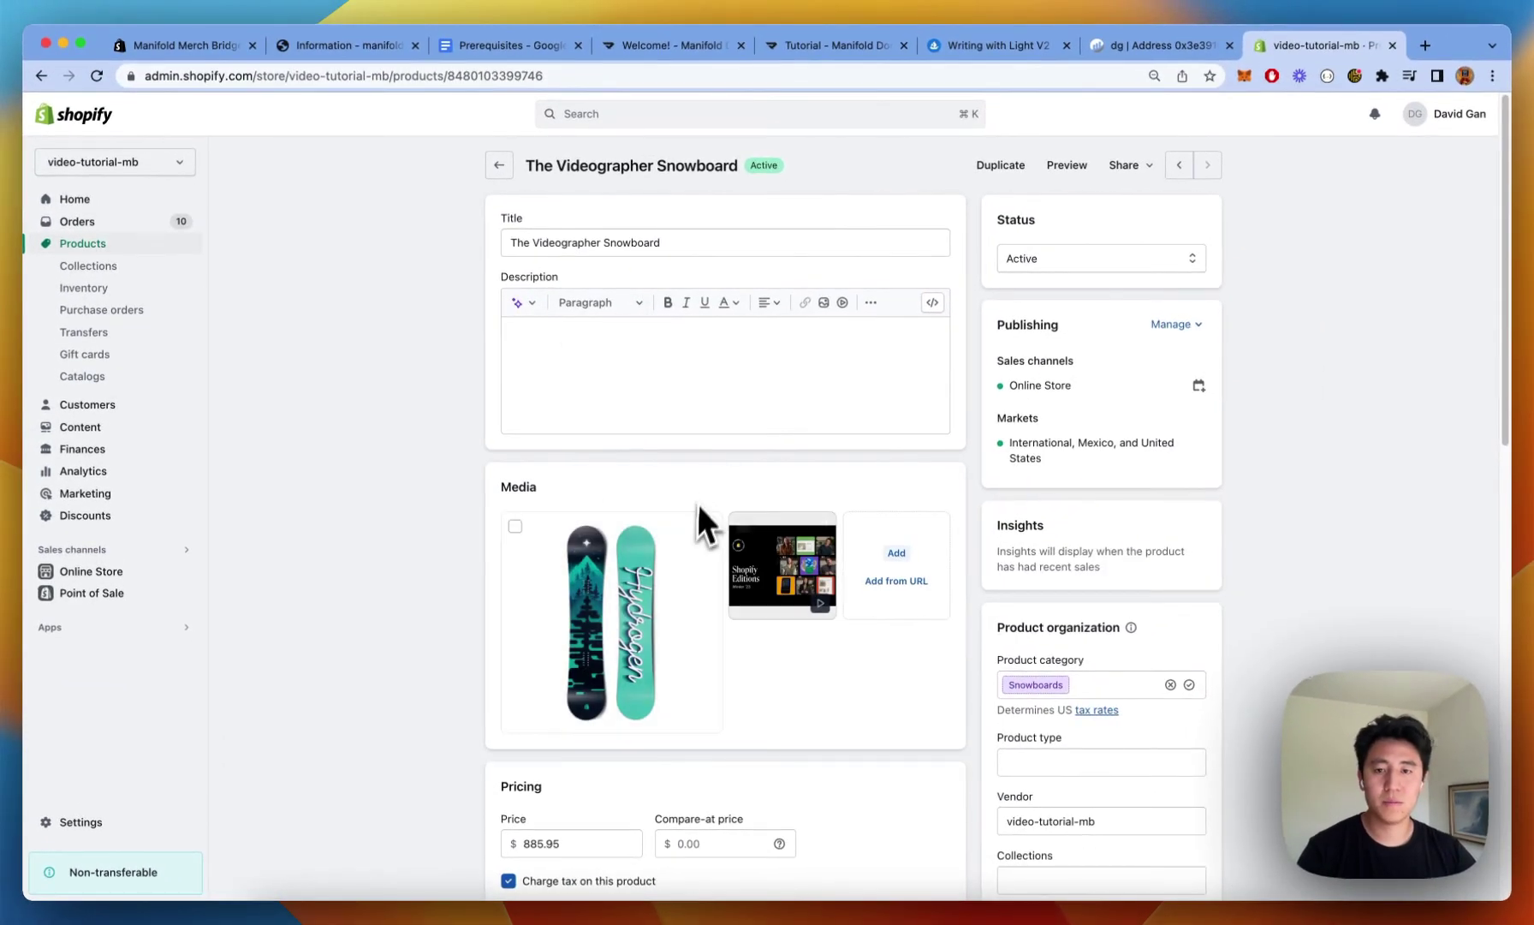
scroll(774, 480, "down", 10)
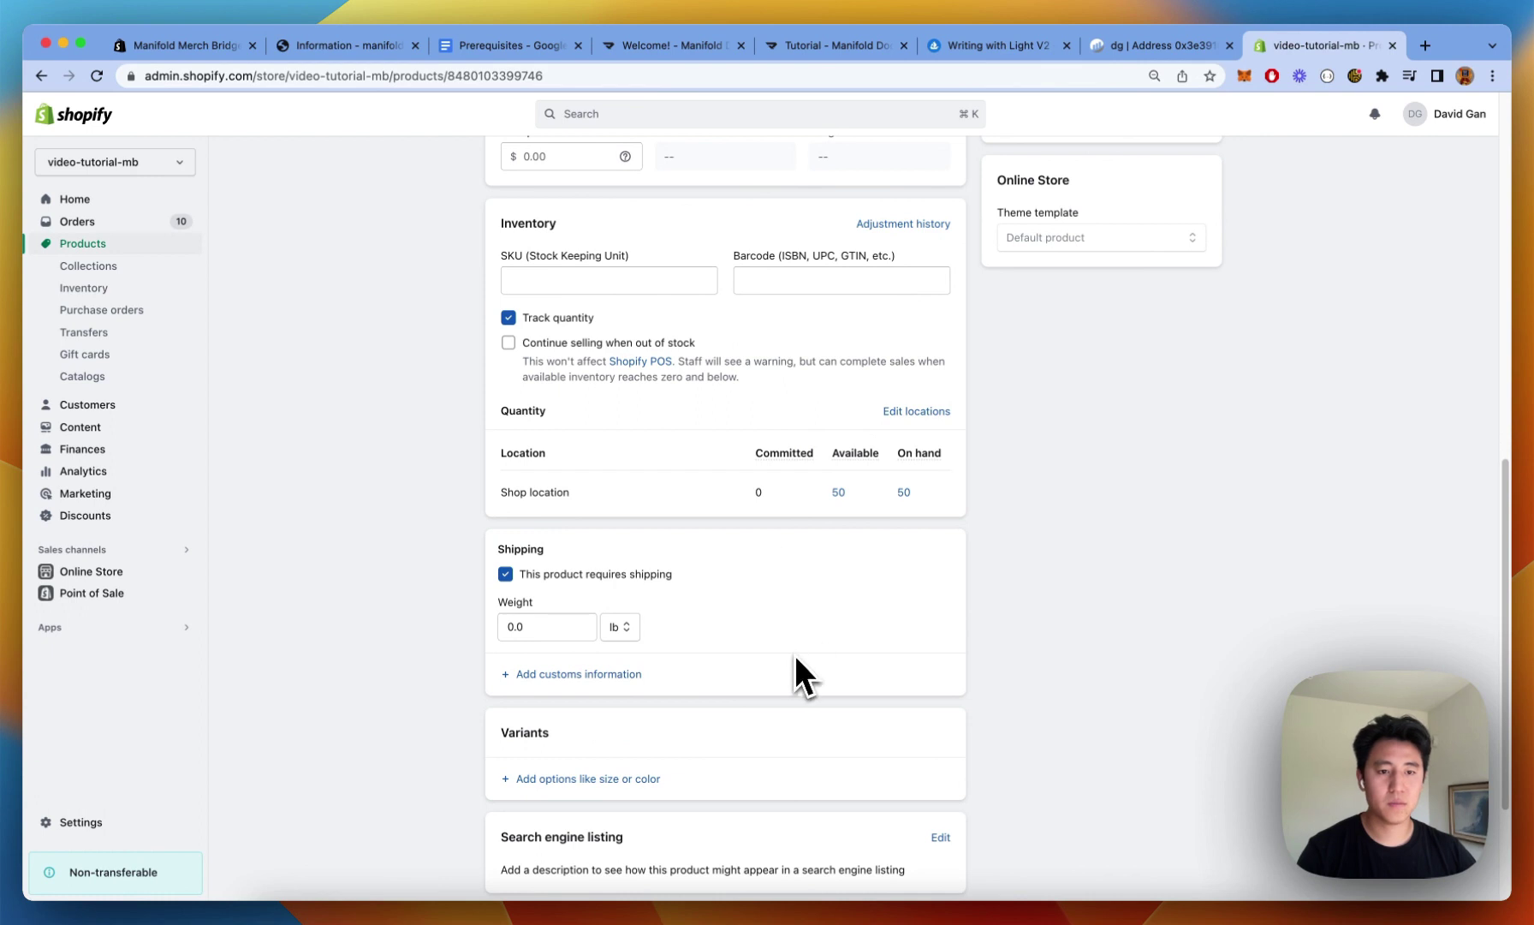
scroll(796, 642, "up", 8)
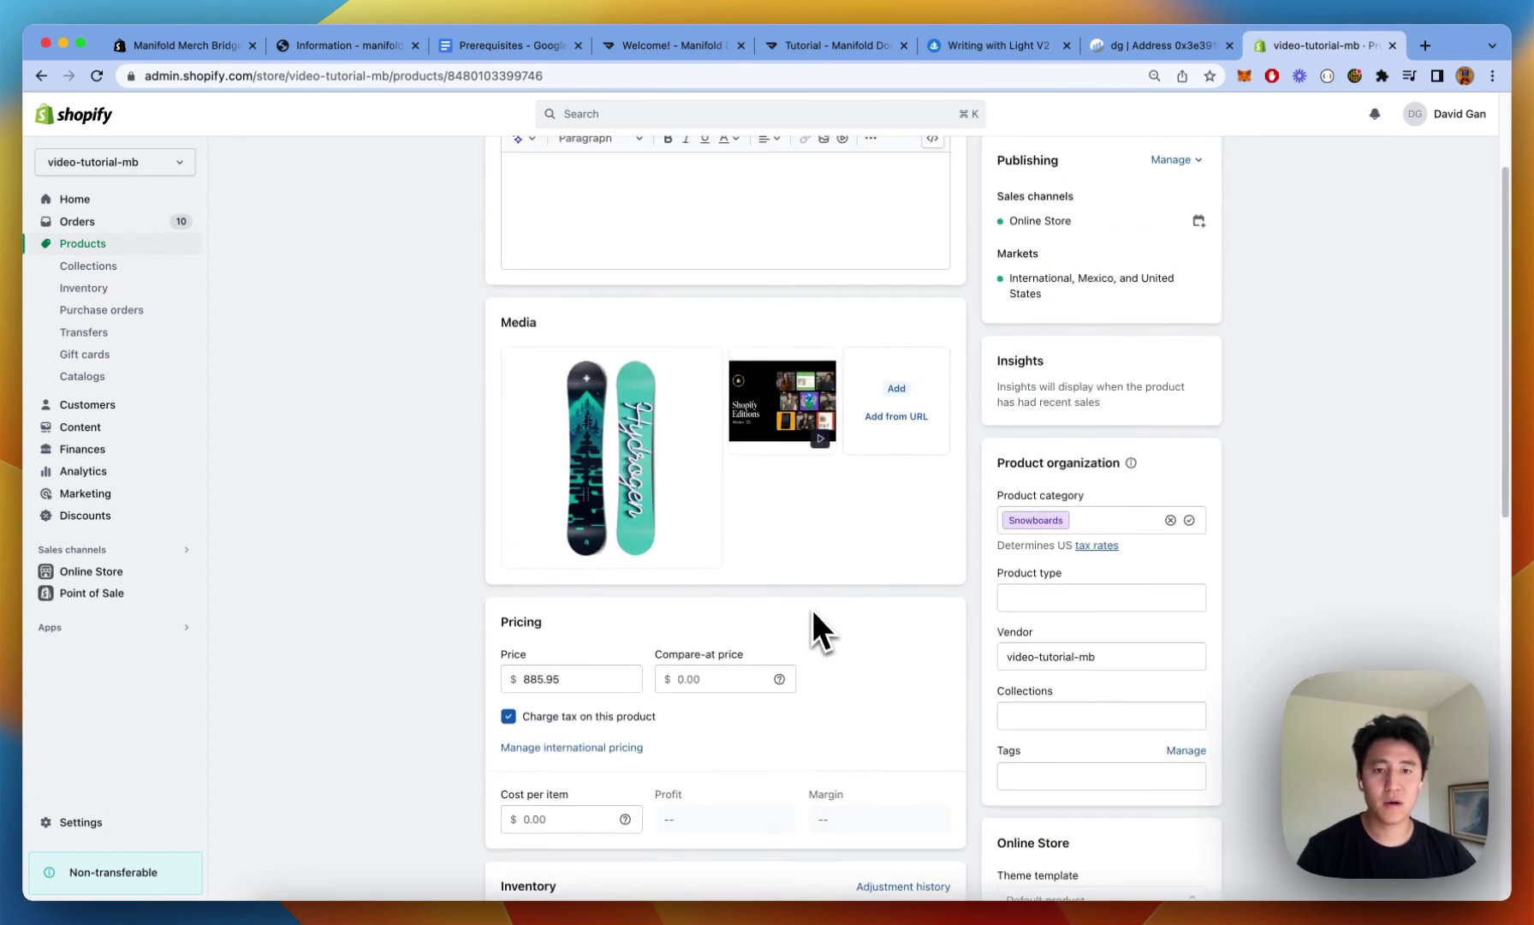
left_click(1094, 596)
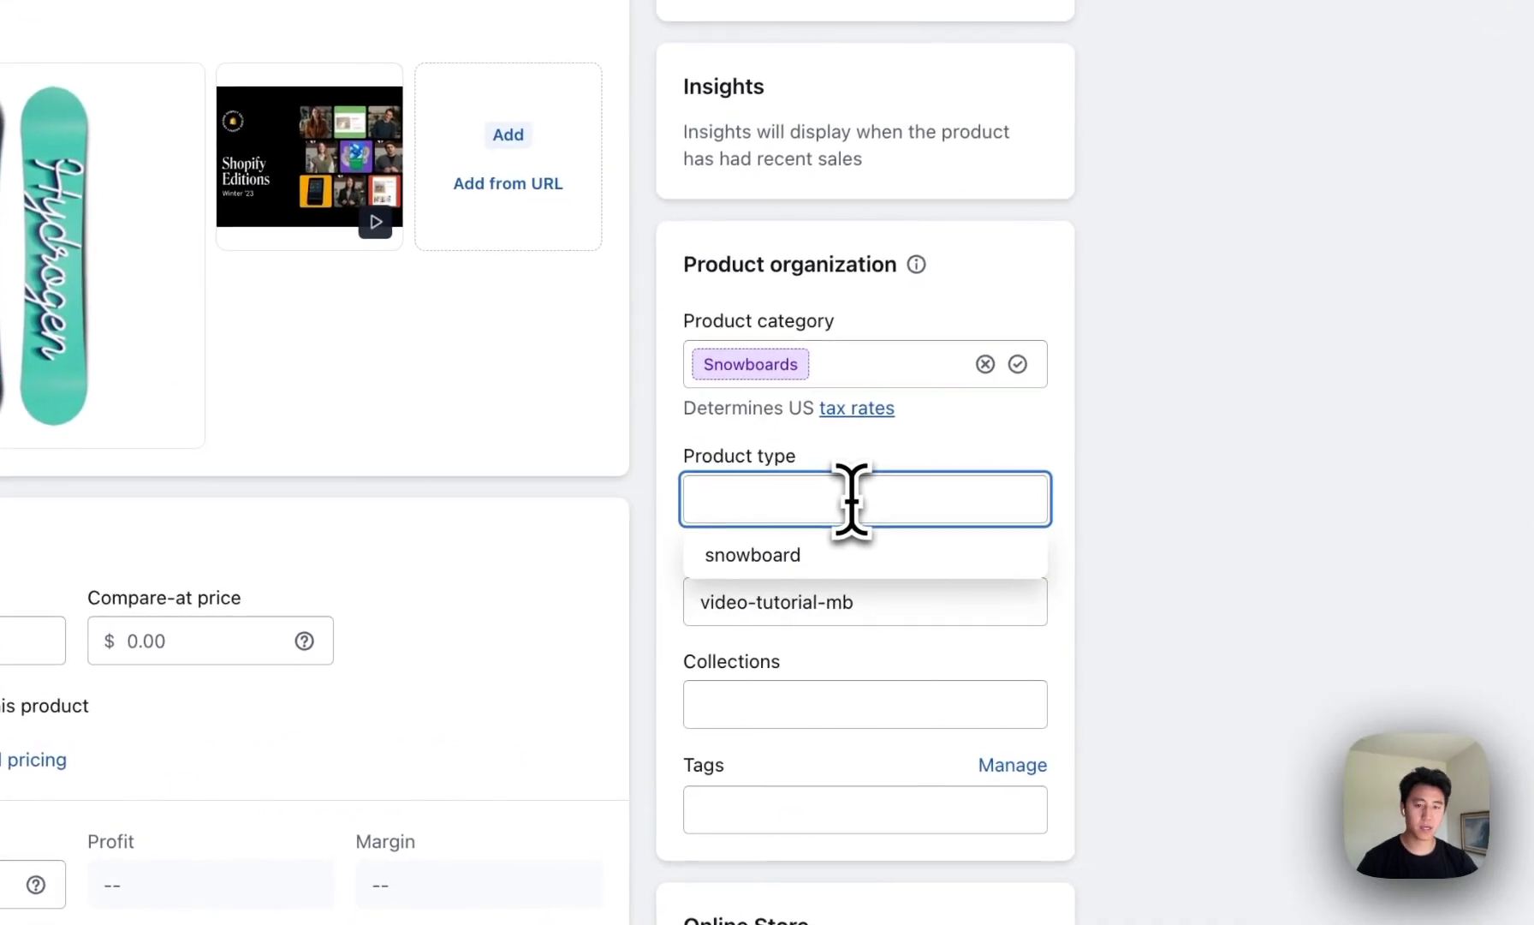
type("Man")
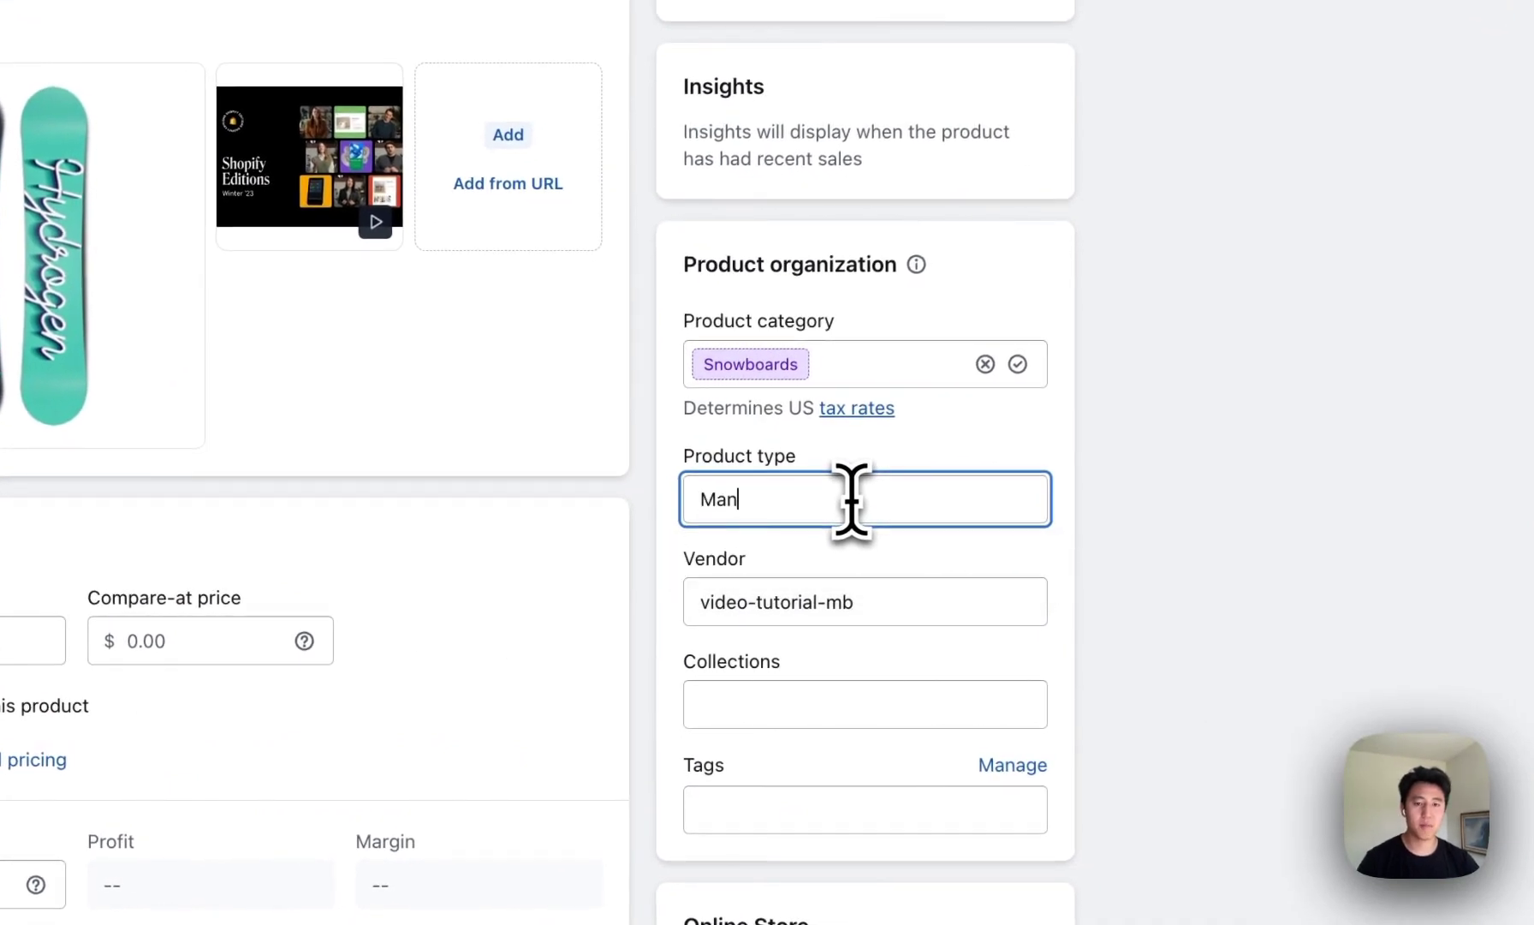
type("ifold")
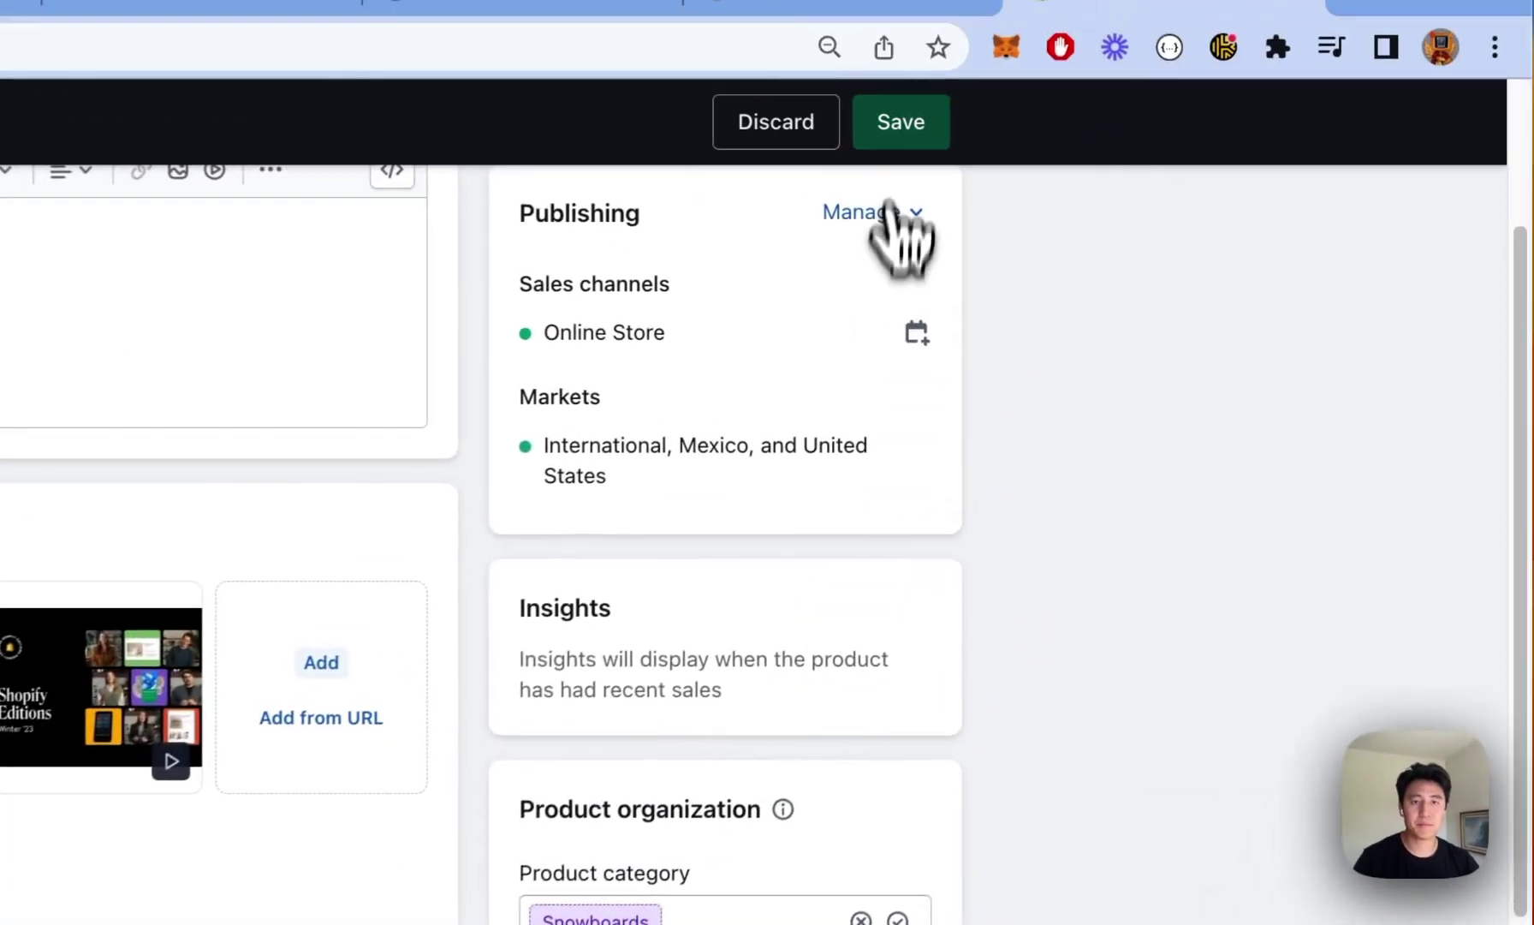
key("super+s")
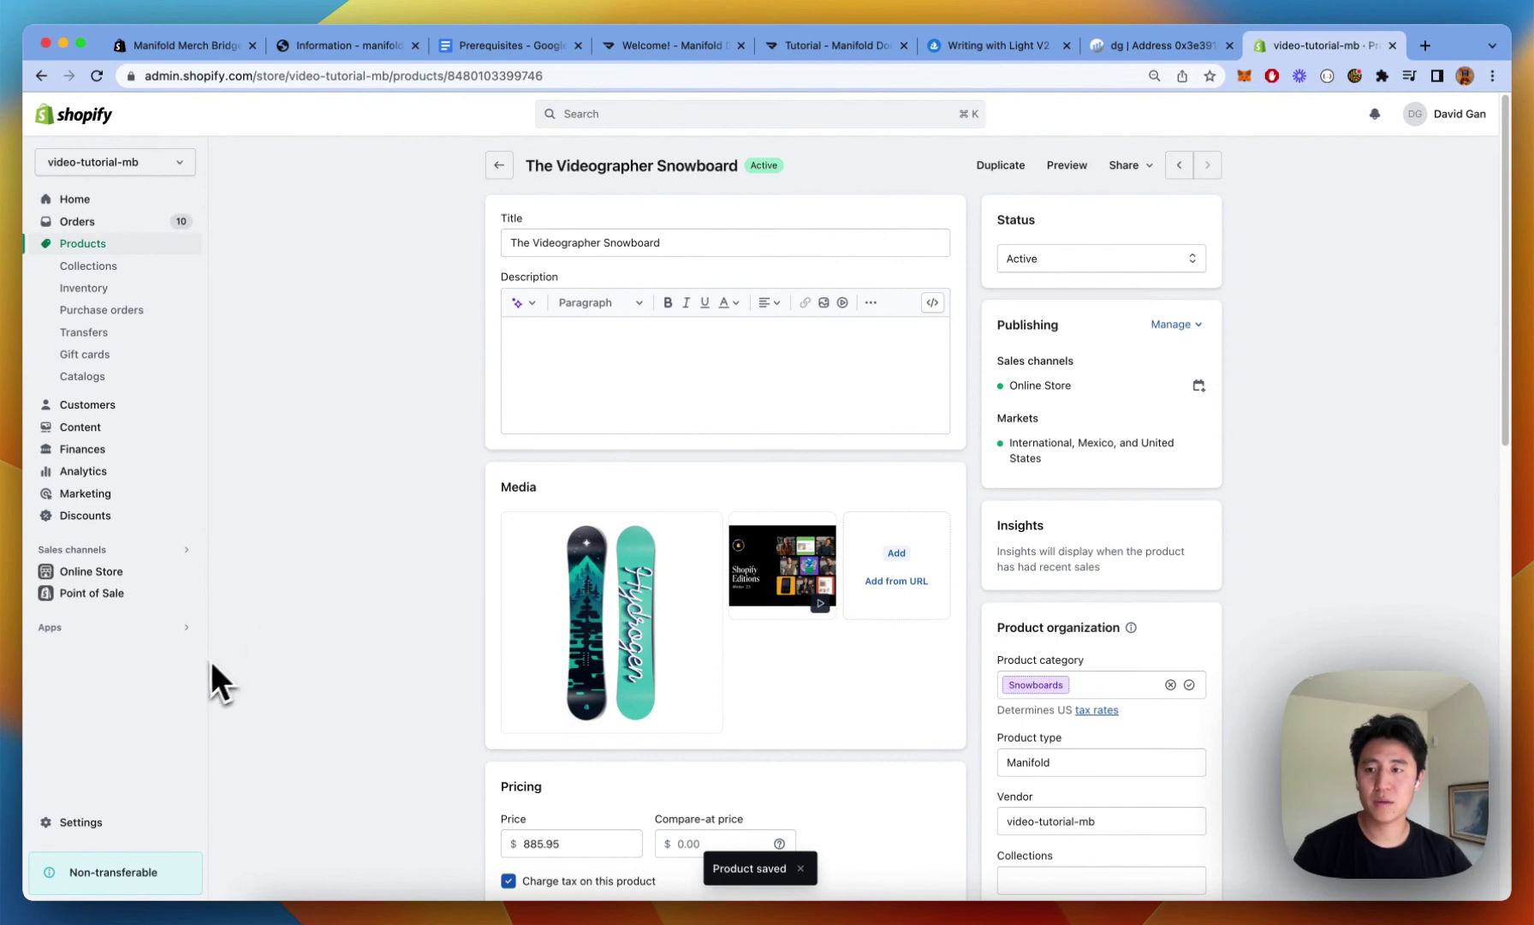
key("super+3")
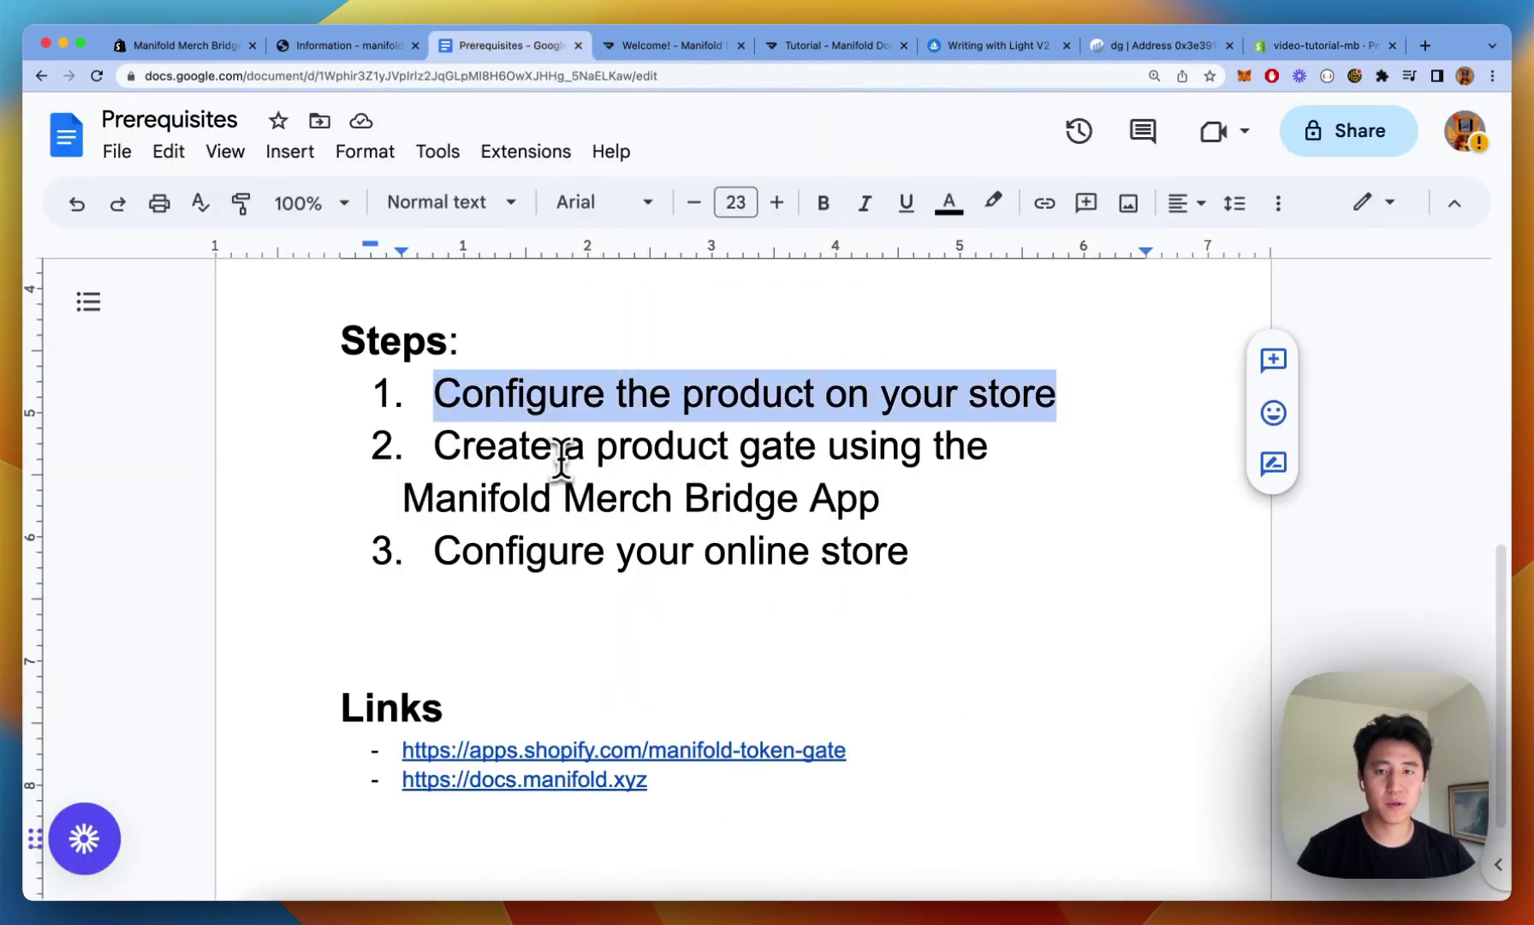
left_click_drag(434, 445, 863, 501)
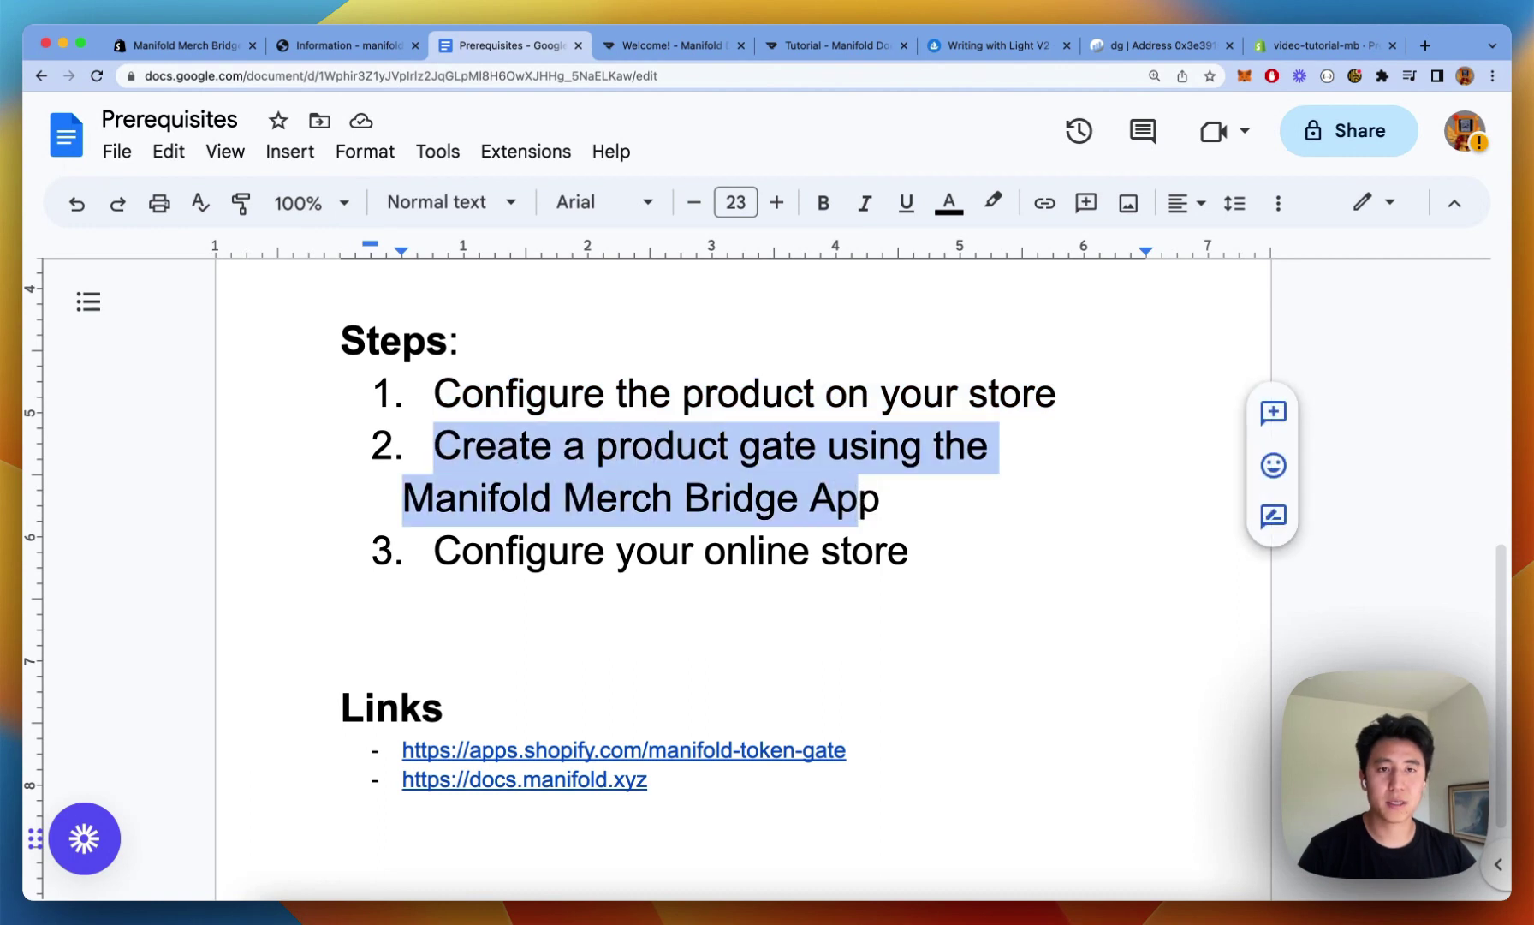
Search the Shopify App Store for 'Manifold' and add the Manifold Merch Bridge app
left_click(1310, 57)
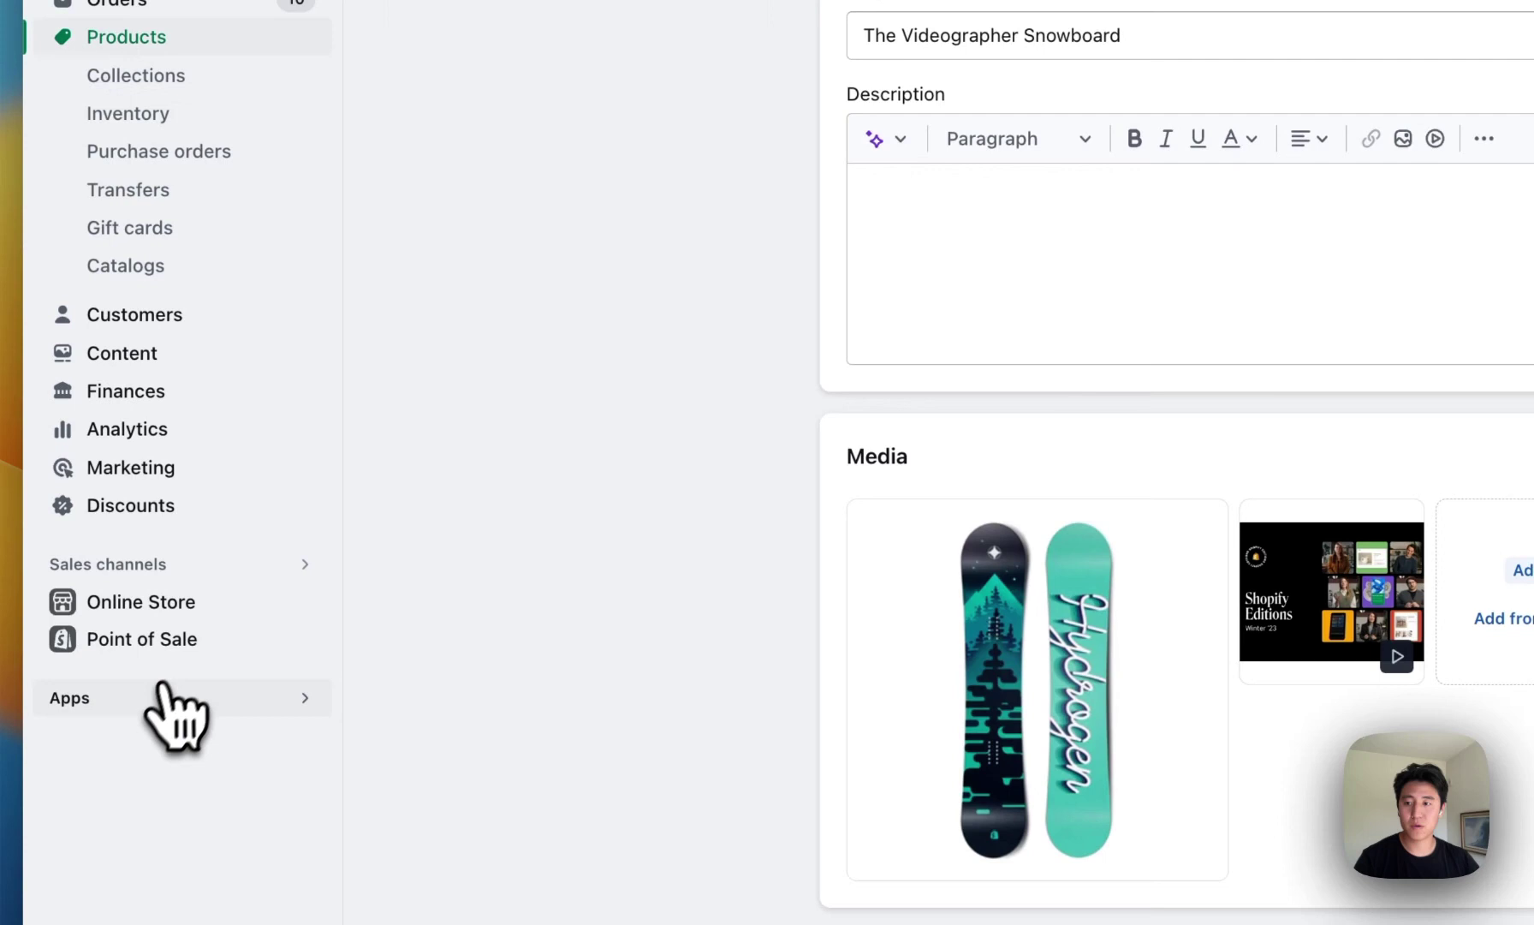
left_click(176, 713)
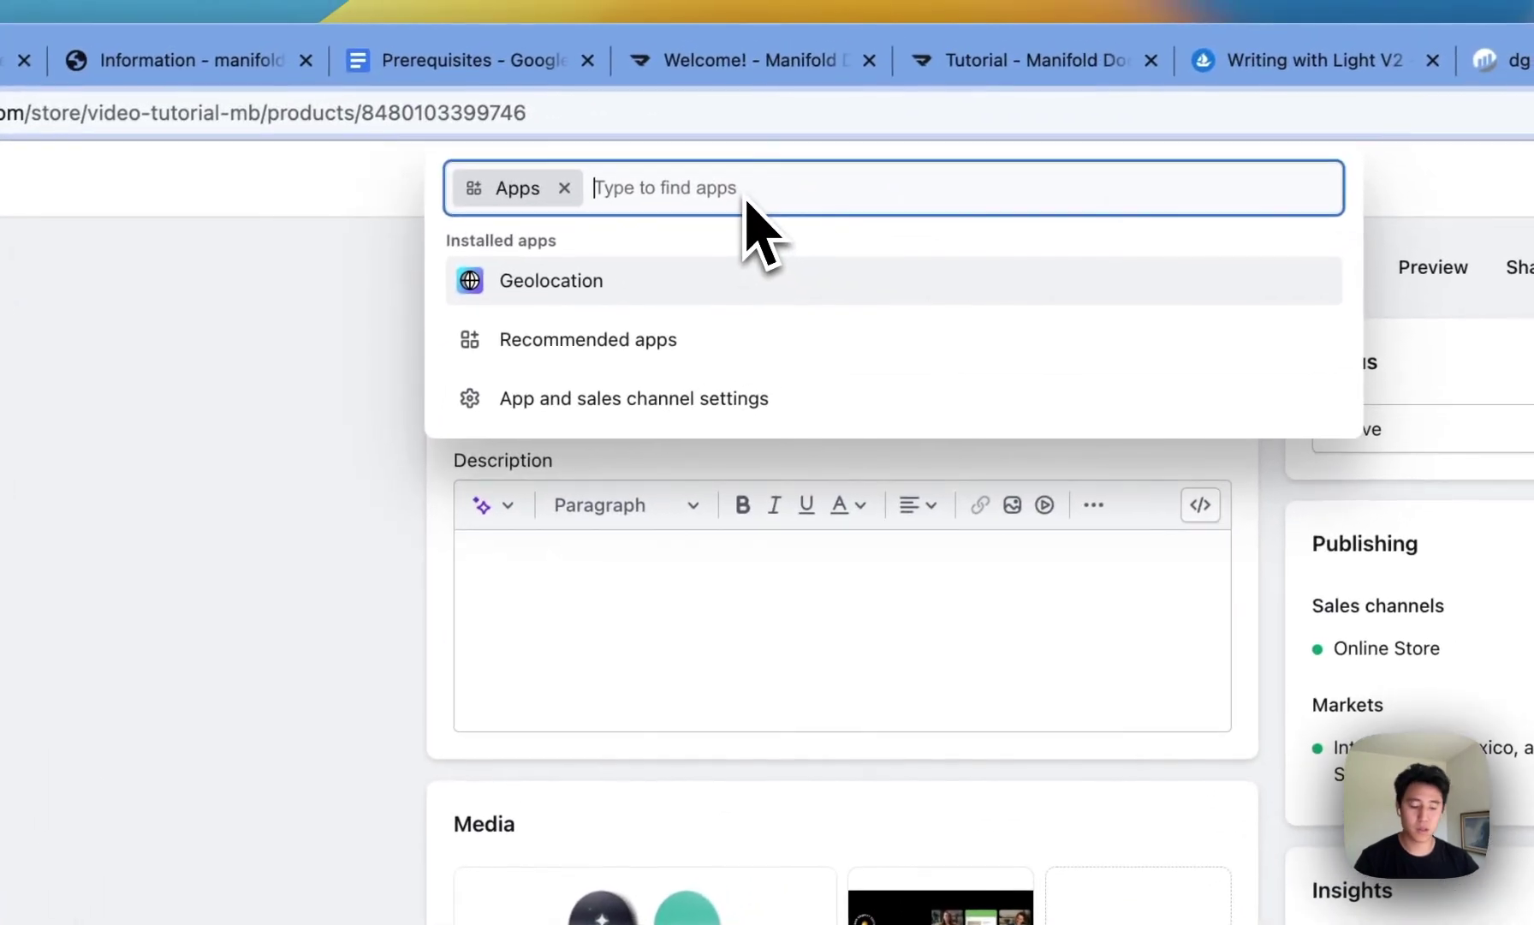
type("Ma")
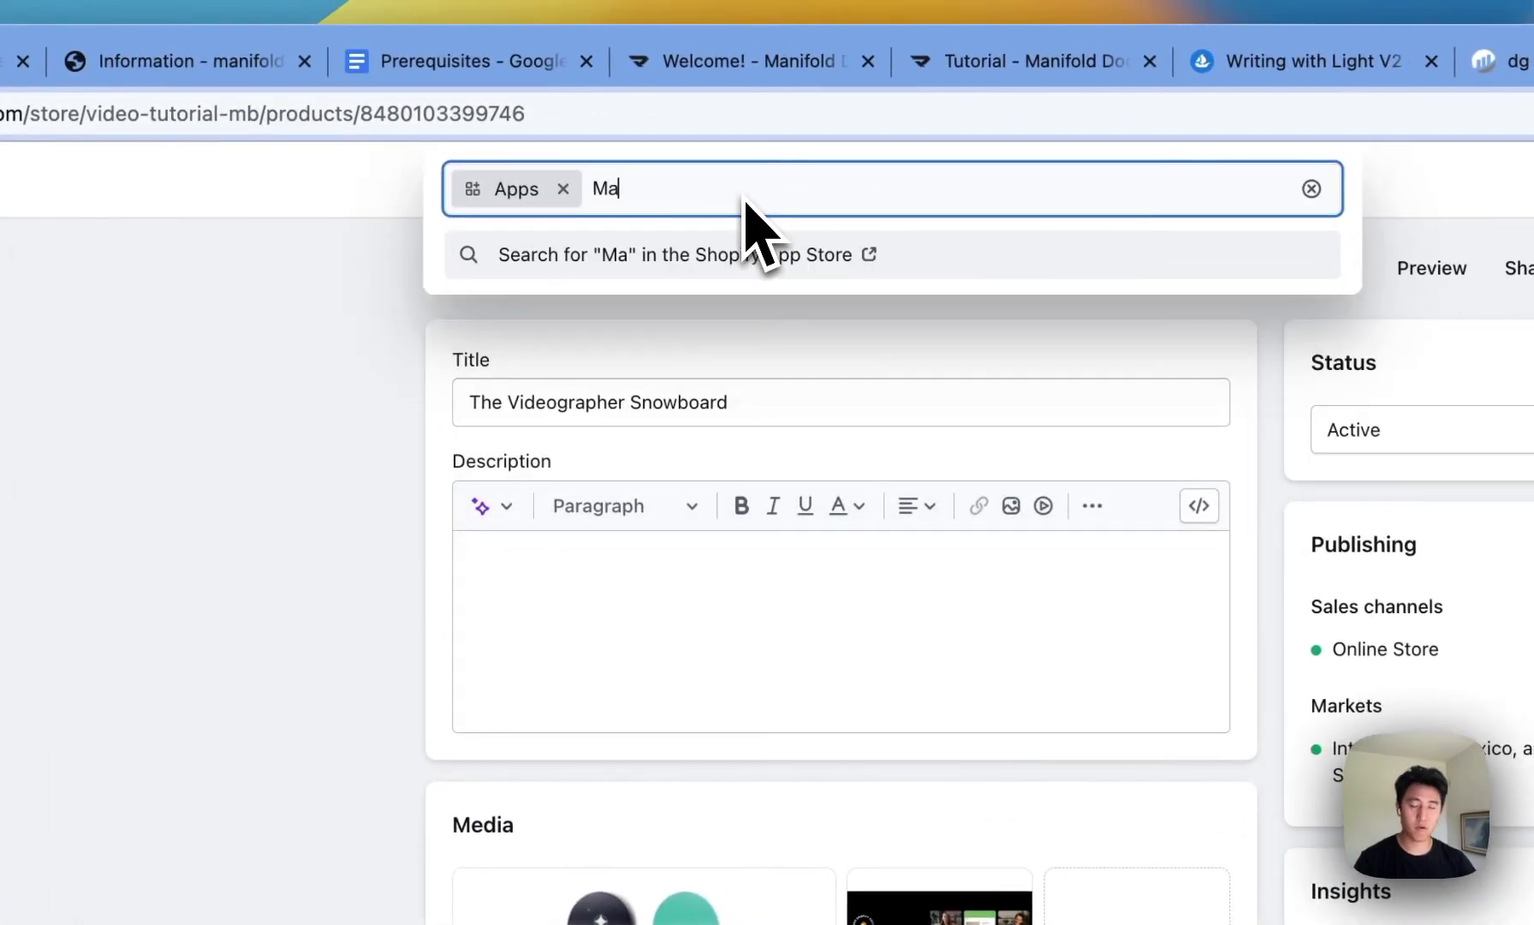
type("nifold")
left_click(745, 252)
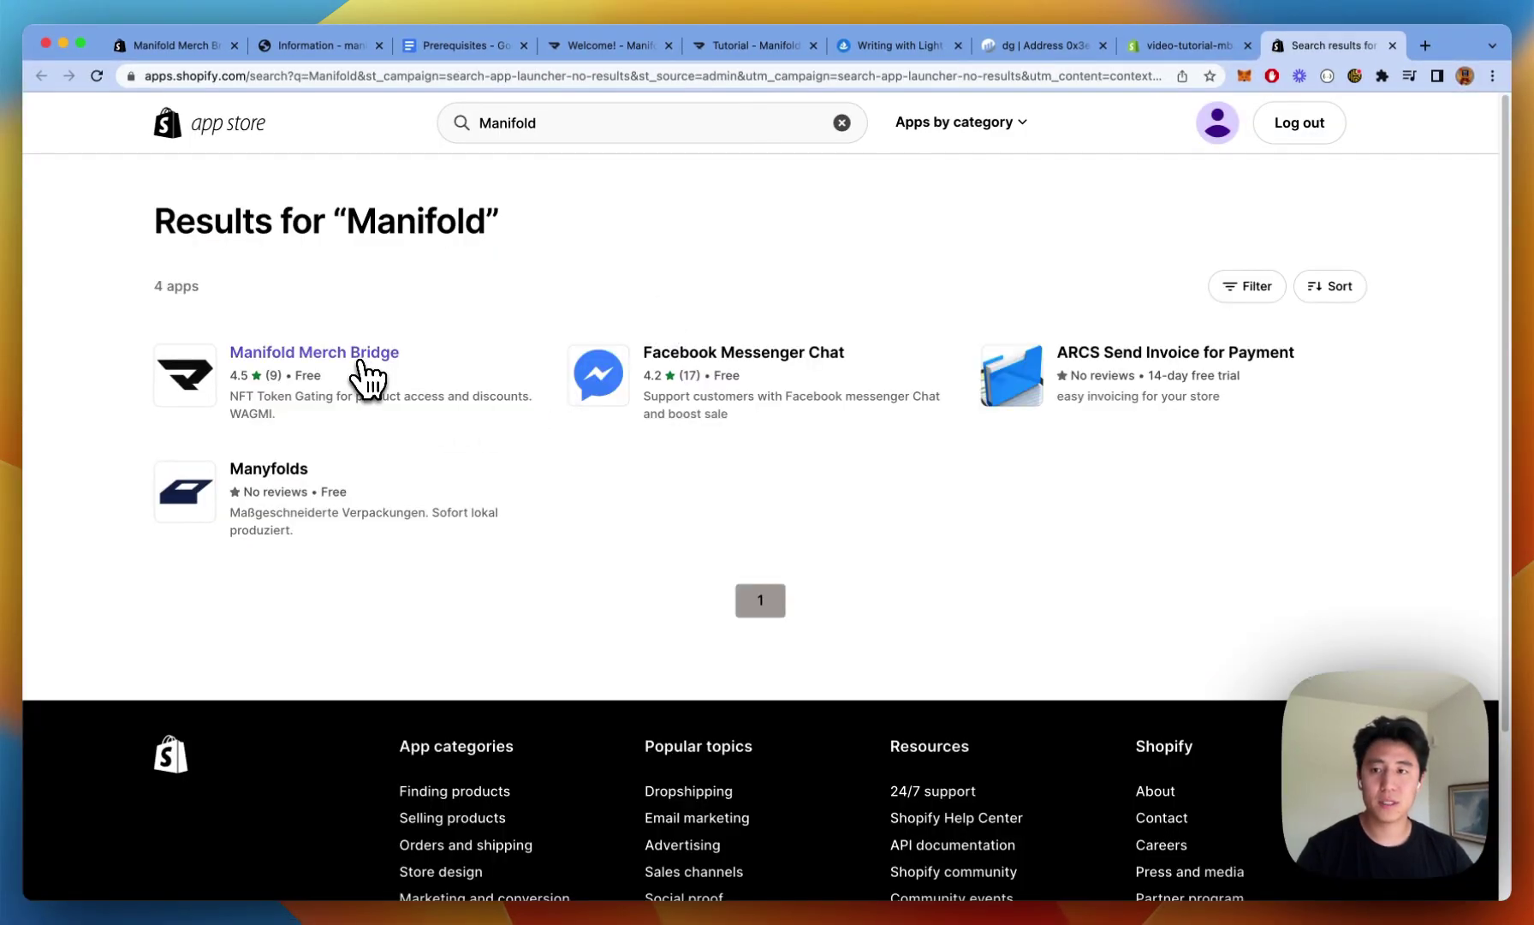
left_click(361, 360)
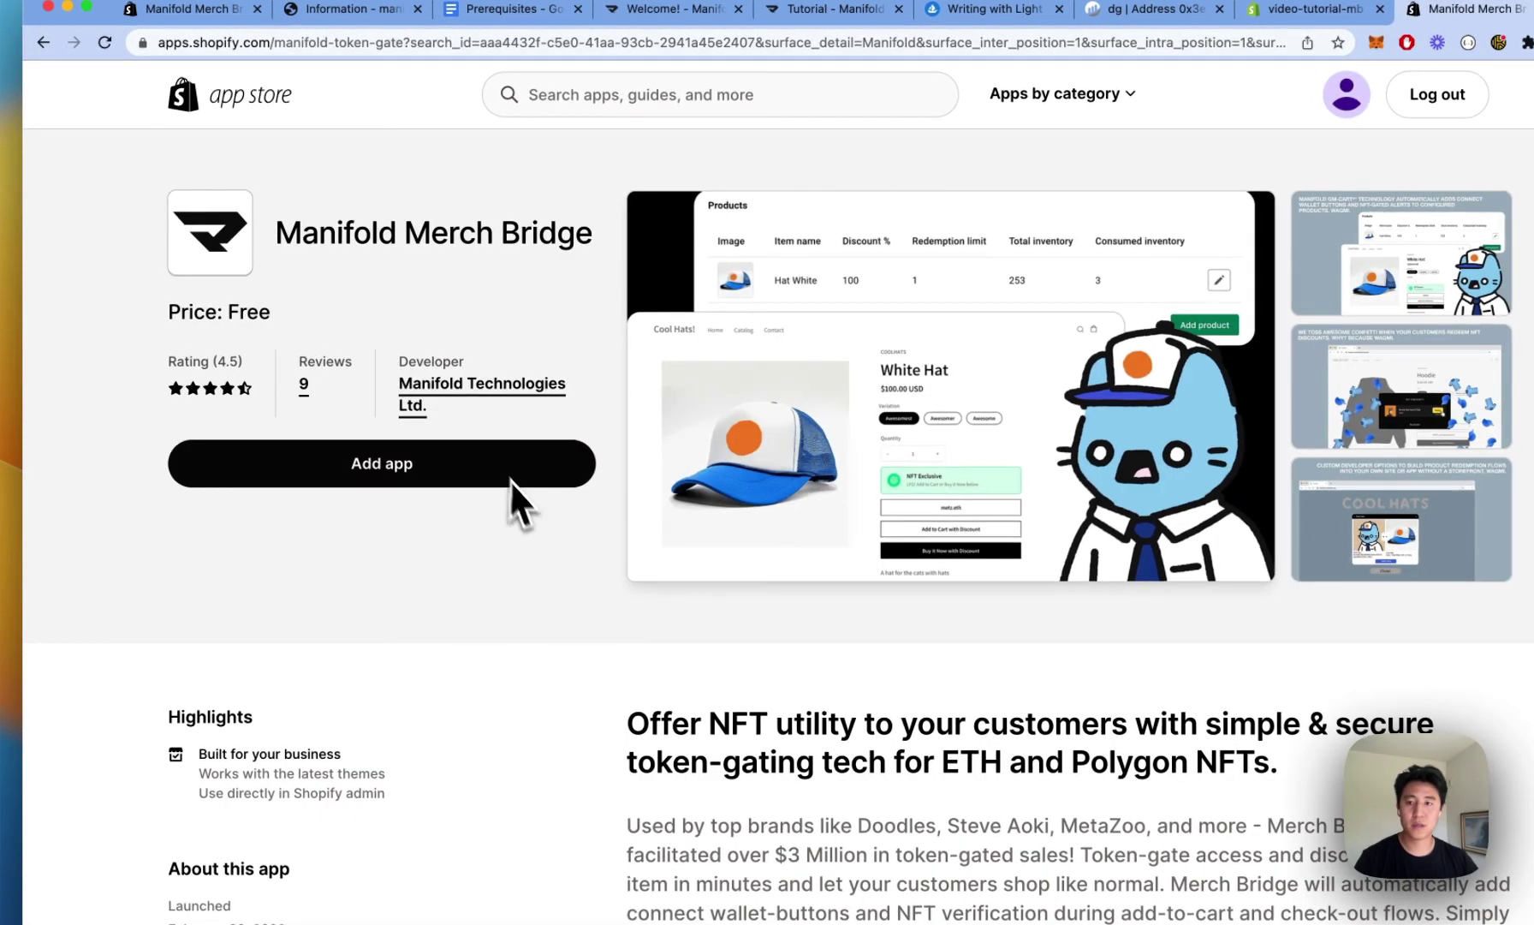
left_click(369, 469)
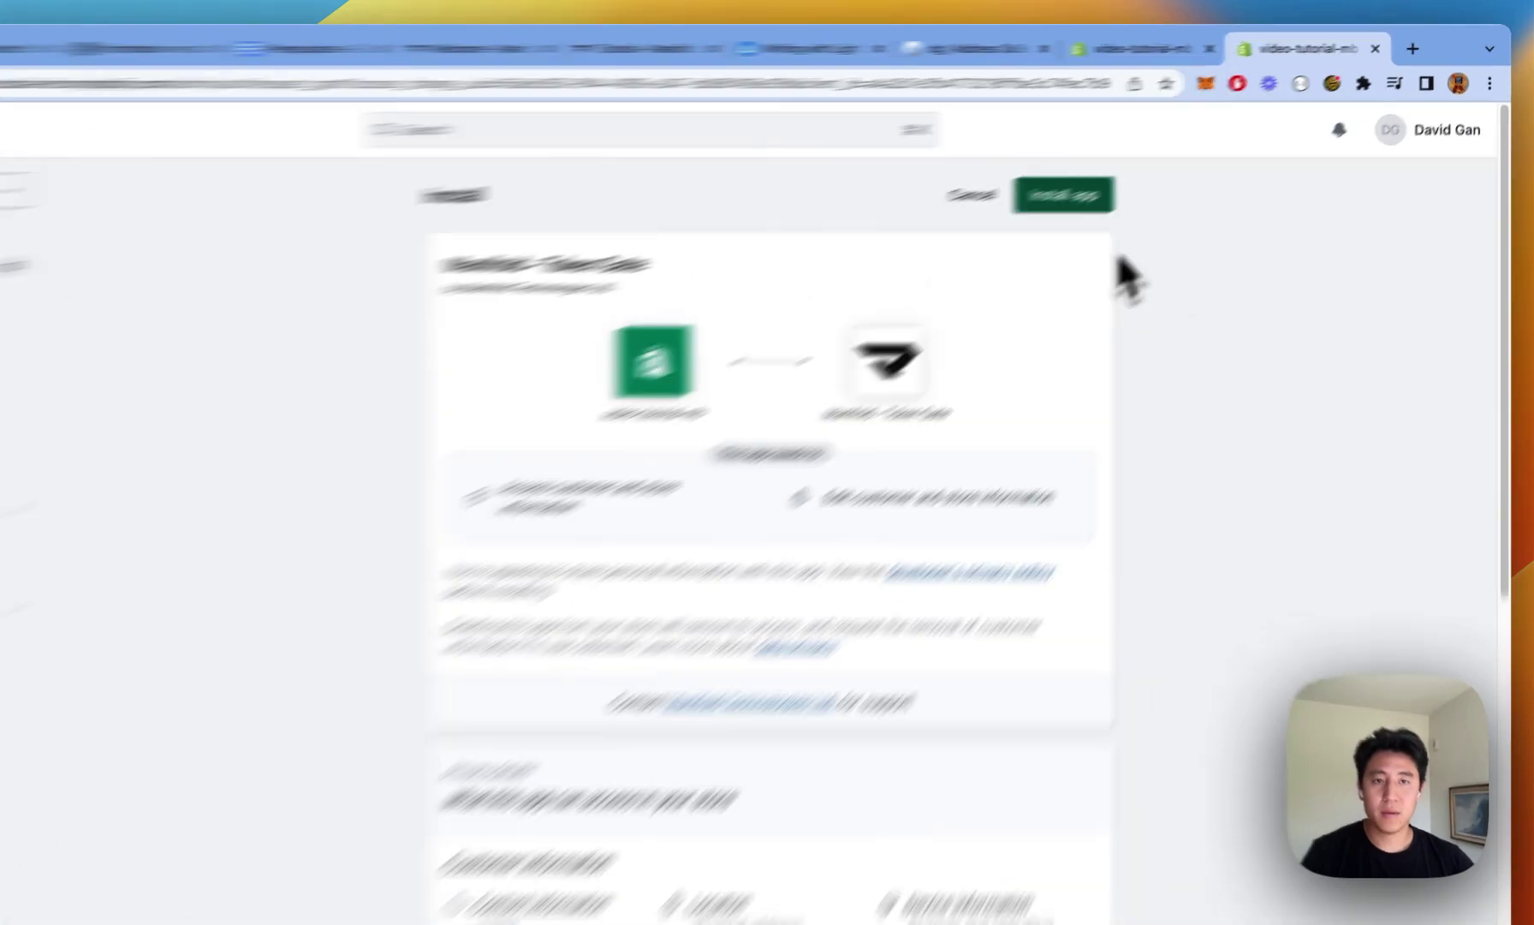
Install Manifold - Token Gate and open its empty Product Gates page
left_click(1120, 173)
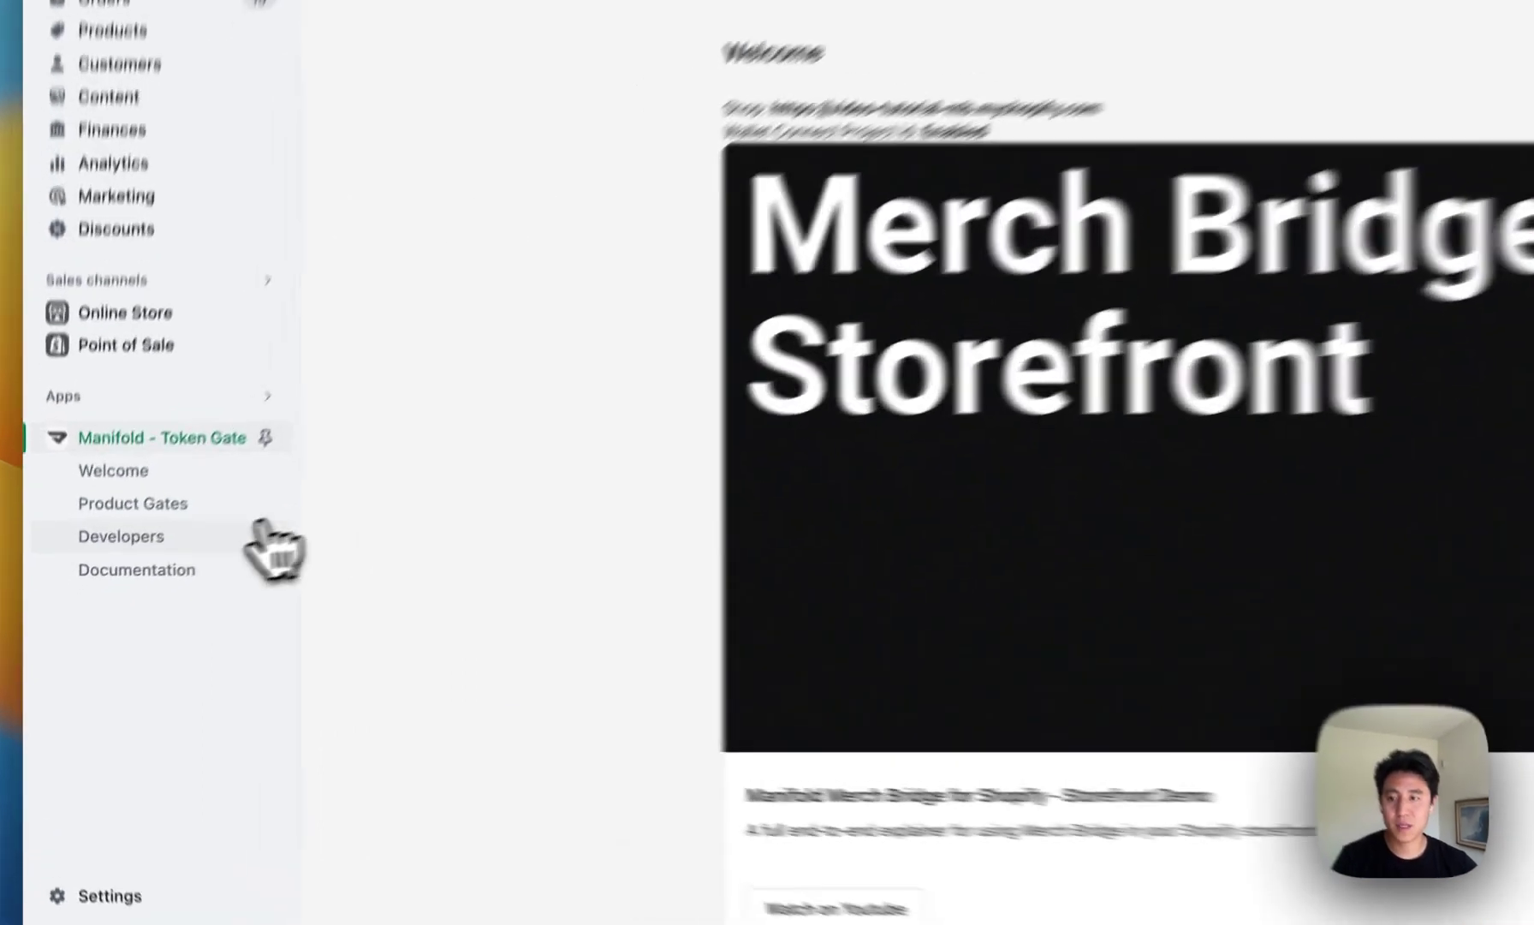
left_click(197, 506)
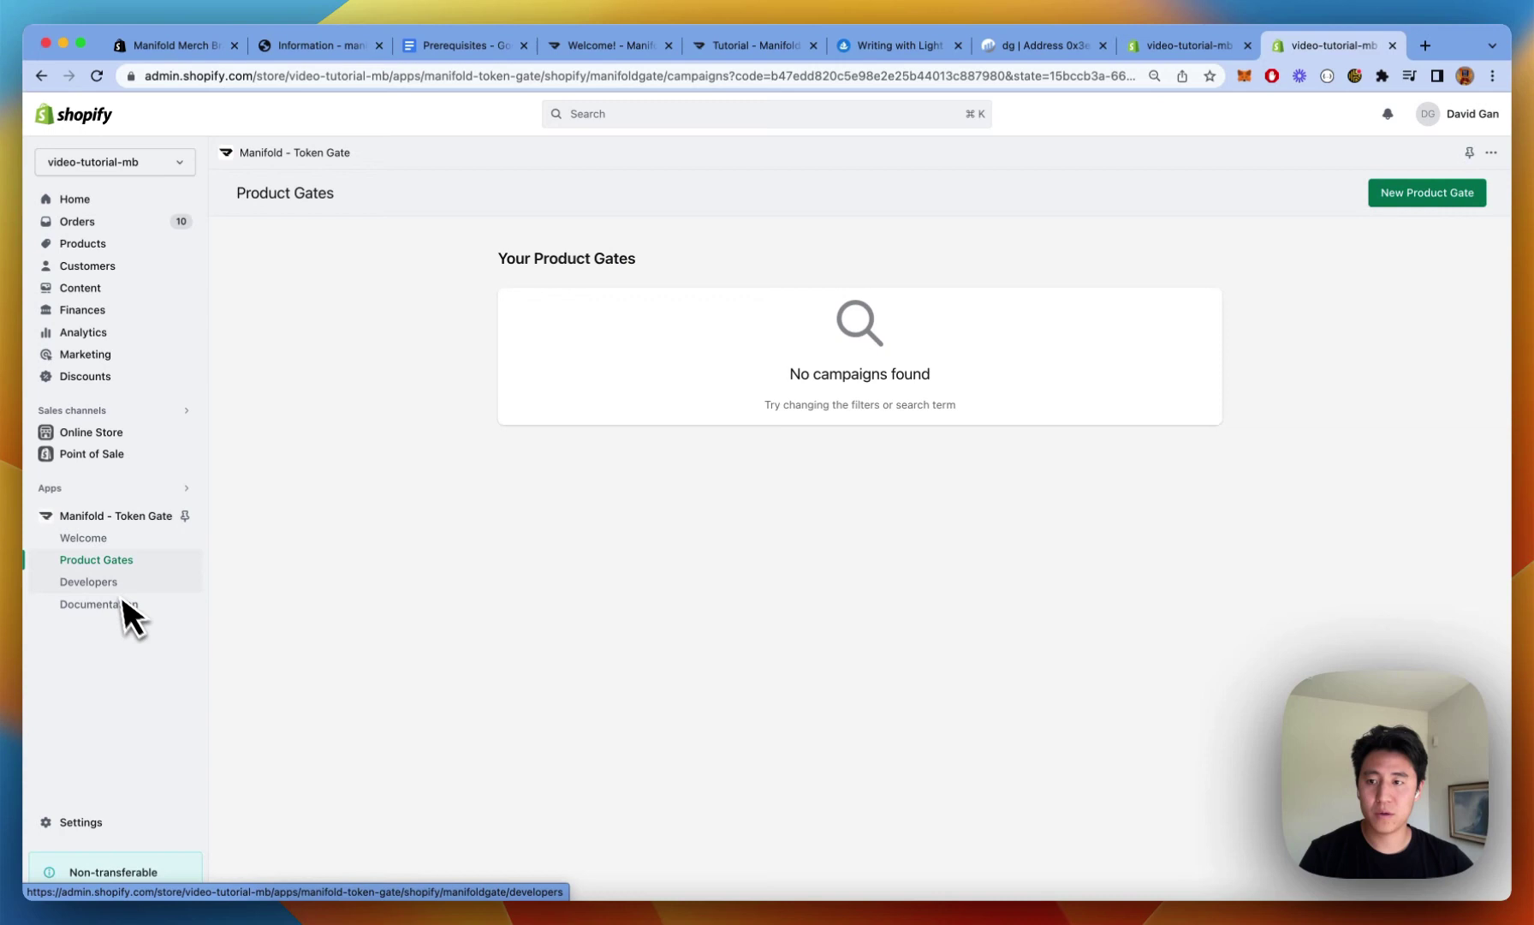
Create the product gate 'Snowboard Gate' starting 07/24/2023 at 3:01 pm with no end date
left_click(1383, 195)
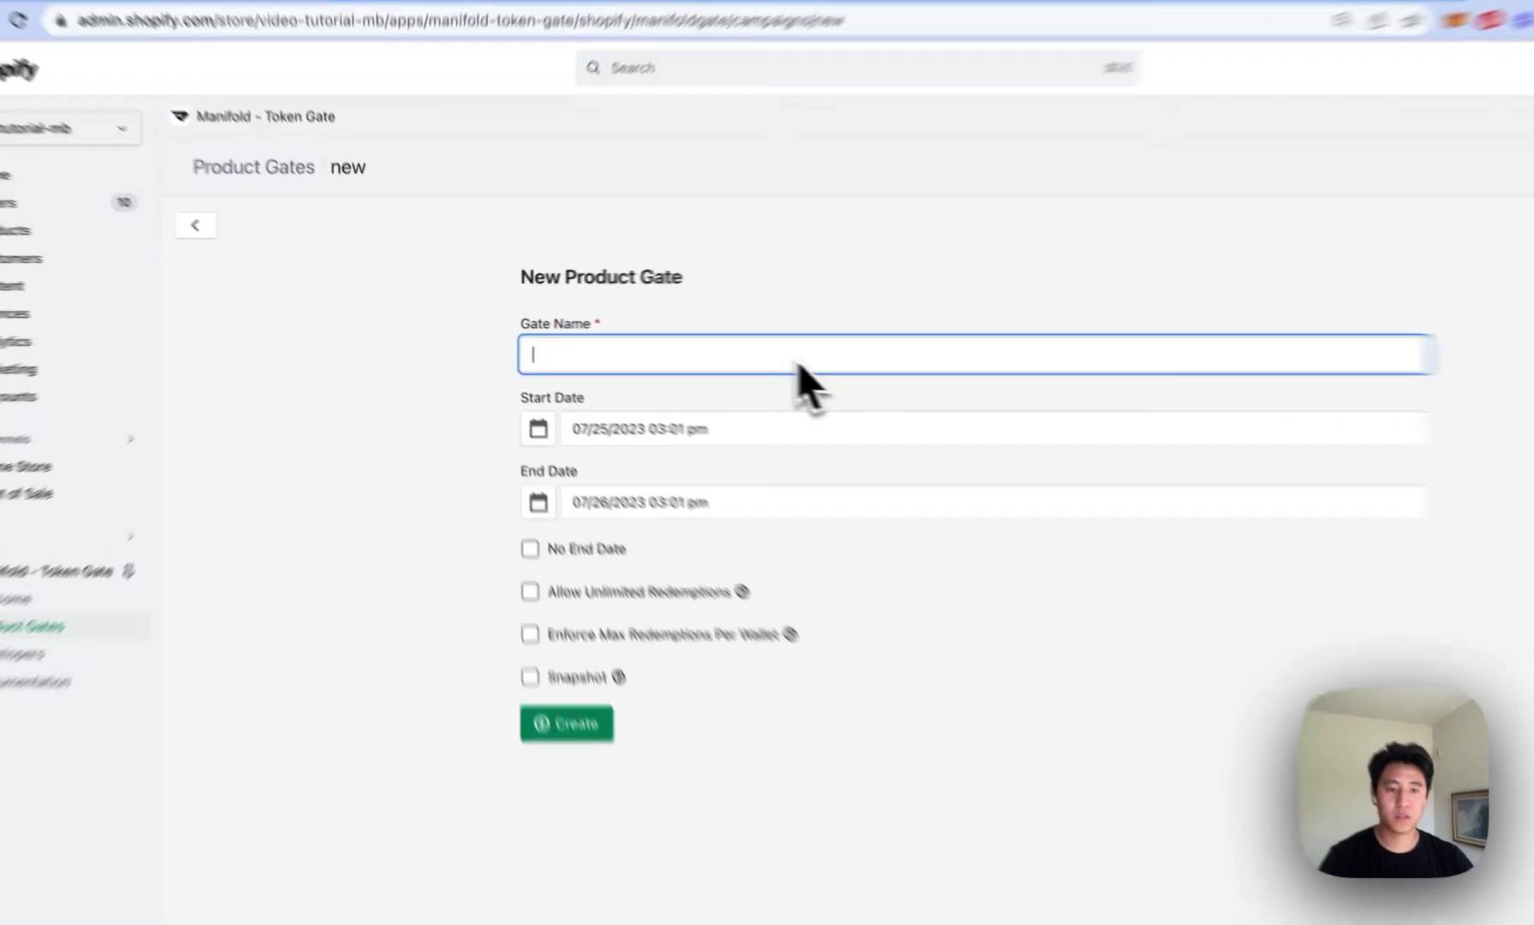
type("Snowboard Gate")
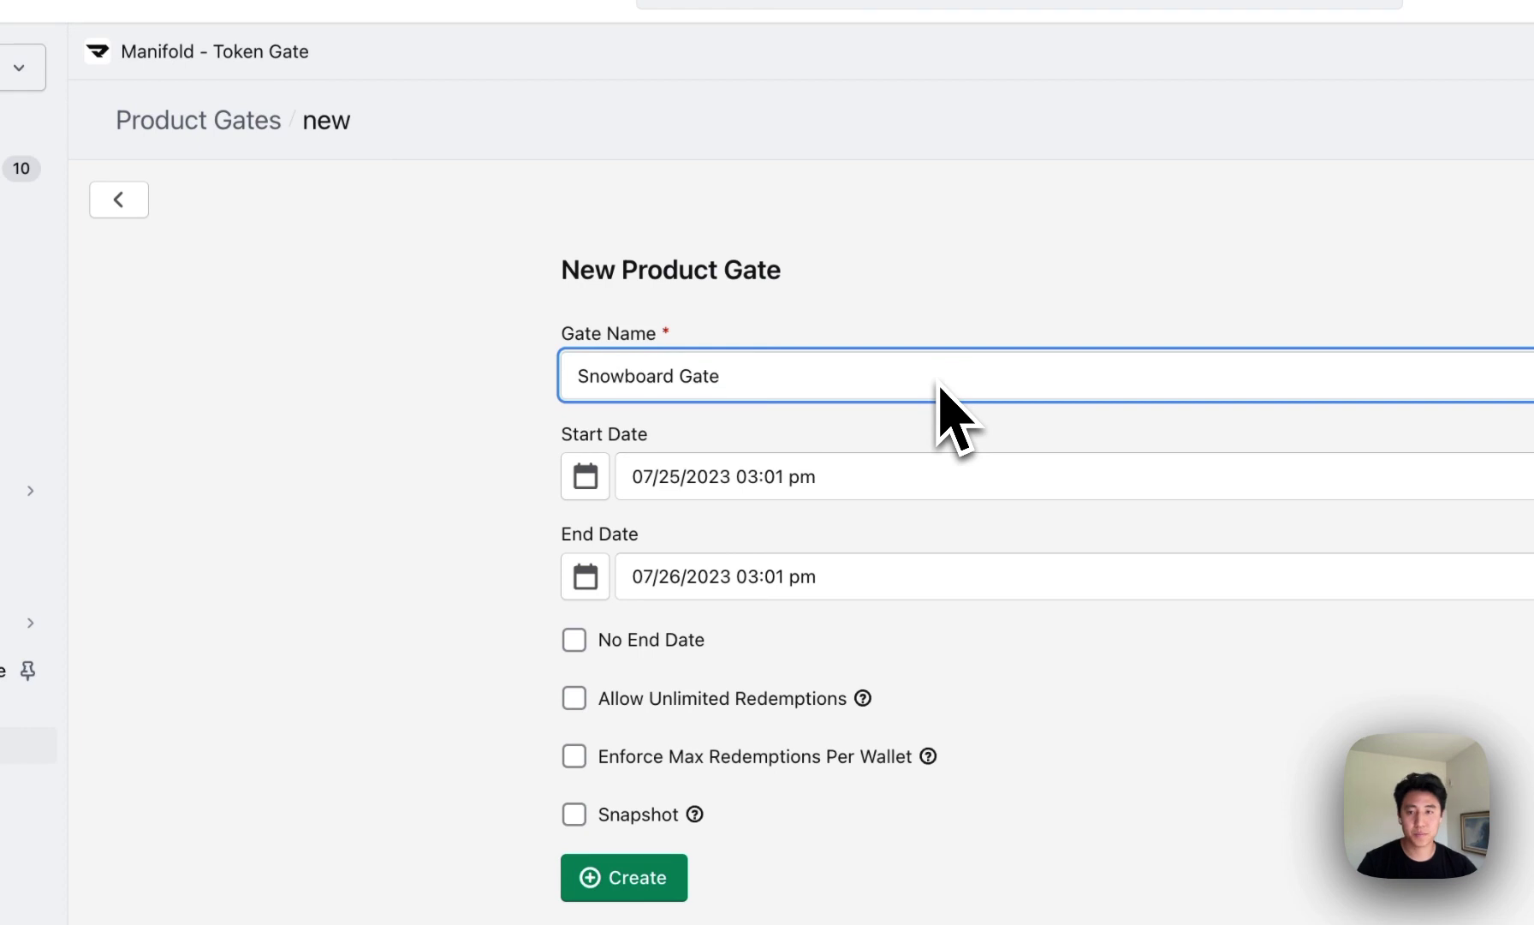
left_click(585, 476)
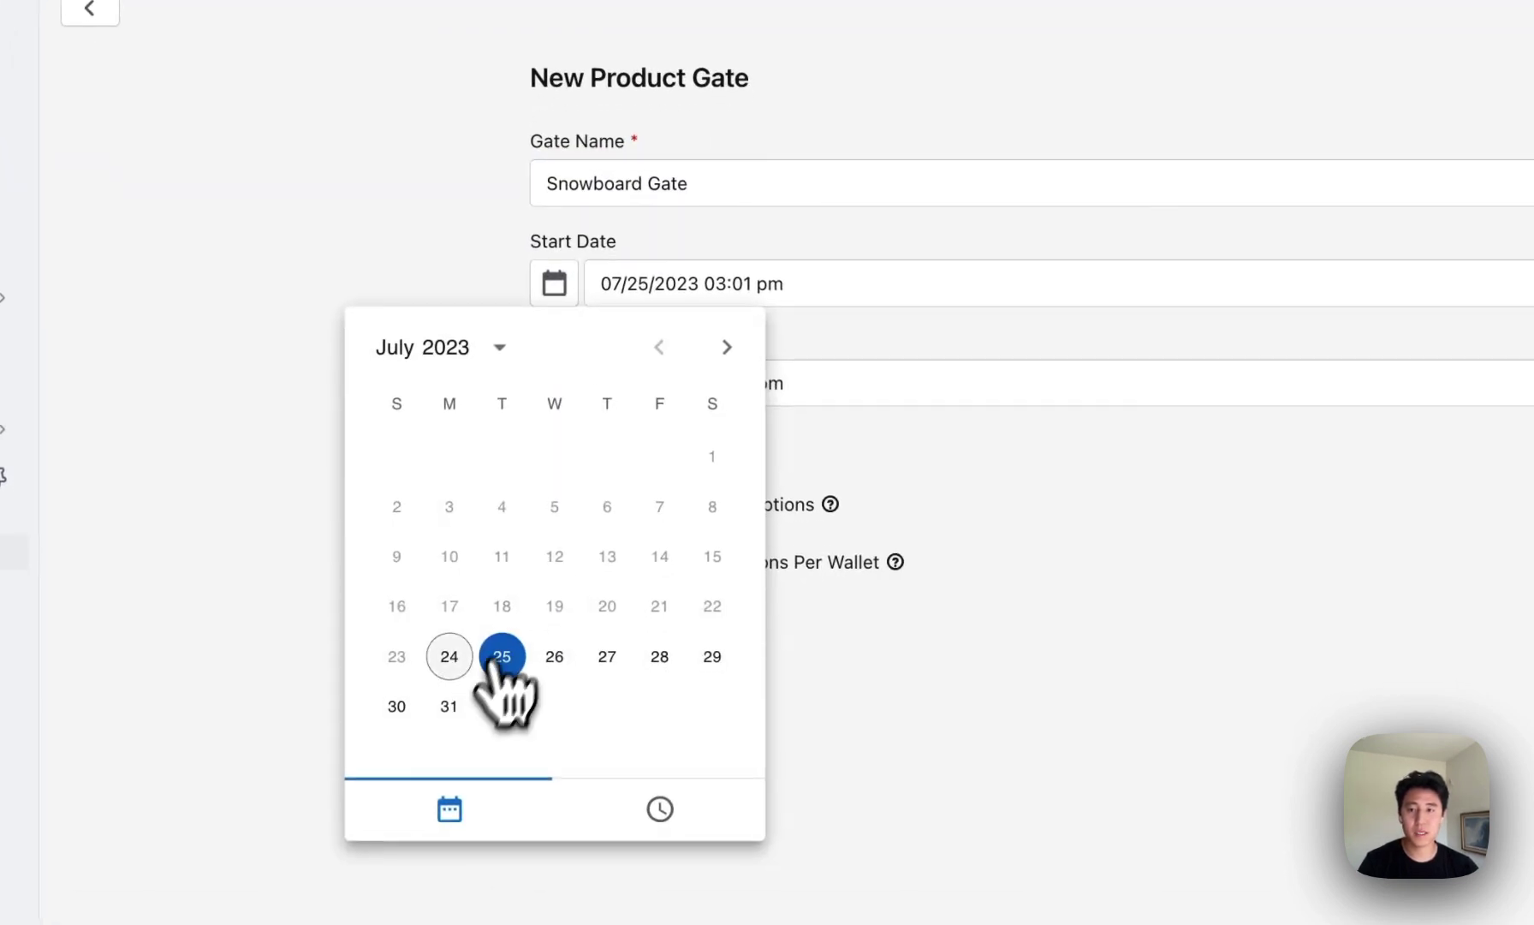
left_click(448, 656)
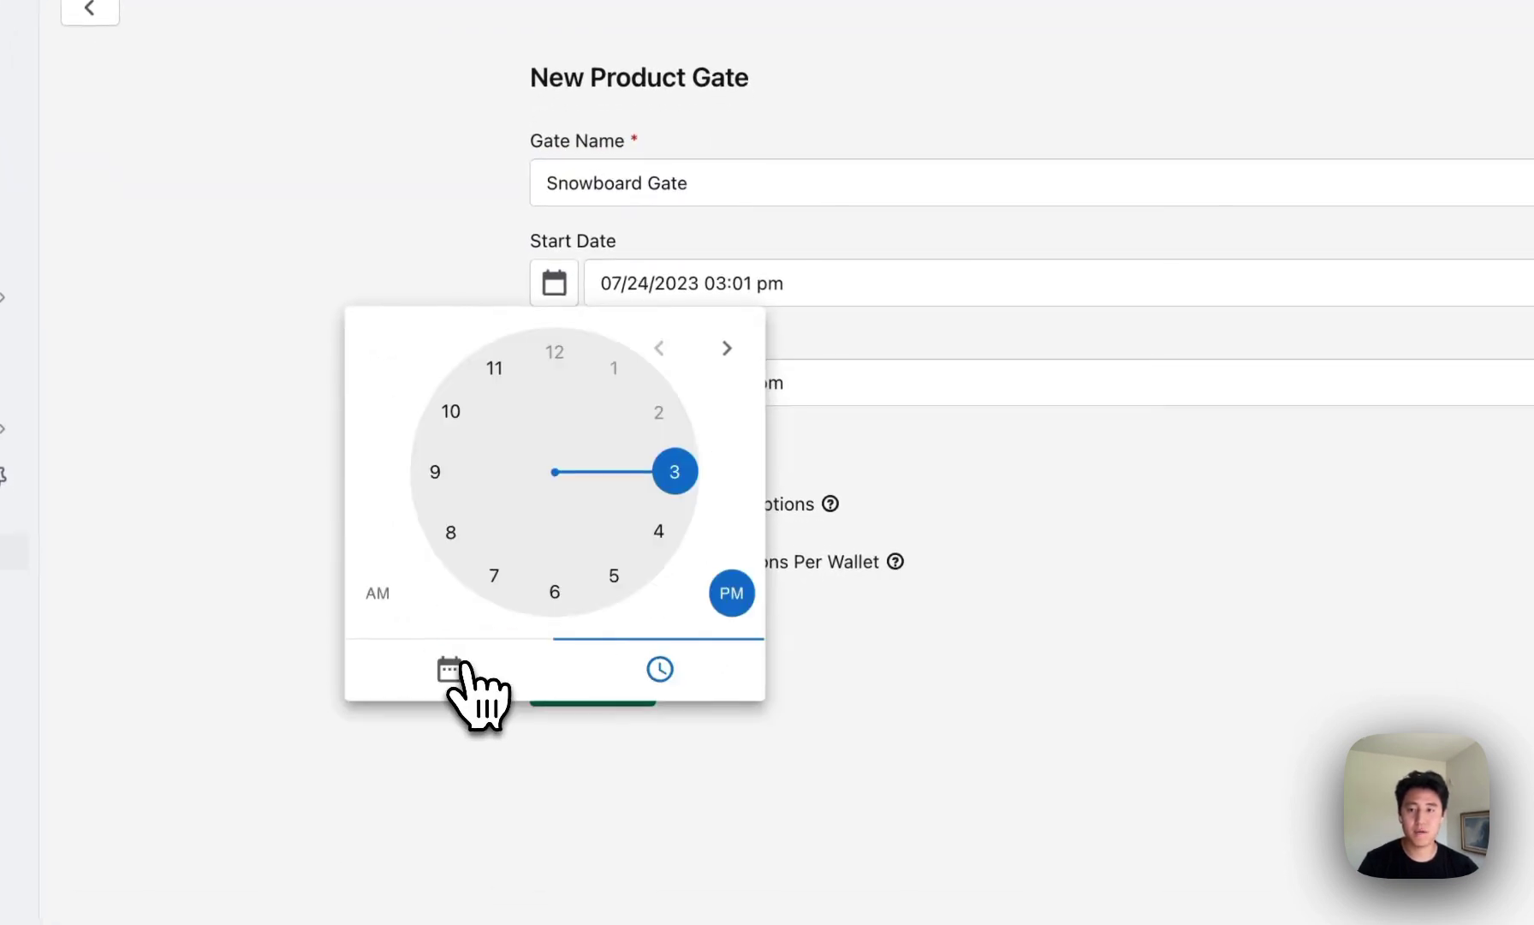
left_click(676, 473)
left_click(566, 350)
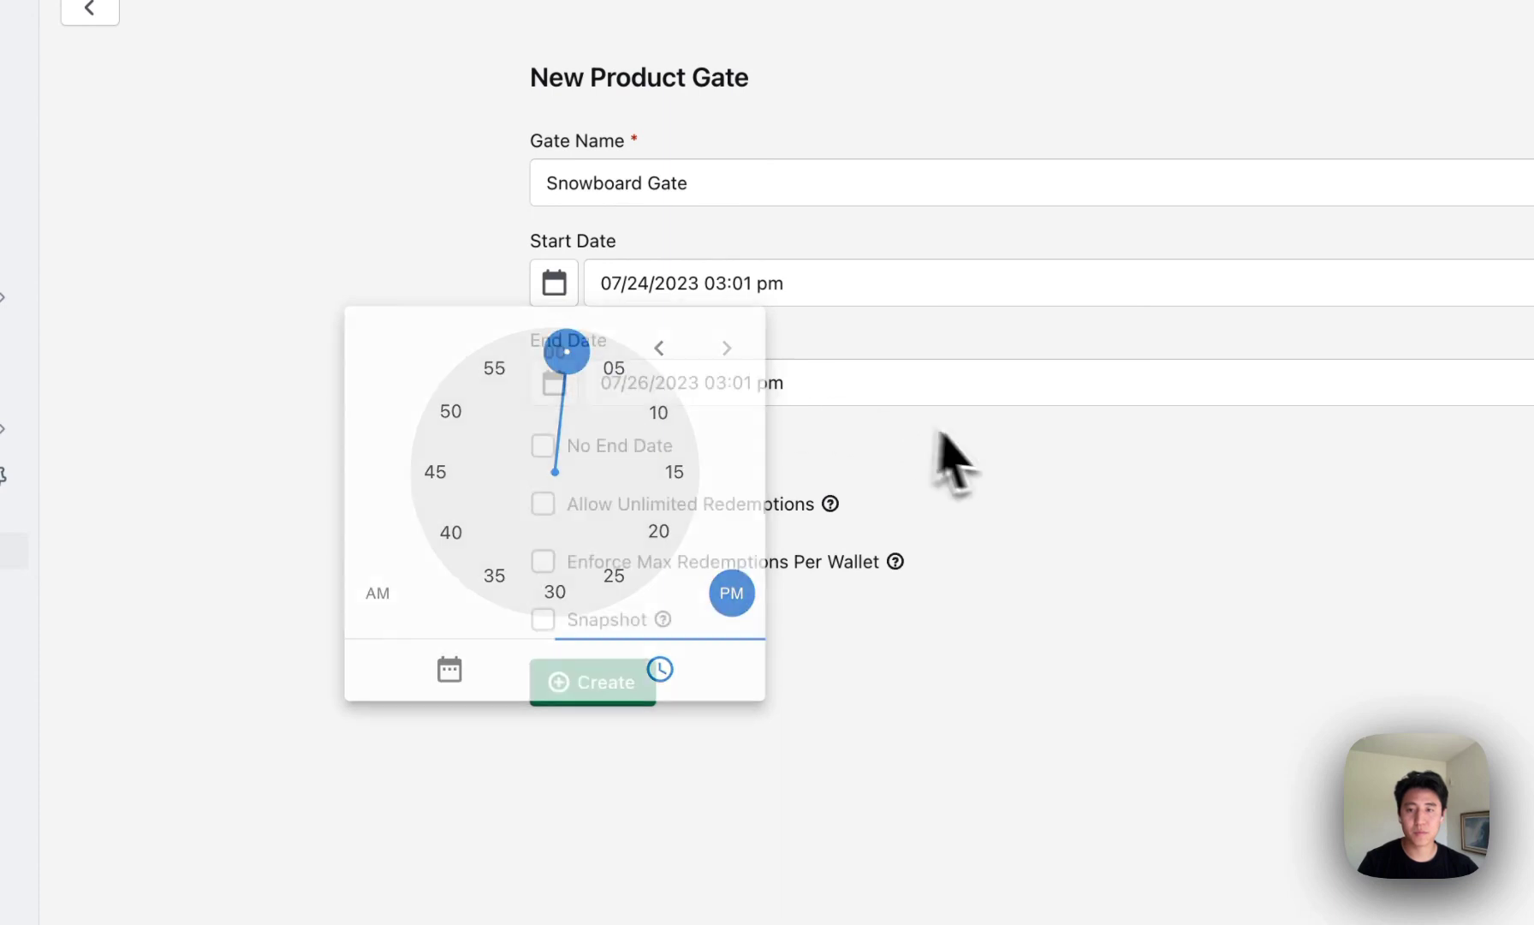
left_click(659, 445)
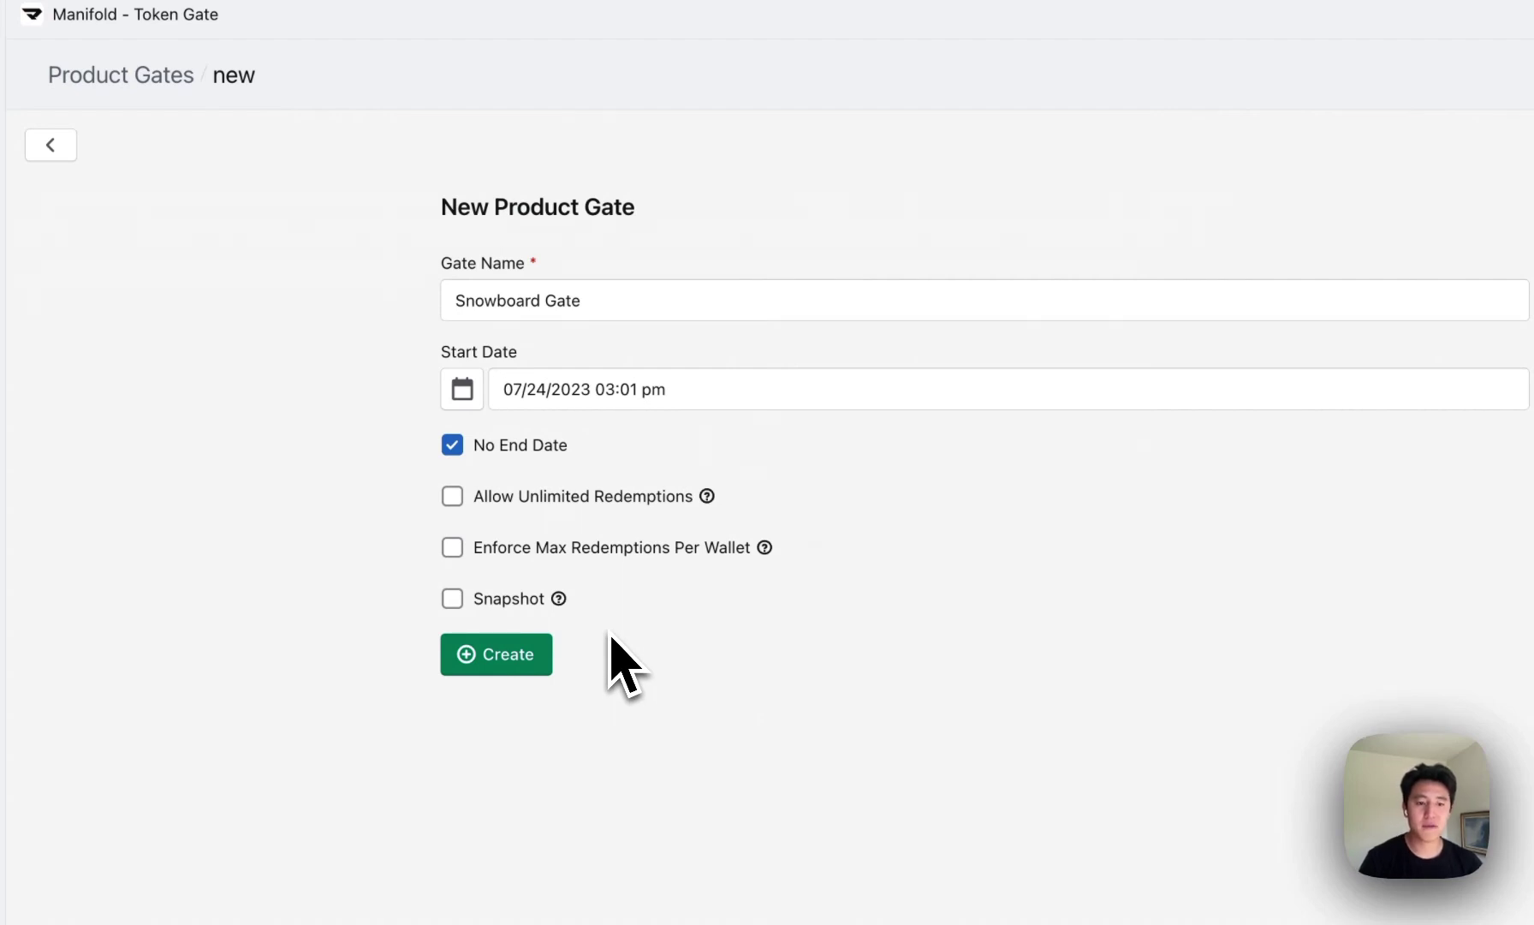
mouse_move(555, 610)
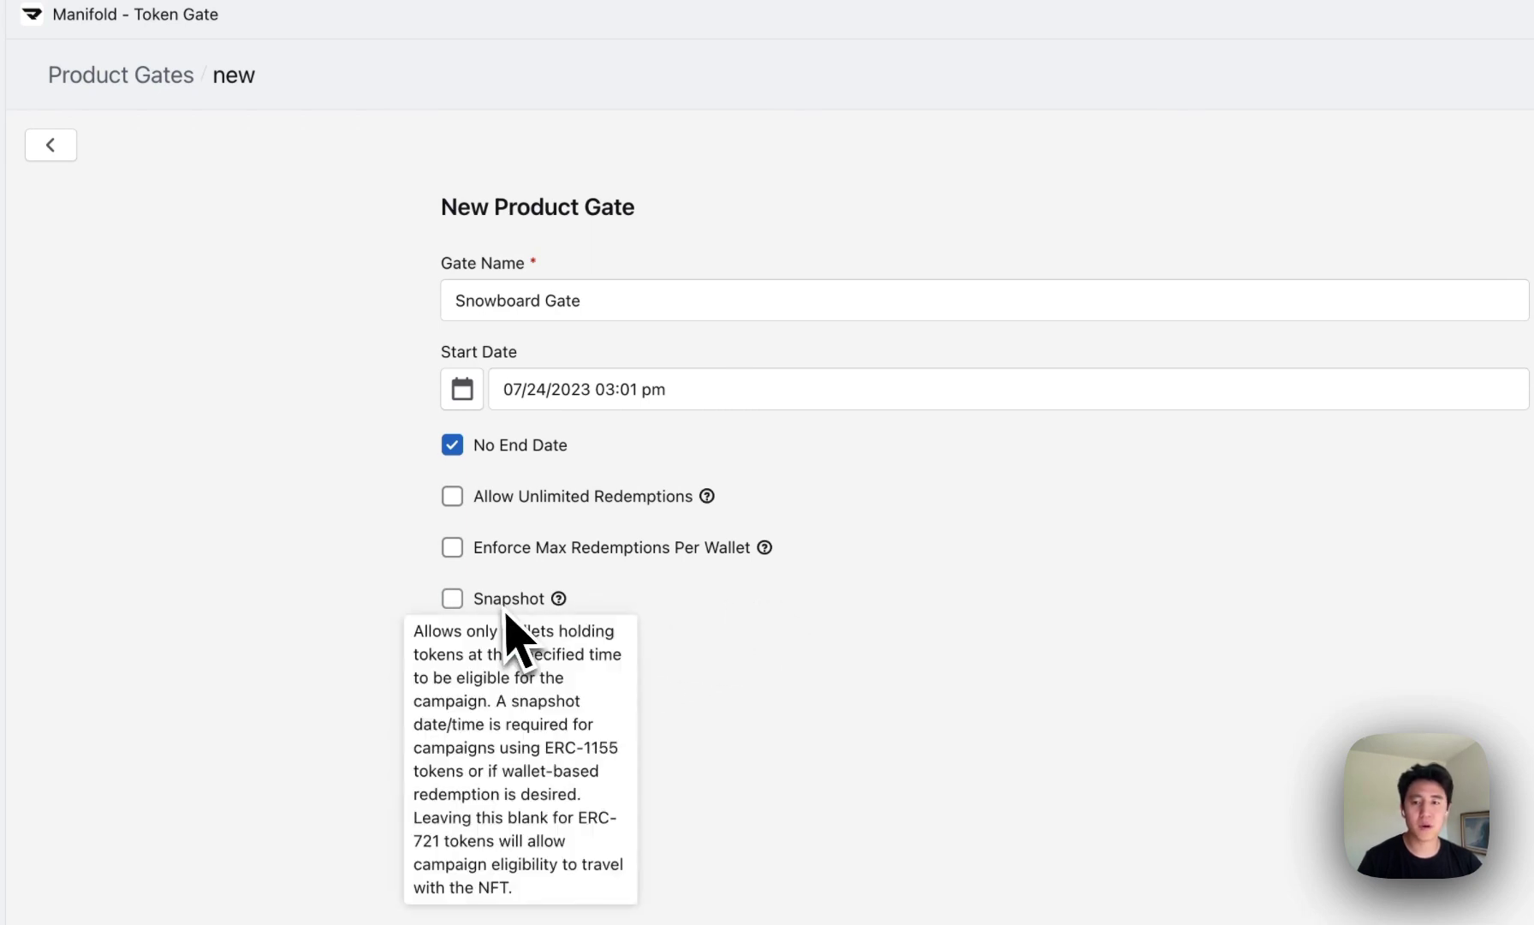
left_click(505, 661)
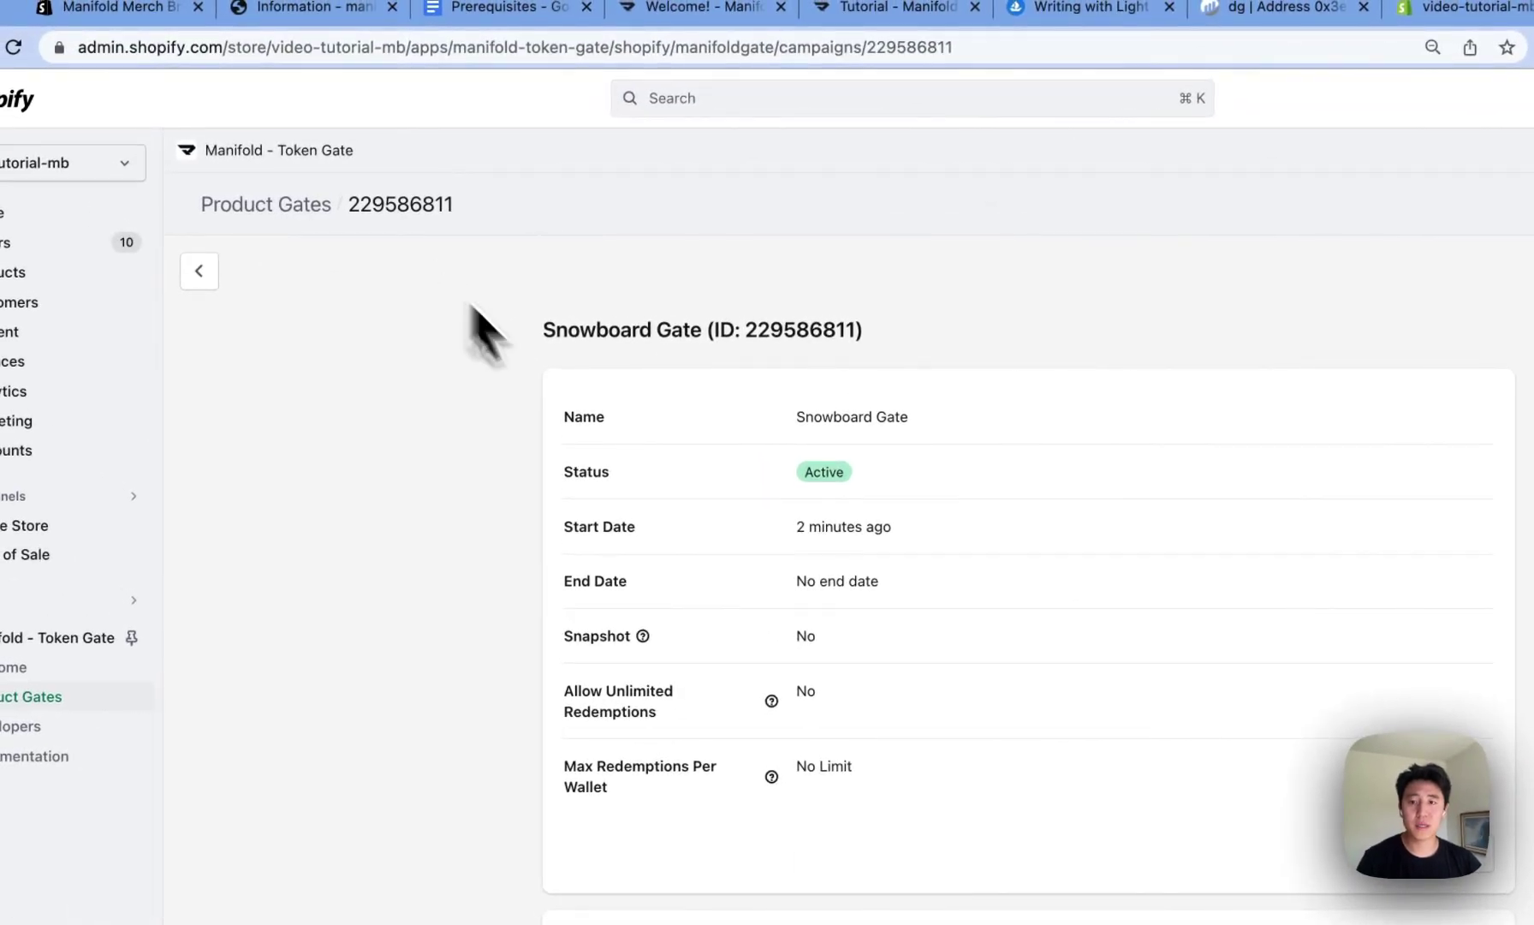
Add The Videographer Snowboard to Snowboard Gate as an exclusive product with redemption limit 1
scroll(824, 557, "down", 1)
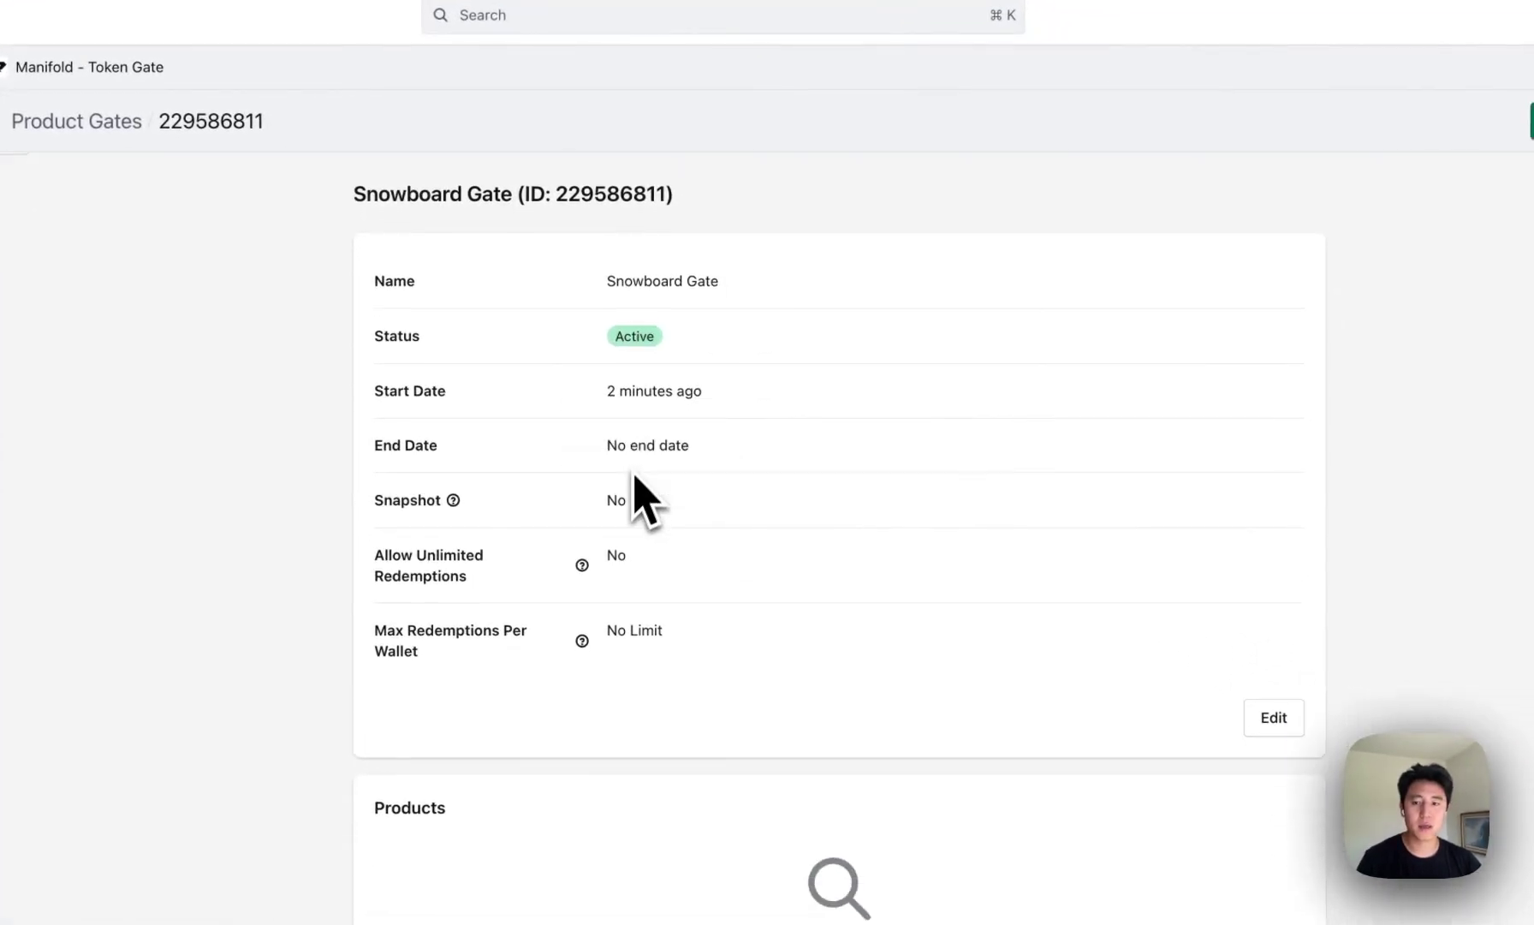
scroll(677, 489, "down", 5)
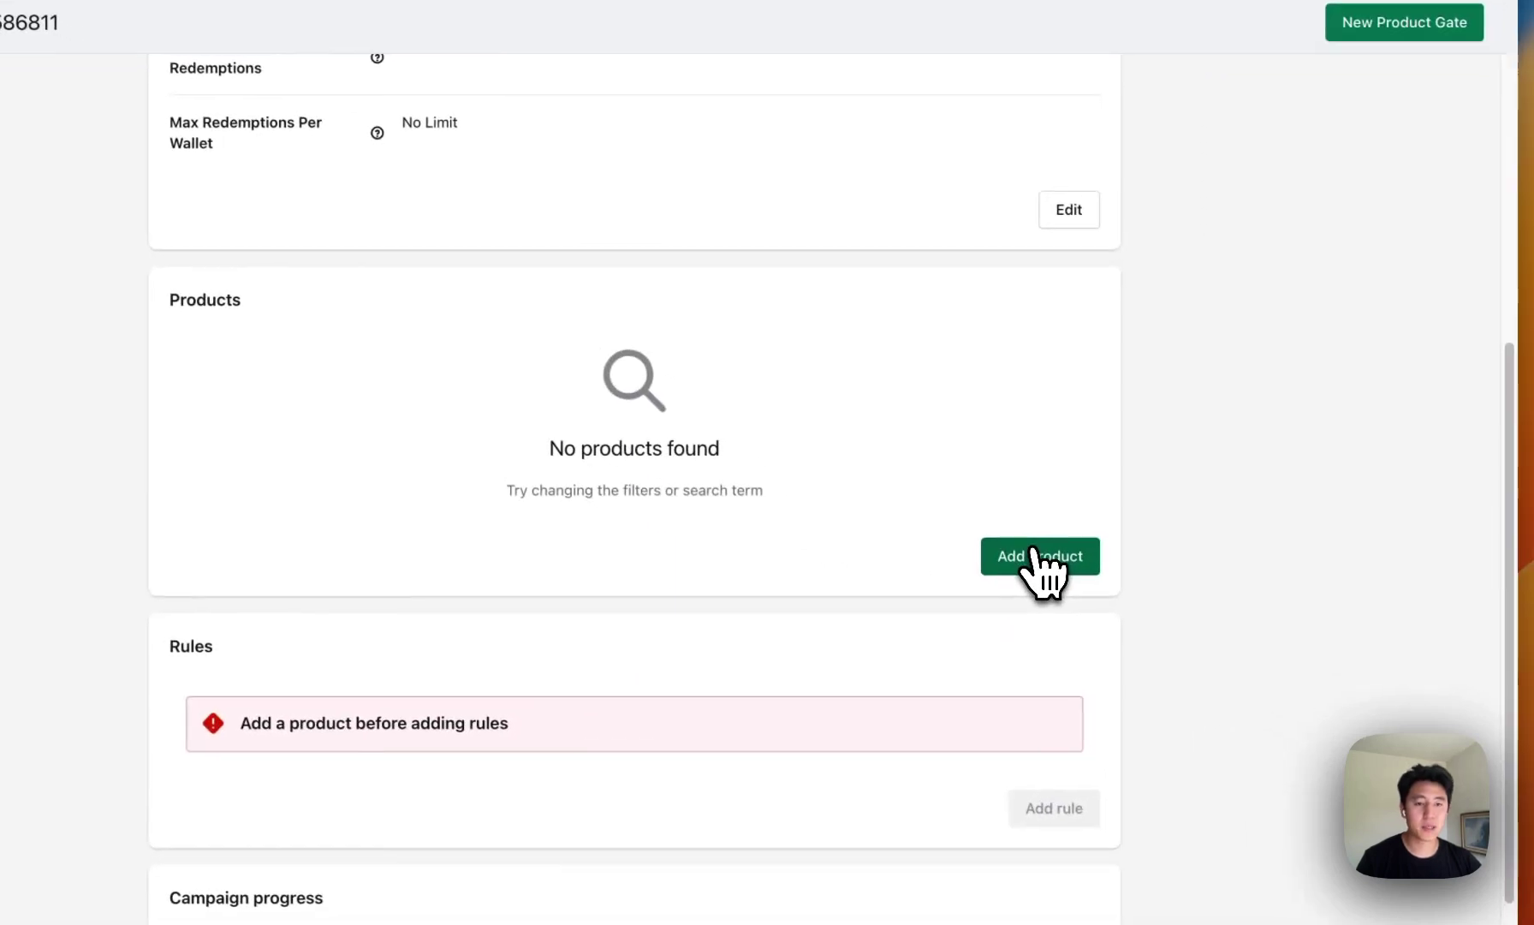
left_click(1040, 557)
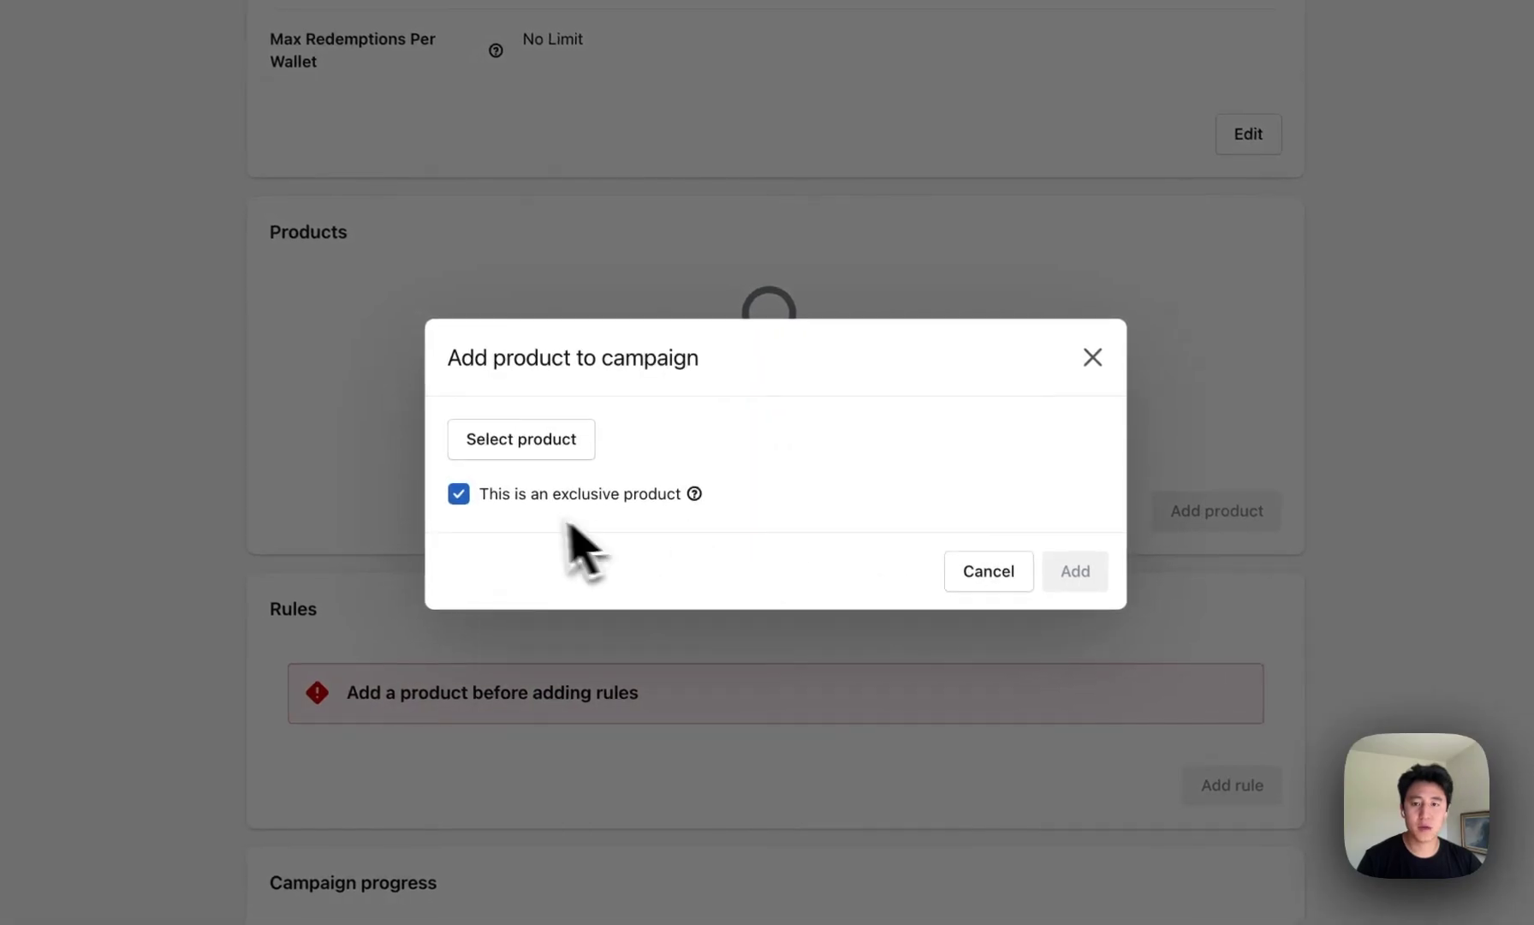
mouse_move(529, 500)
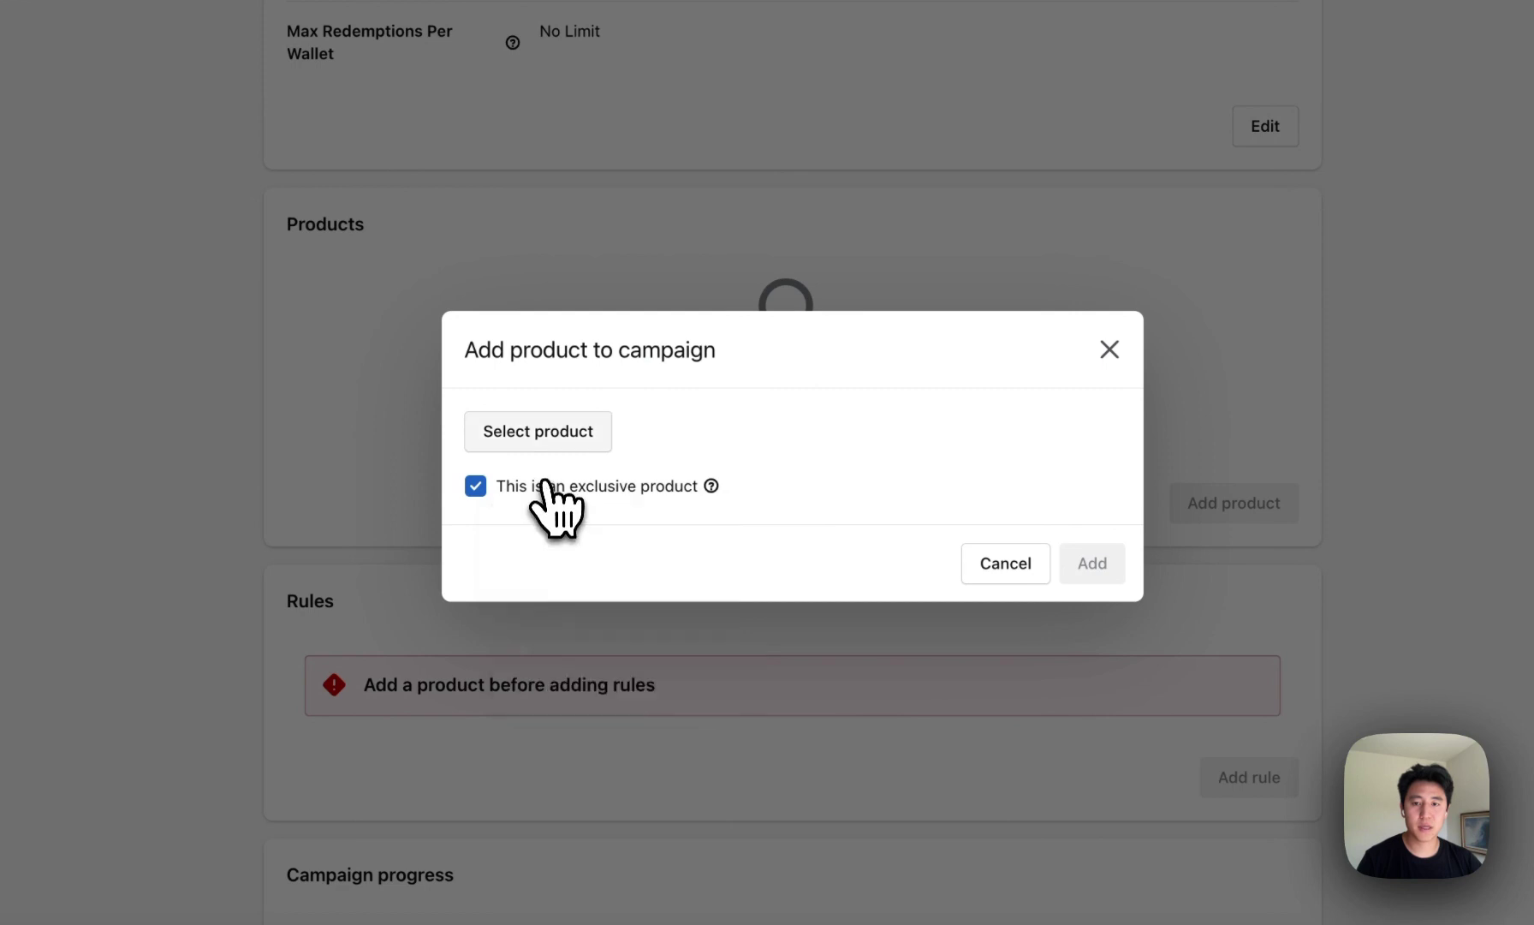
left_click(545, 432)
scroll(548, 556, "down", 10)
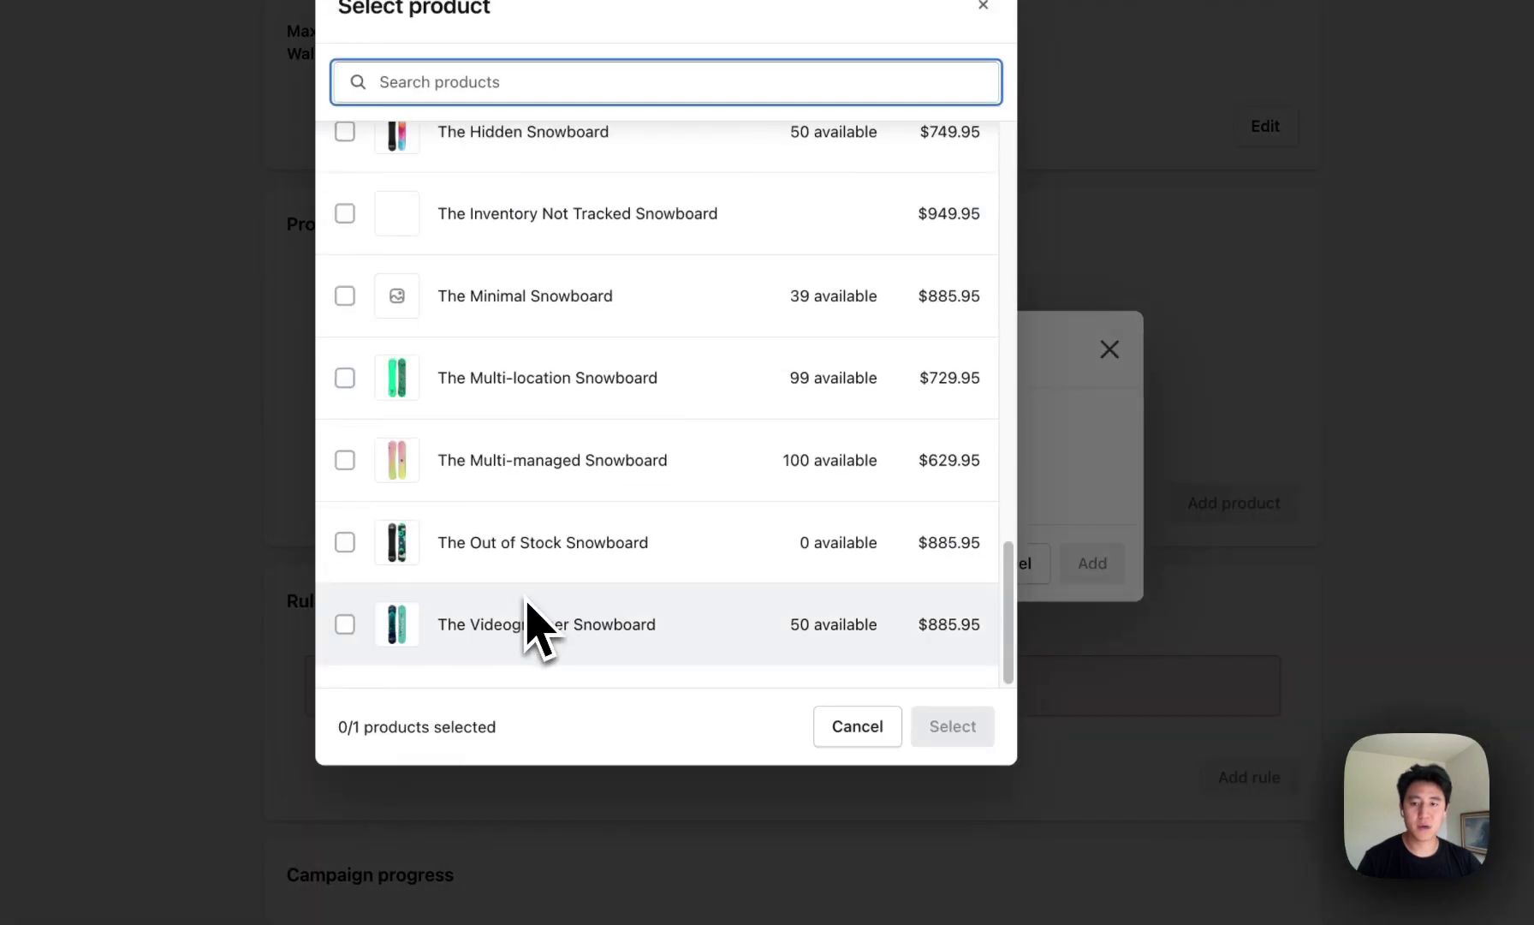
left_click(634, 627)
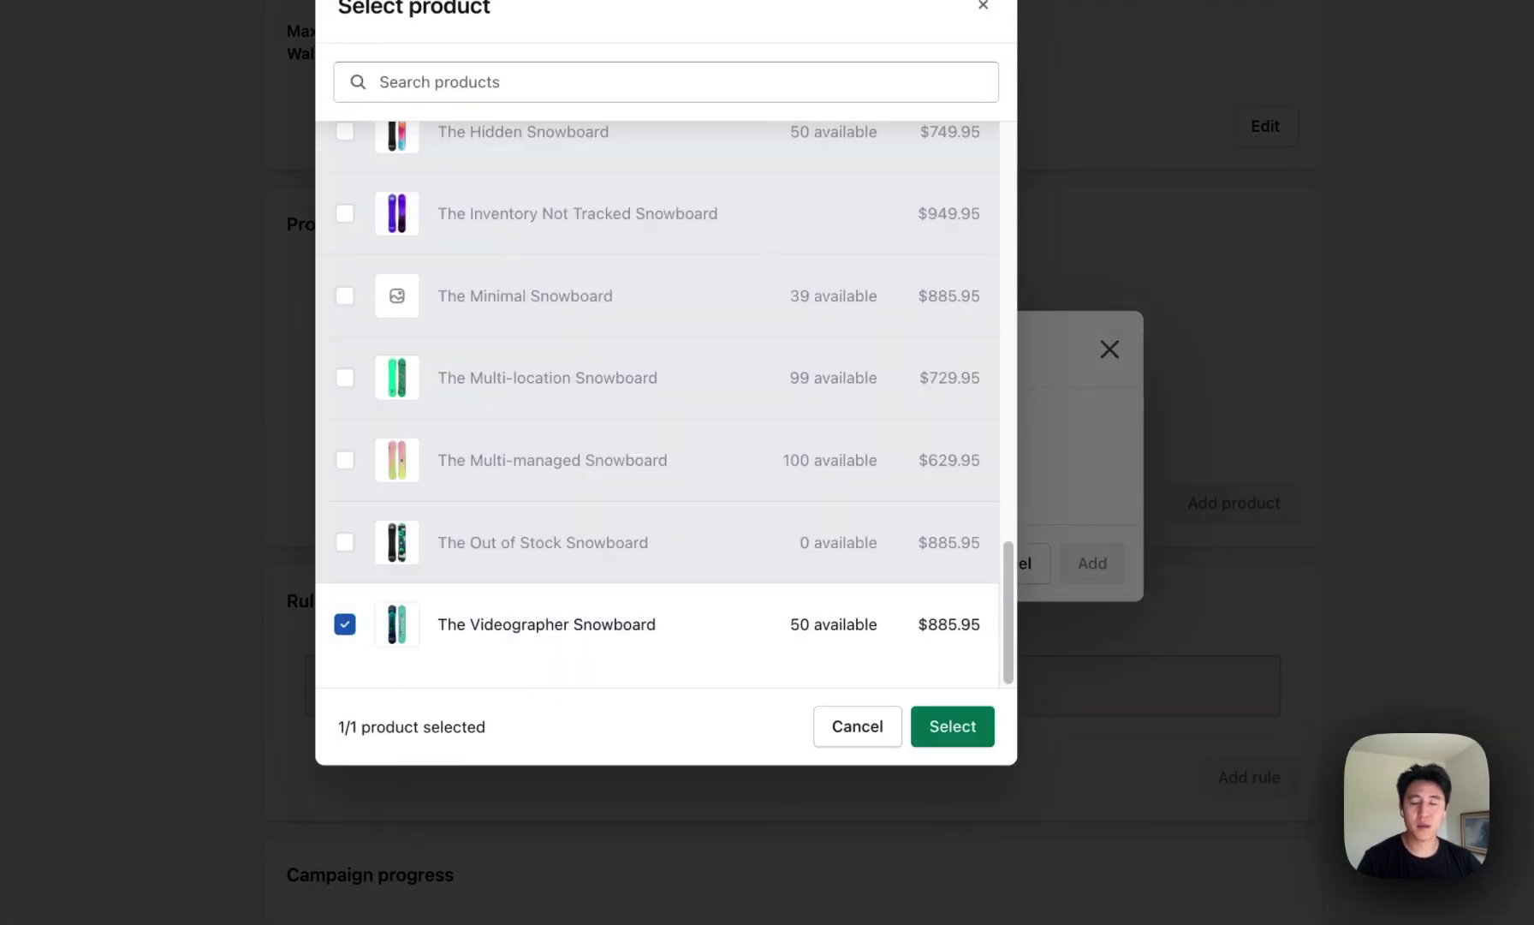
left_click(952, 728)
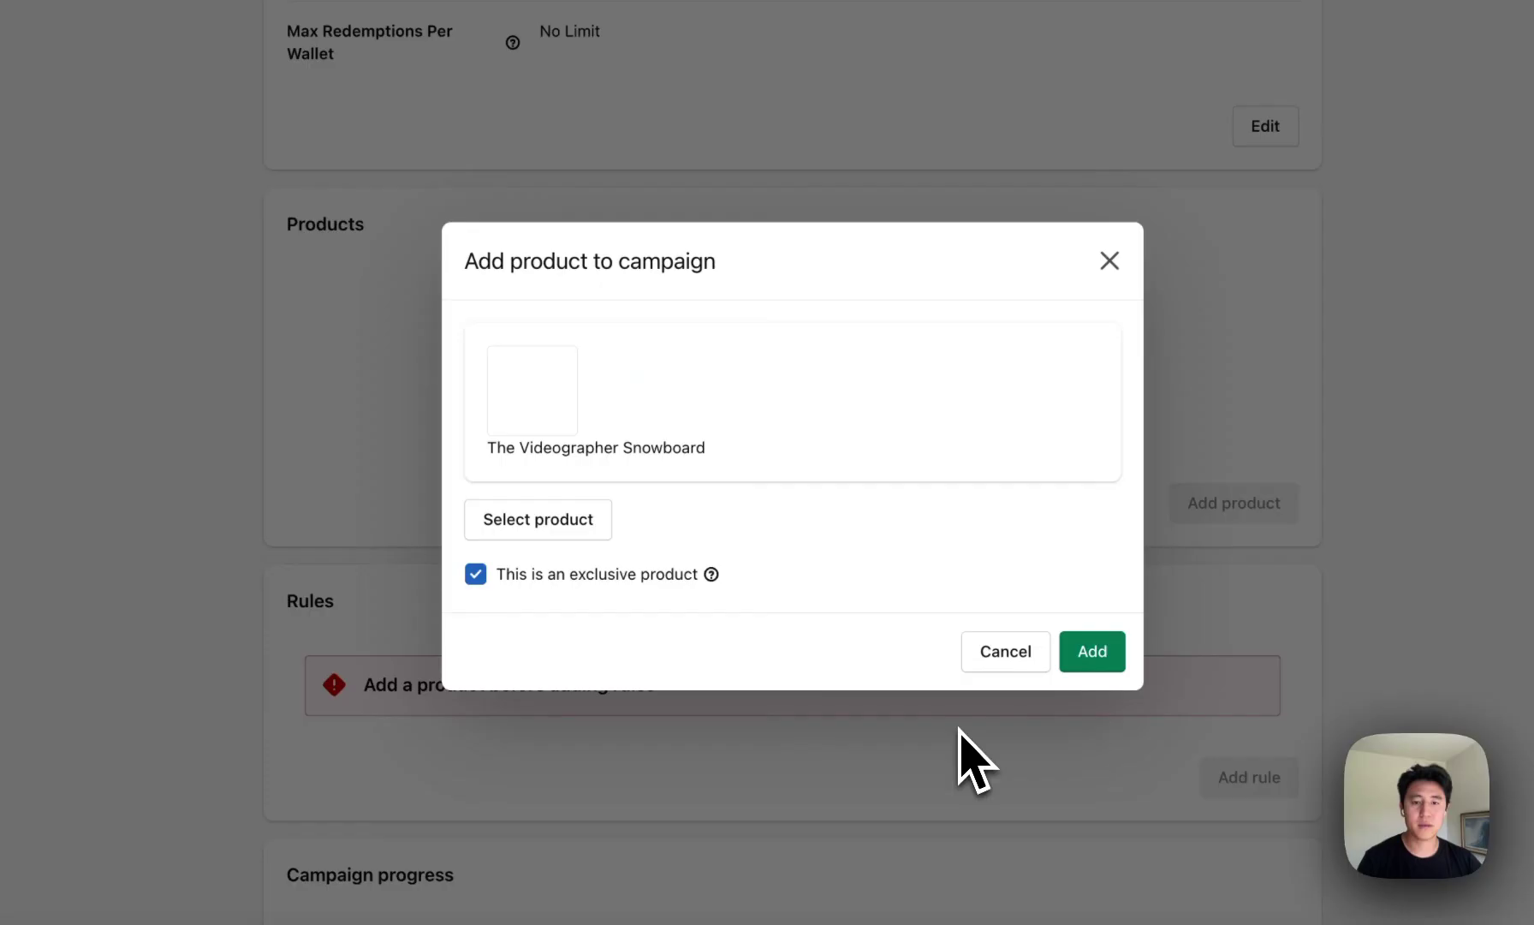
left_click(1113, 658)
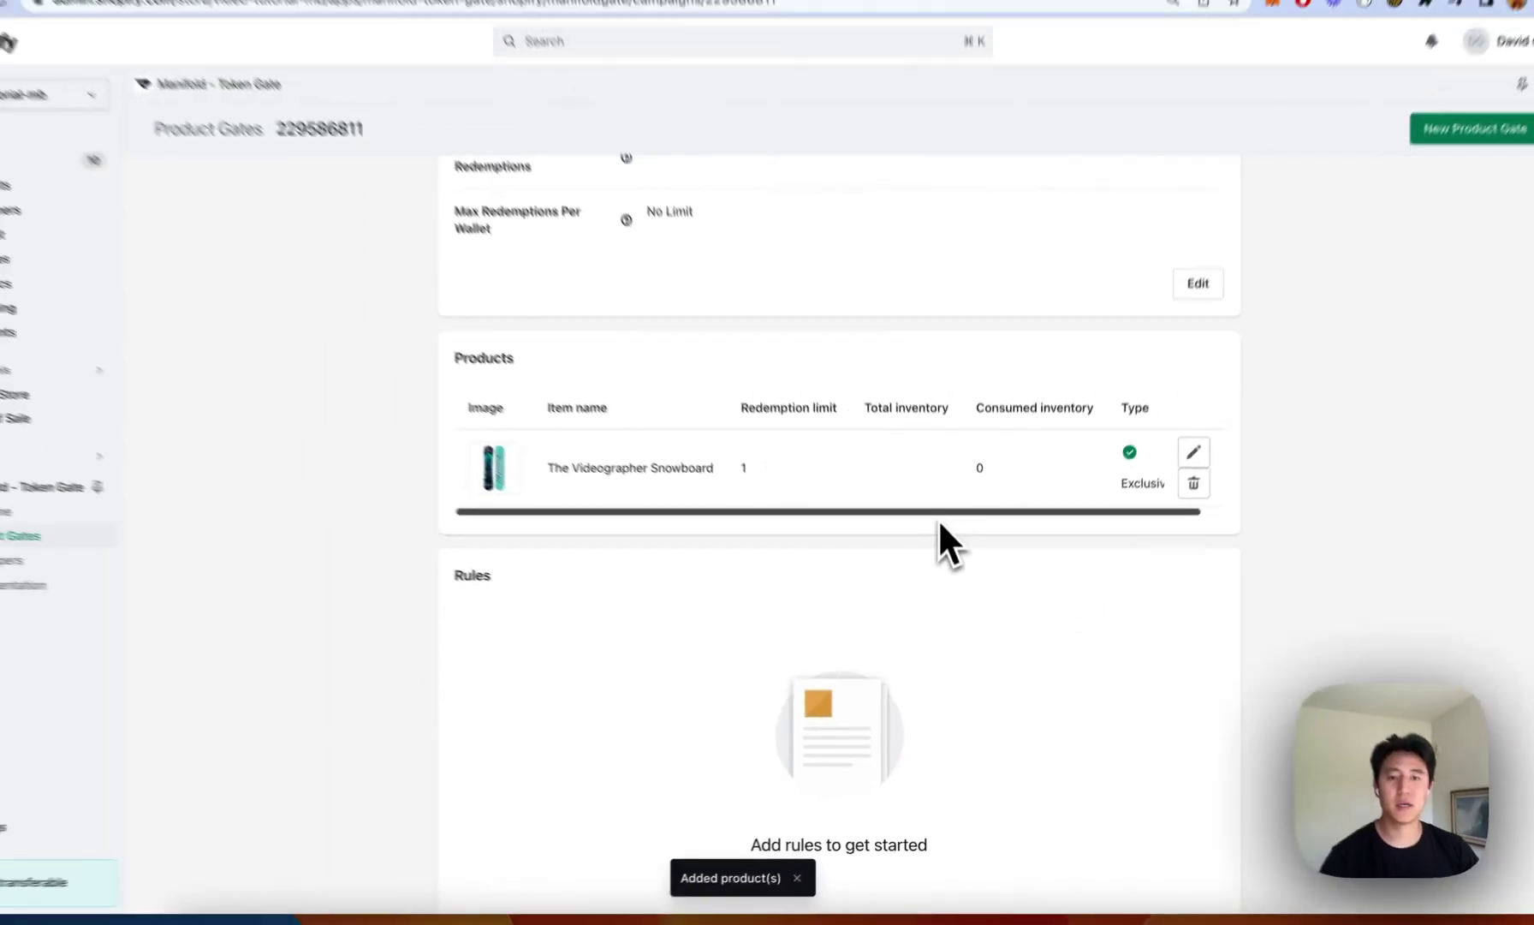
scroll(1013, 529, "down", 3)
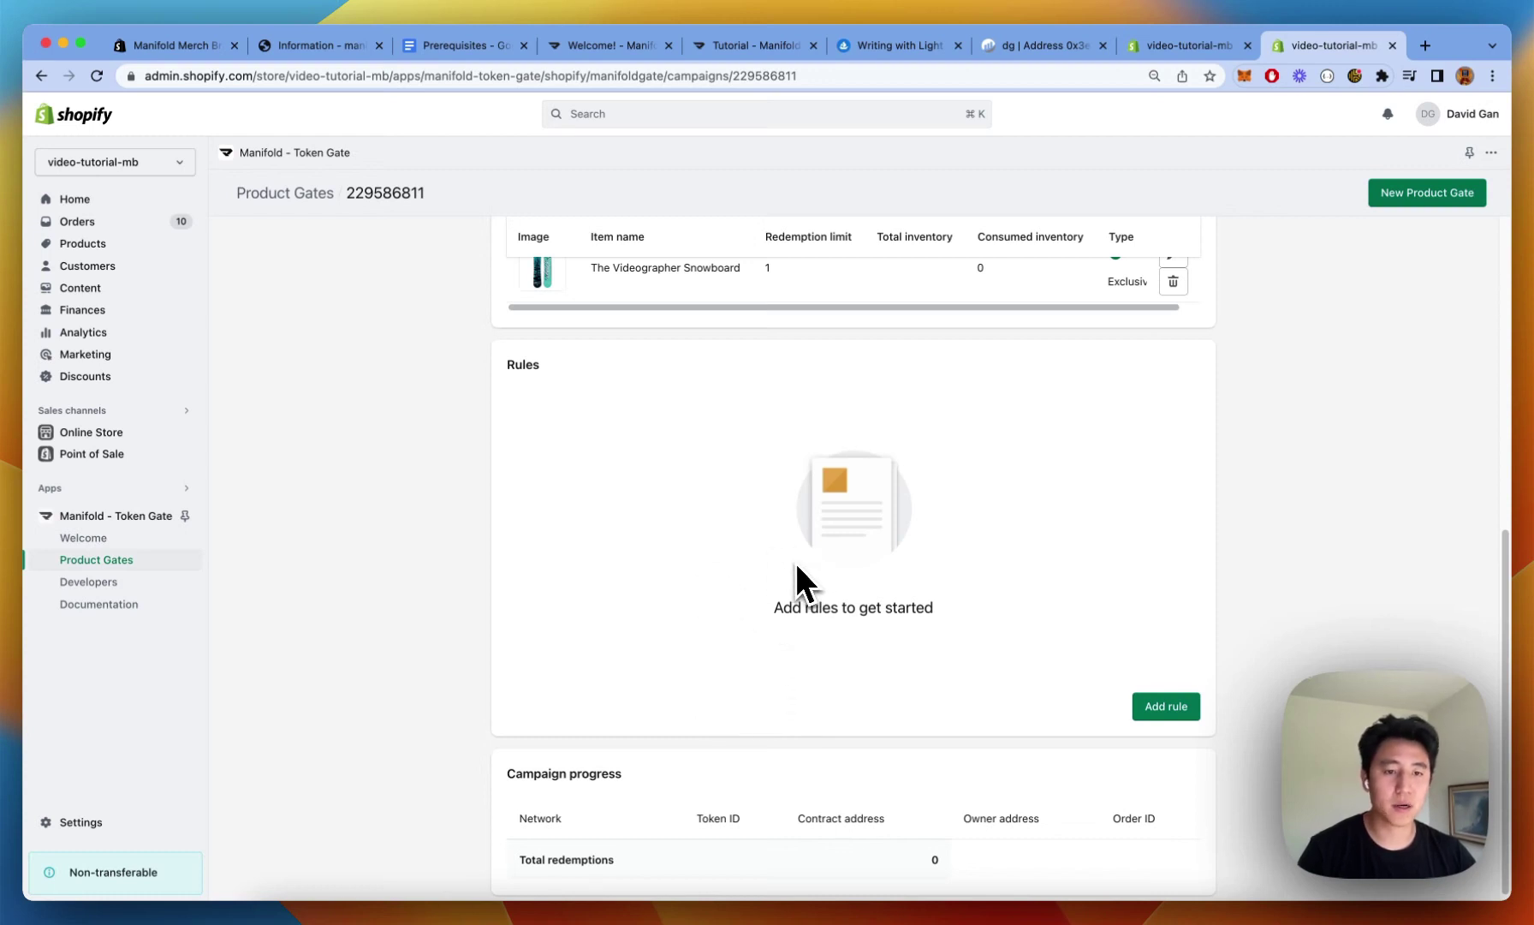
Open the Wave Pools NFT's Writing with Light V2 contract on Etherscan and copy its address
left_click(899, 45)
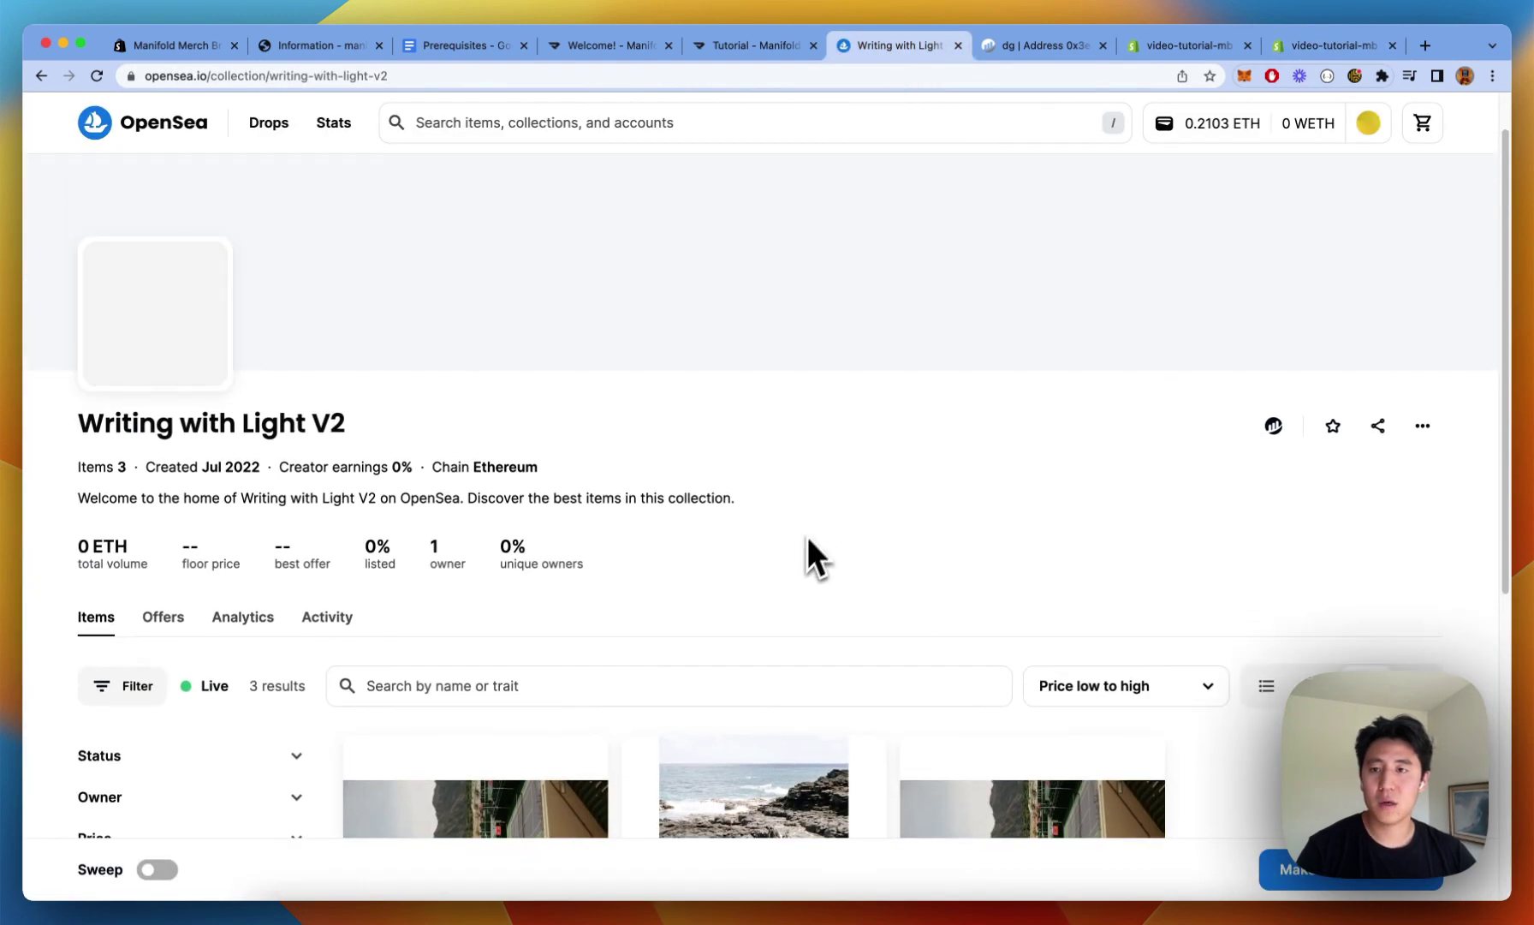
scroll(799, 557, "down", 5)
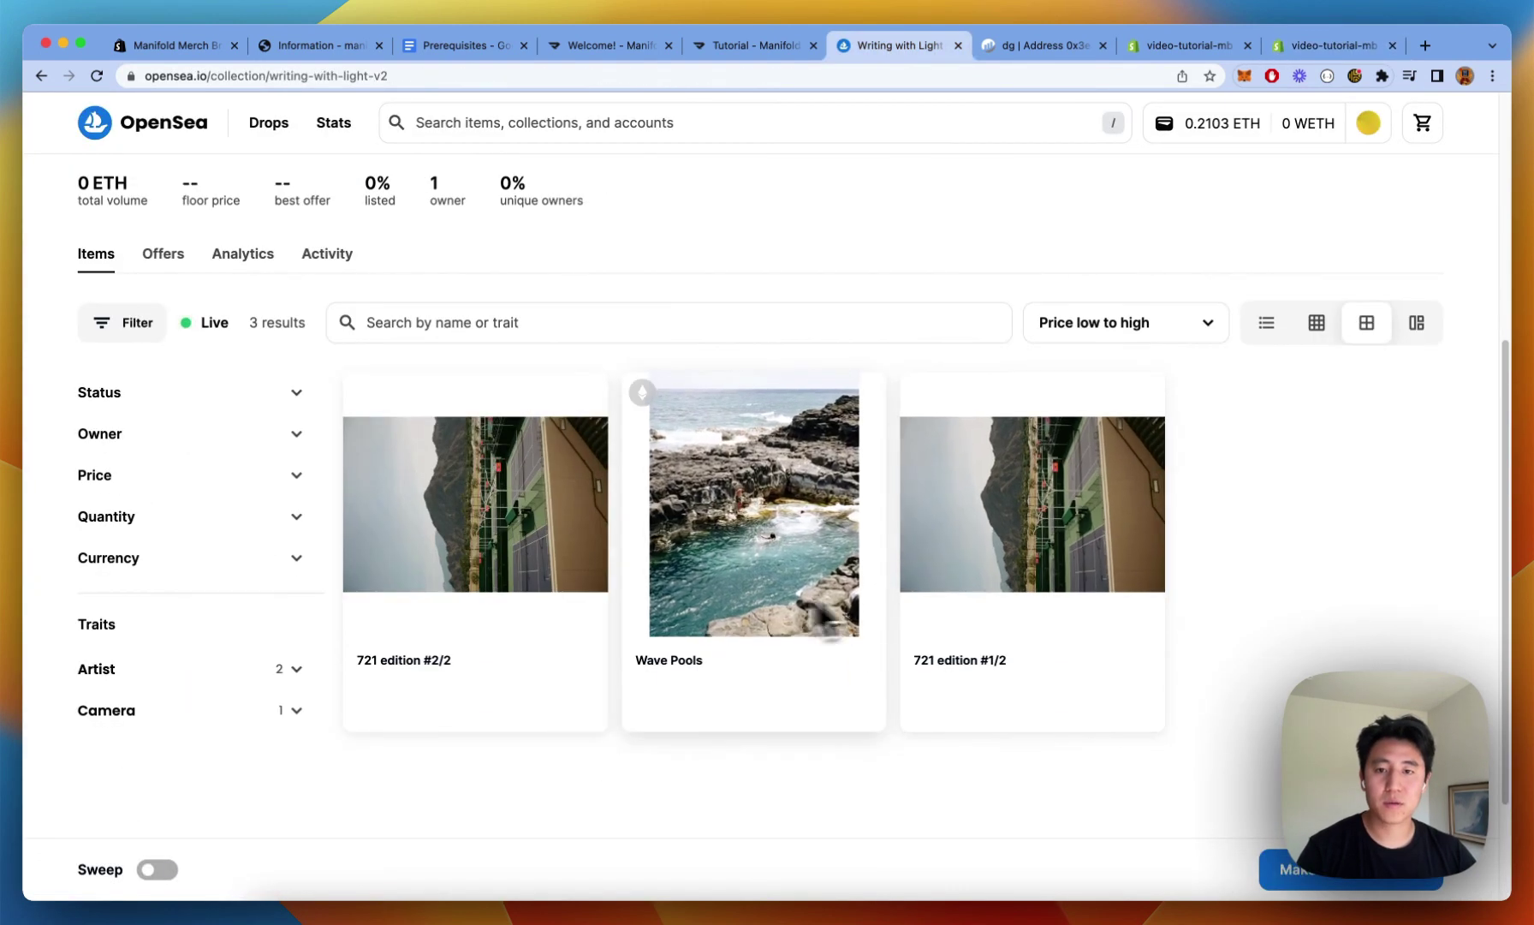
left_click(867, 617)
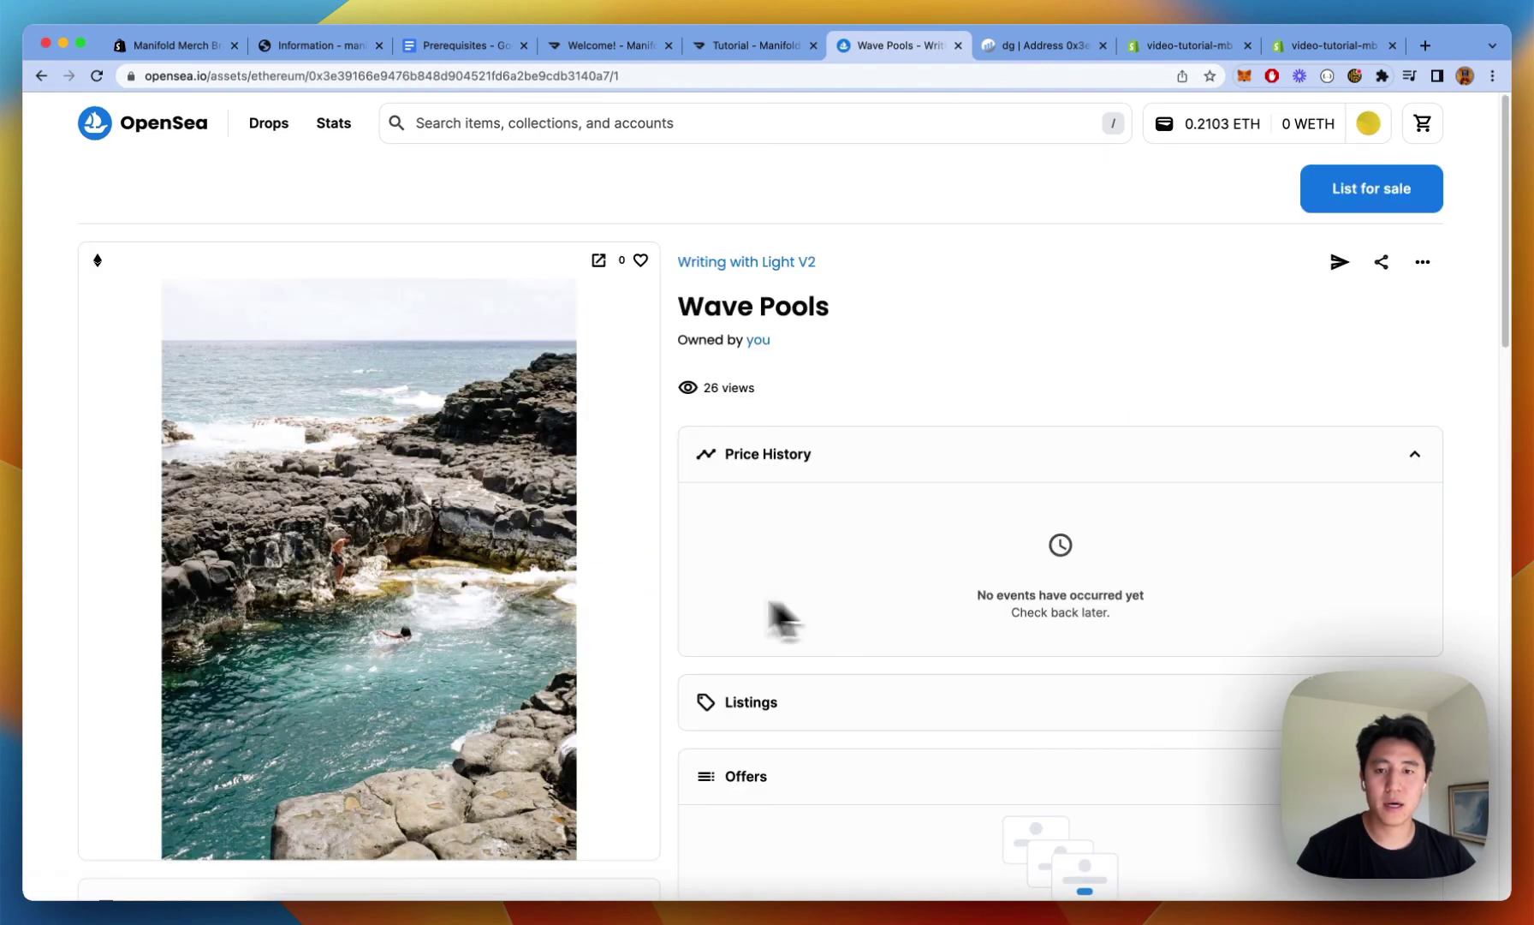
scroll(582, 676, "down", 8)
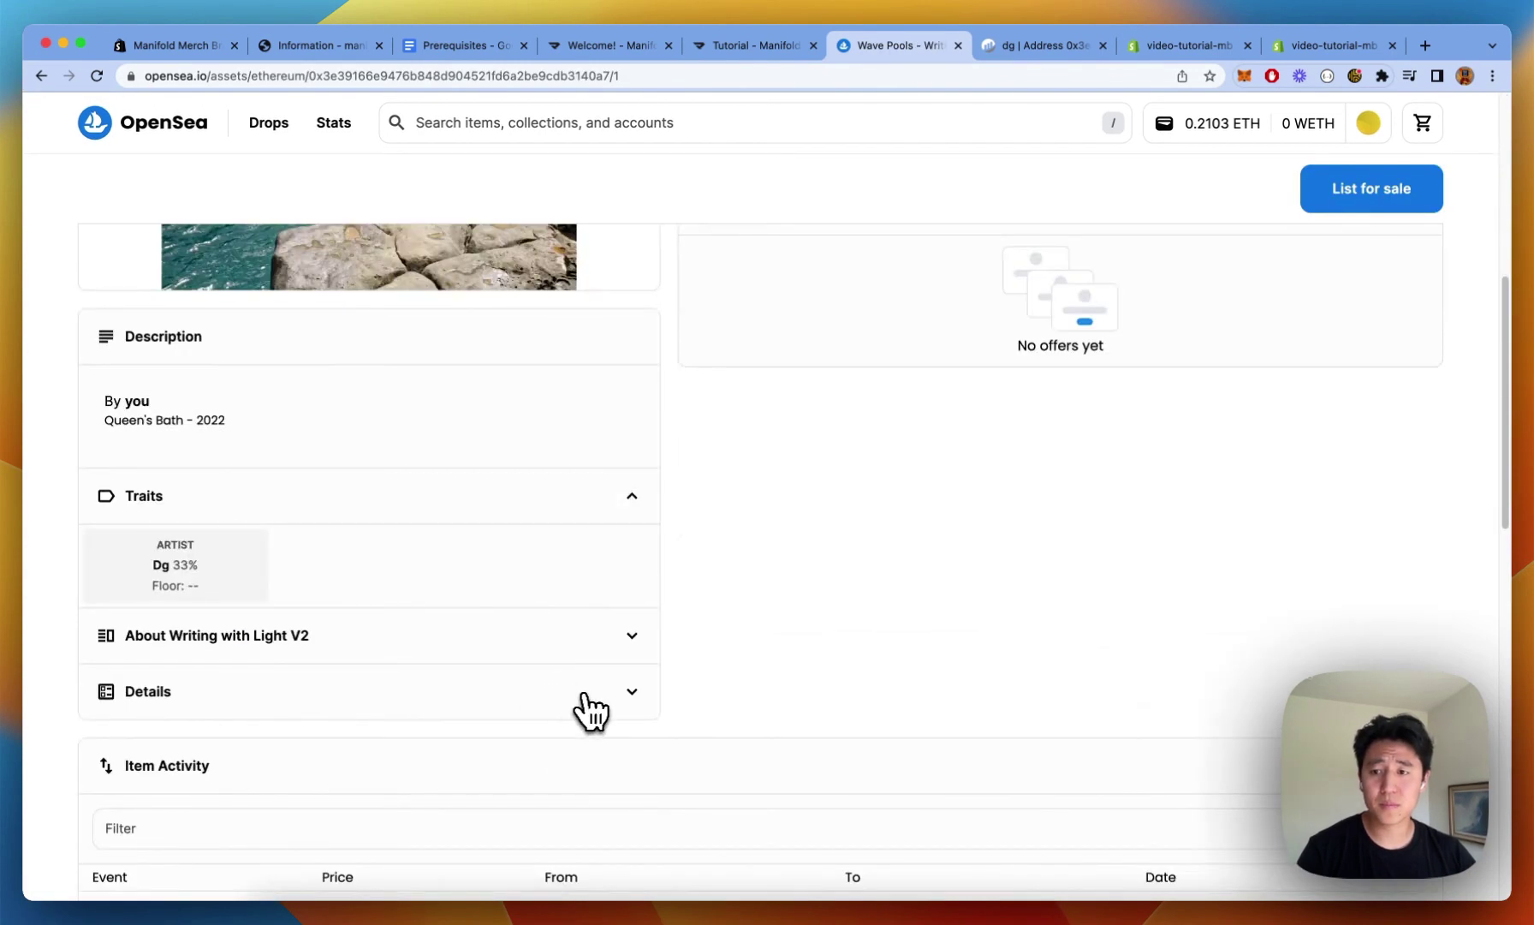
left_click(589, 701)
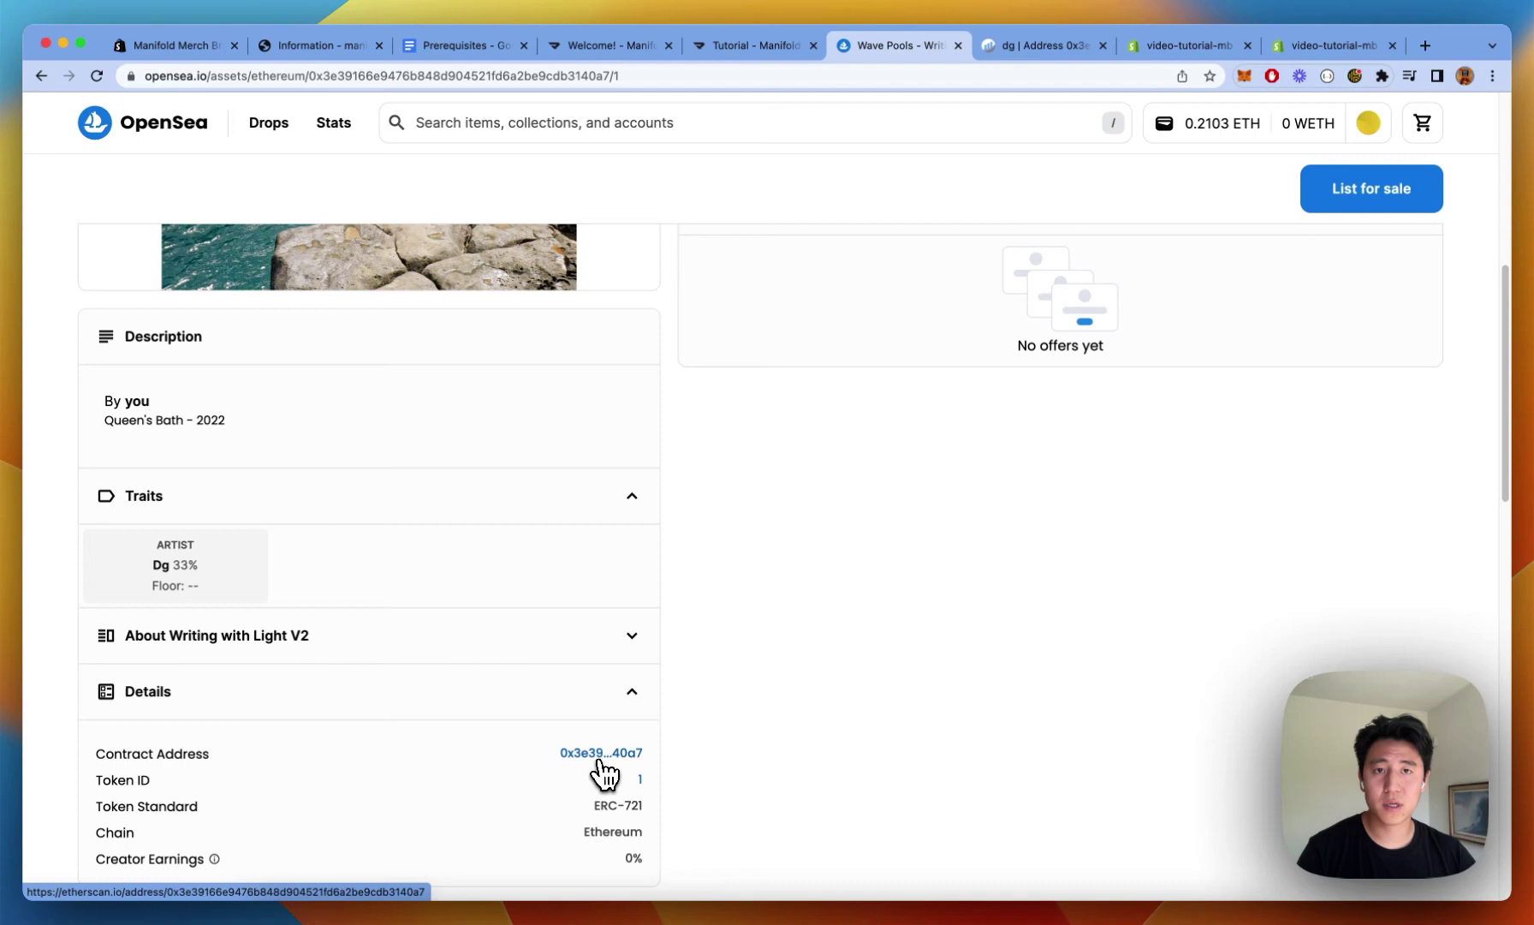
left_click(601, 754)
left_click(596, 218)
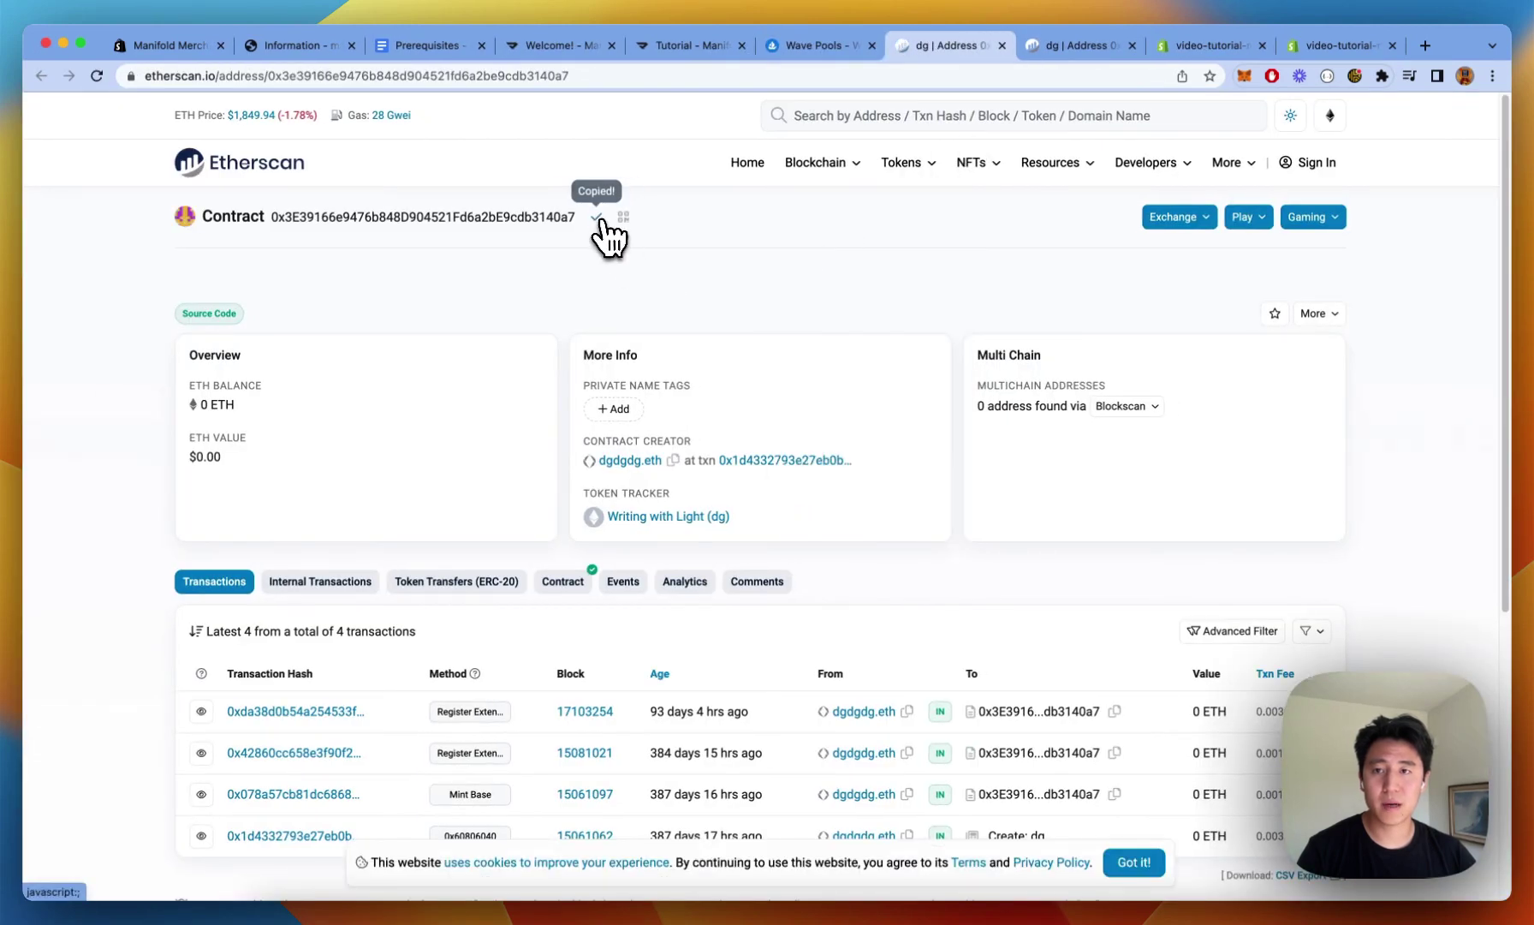
Add a Snowboard Gate rule on the ethereum network using the copied contract address
left_click(1296, 48)
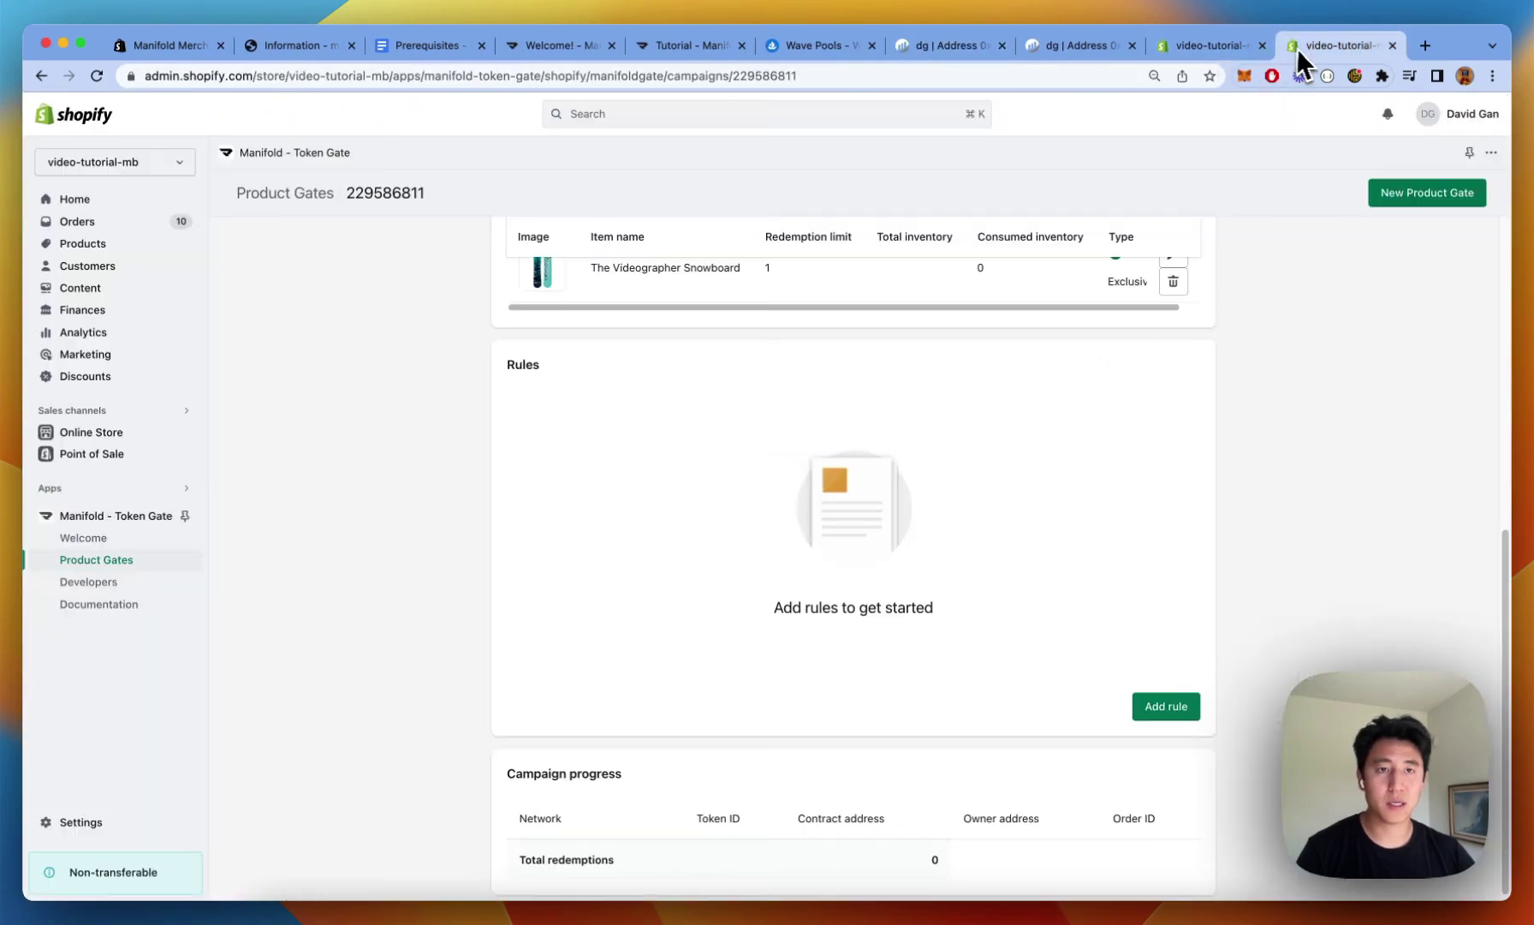
left_click(1166, 706)
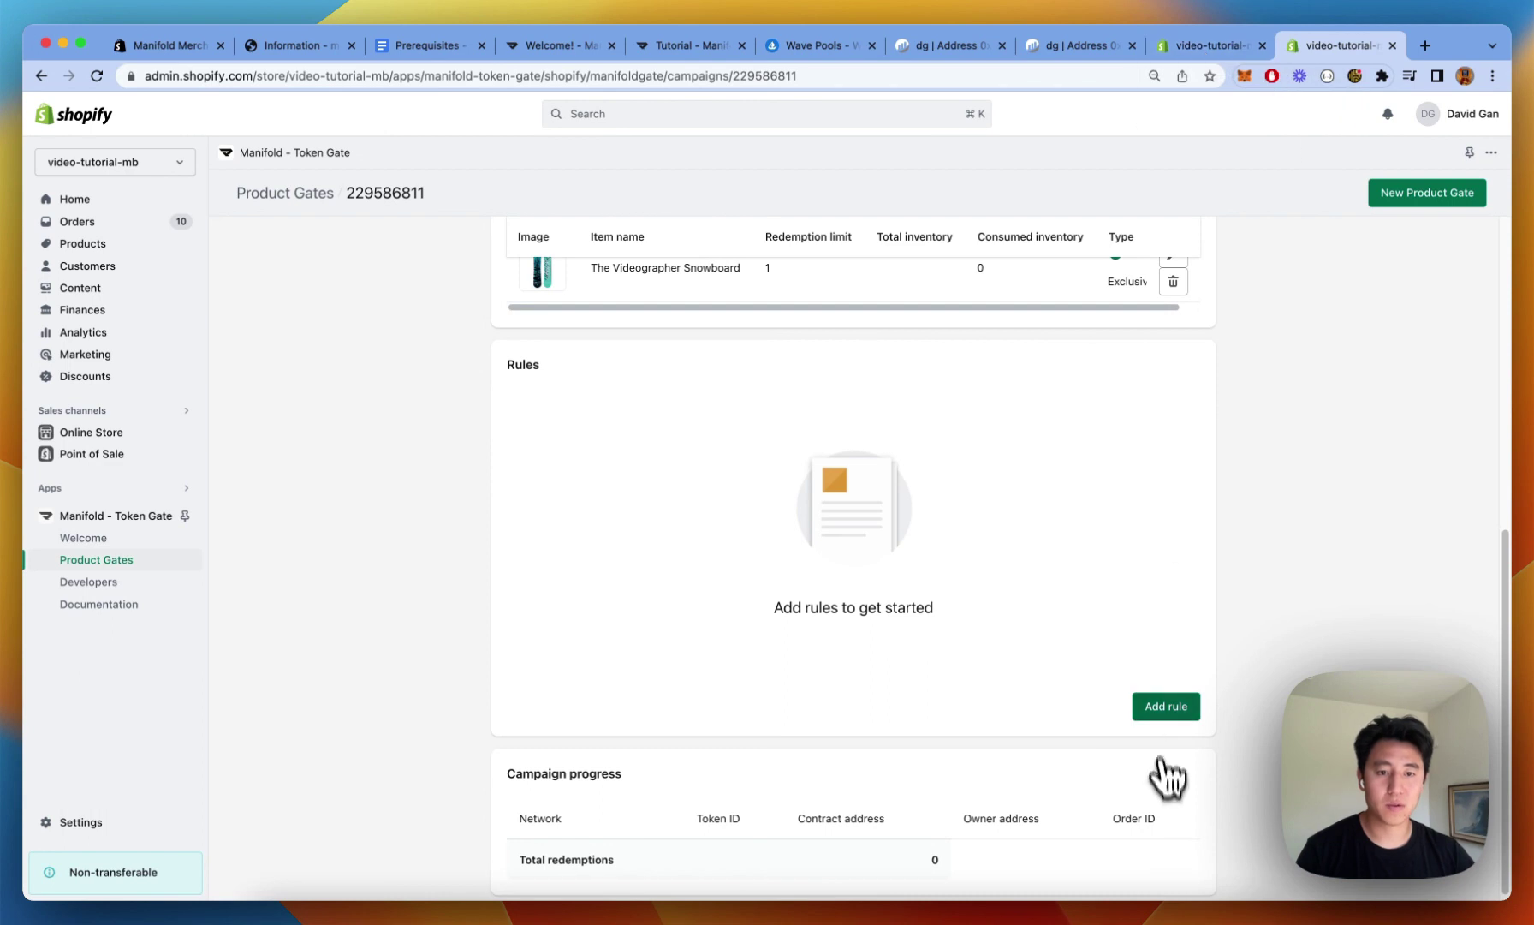
left_click(716, 414)
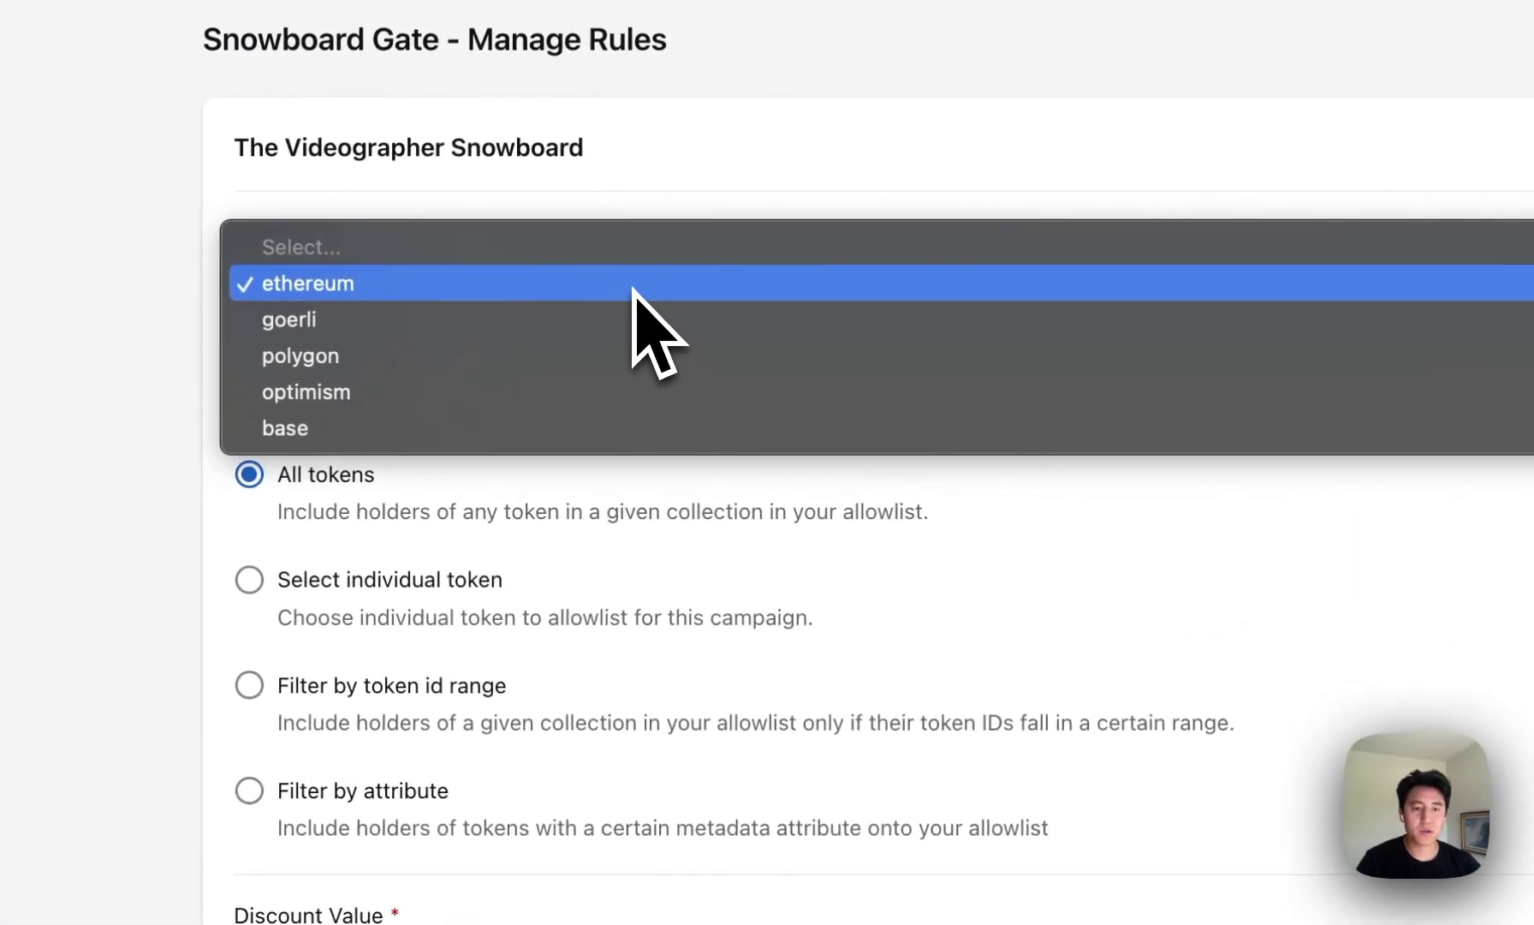
left_click(634, 290)
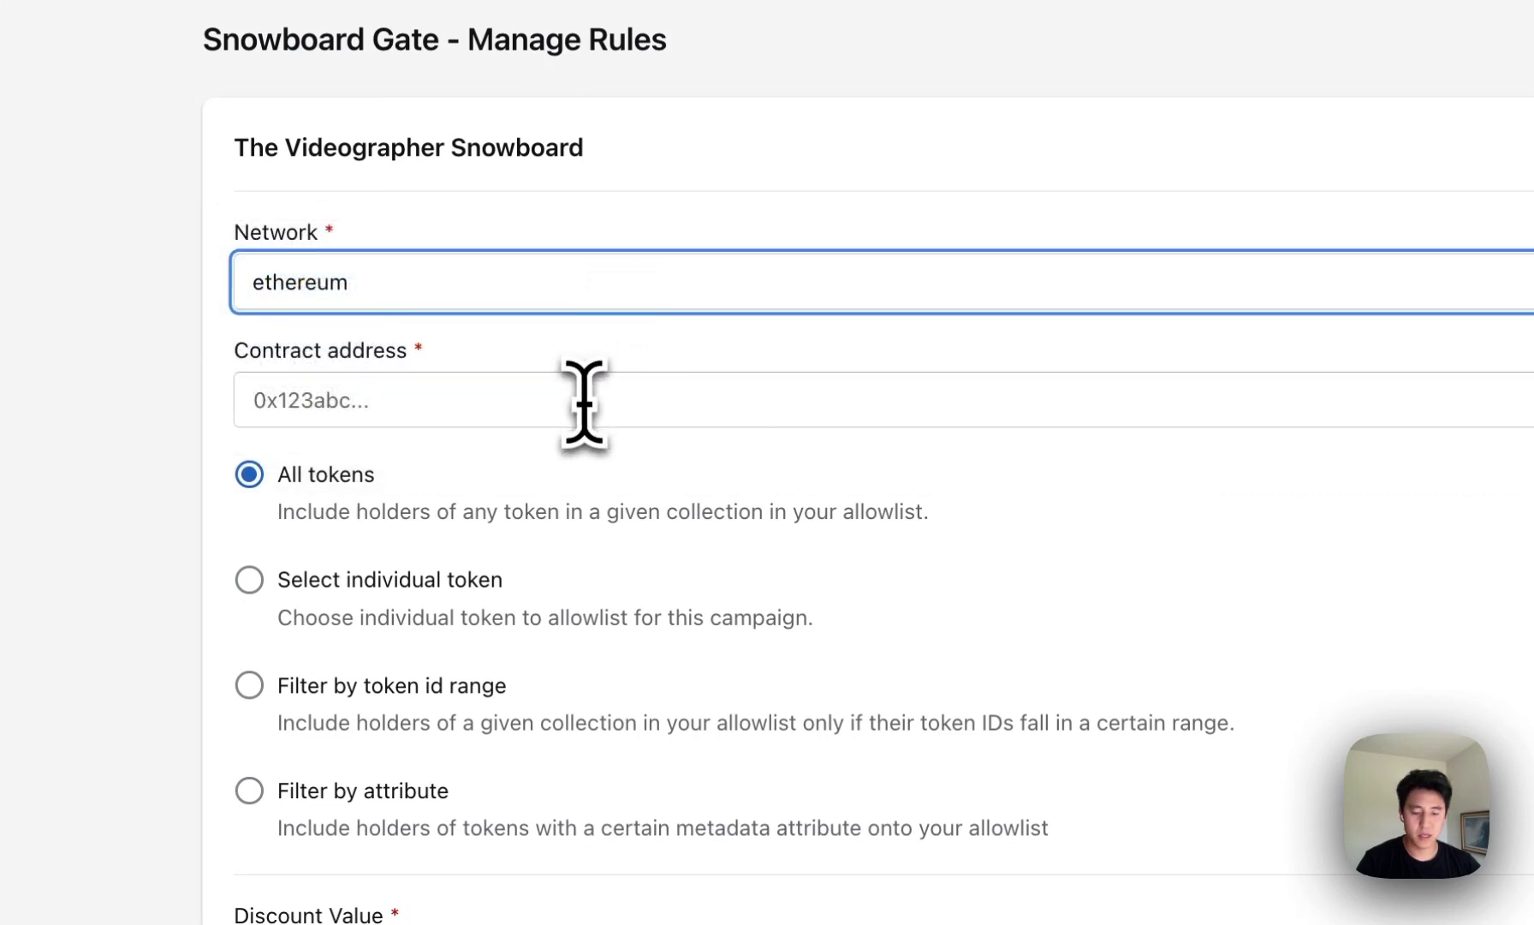
left_click(583, 401)
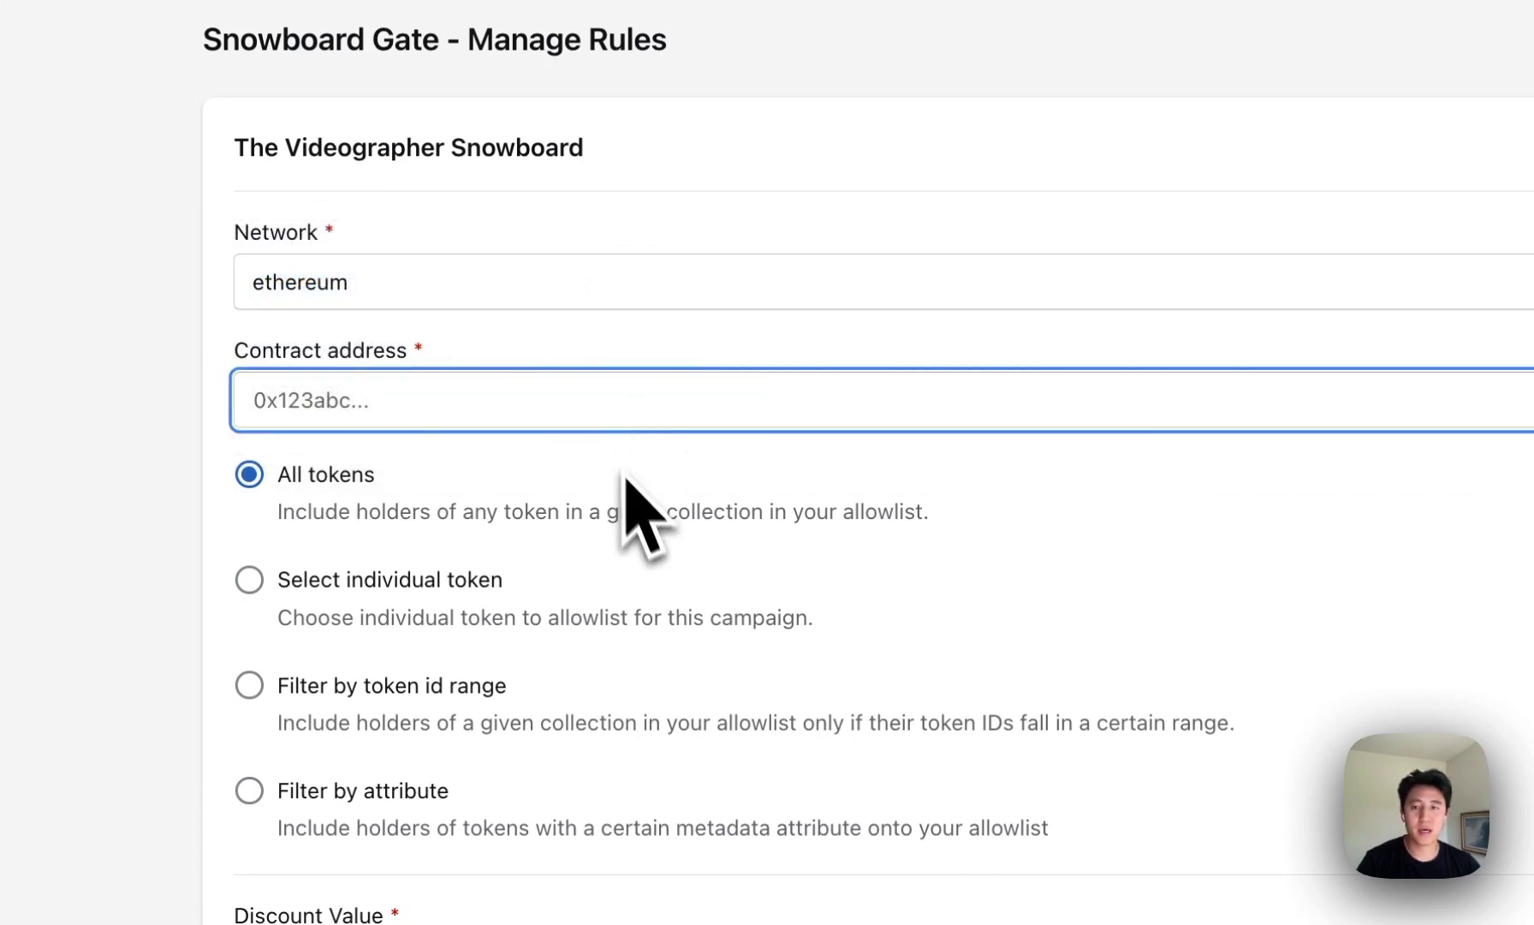
key("super+v")
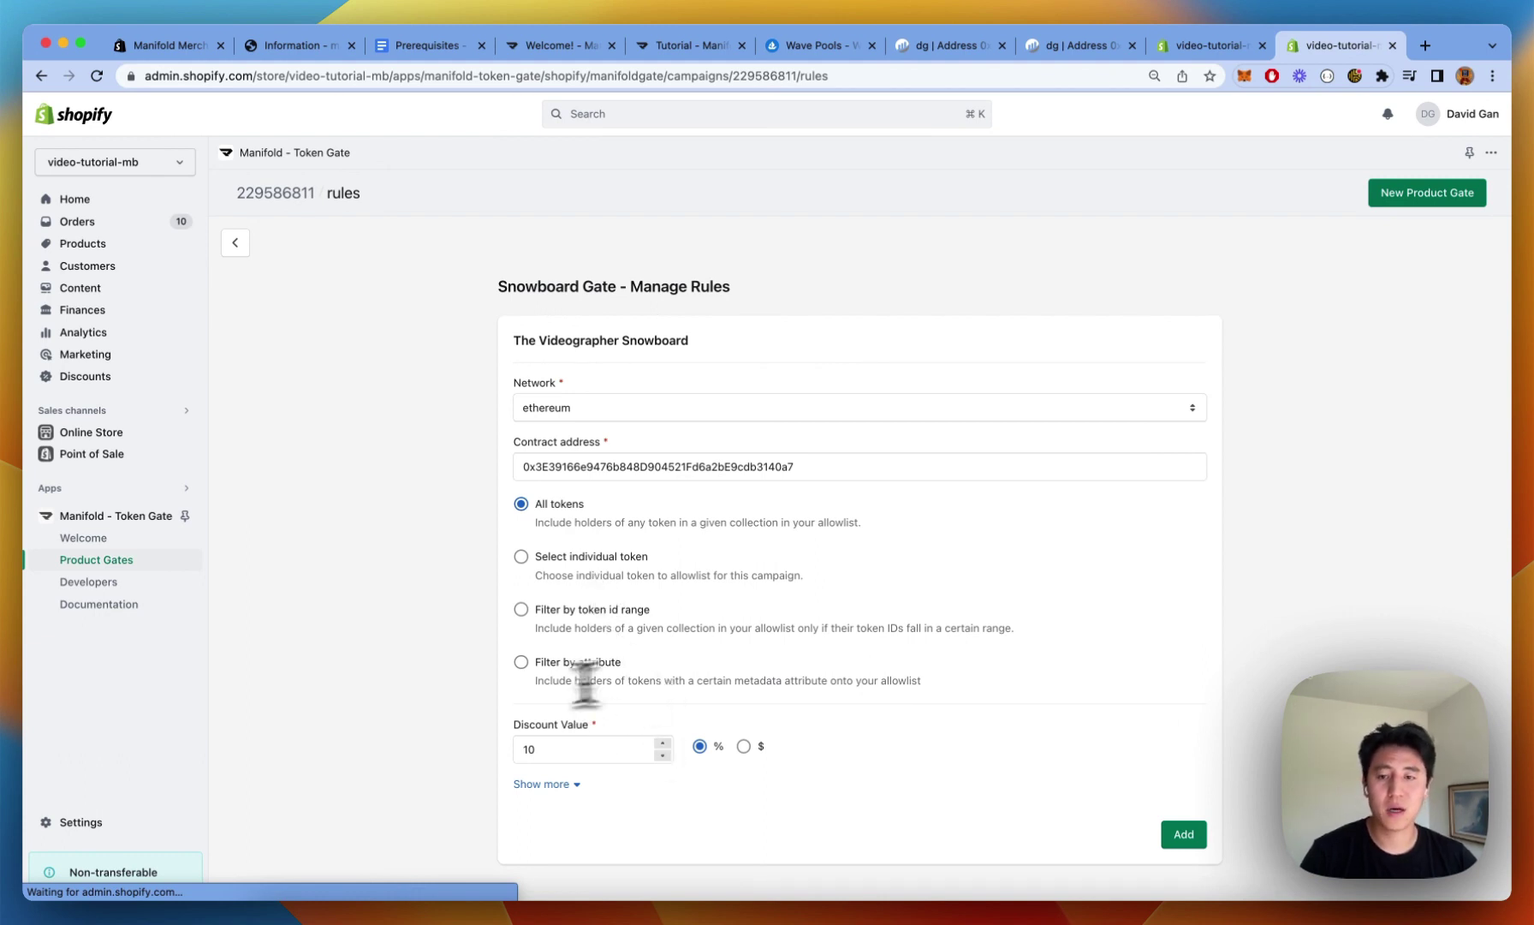
Change the rule's discount from 10 to 100%, then return to the Prerequisites document
left_click(587, 751)
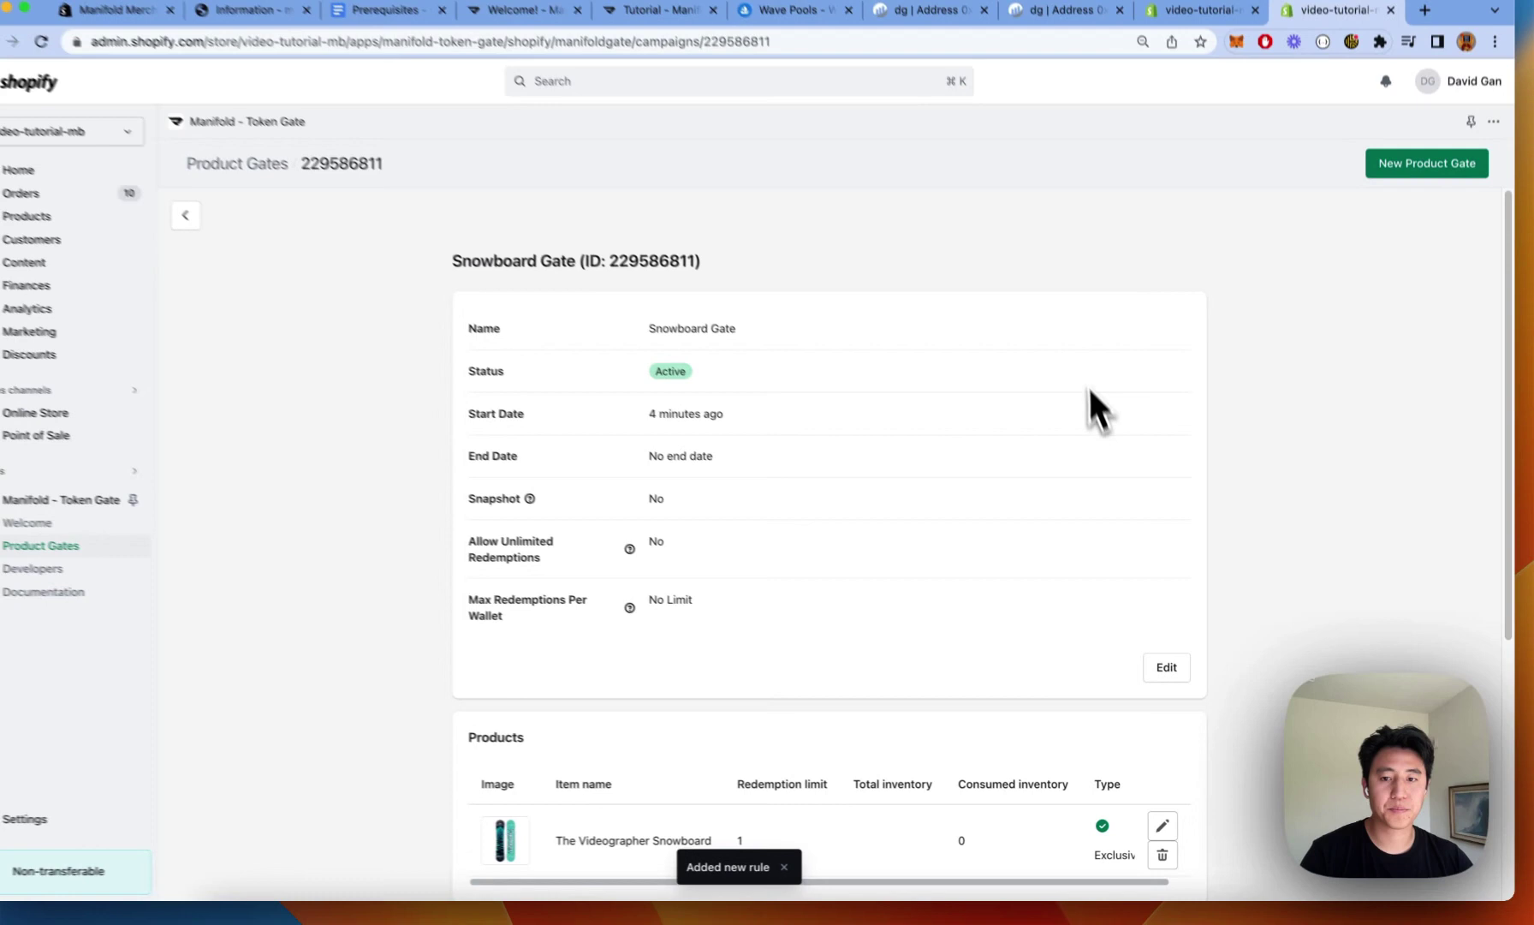
scroll(1058, 589, "down", 5)
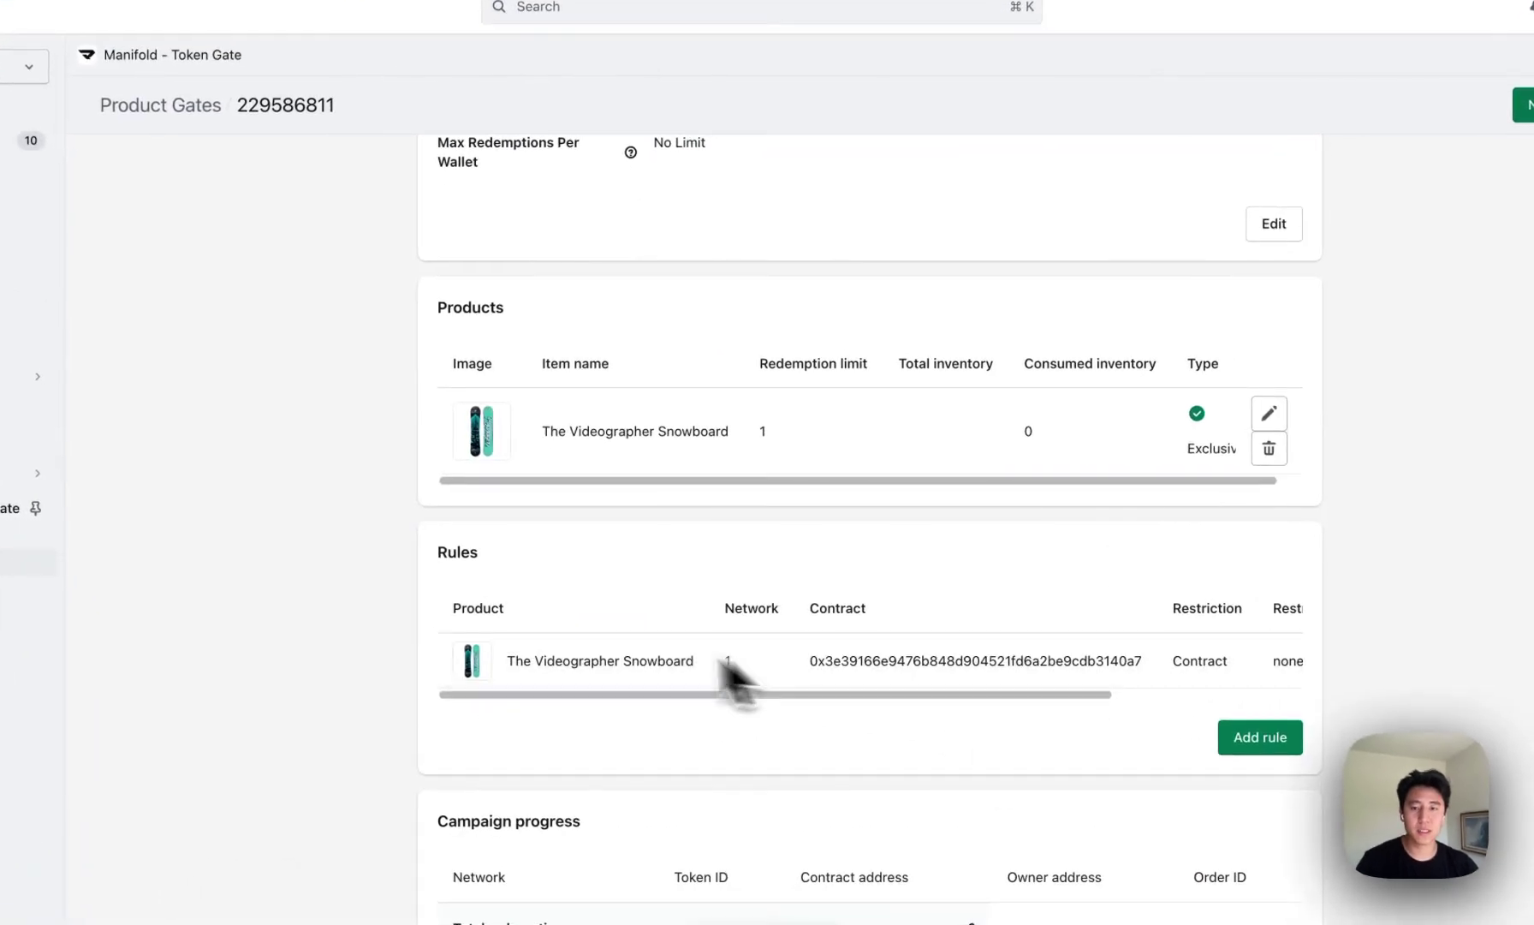
left_click_drag(430, 306, 545, 366)
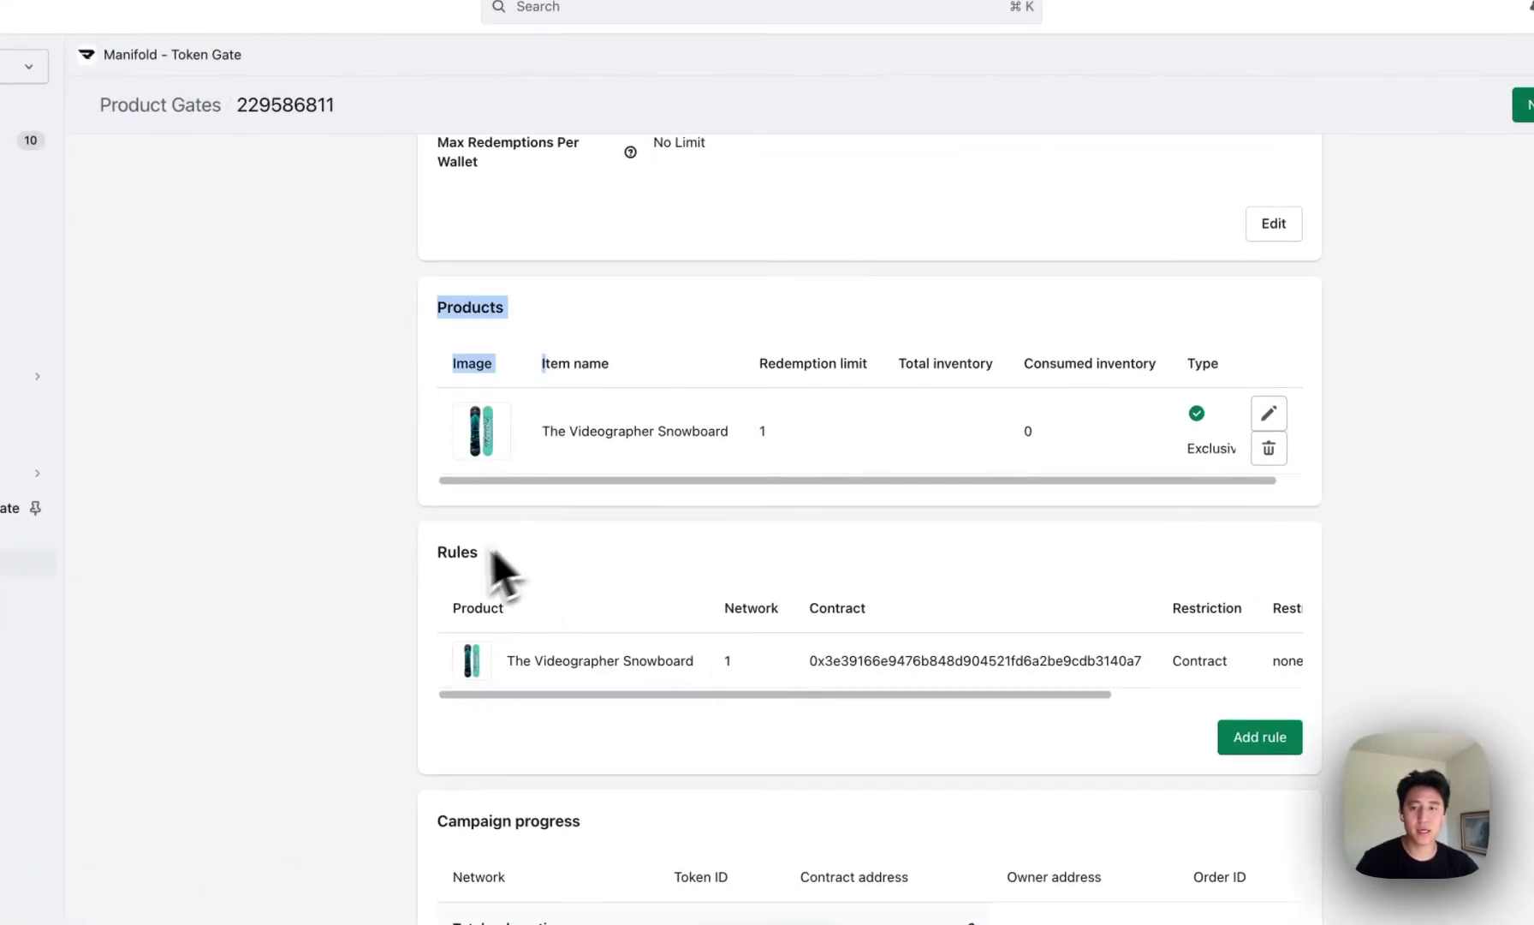
left_click_drag(689, 694, 879, 694)
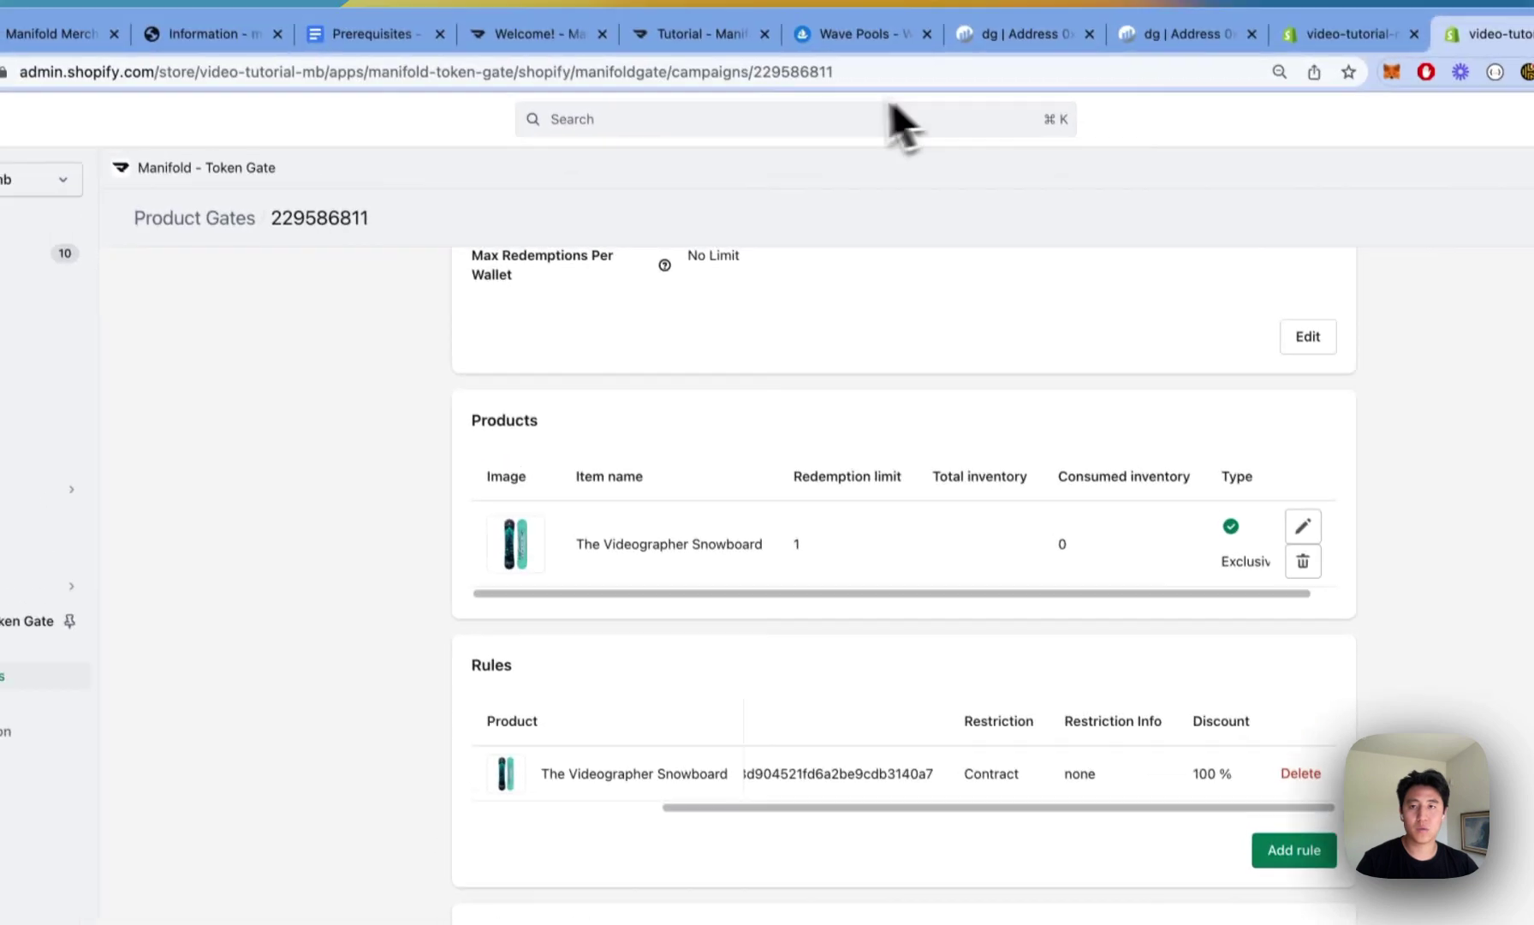
left_click(395, 45)
Highlight step 3, 'Configure your online store', in the Prerequisites doc, then return to Shopify admin
left_click(969, 599)
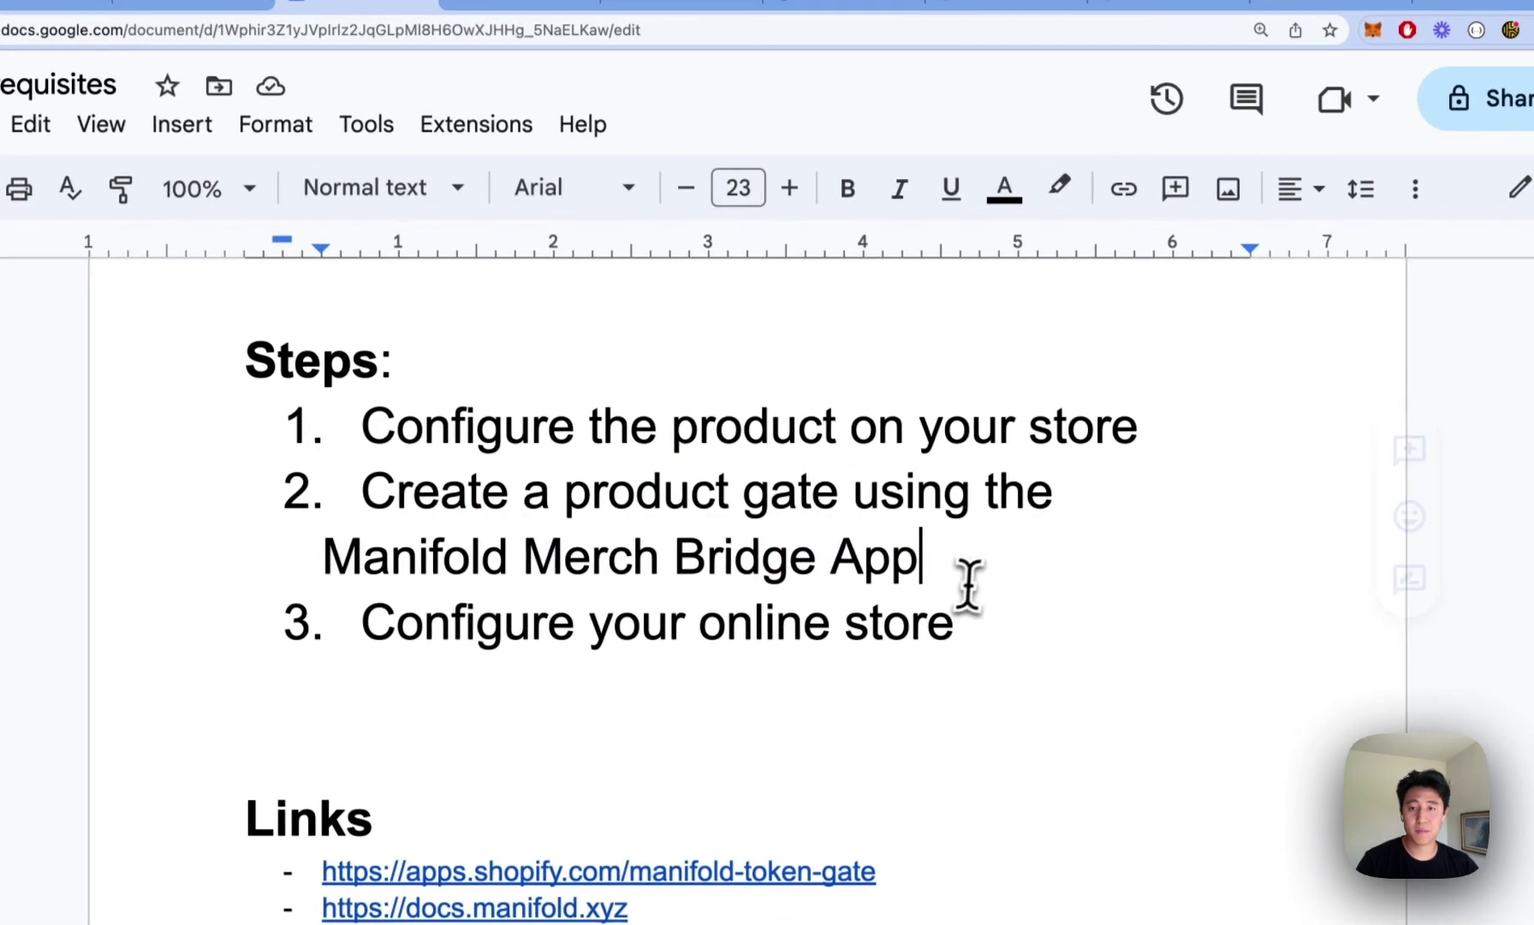
left_click_drag(982, 553, 805, 533)
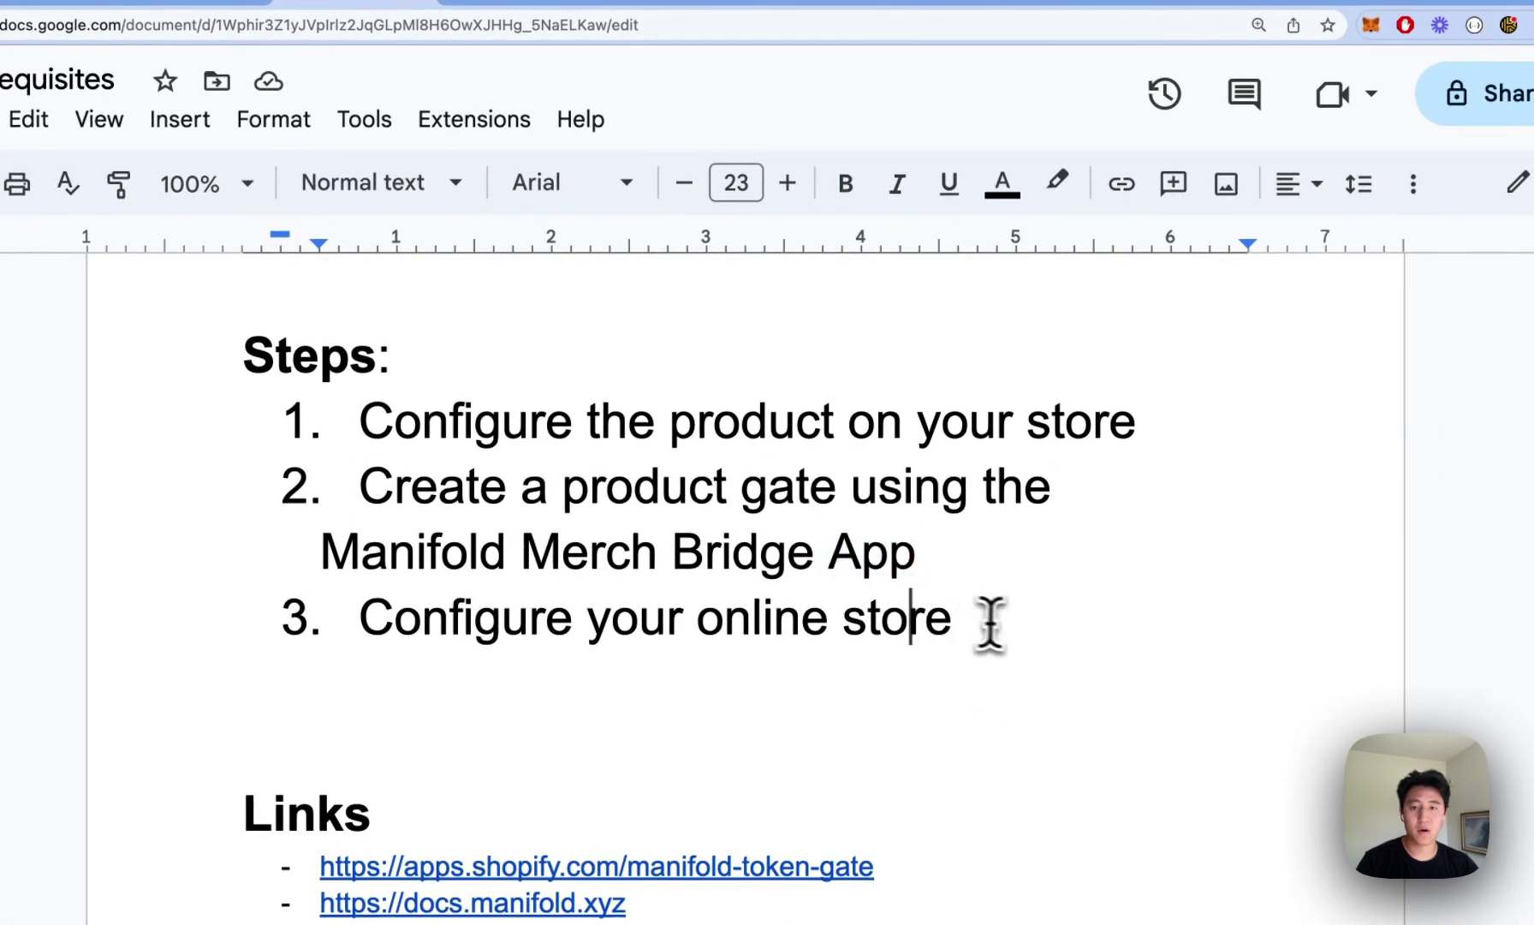
left_click_drag(990, 624, 405, 604)
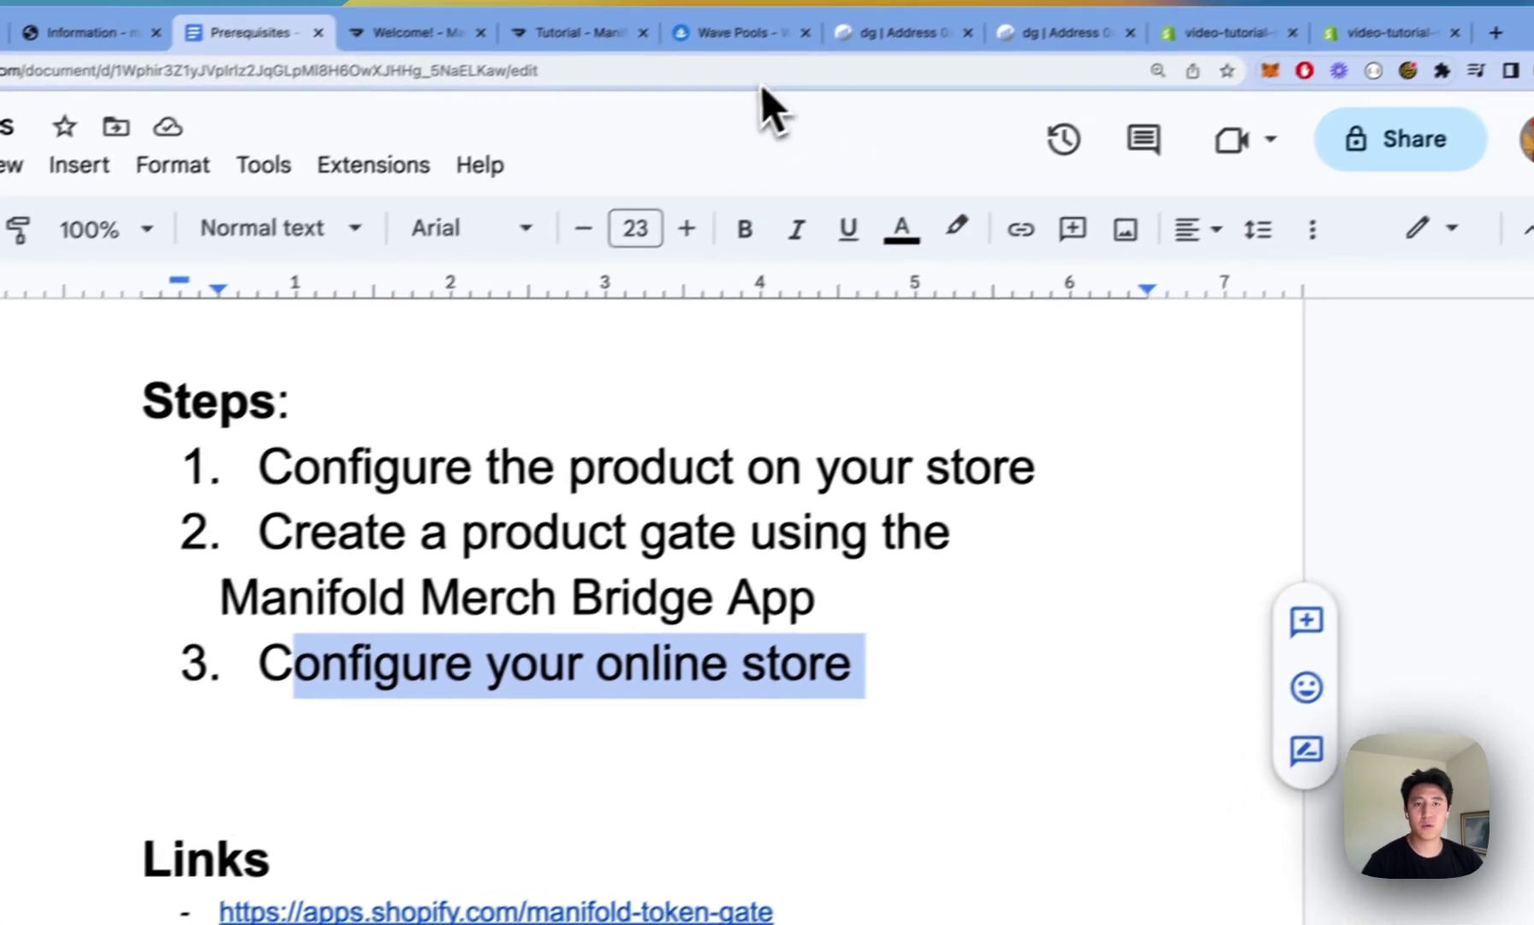
left_click(1349, 49)
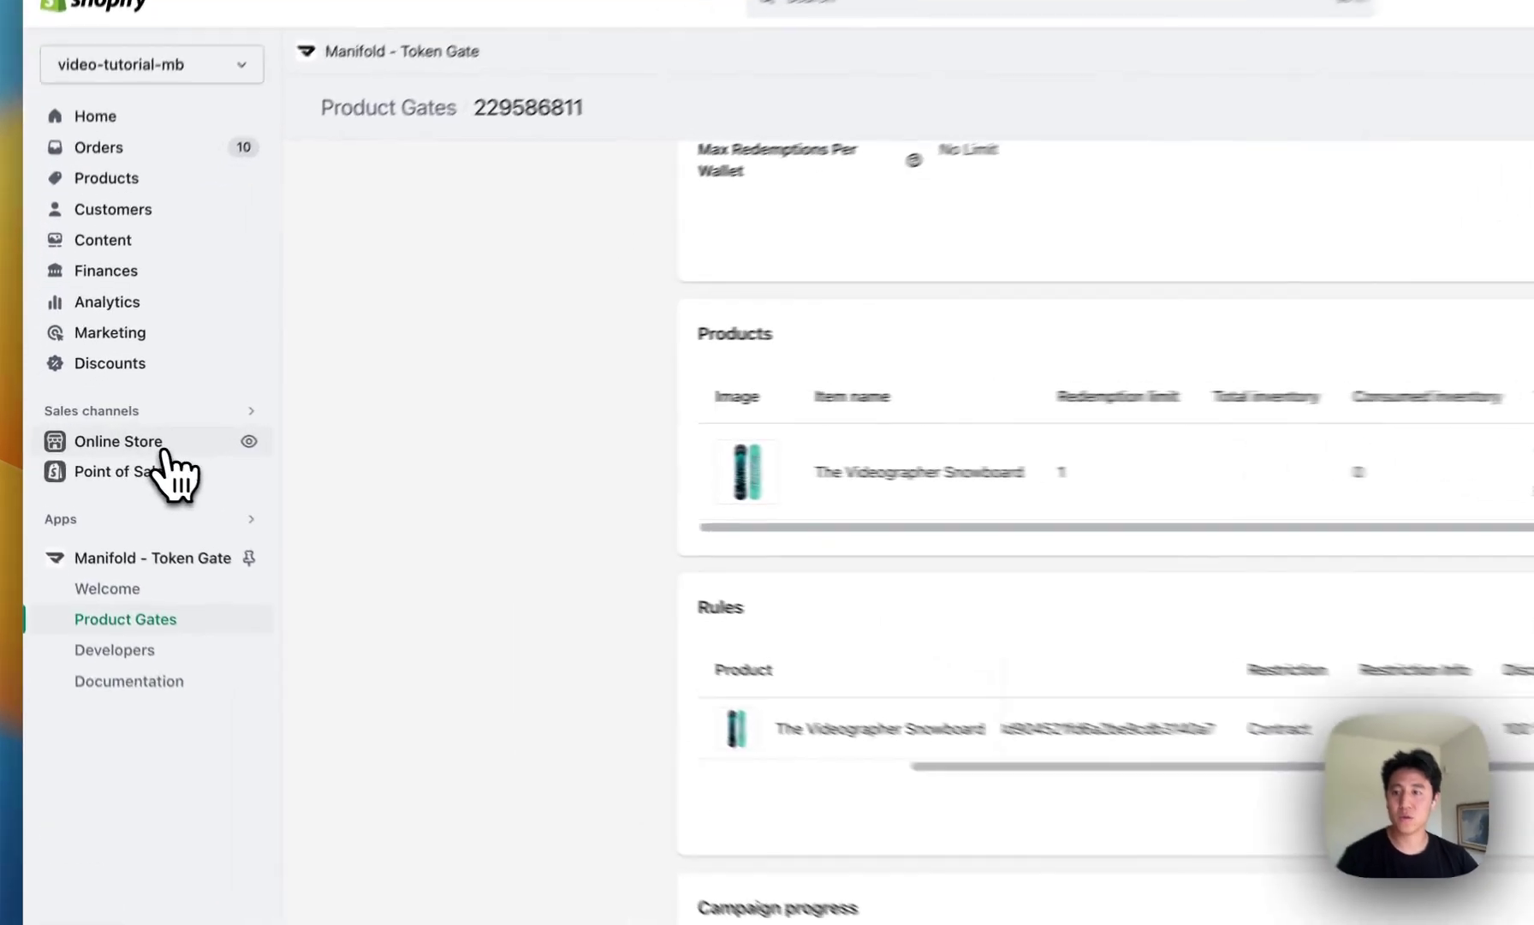
Add the free Sense theme from Popular free themes to the store
left_click(120, 434)
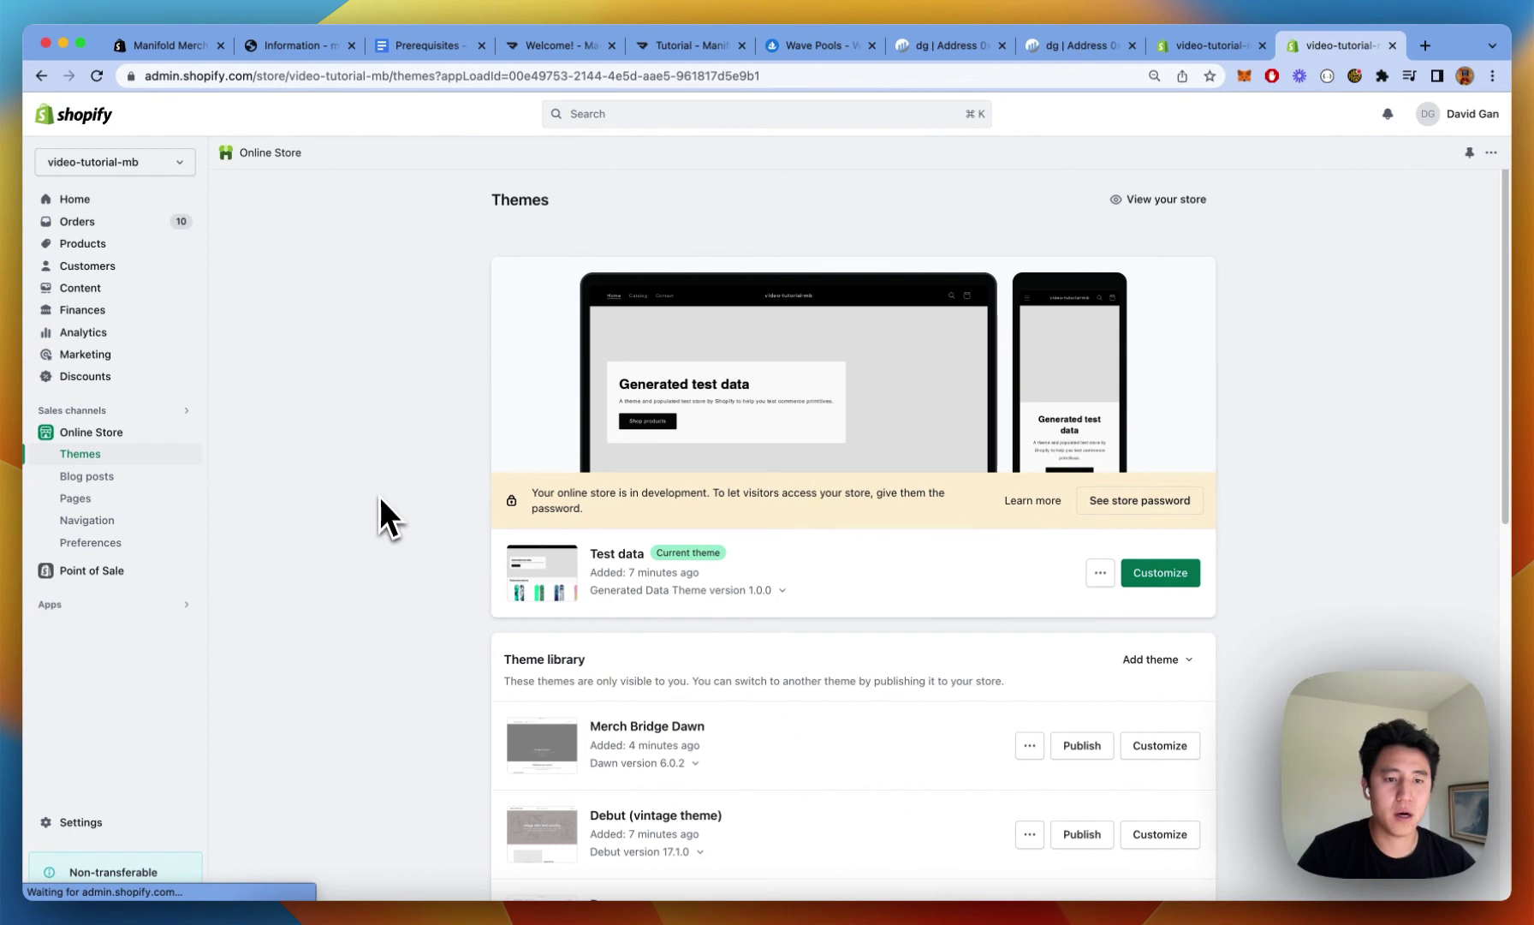
scroll(383, 524, "down", 5)
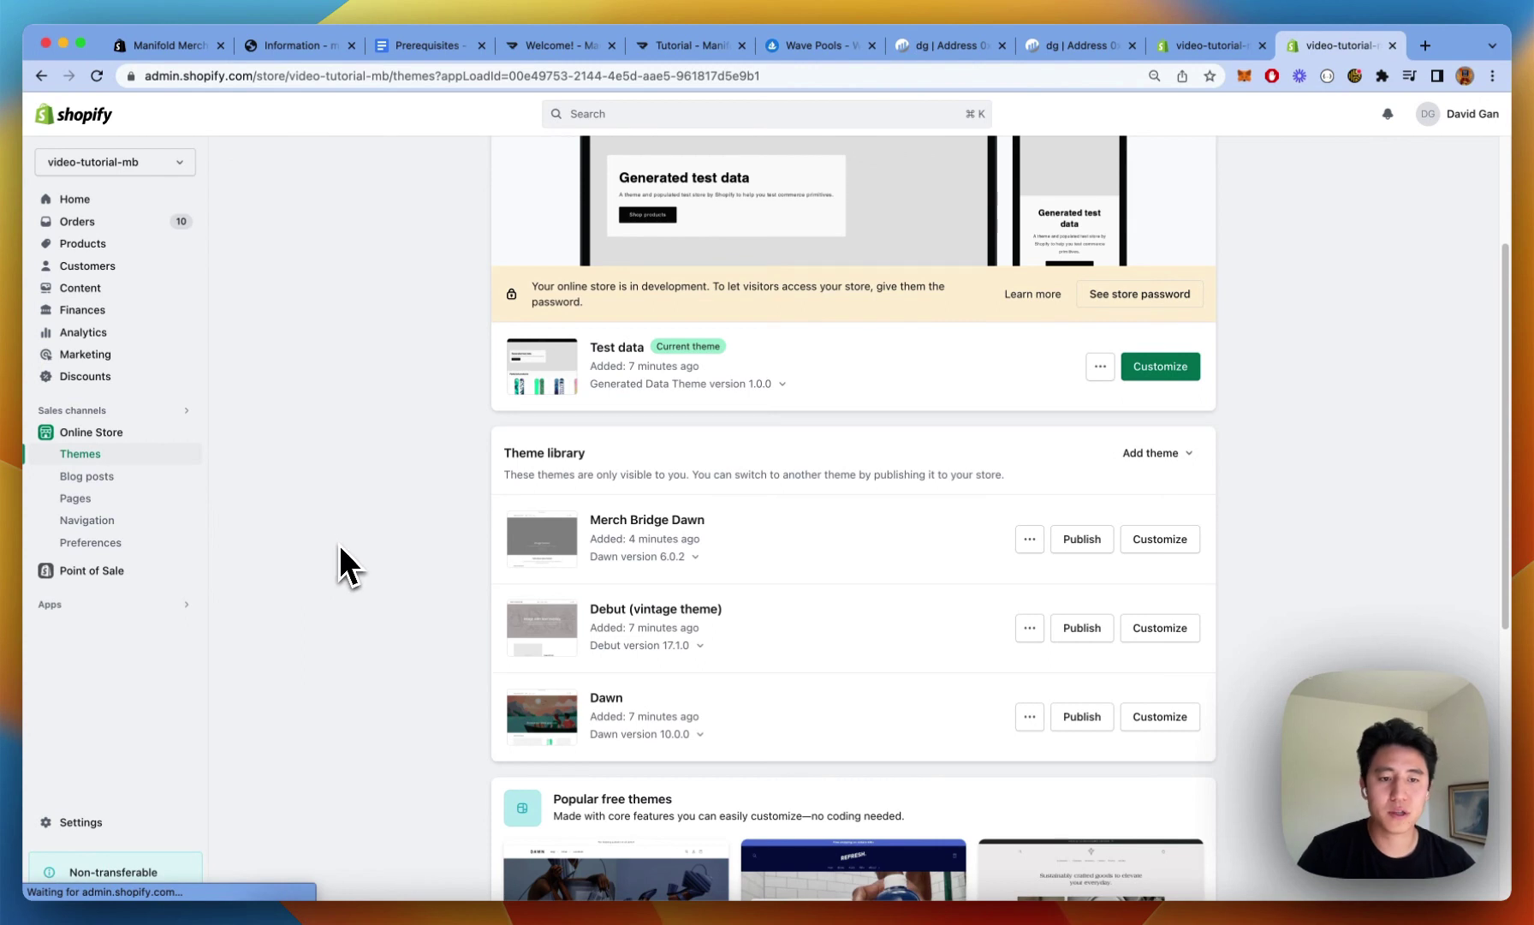
scroll(330, 599, "down", 10)
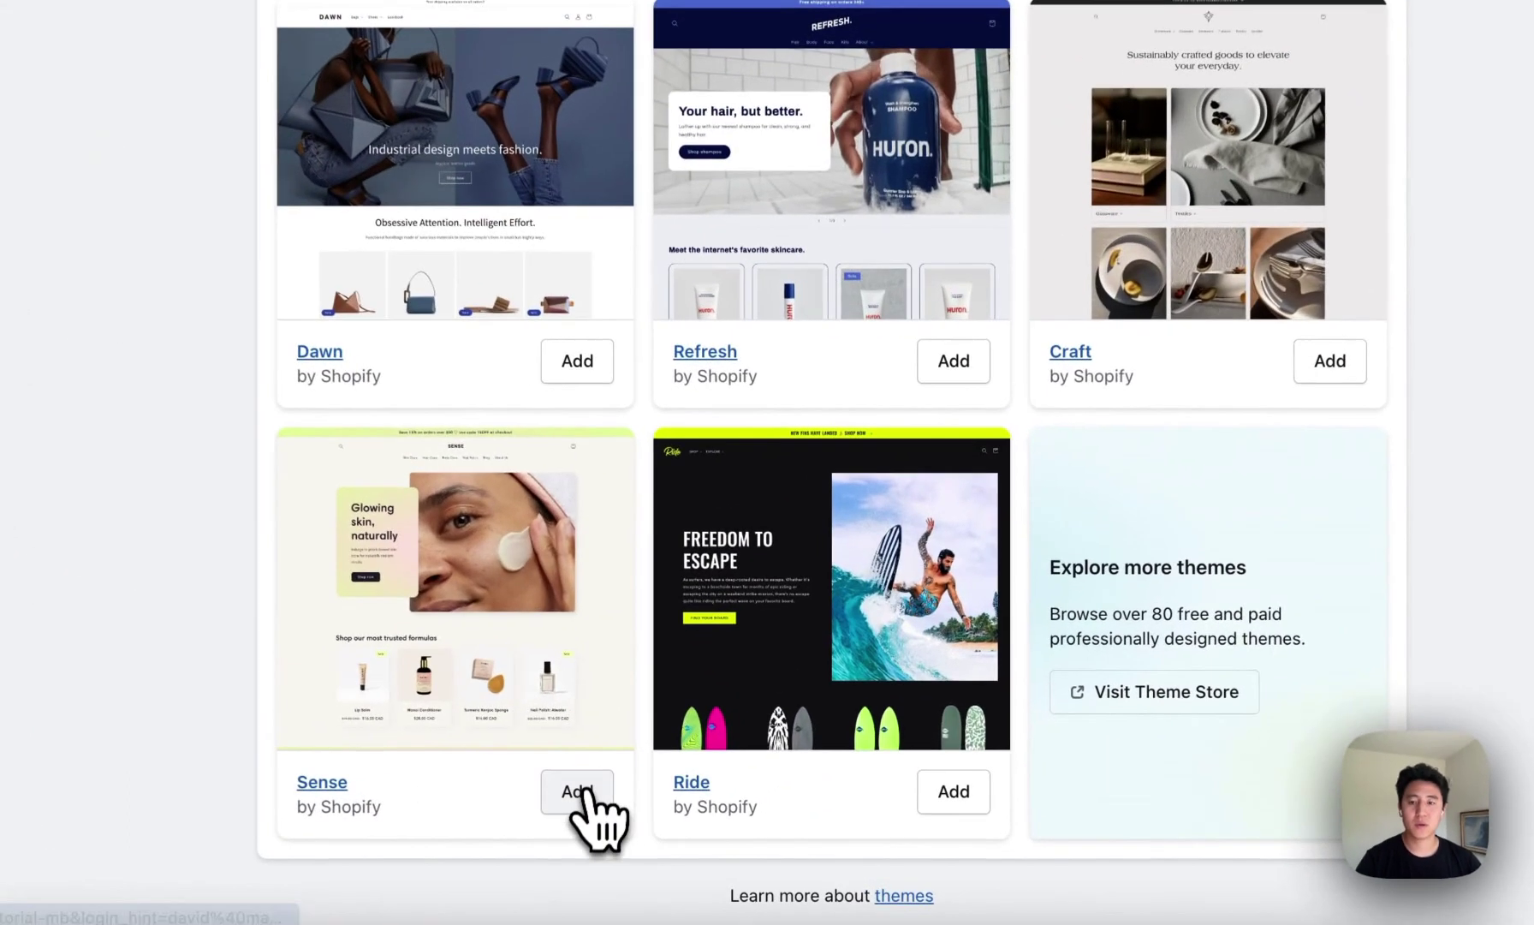
left_click(579, 793)
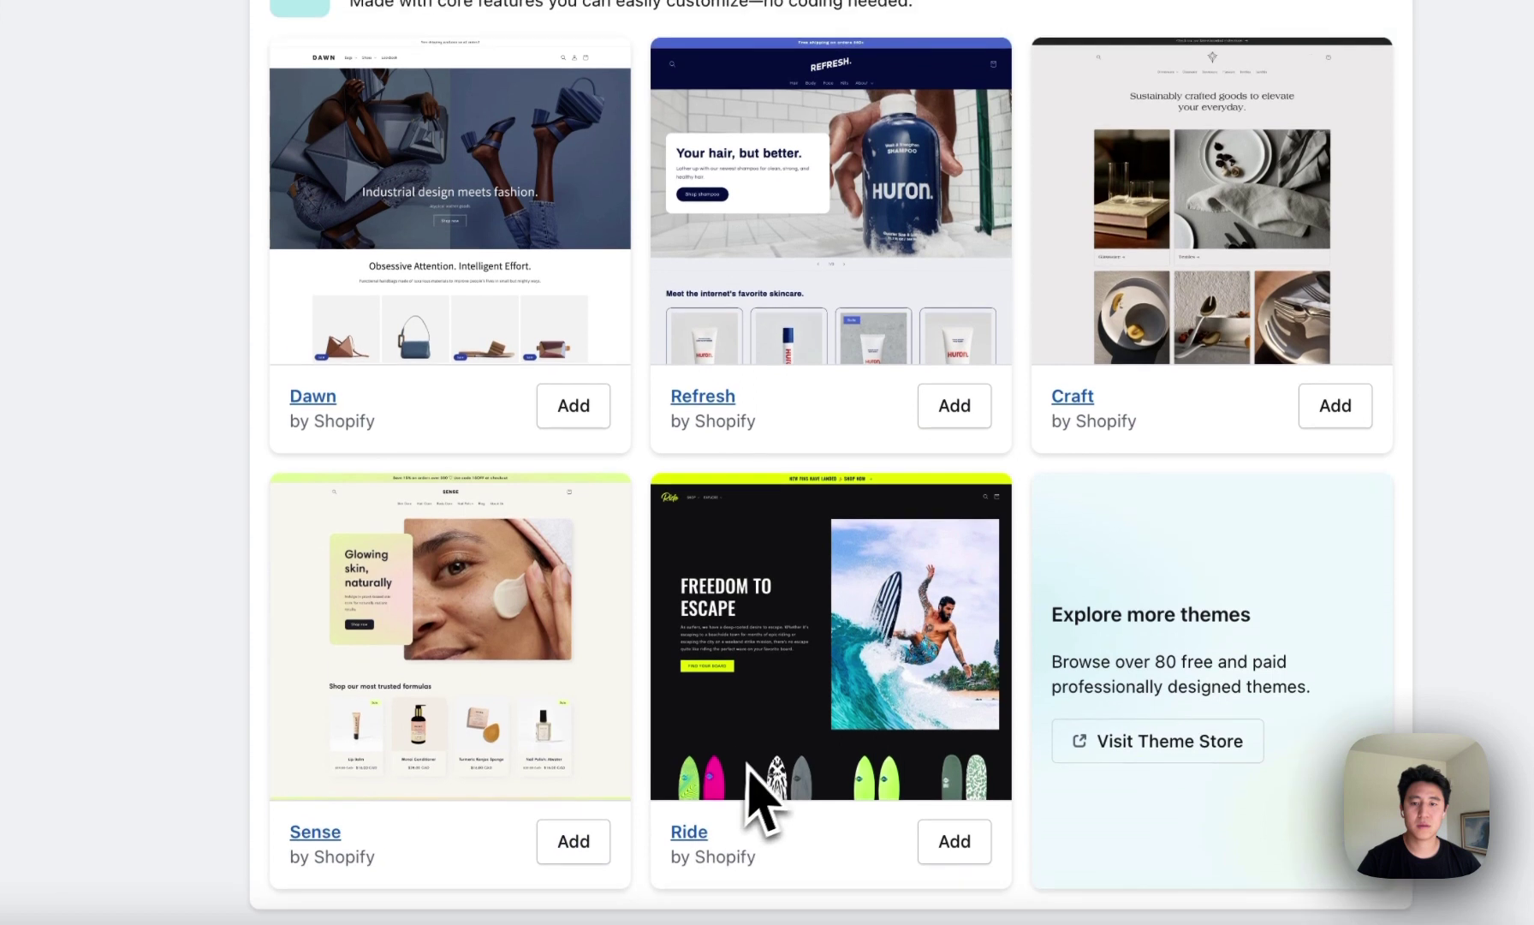
Publish Sense as the current theme, replacing Test data
scroll(744, 795, "up", 5)
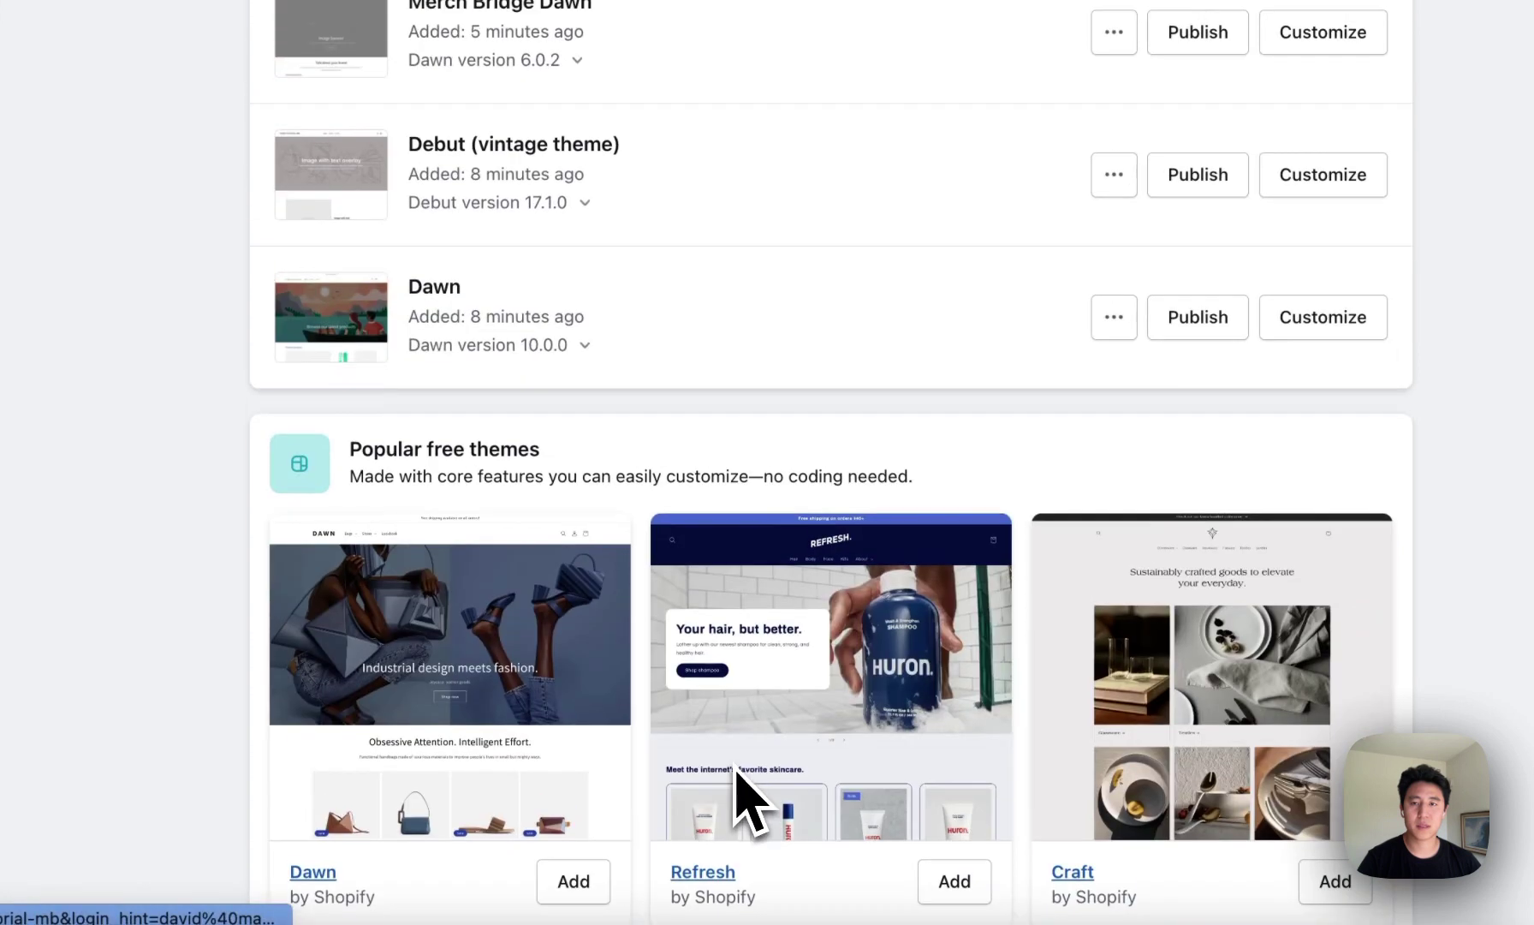
scroll(942, 402, "up", 4)
left_click_drag(685, 244, 416, 195)
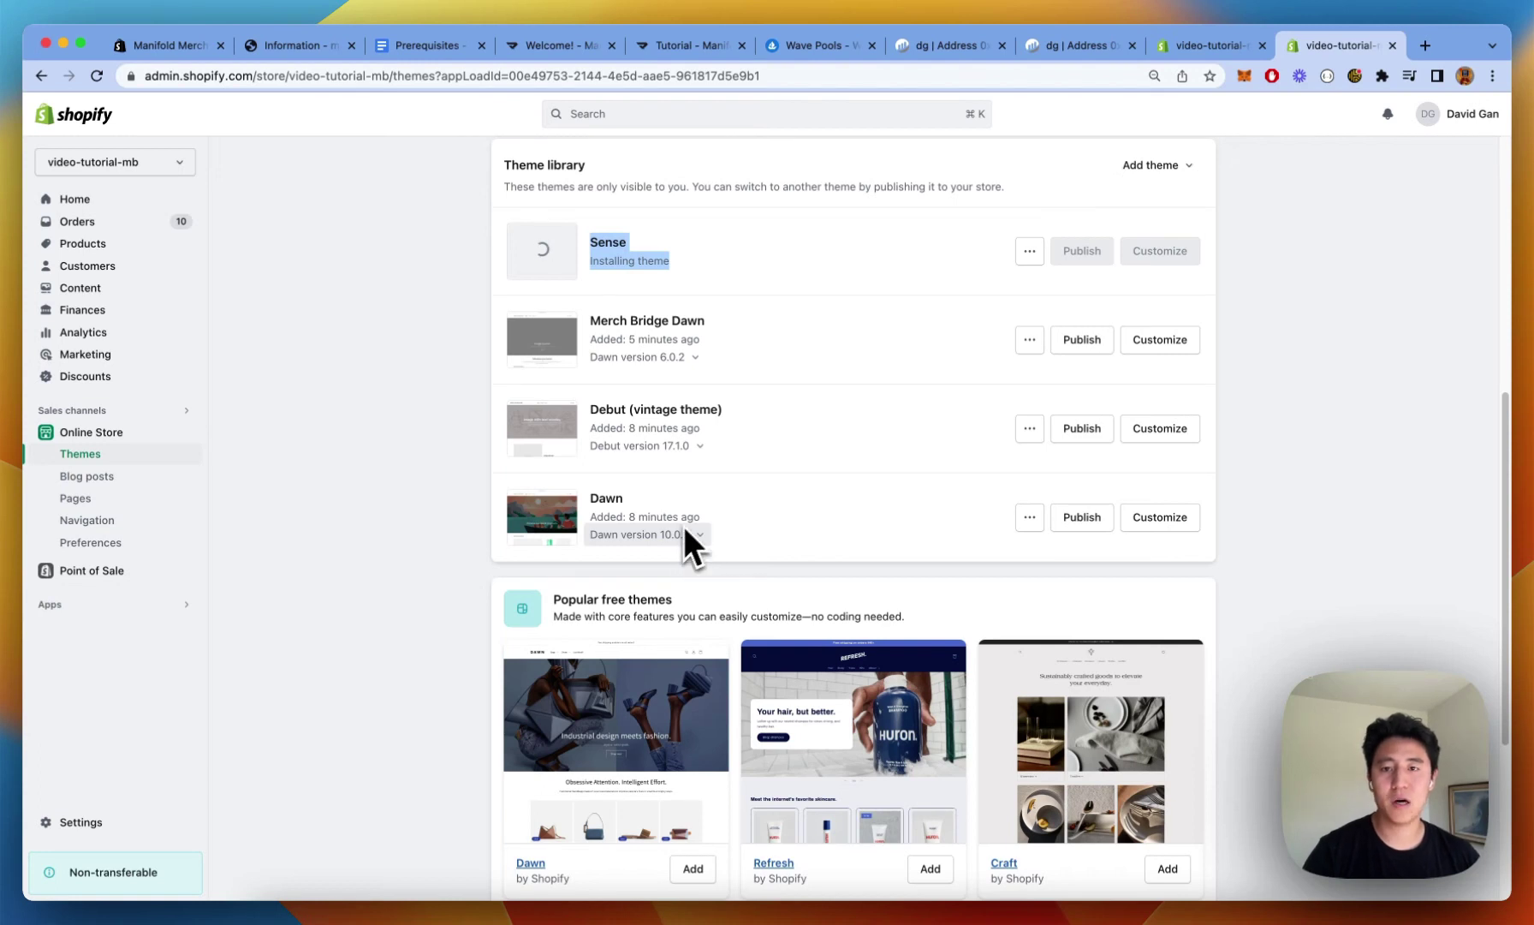
scroll(891, 479, "up", 4)
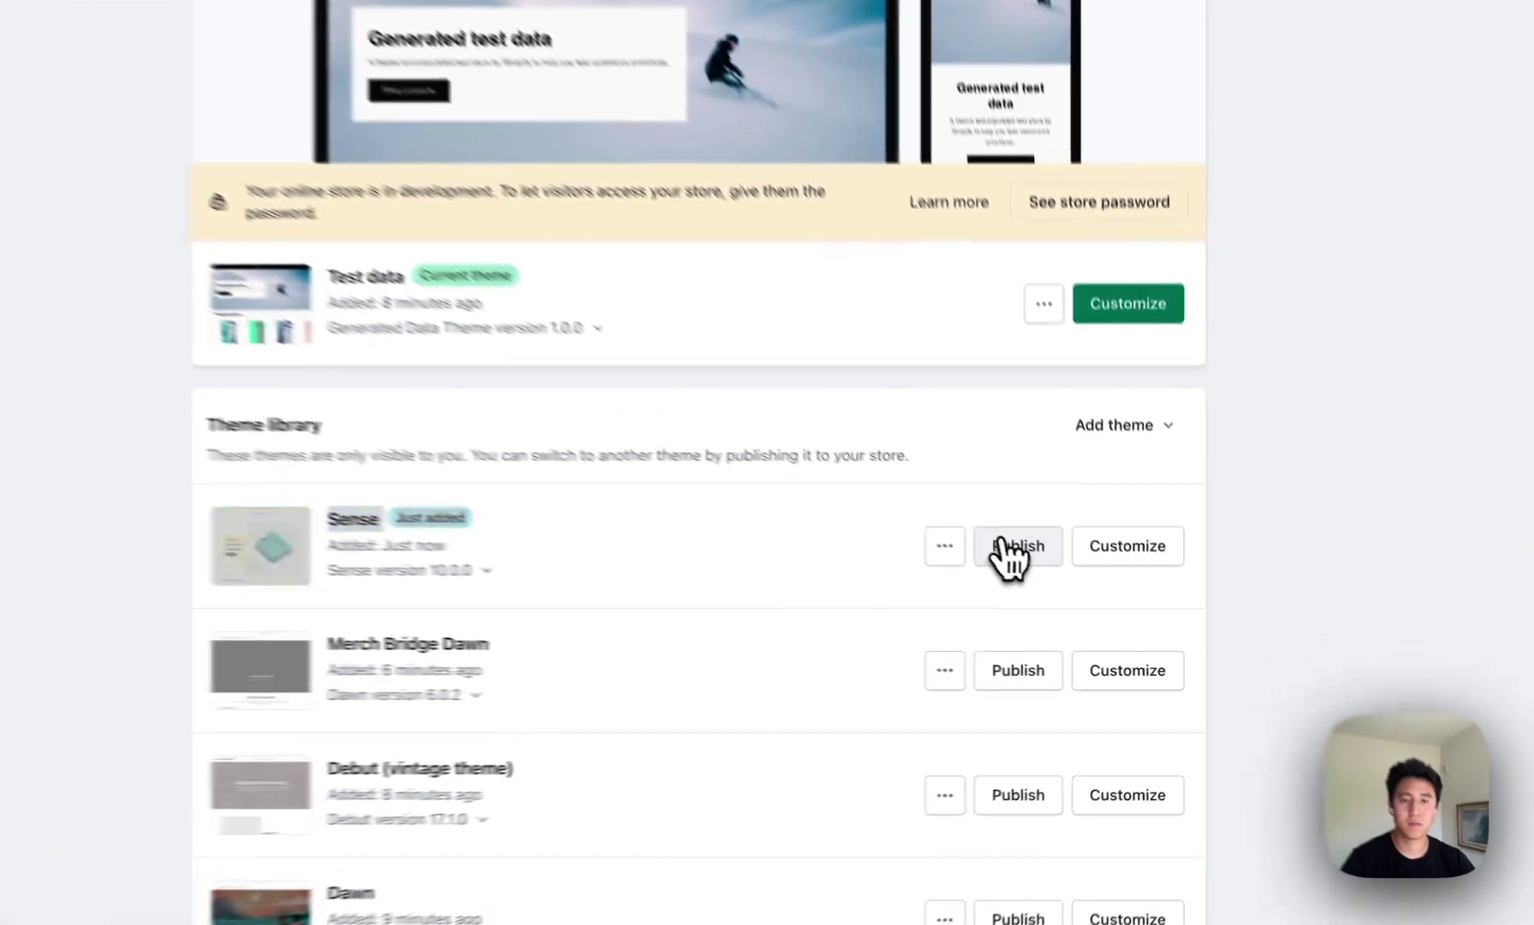
left_click(1082, 591)
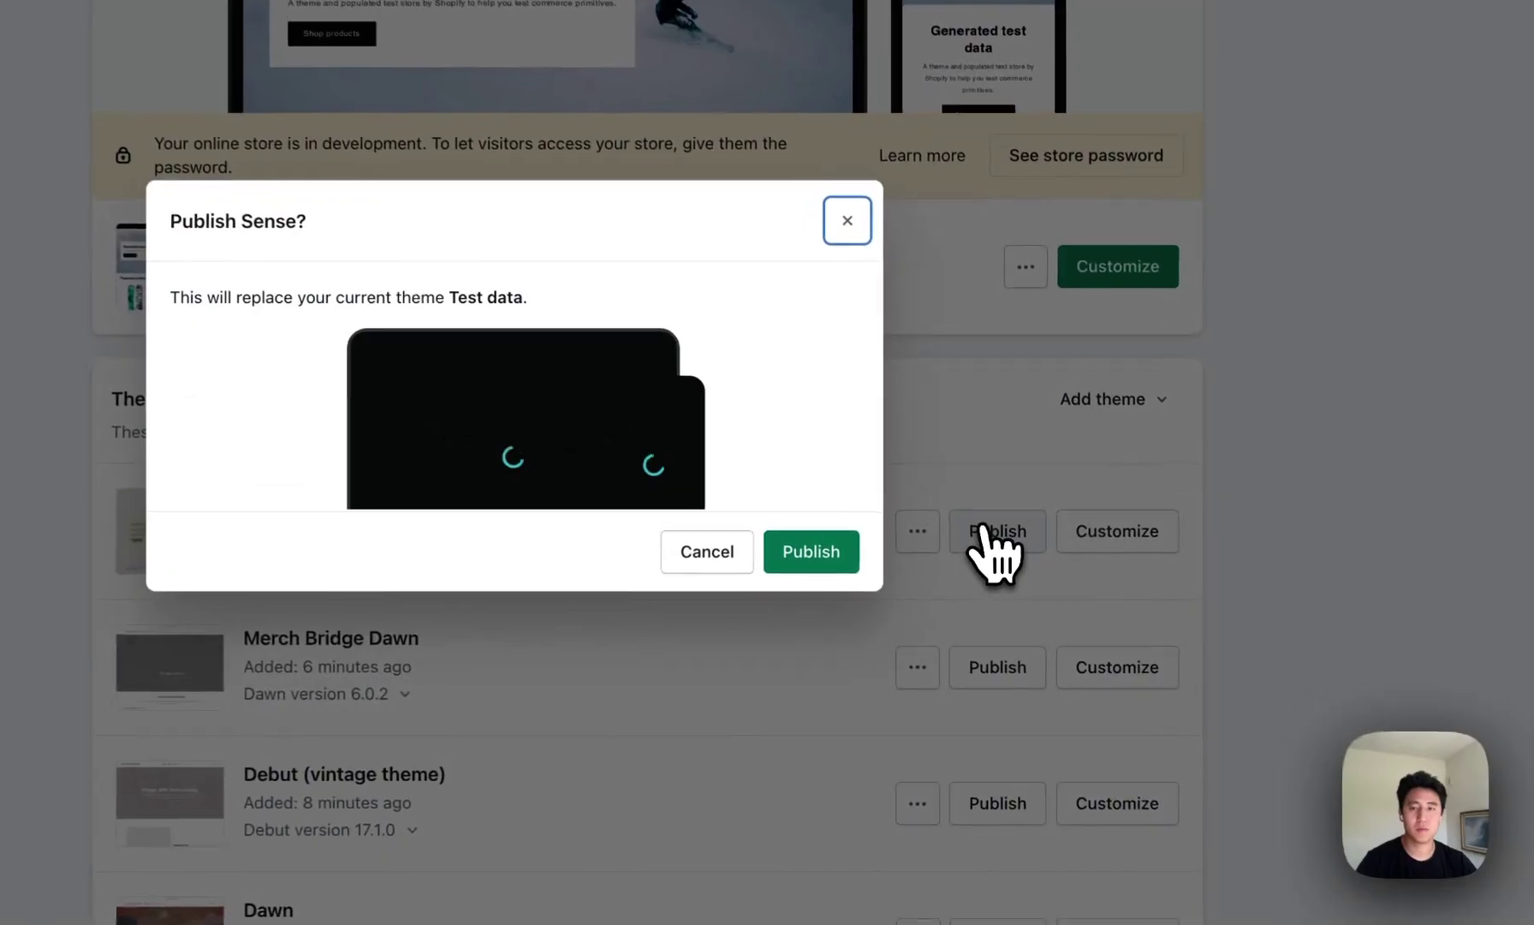
left_click(801, 551)
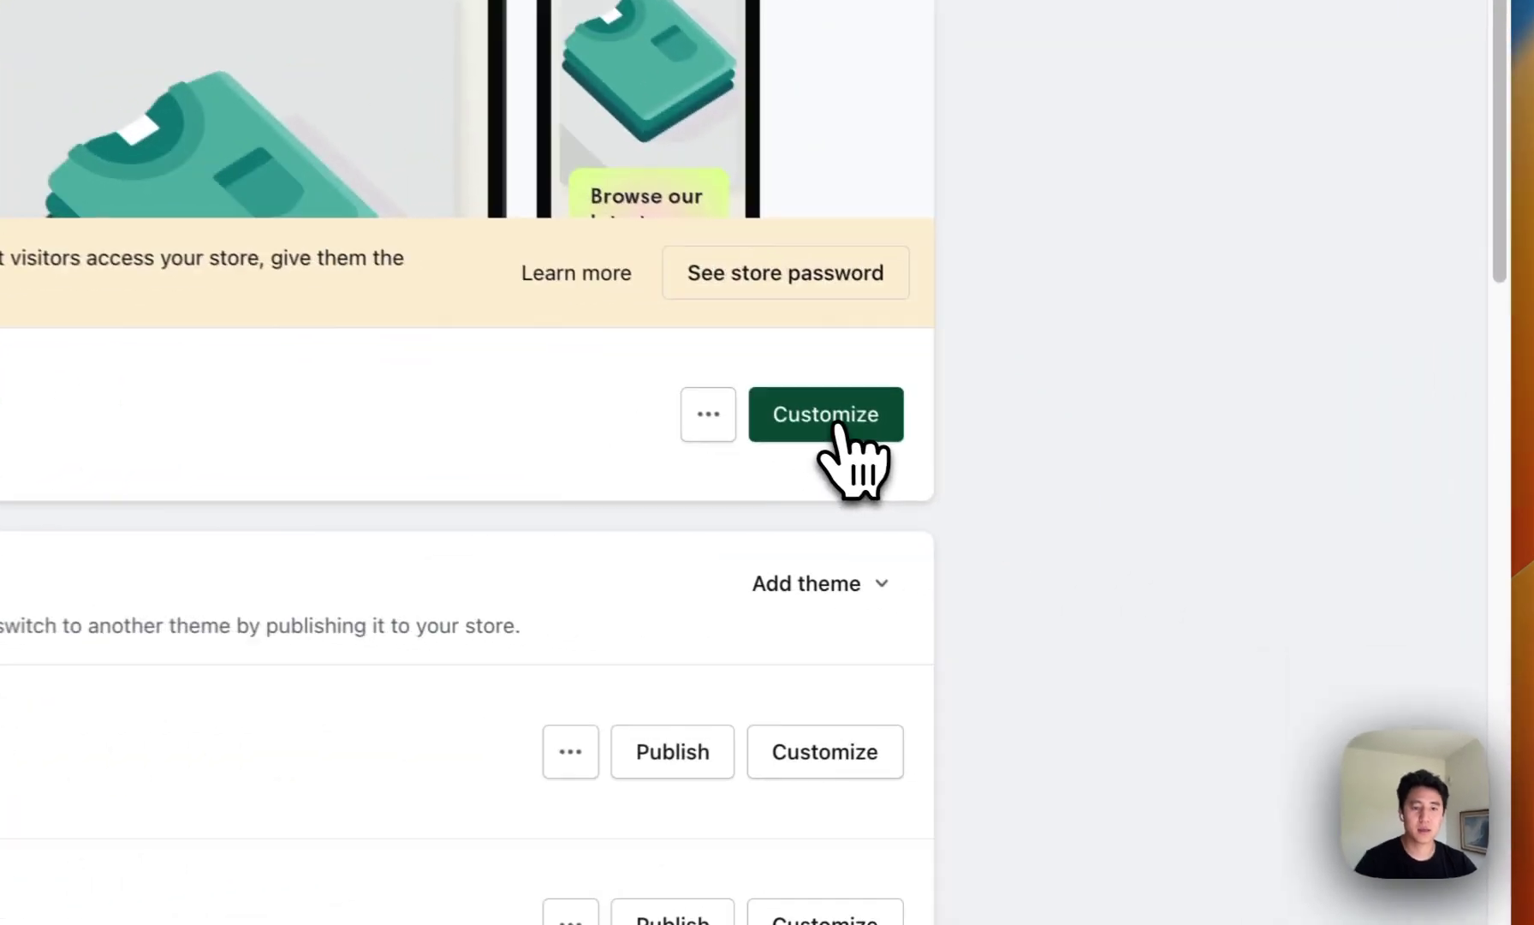
Open the Sense theme editor on the Default product template previewing The Videographer Snowboard
left_click(823, 419)
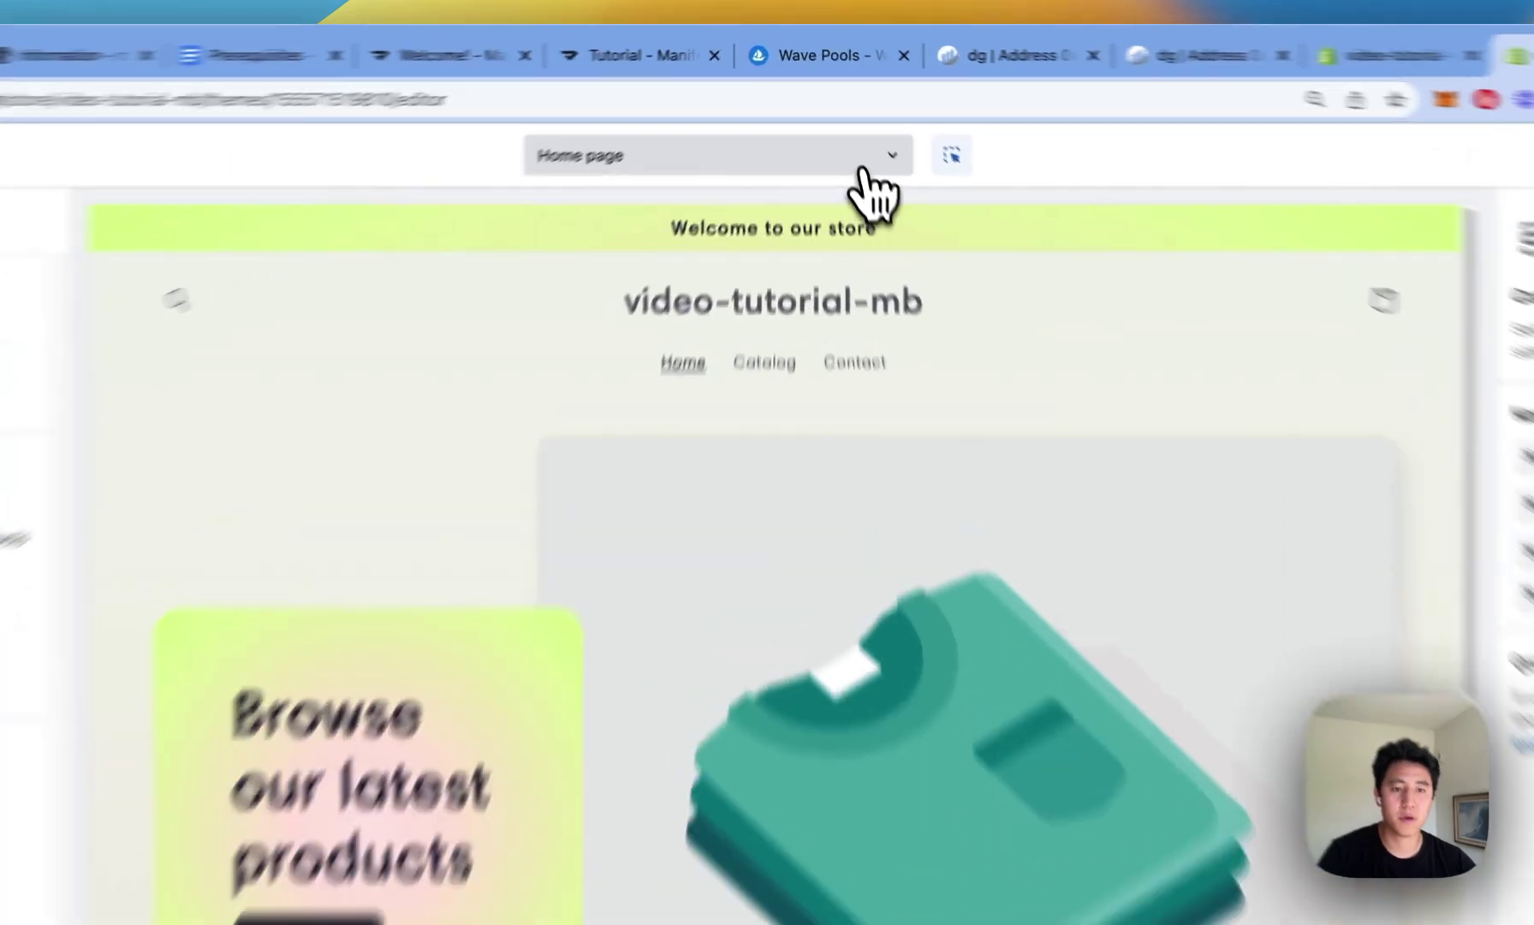
left_click(846, 119)
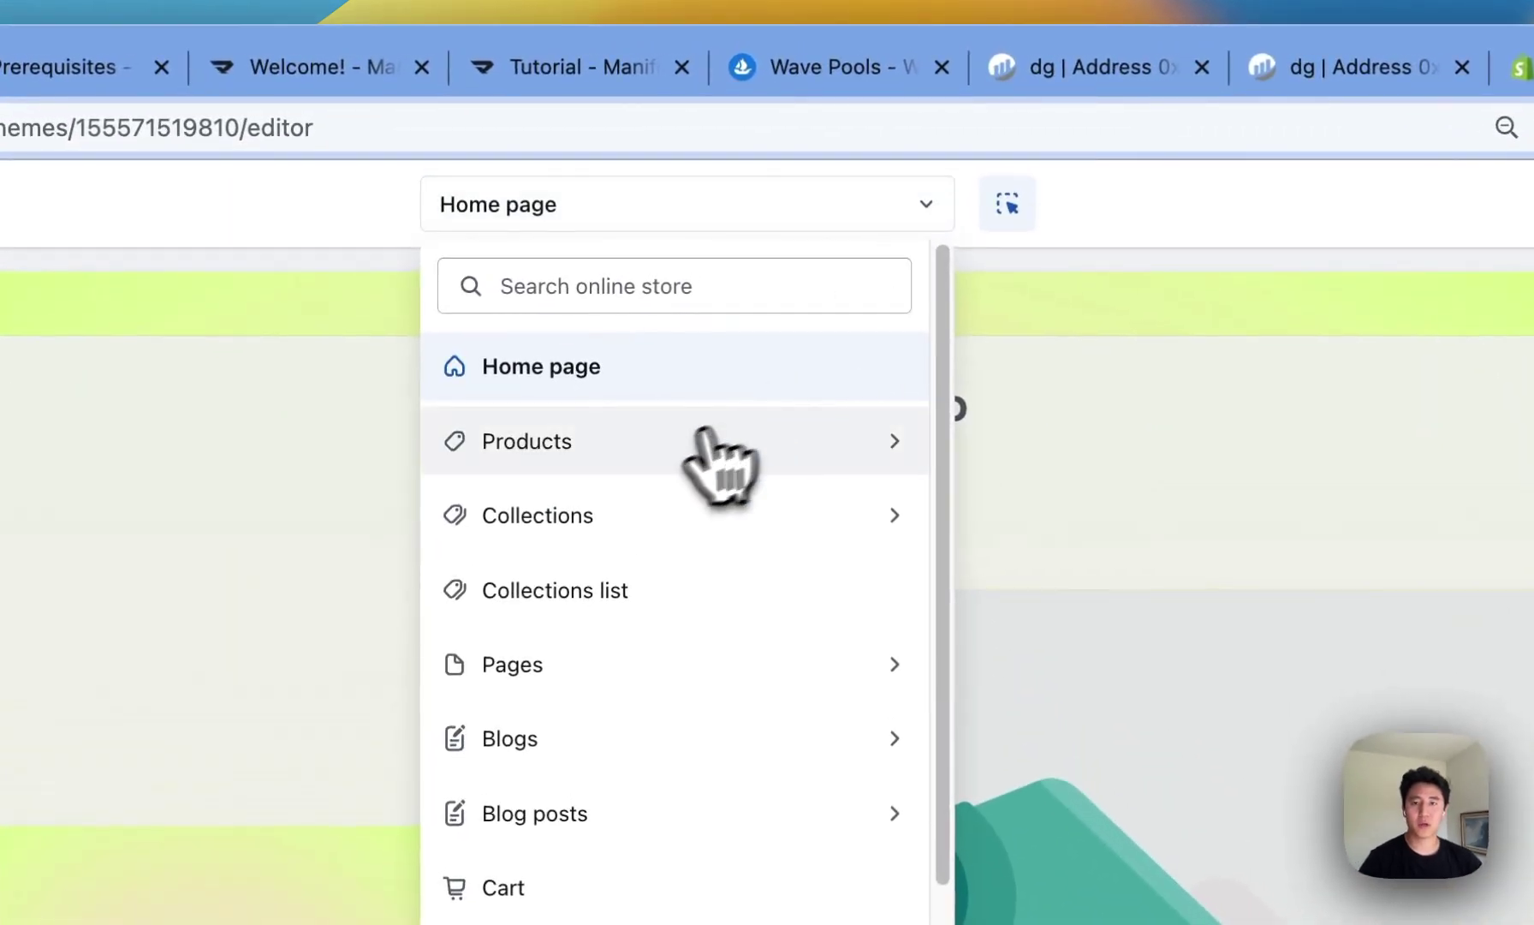
left_click(700, 439)
left_click(694, 461)
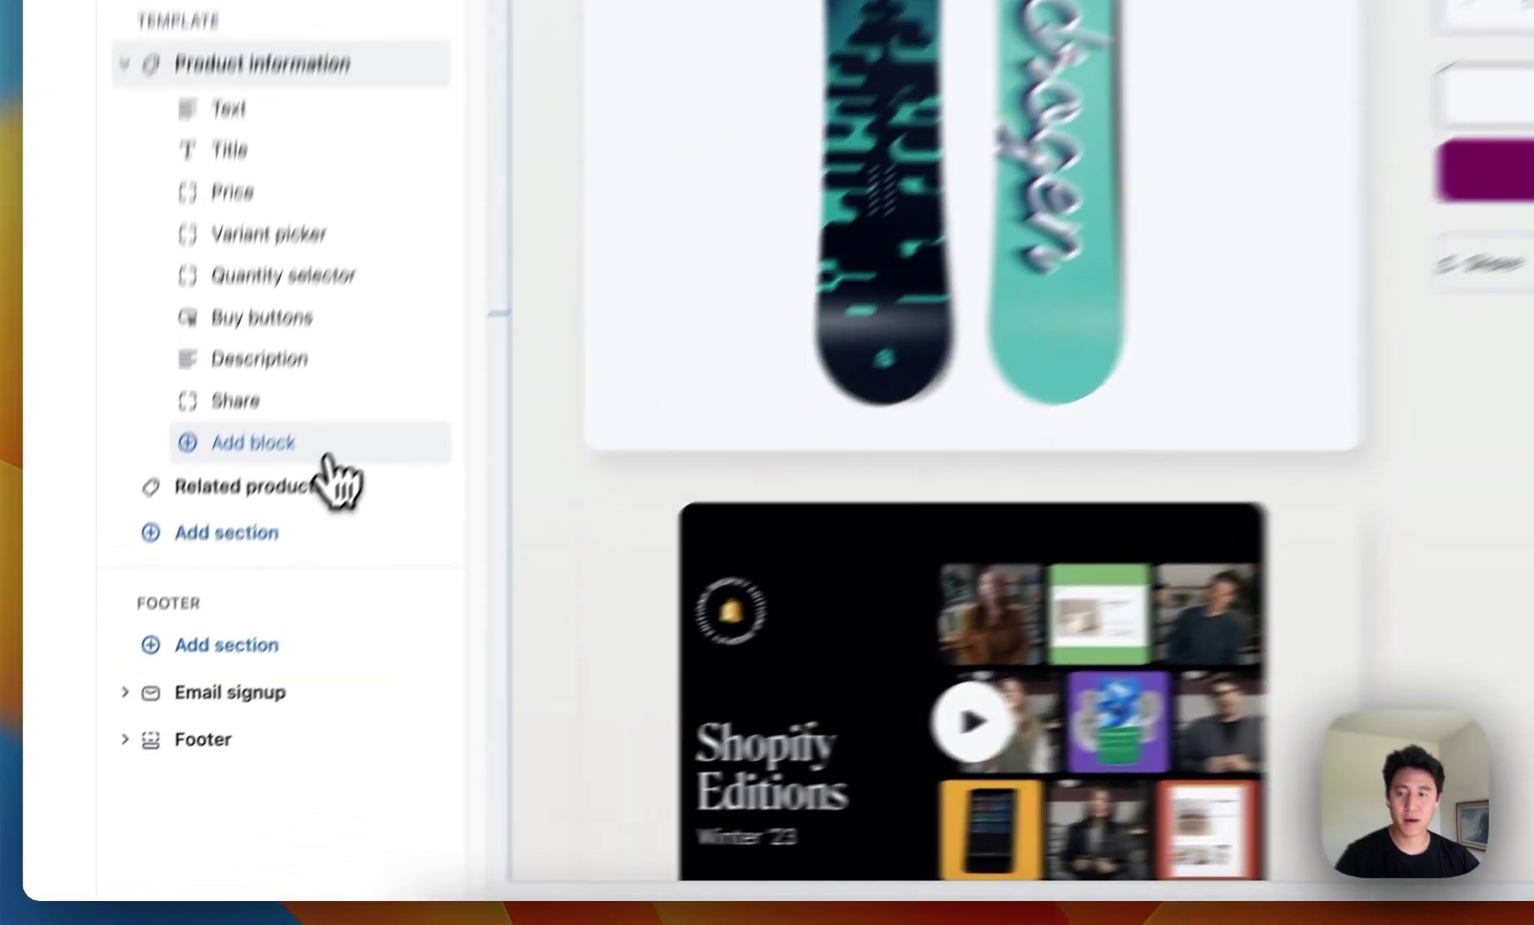
Add the Manifold Buy Button app block to Product information, positioned below Buy buttons
left_click(200, 637)
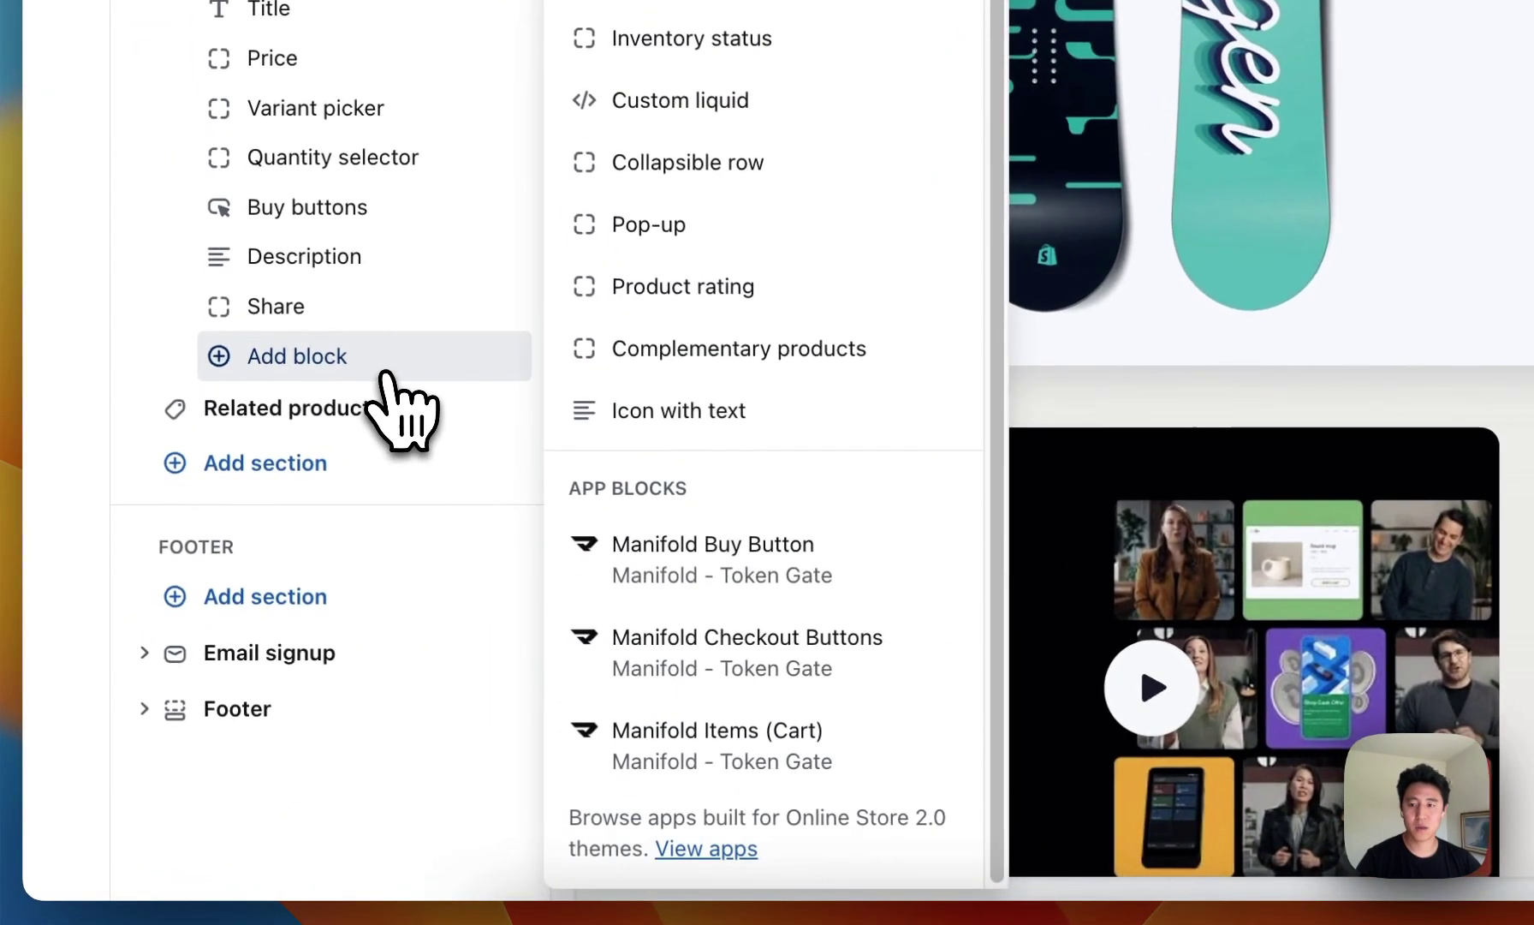
left_click(726, 572)
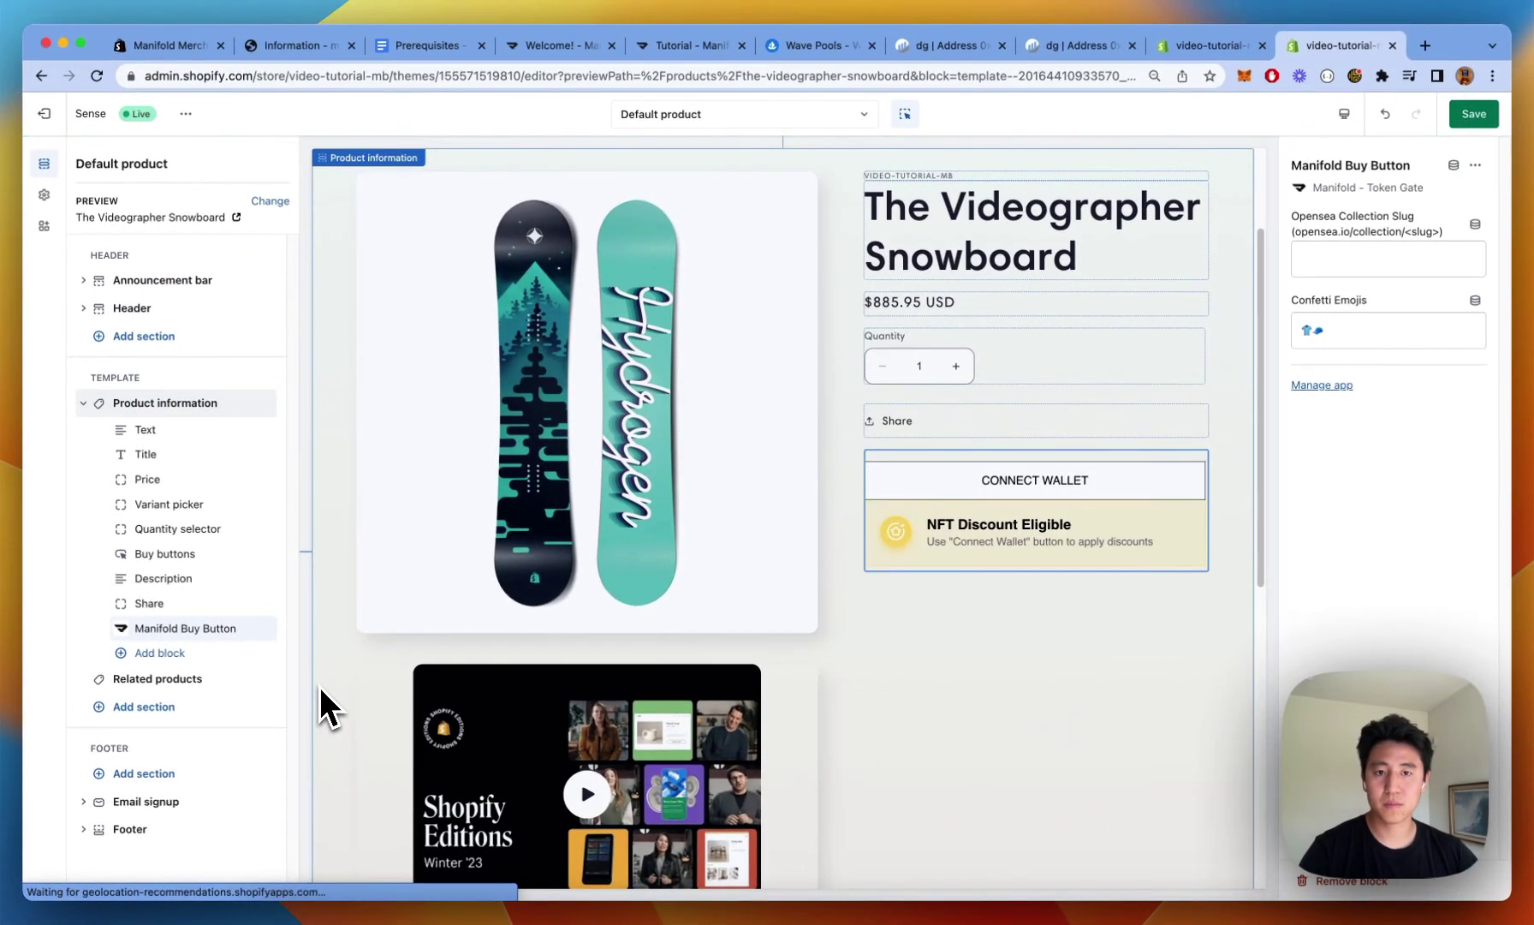
left_click_drag(262, 629, 254, 581)
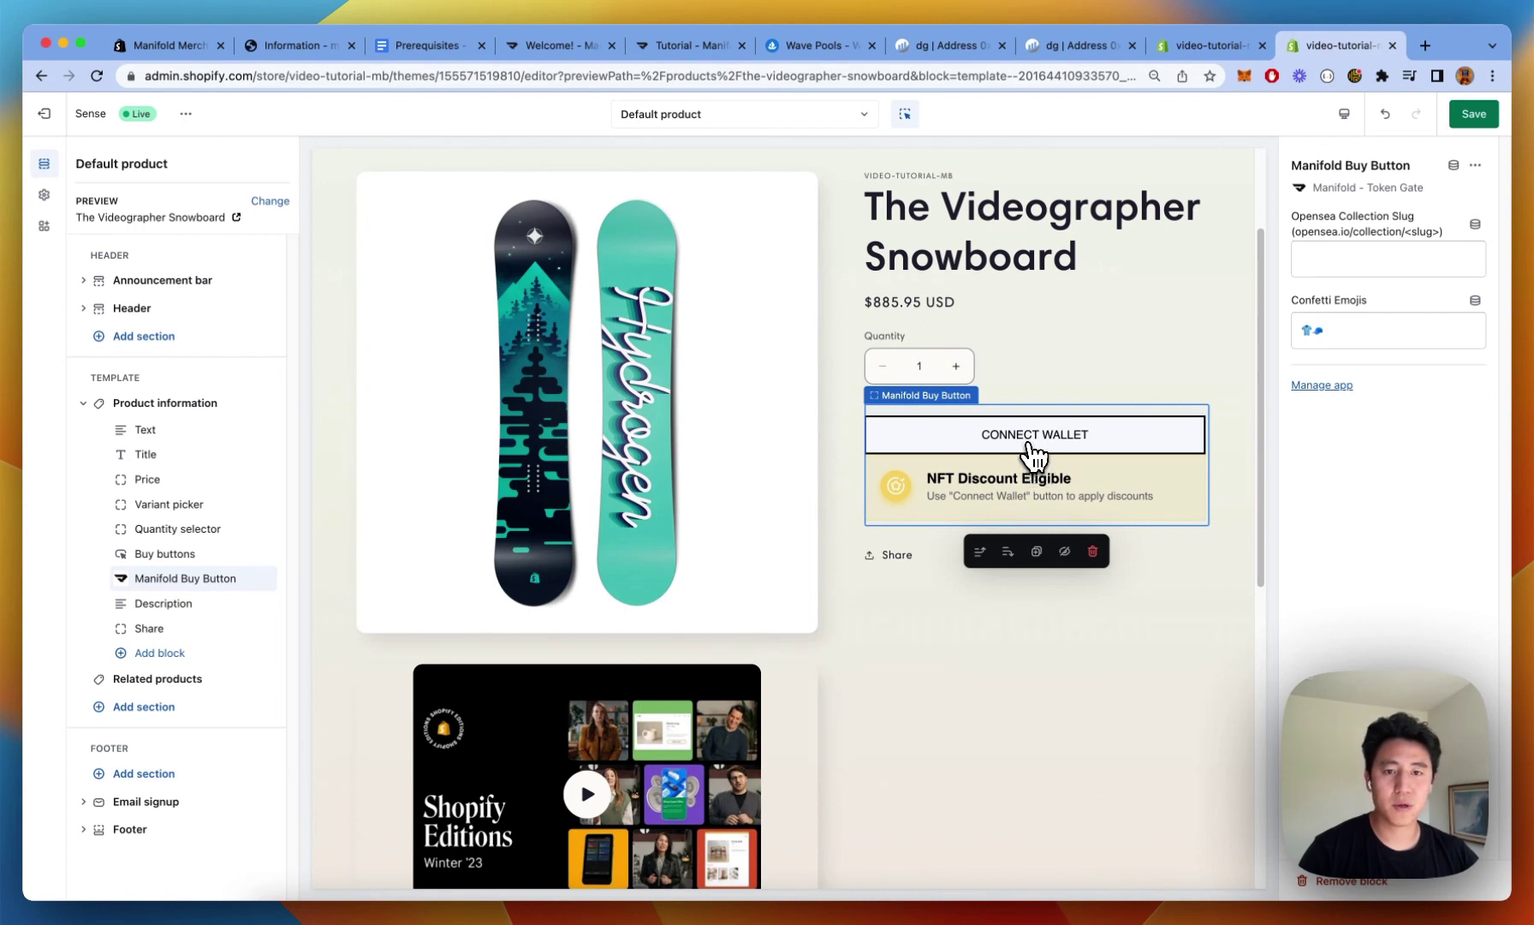
Connect the MetaMask wallet in the product preview and sign the login request
left_click(1035, 445)
left_click(1024, 442)
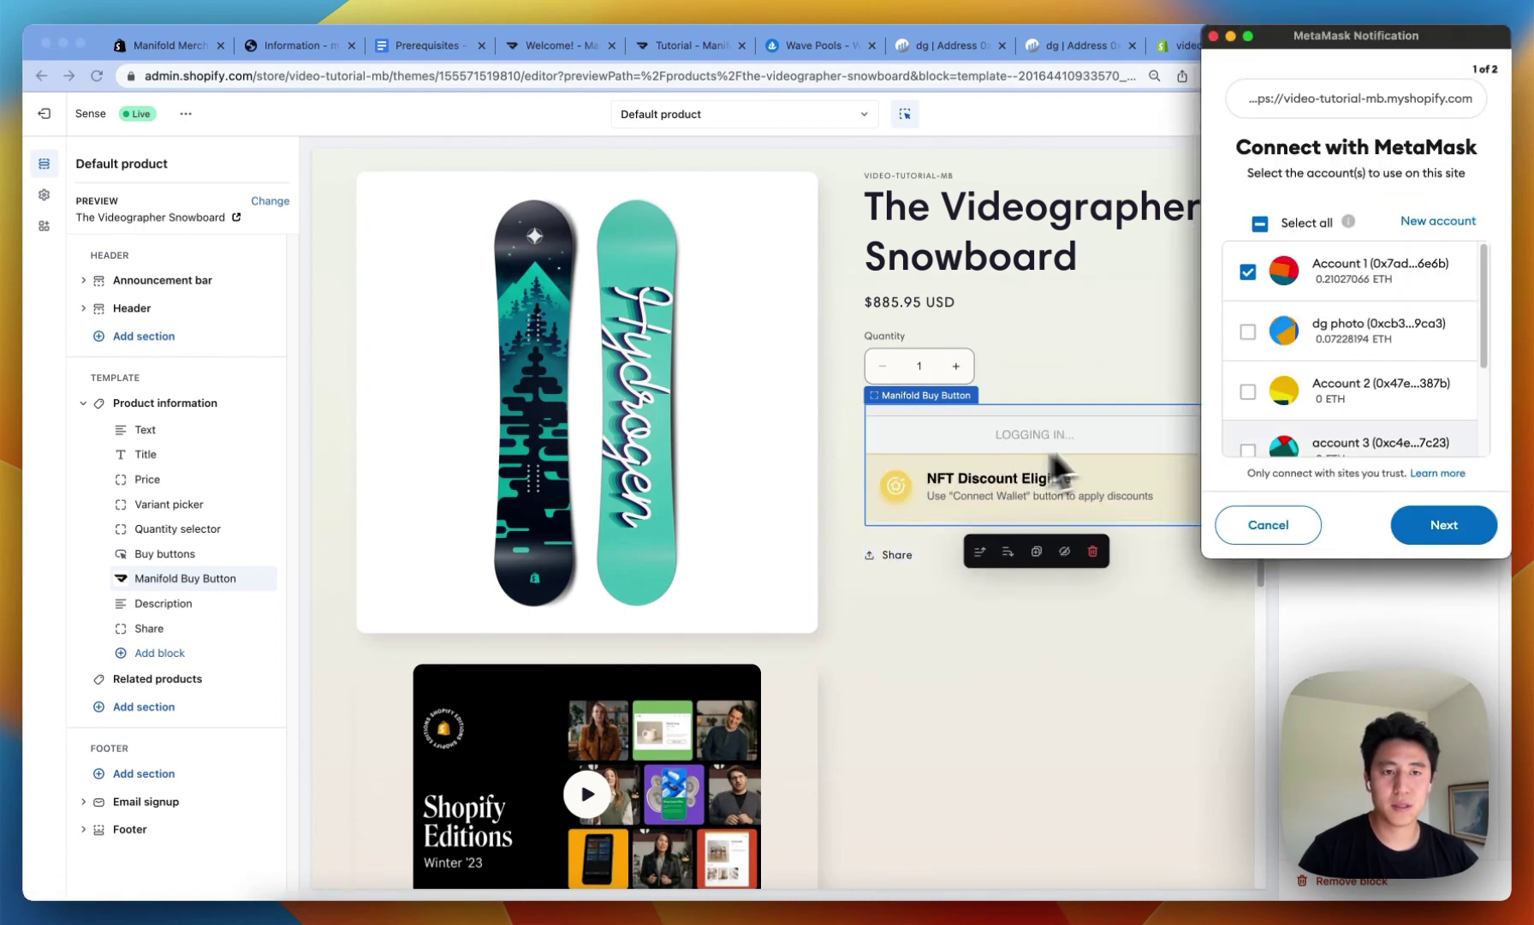
left_click(1439, 526)
left_click(1447, 528)
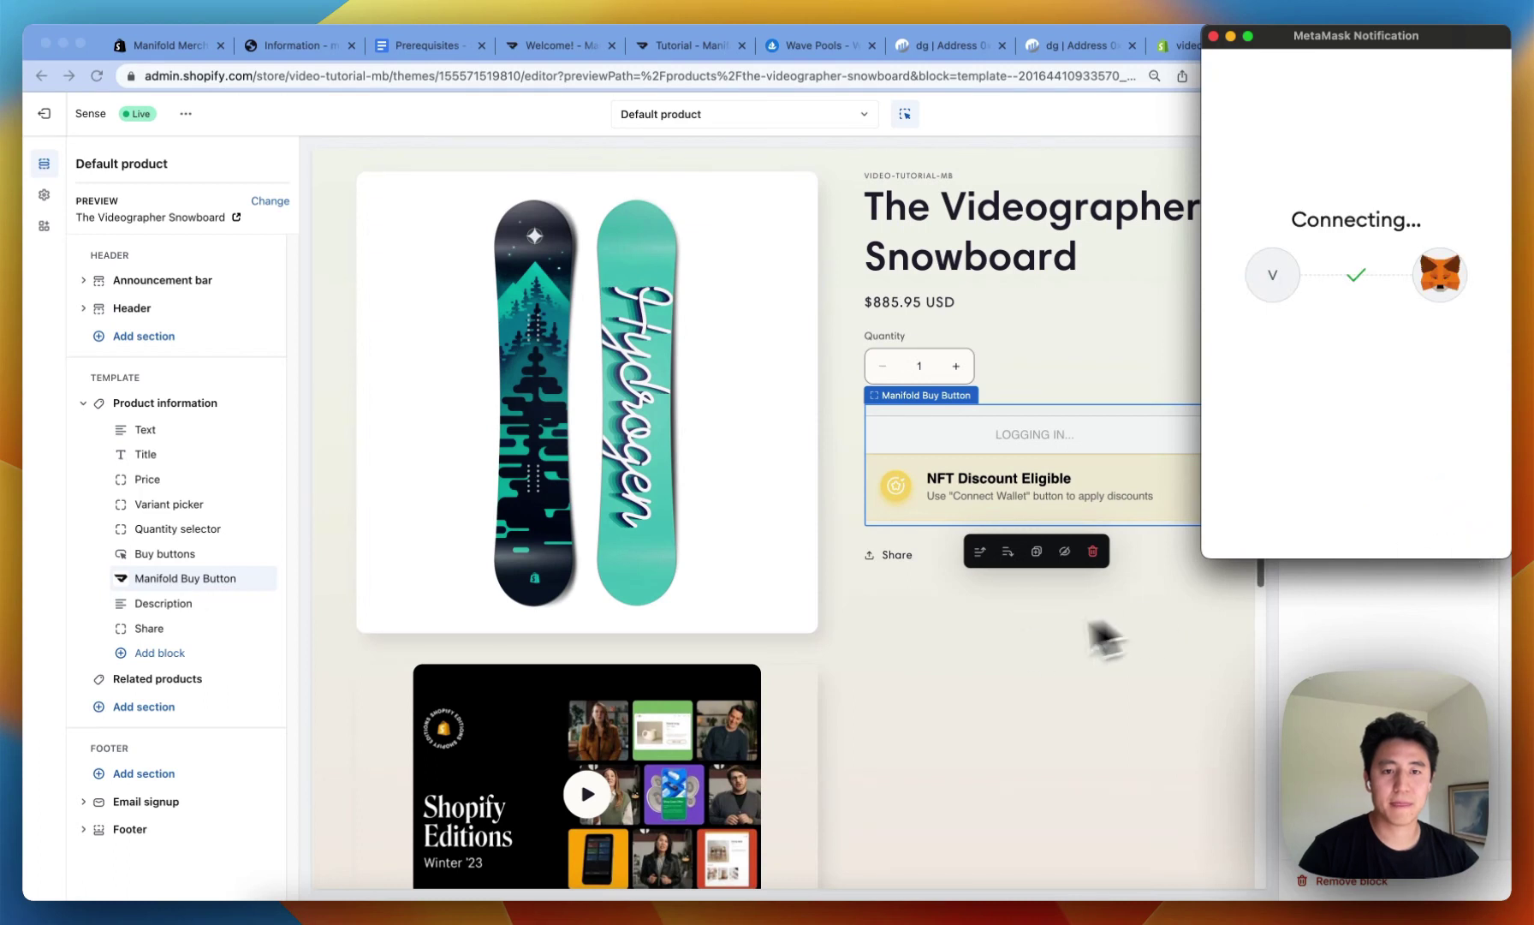
left_click(1430, 524)
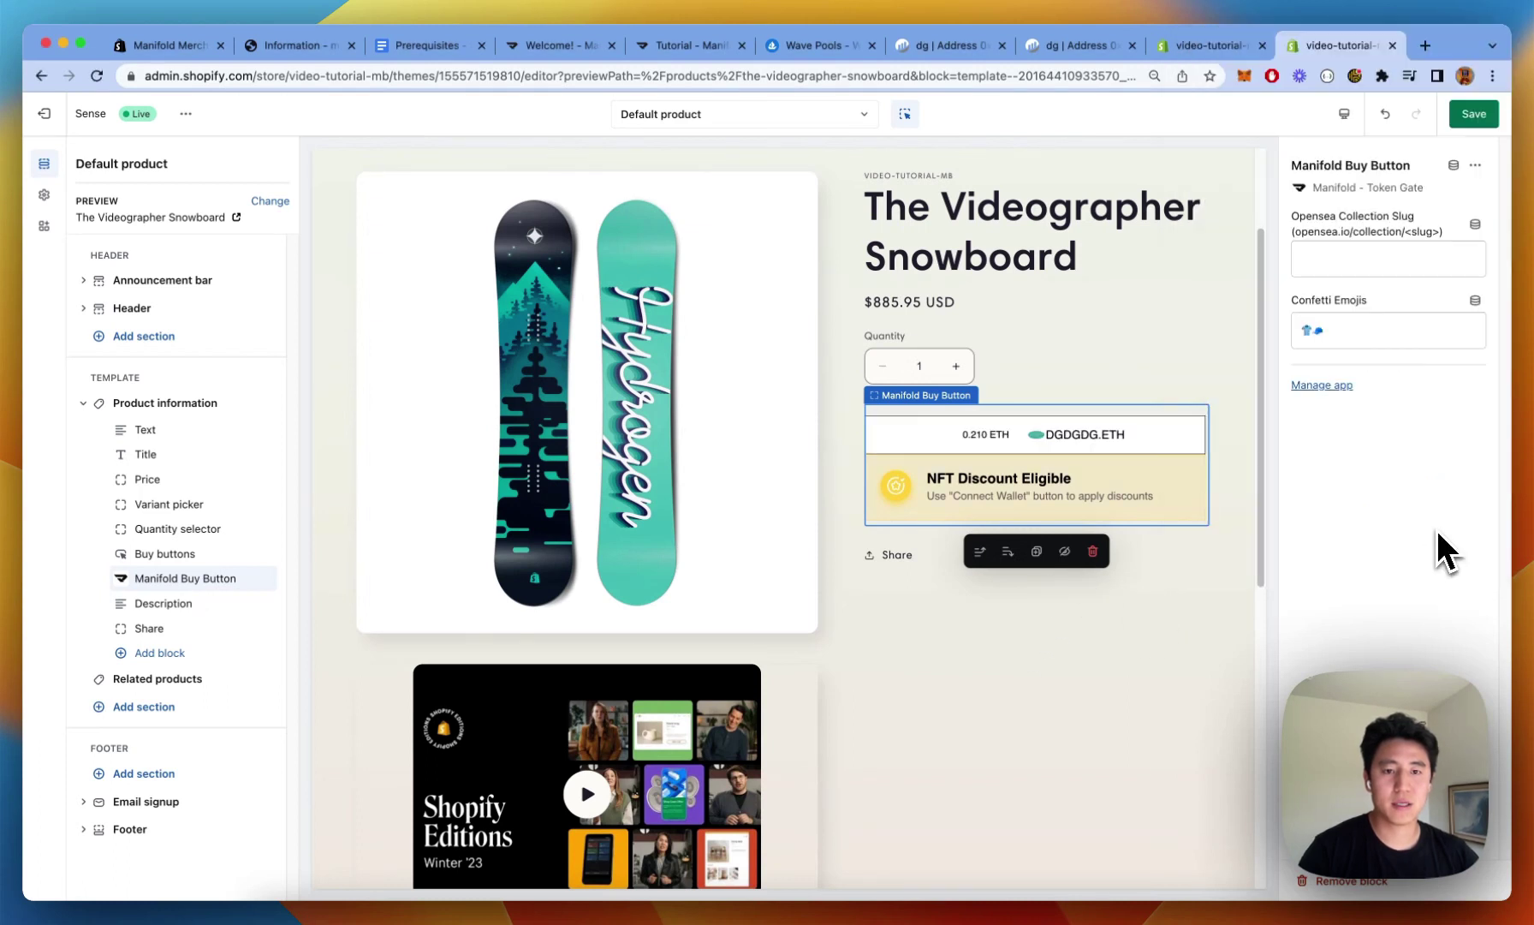
Apply the 721 edition #2/2 token's 100% NFT discount to the snowboard
left_click(1075, 546)
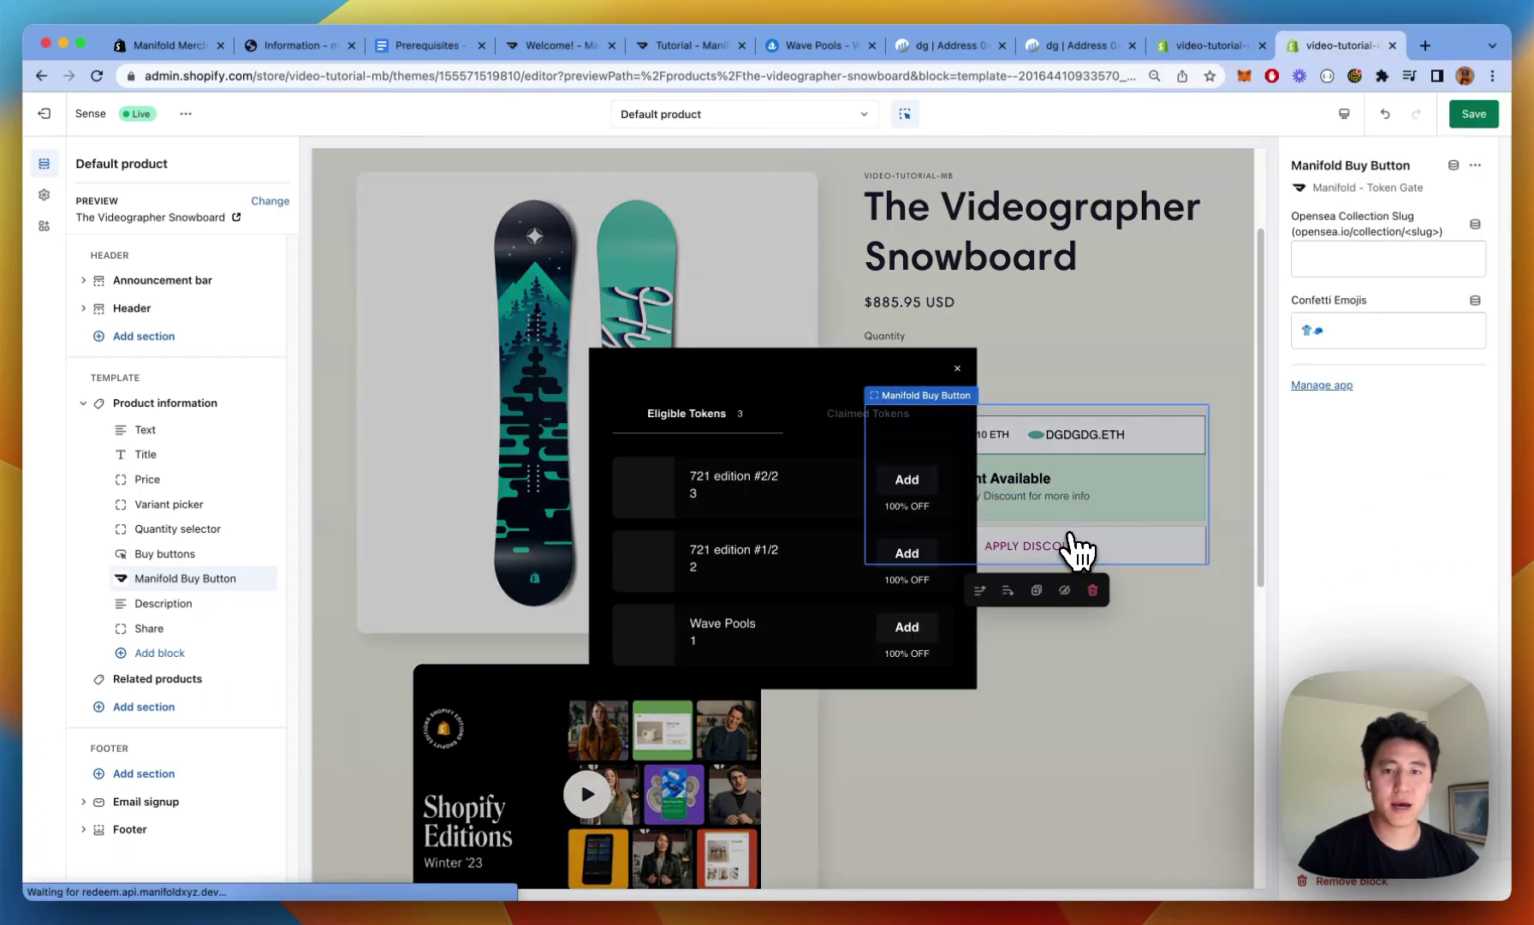
left_click(908, 481)
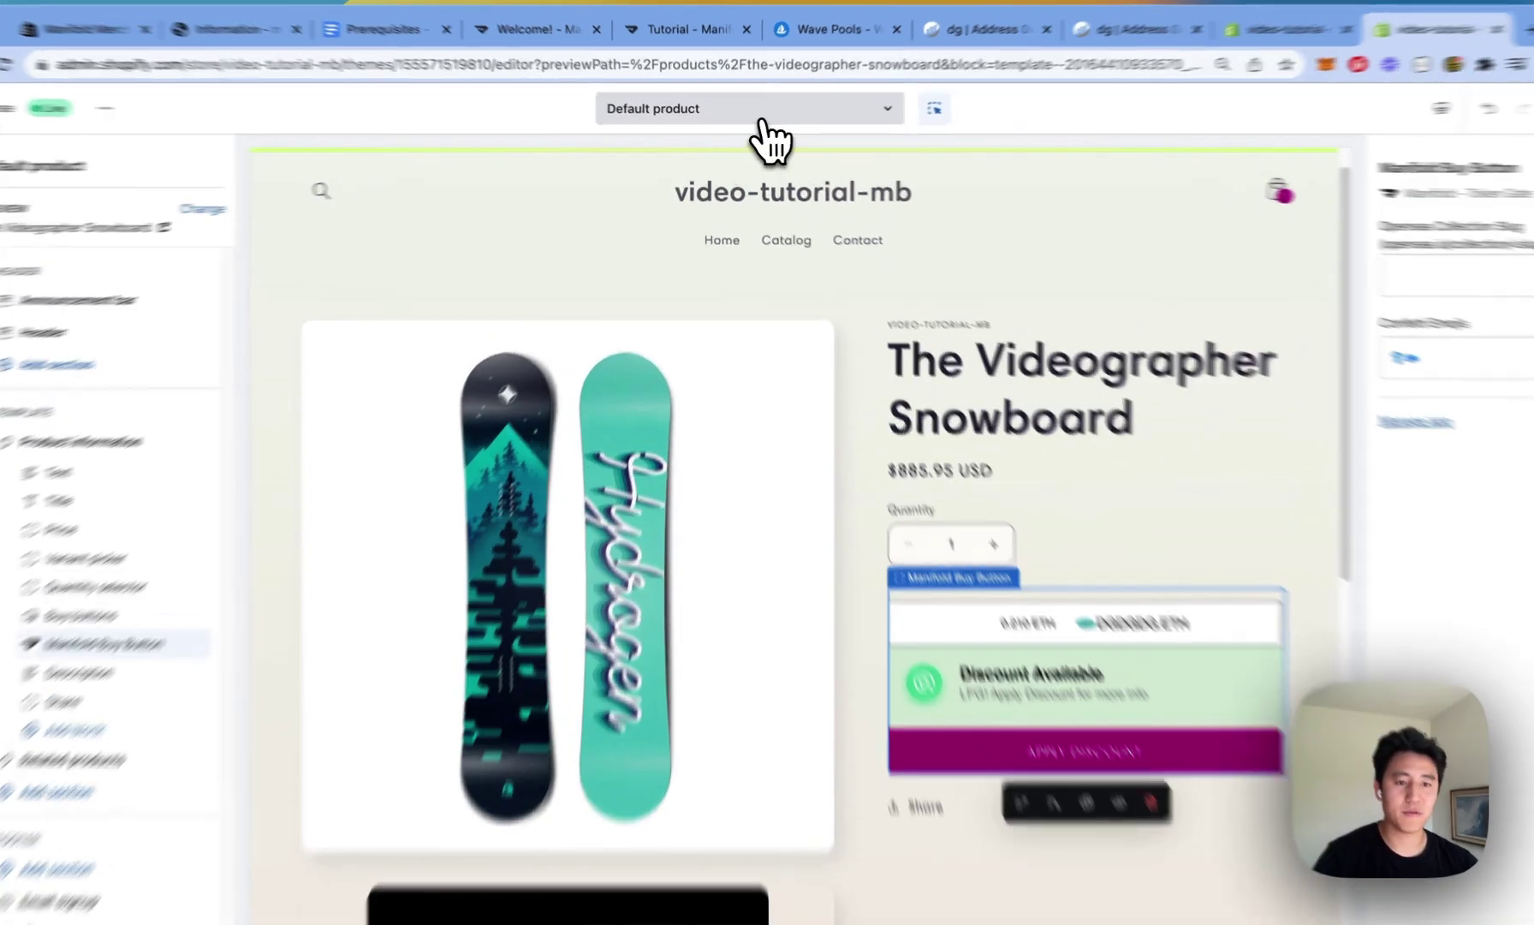
left_click(754, 120)
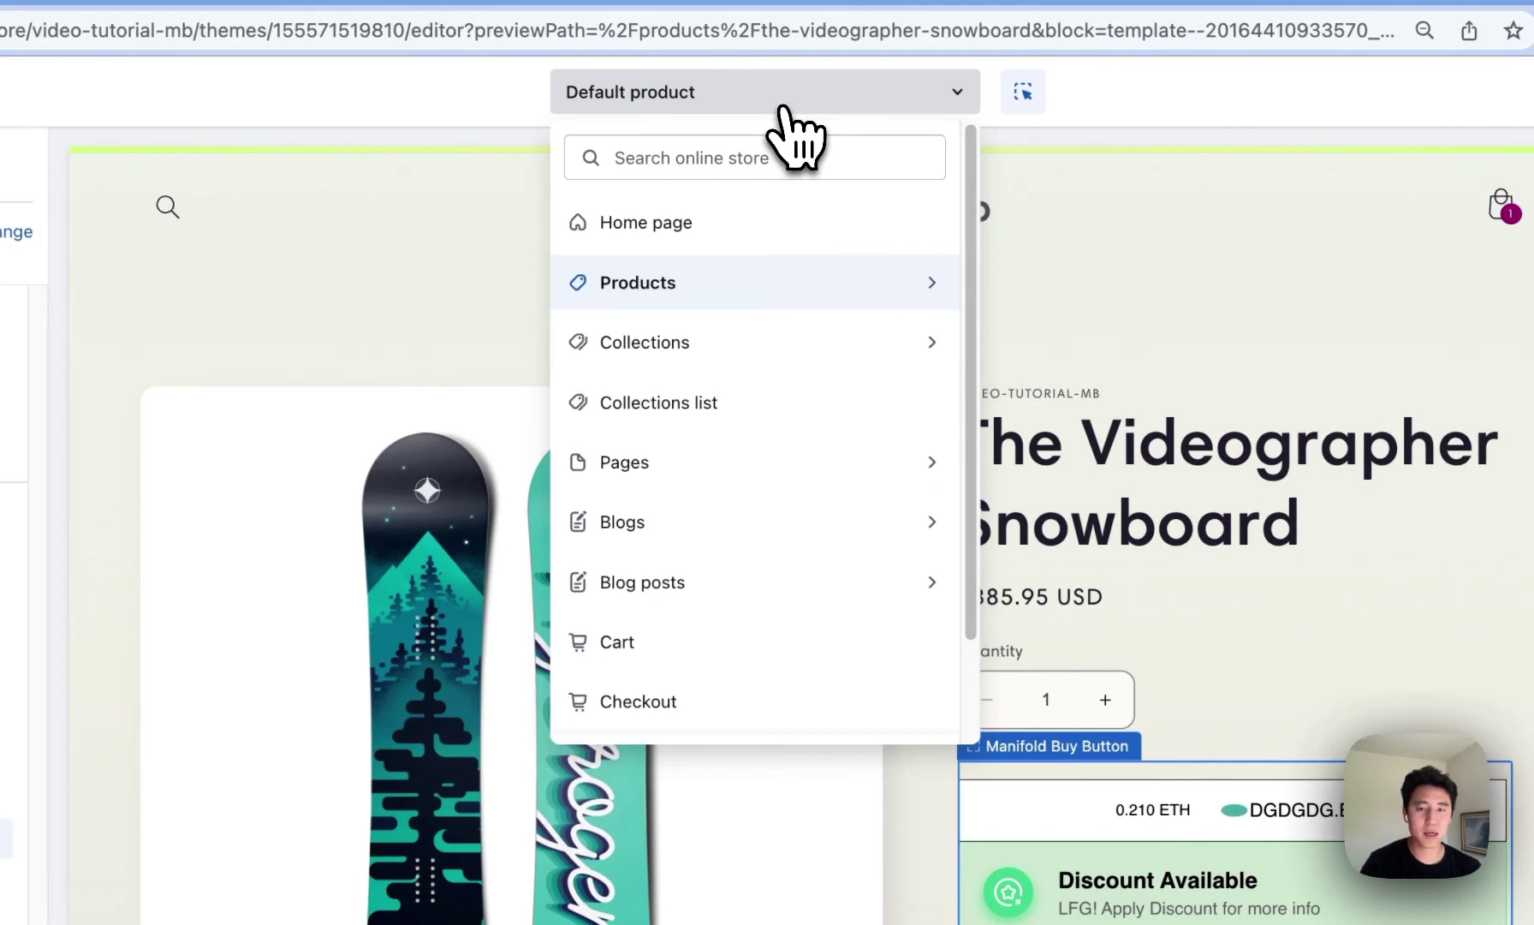
Switch to the Cart template and add Manifold Checkout Buttons under Subtotal
left_click(751, 656)
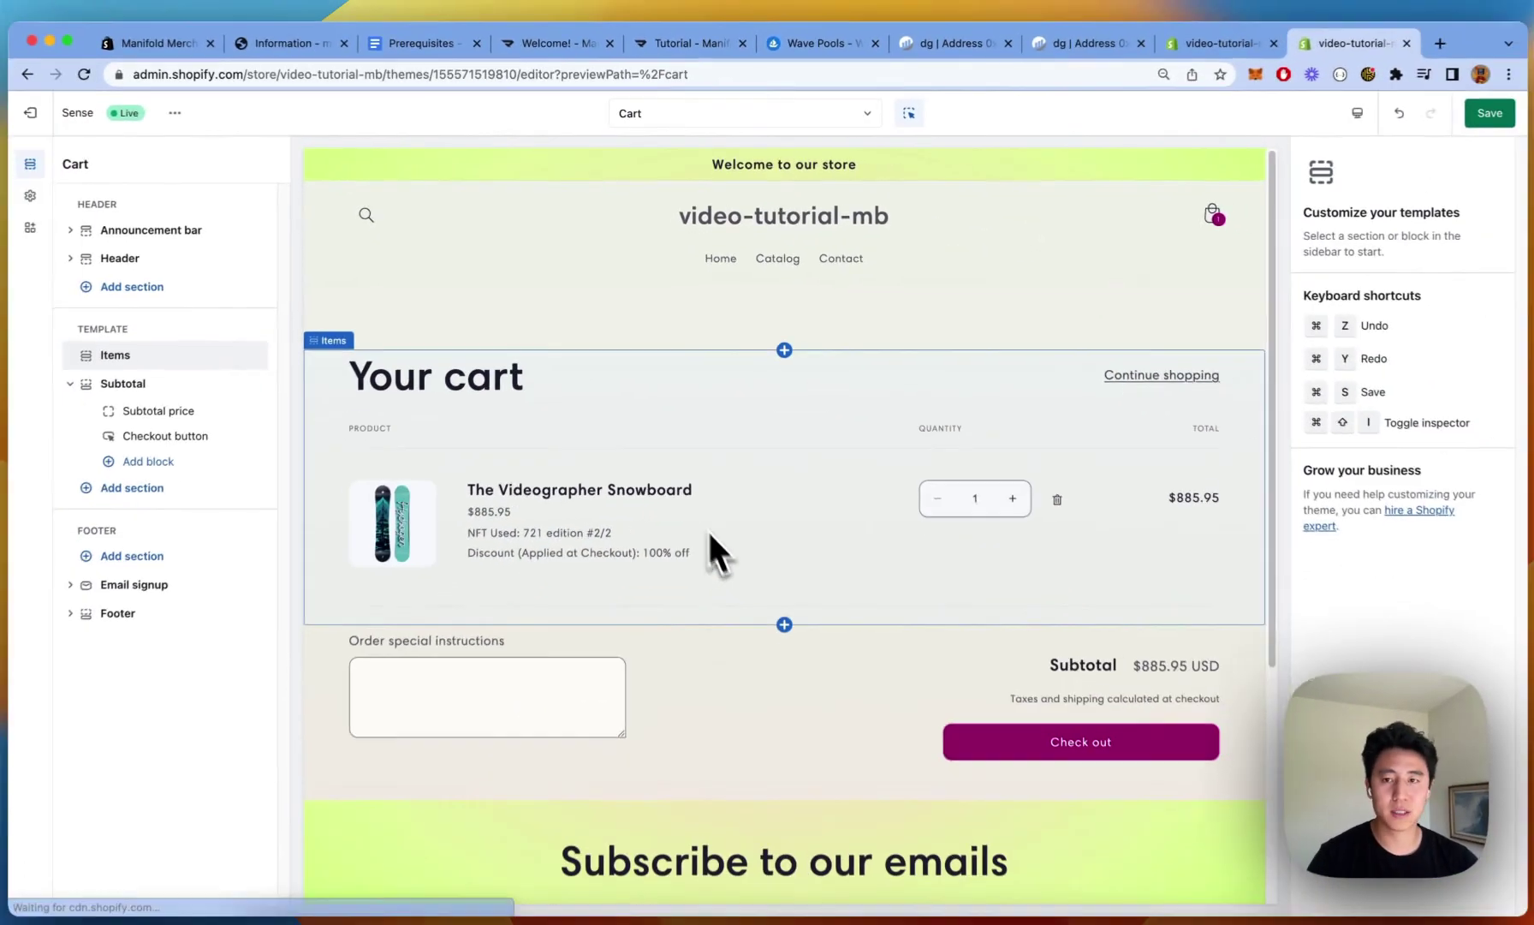
scroll(712, 745, "down", 1)
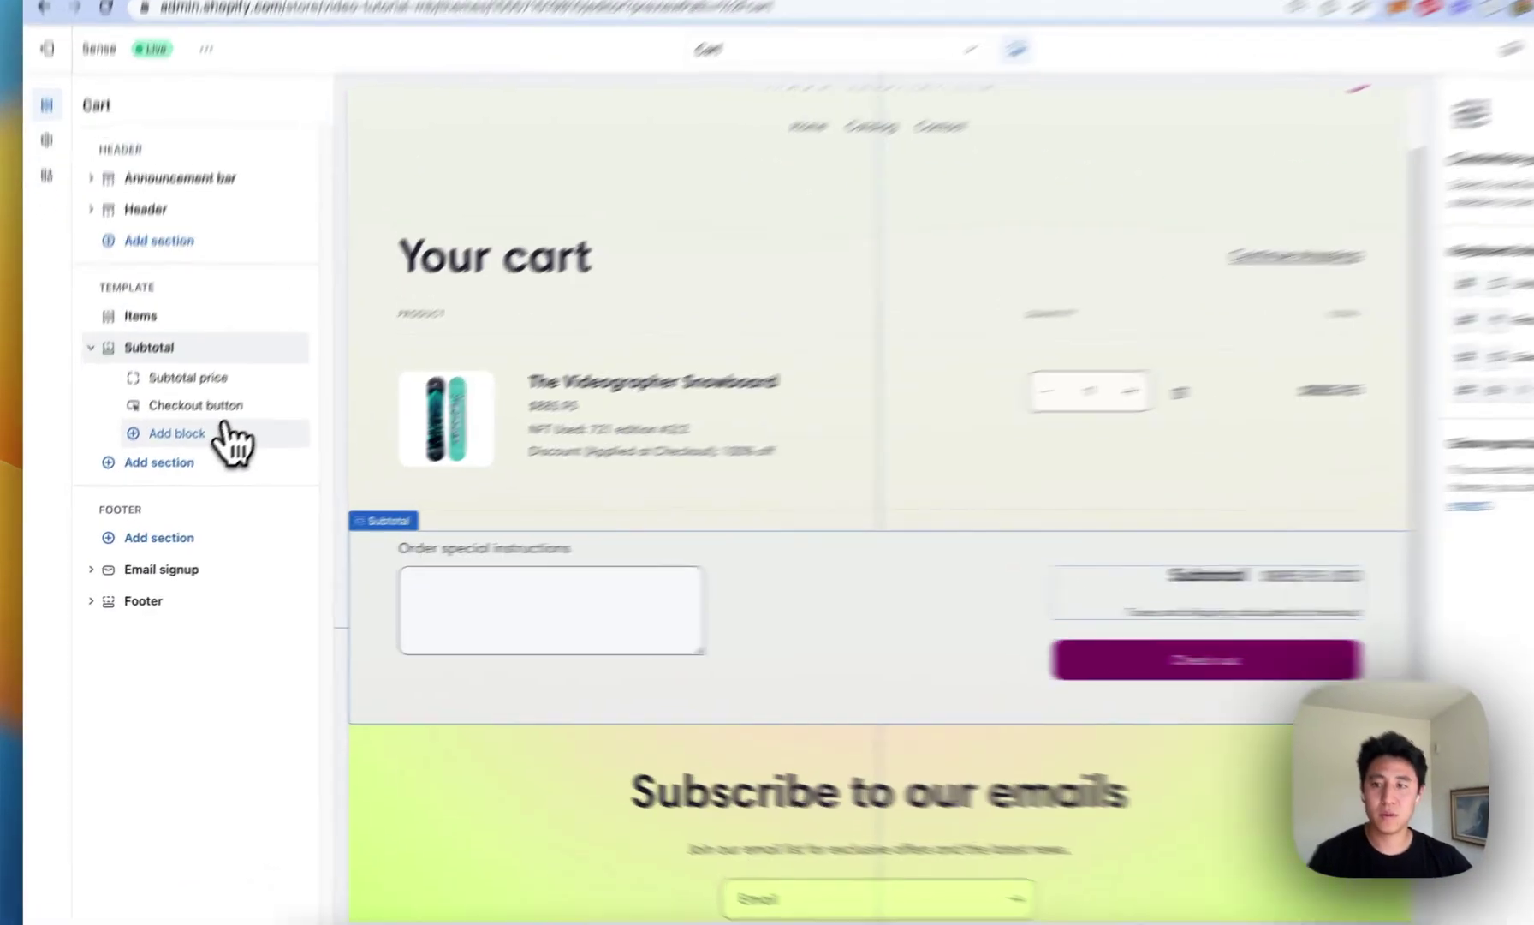
left_click(201, 457)
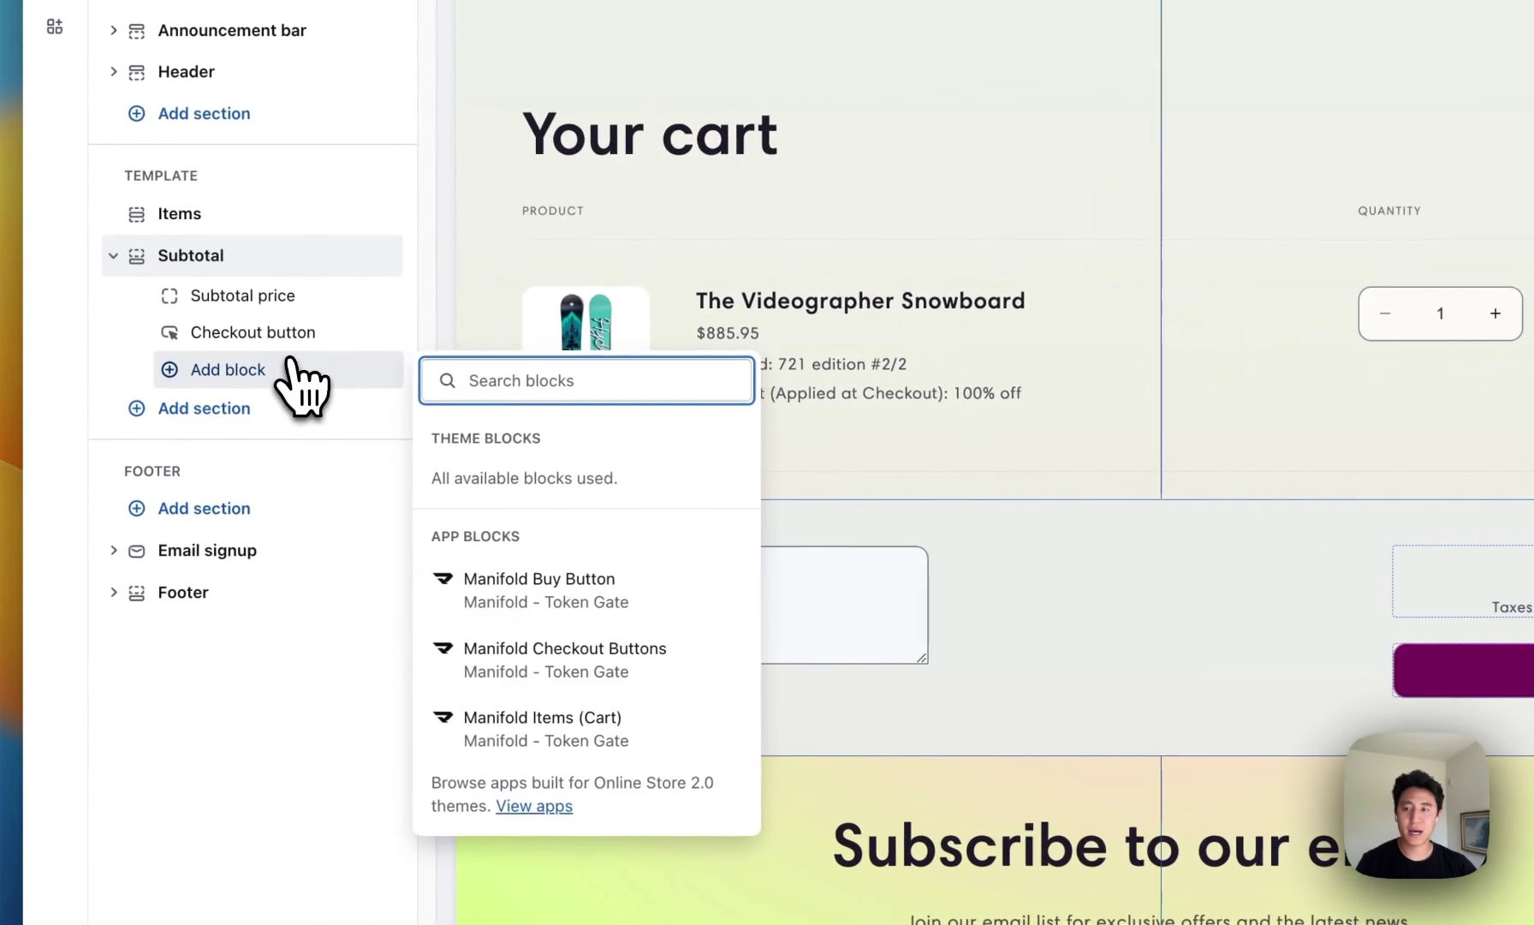
left_click(683, 659)
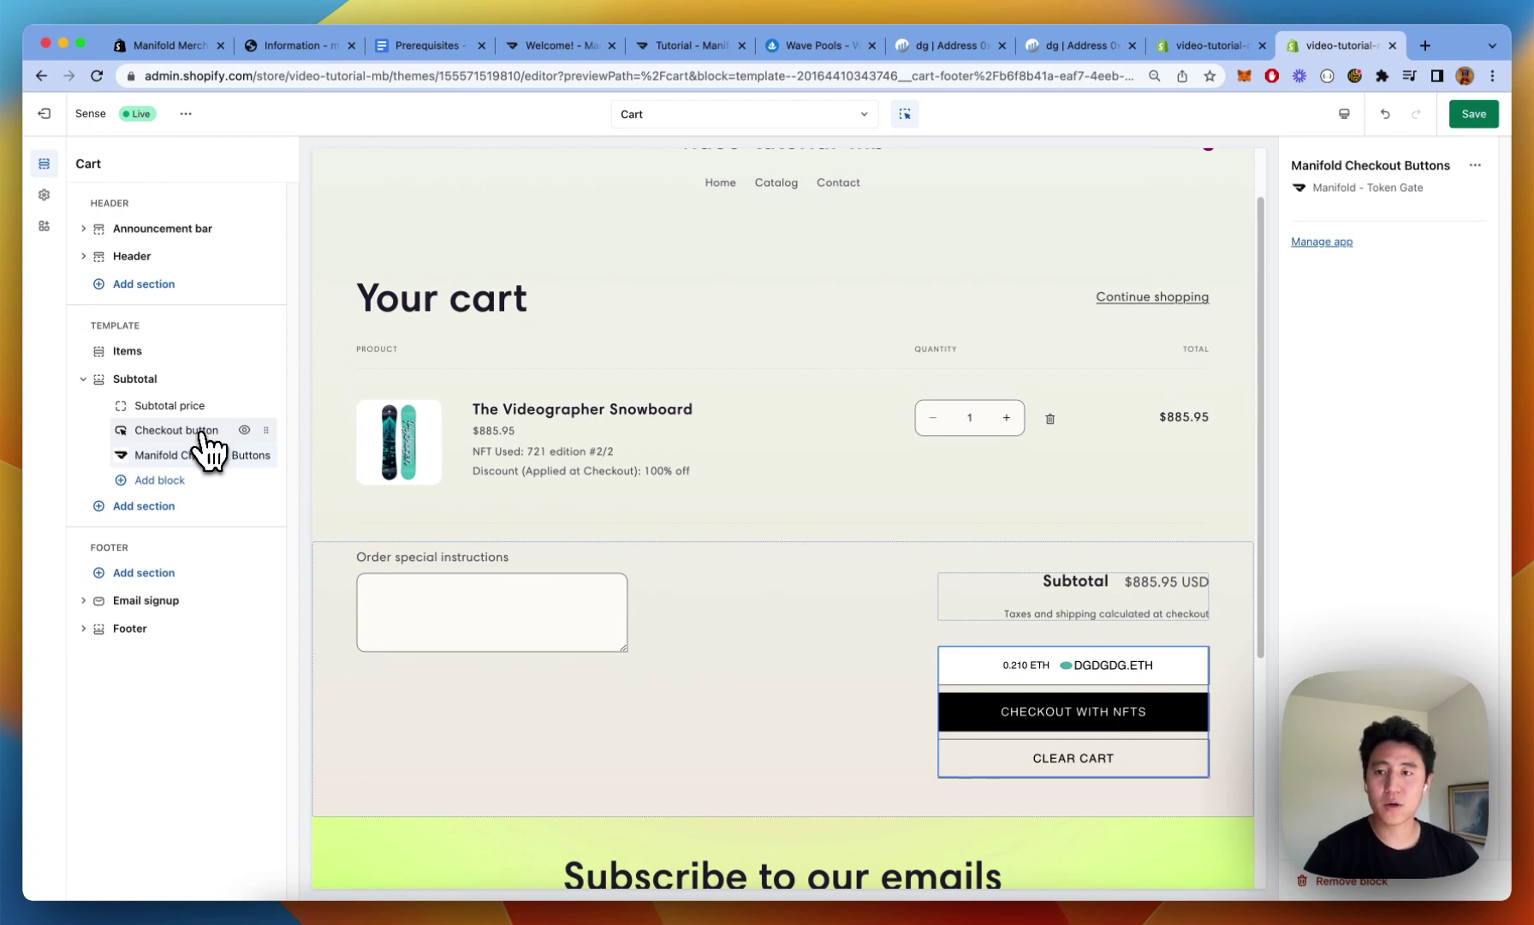
Add the Manifold Items (Cart) app section to the cart template
left_click(180, 506)
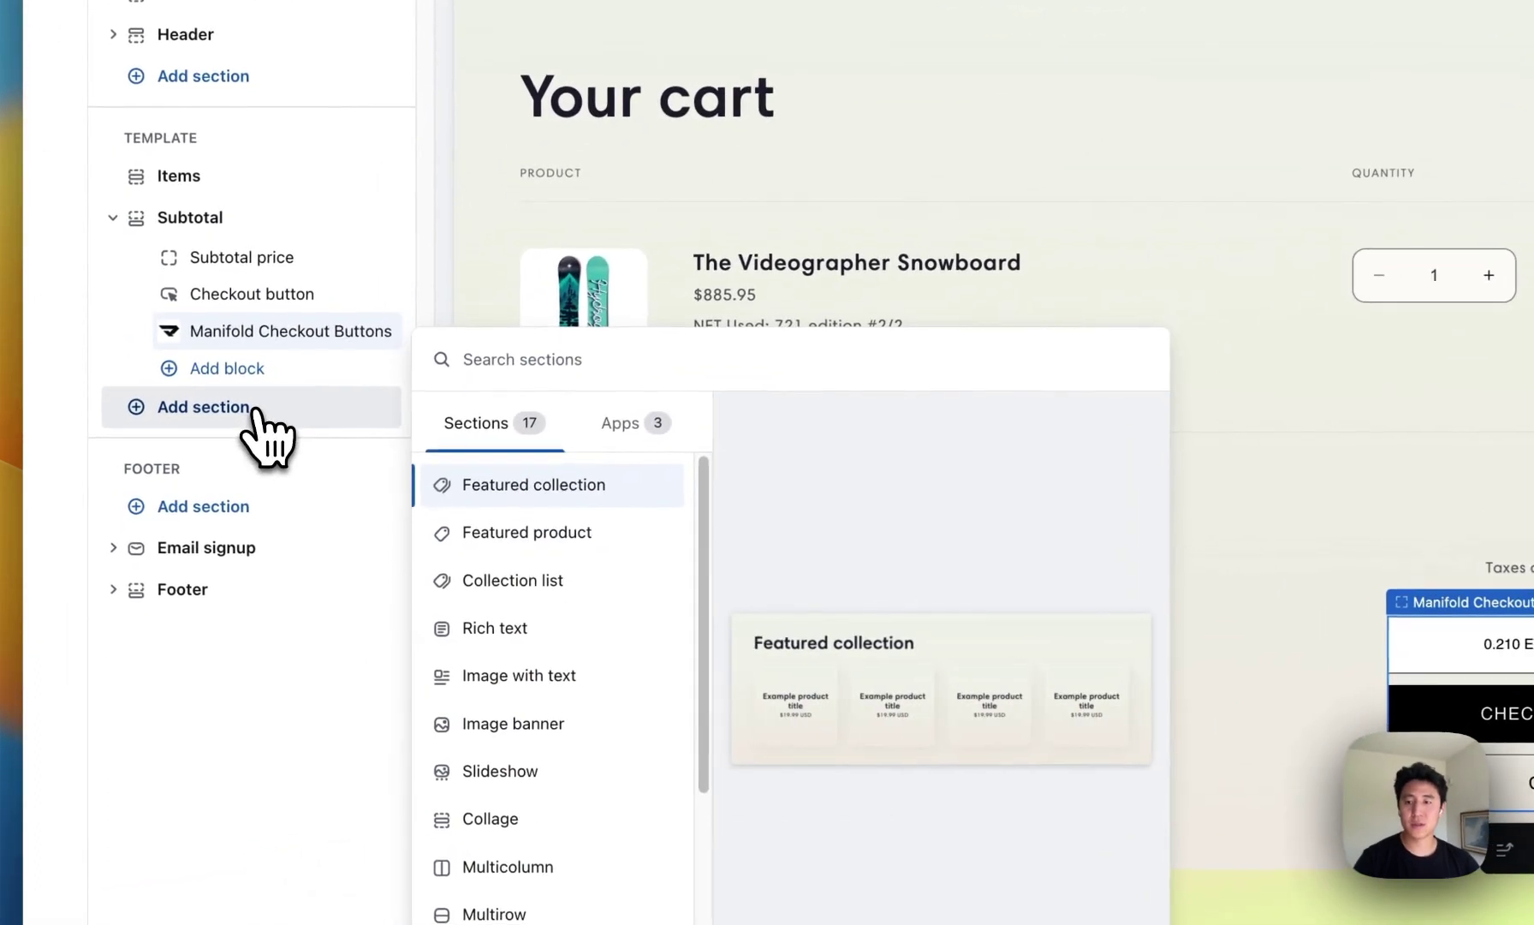
left_click(638, 424)
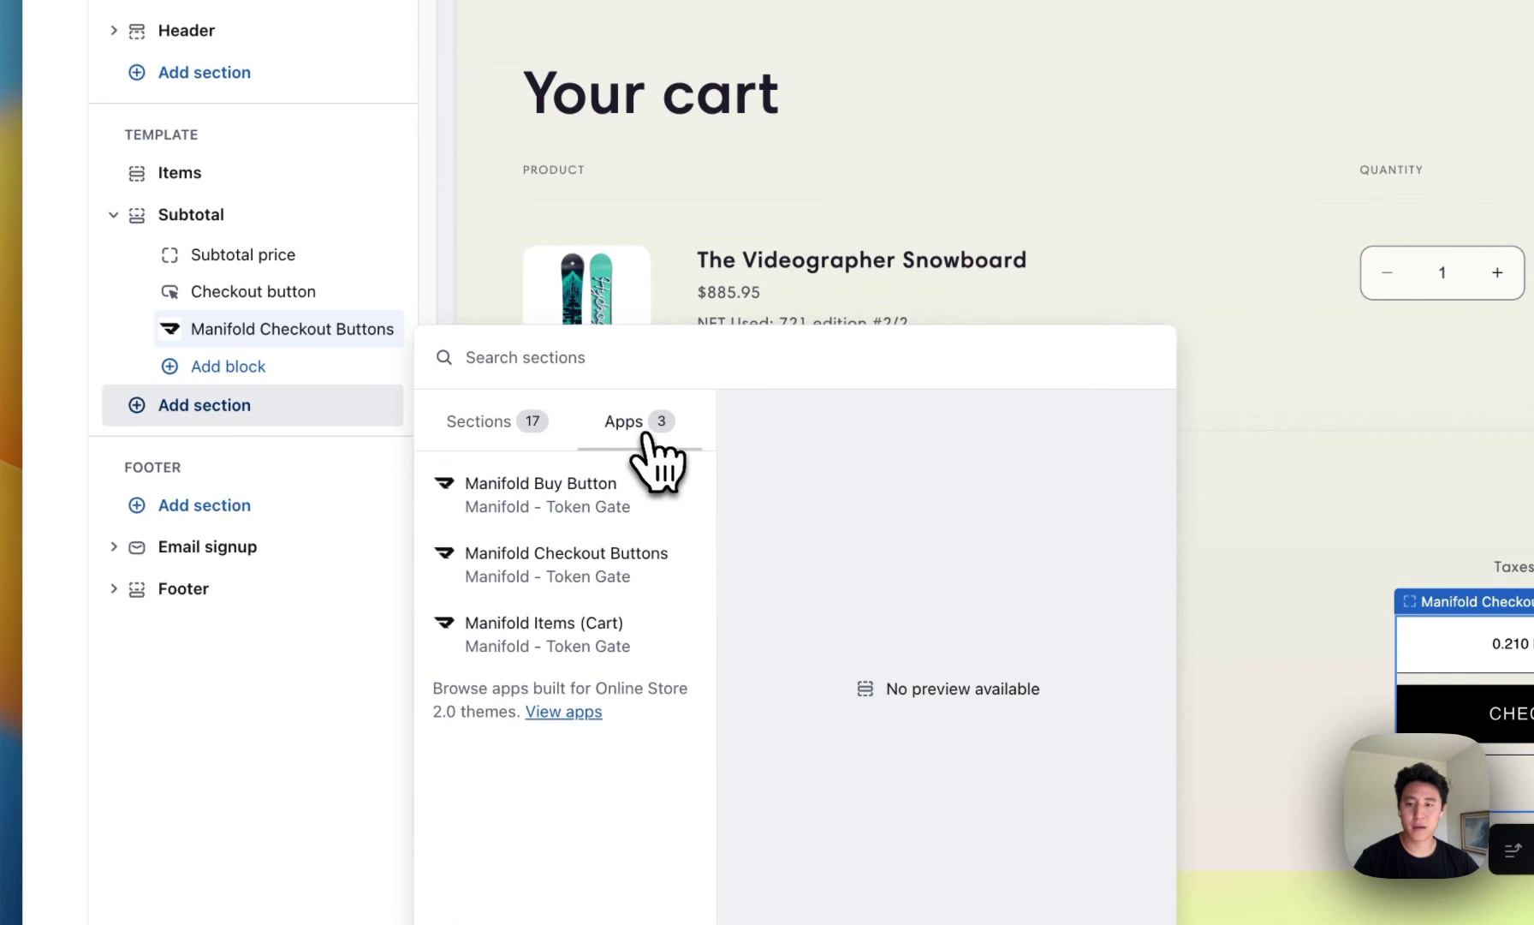
left_click(592, 651)
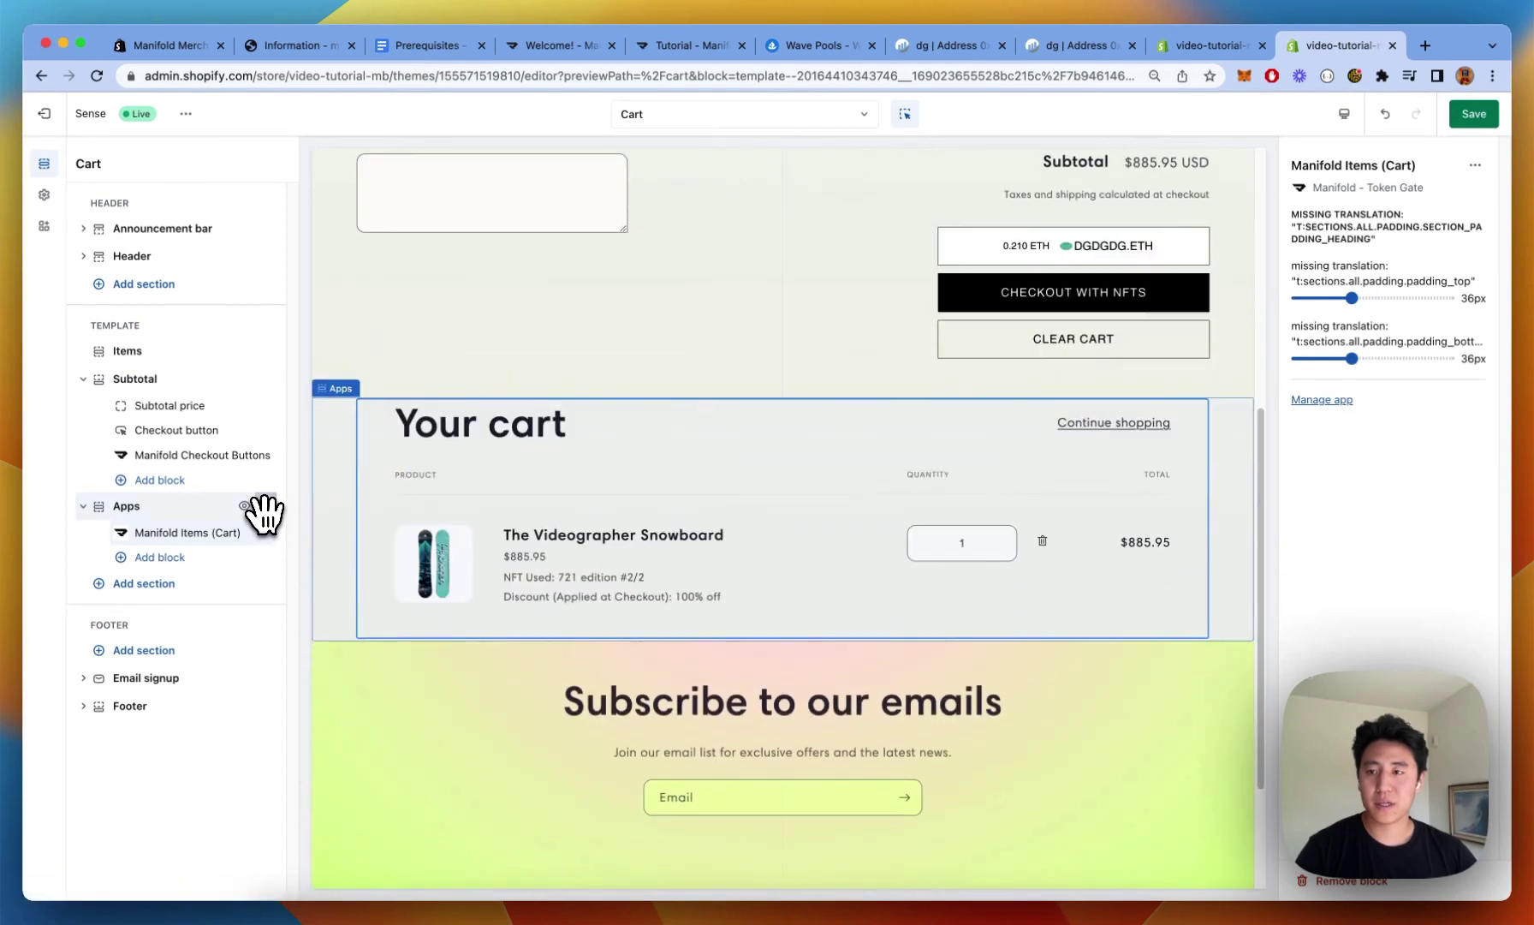
Move the Apps section above Subtotal, hide the default Items section, and save the template
left_click_drag(265, 511, 235, 383)
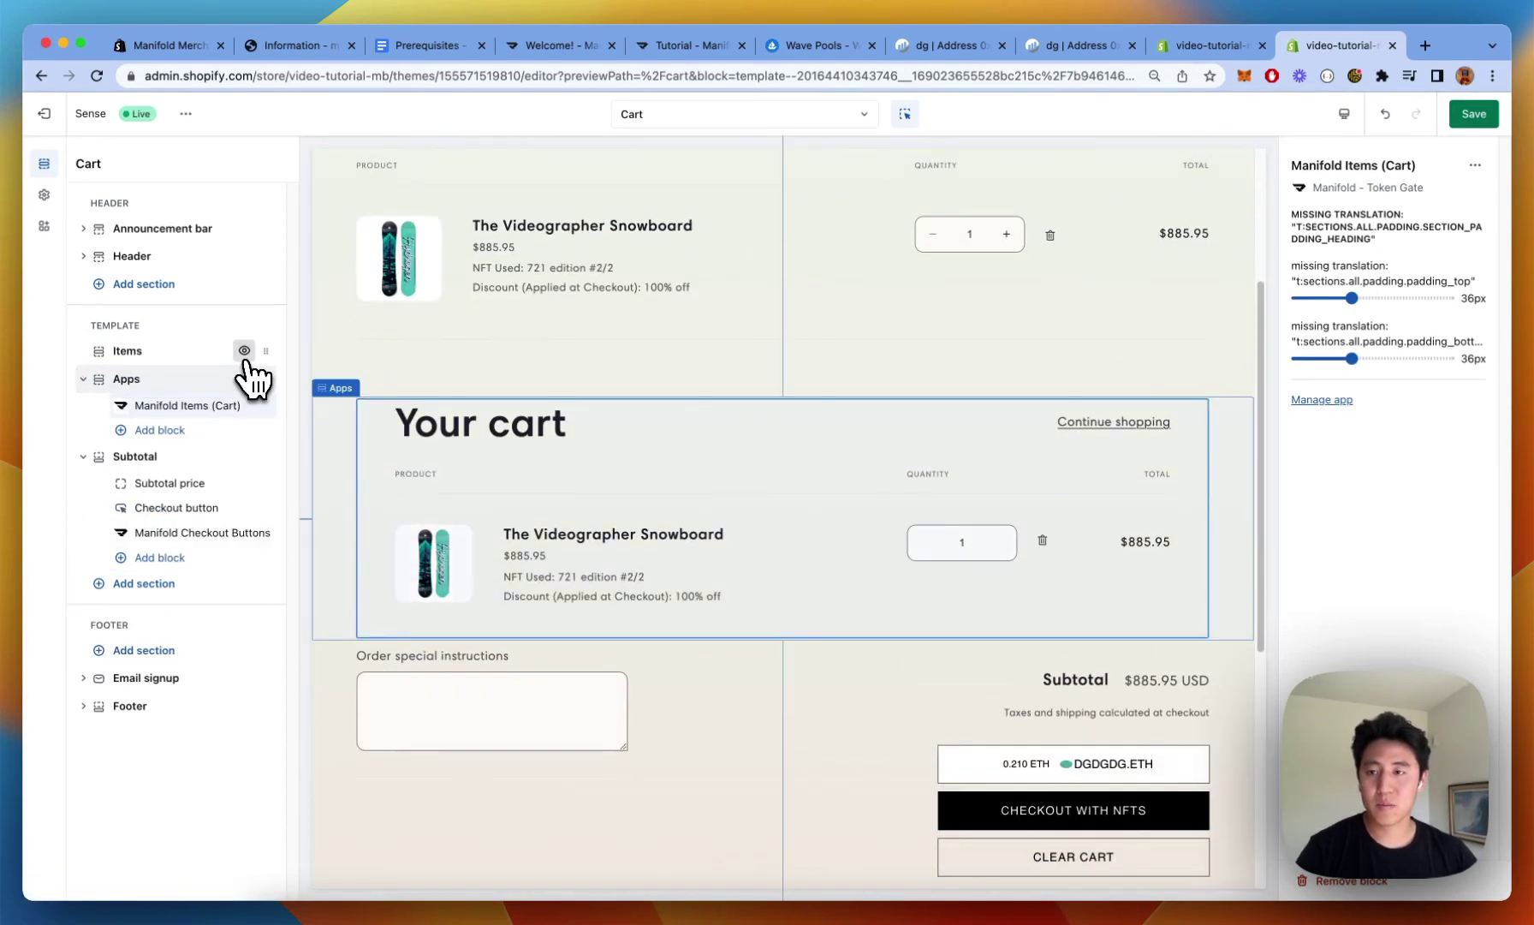
left_click(244, 351)
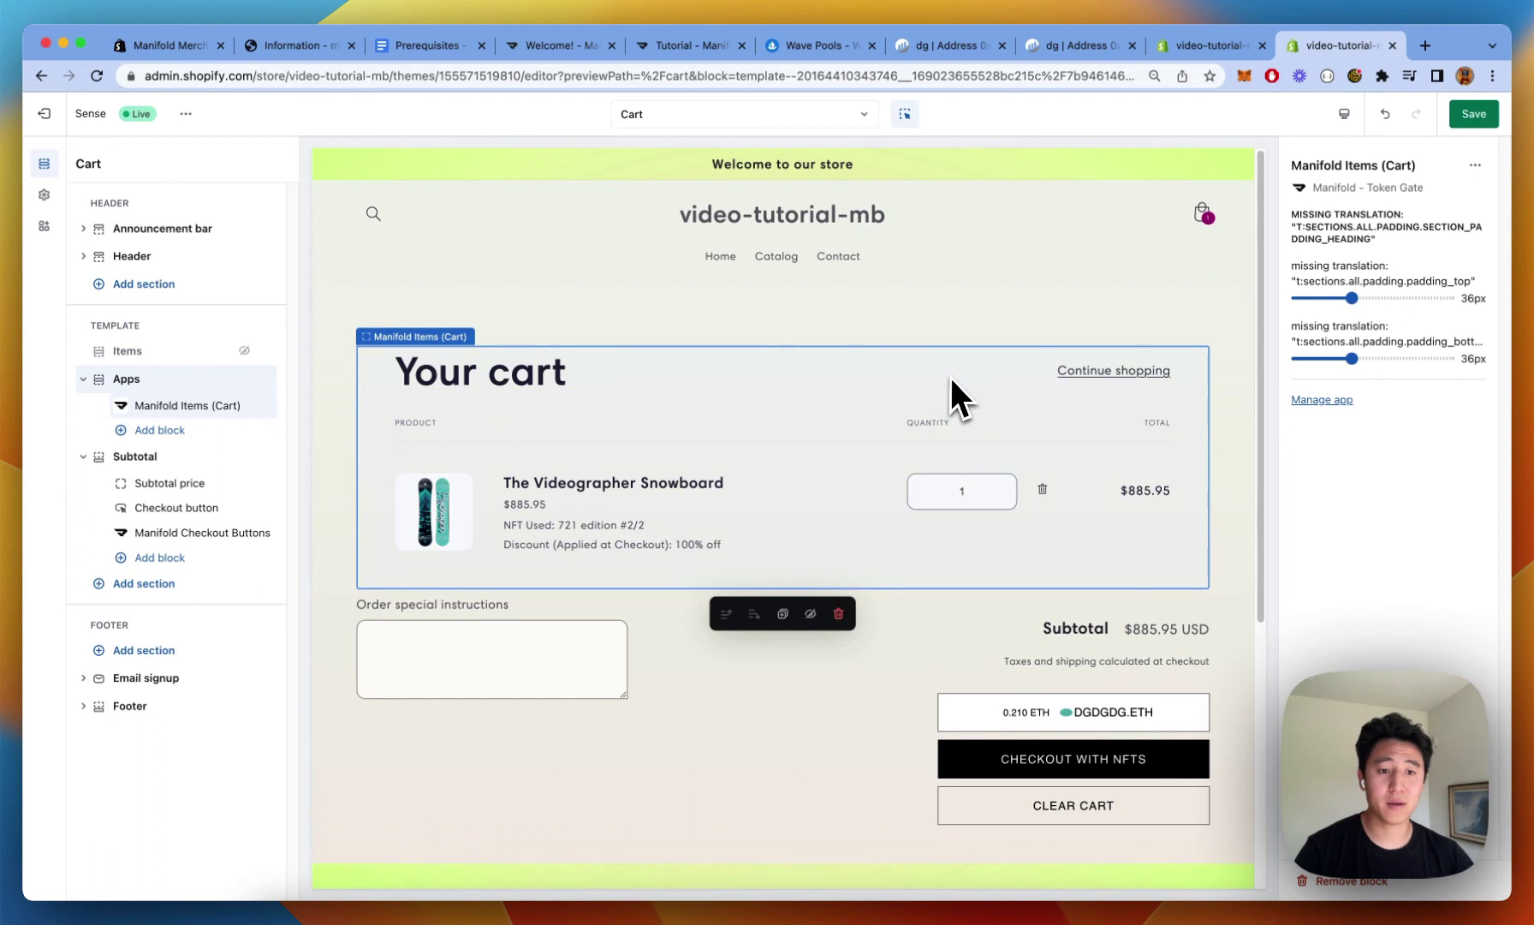
left_click(1474, 114)
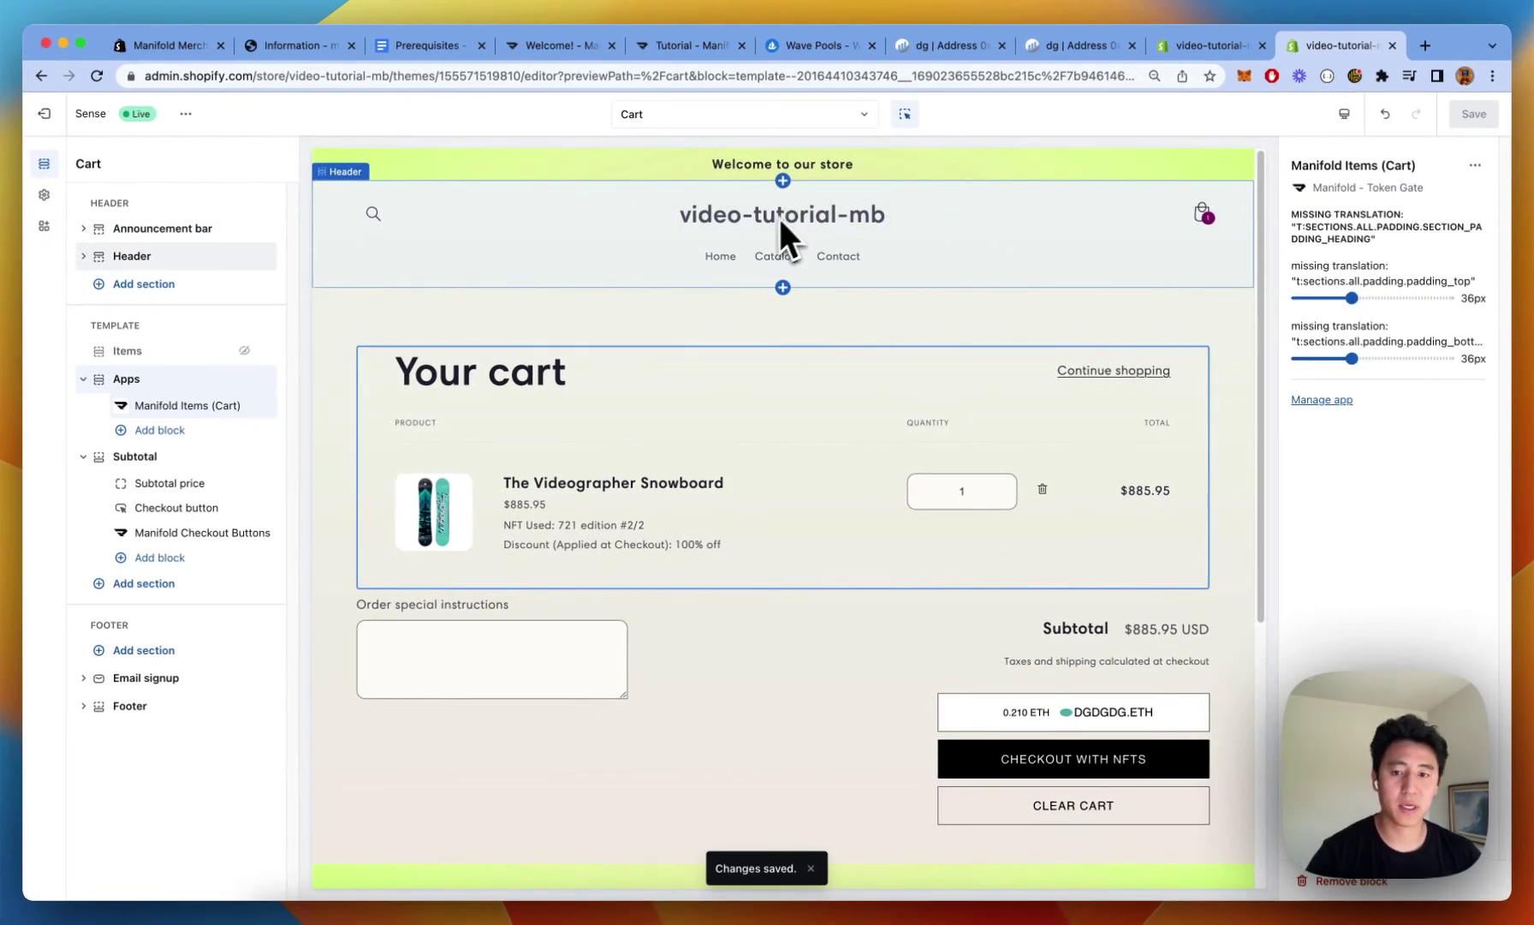
key("ctrl+shift+Tab")
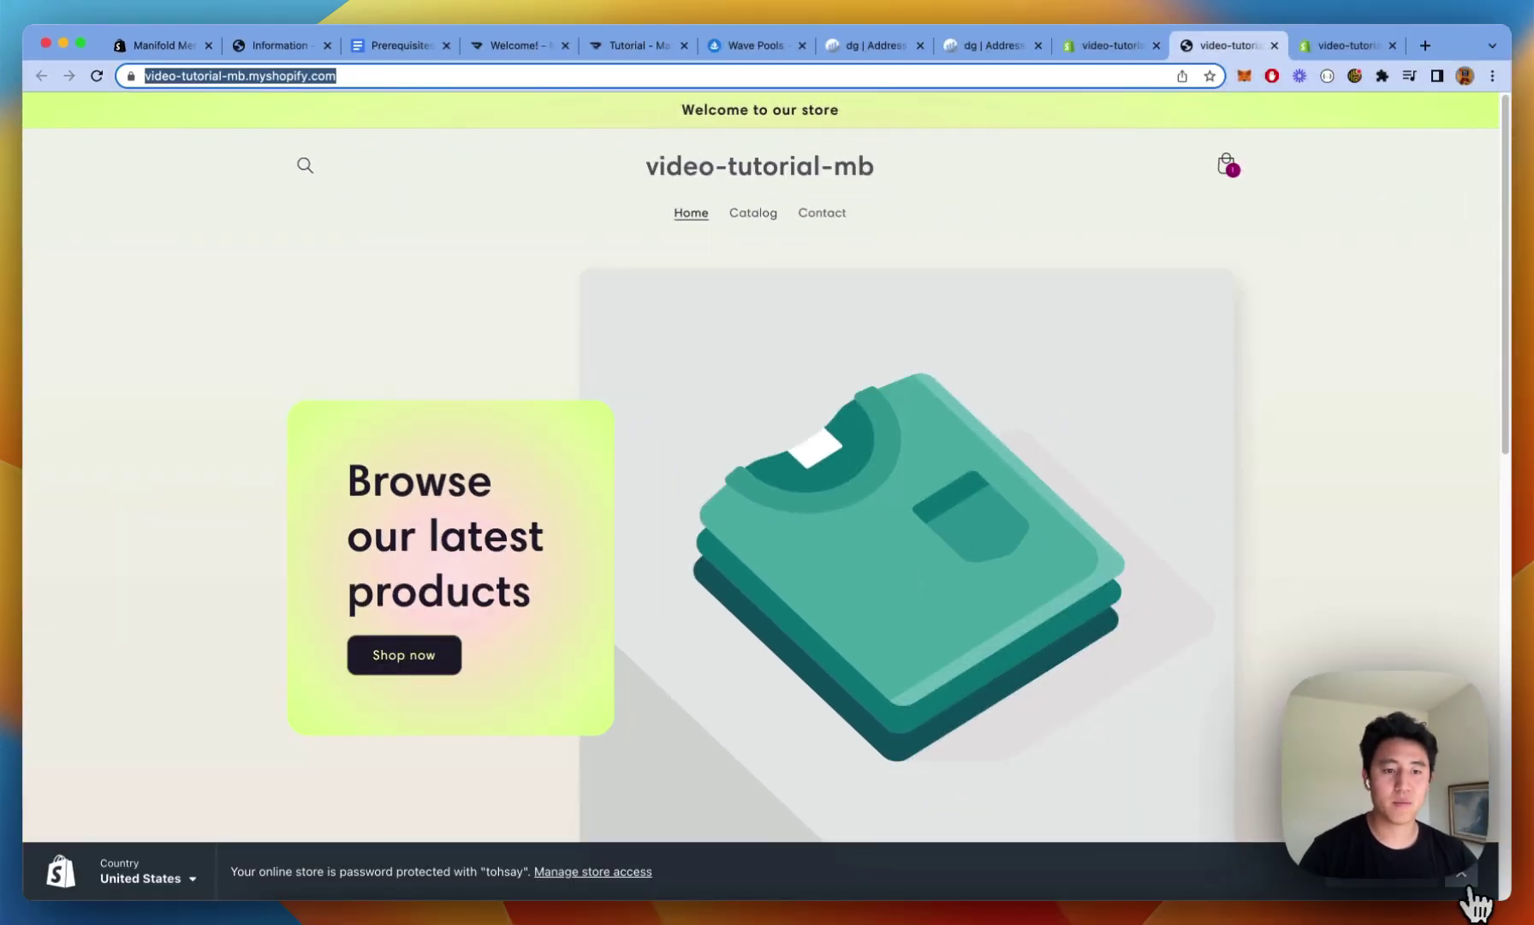
Dismiss the preview overlay and clear the storefront cart
left_click(1463, 876)
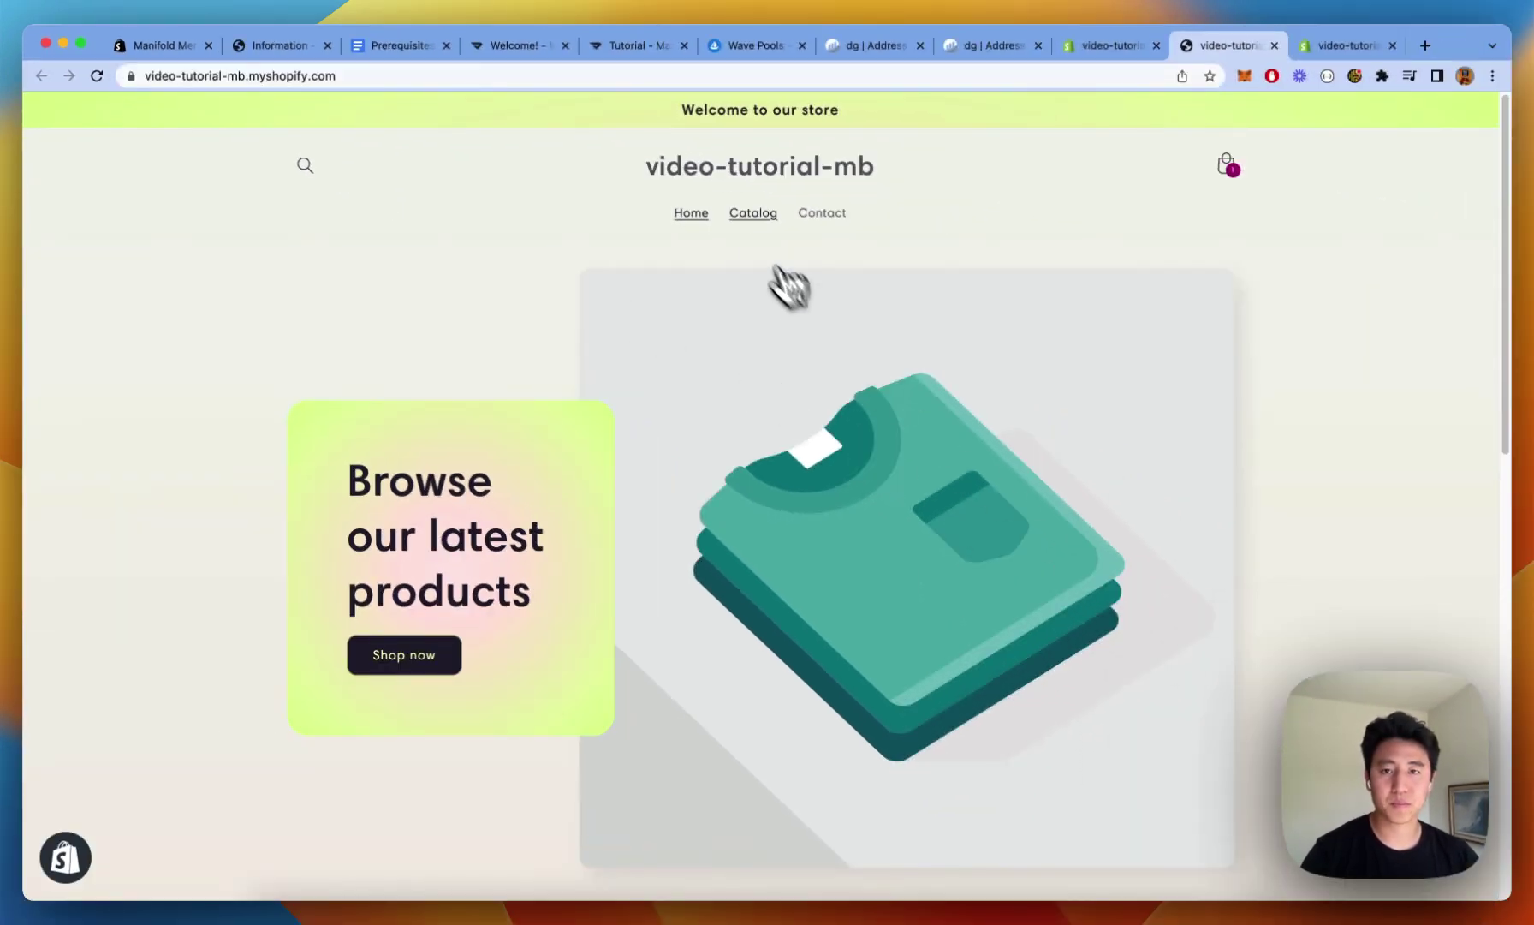
left_click(754, 221)
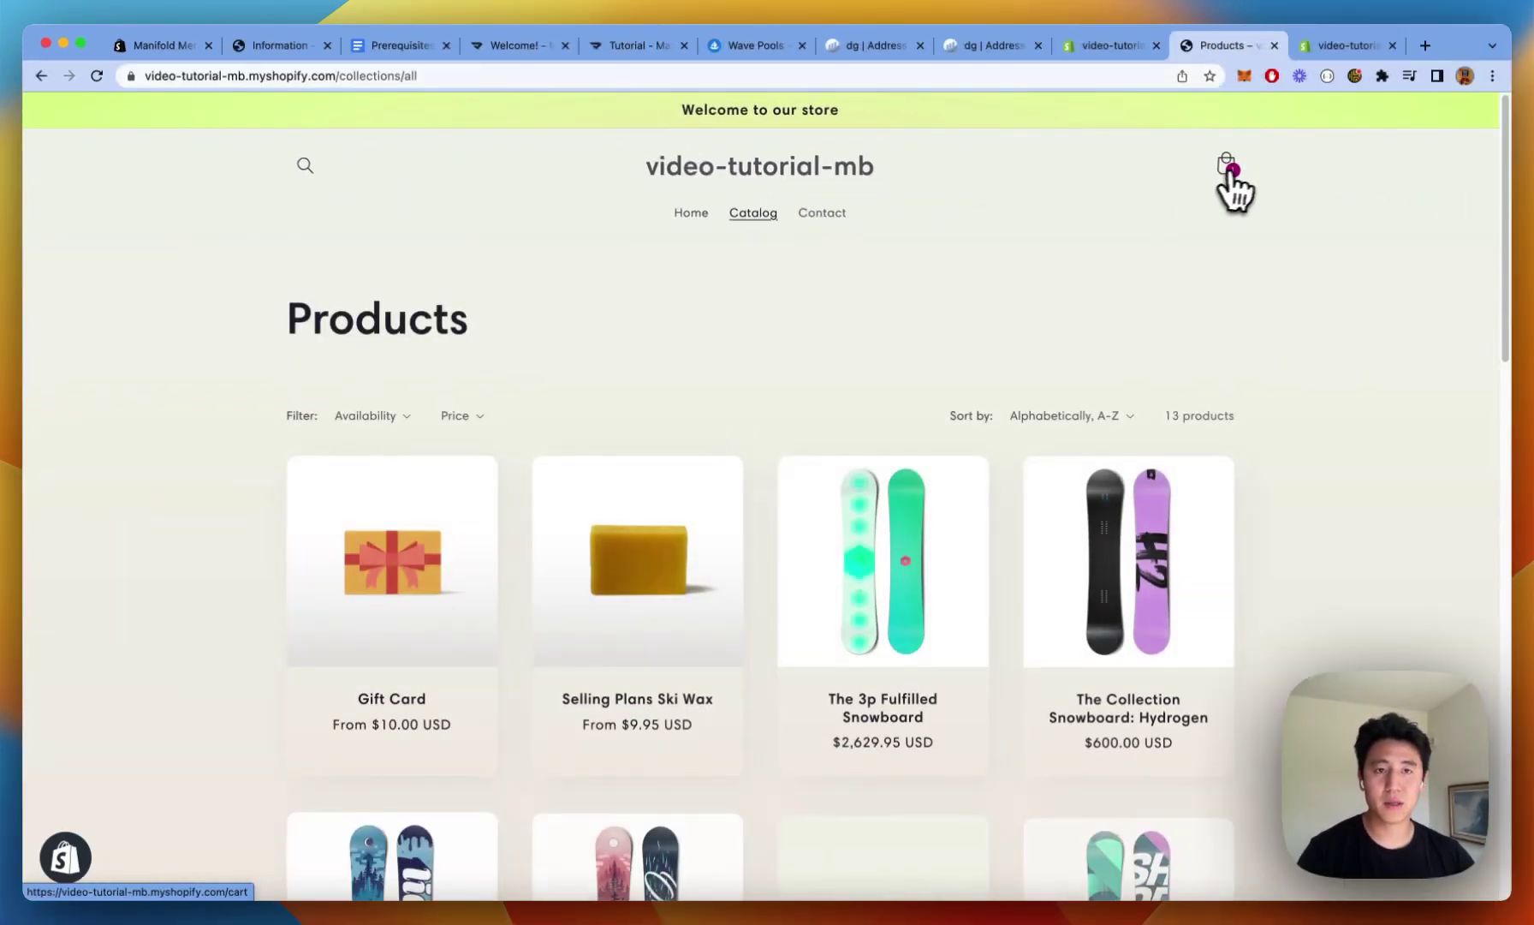
left_click(1233, 168)
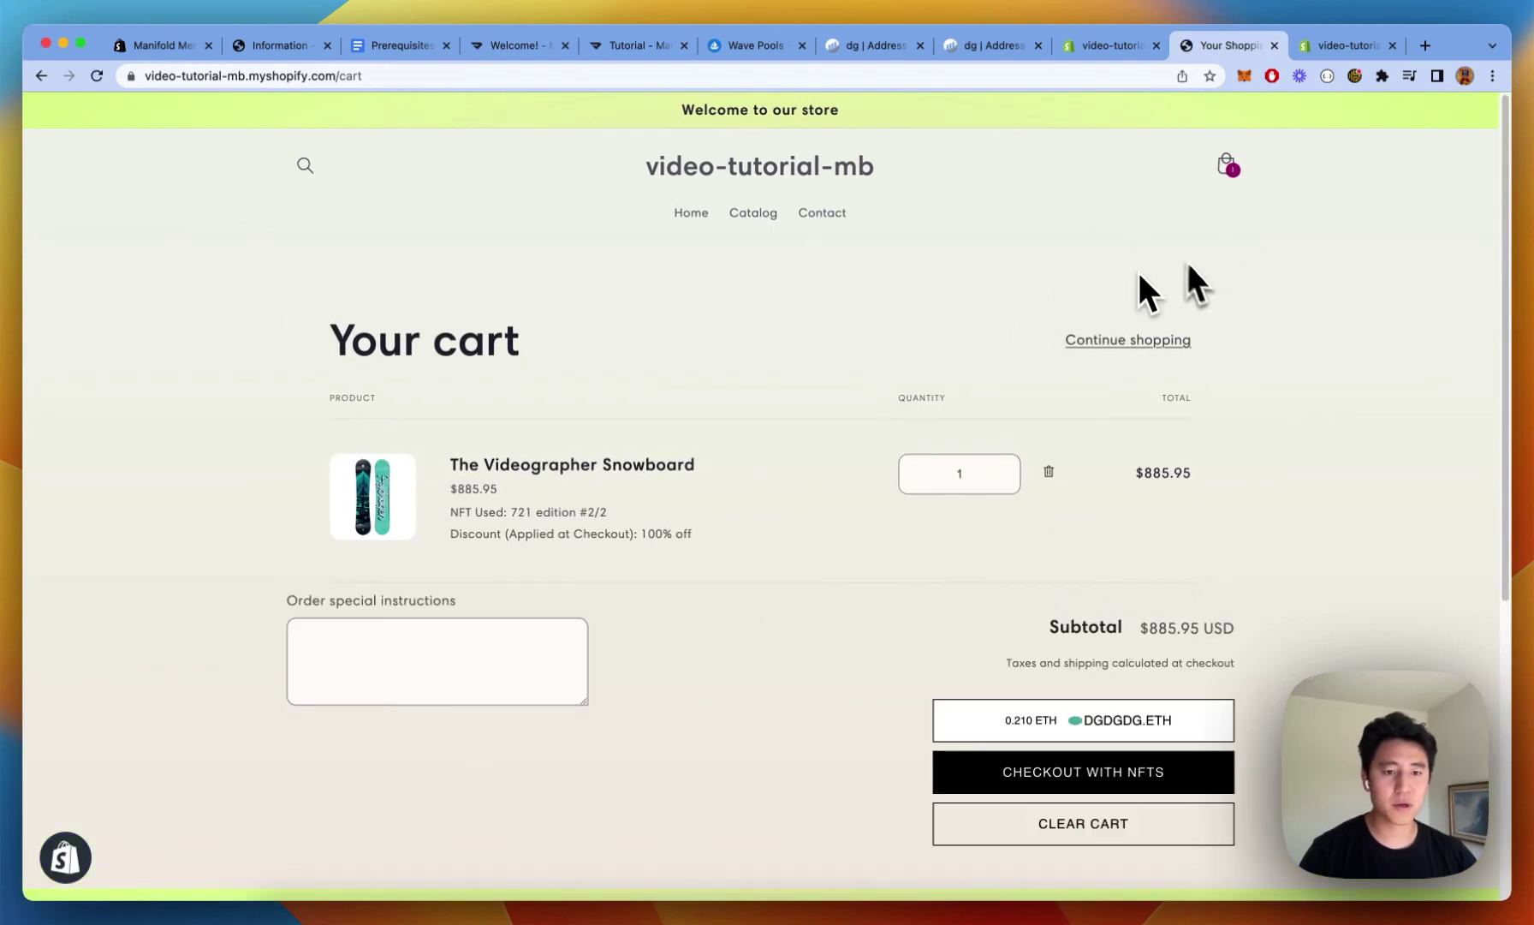
left_click(1103, 835)
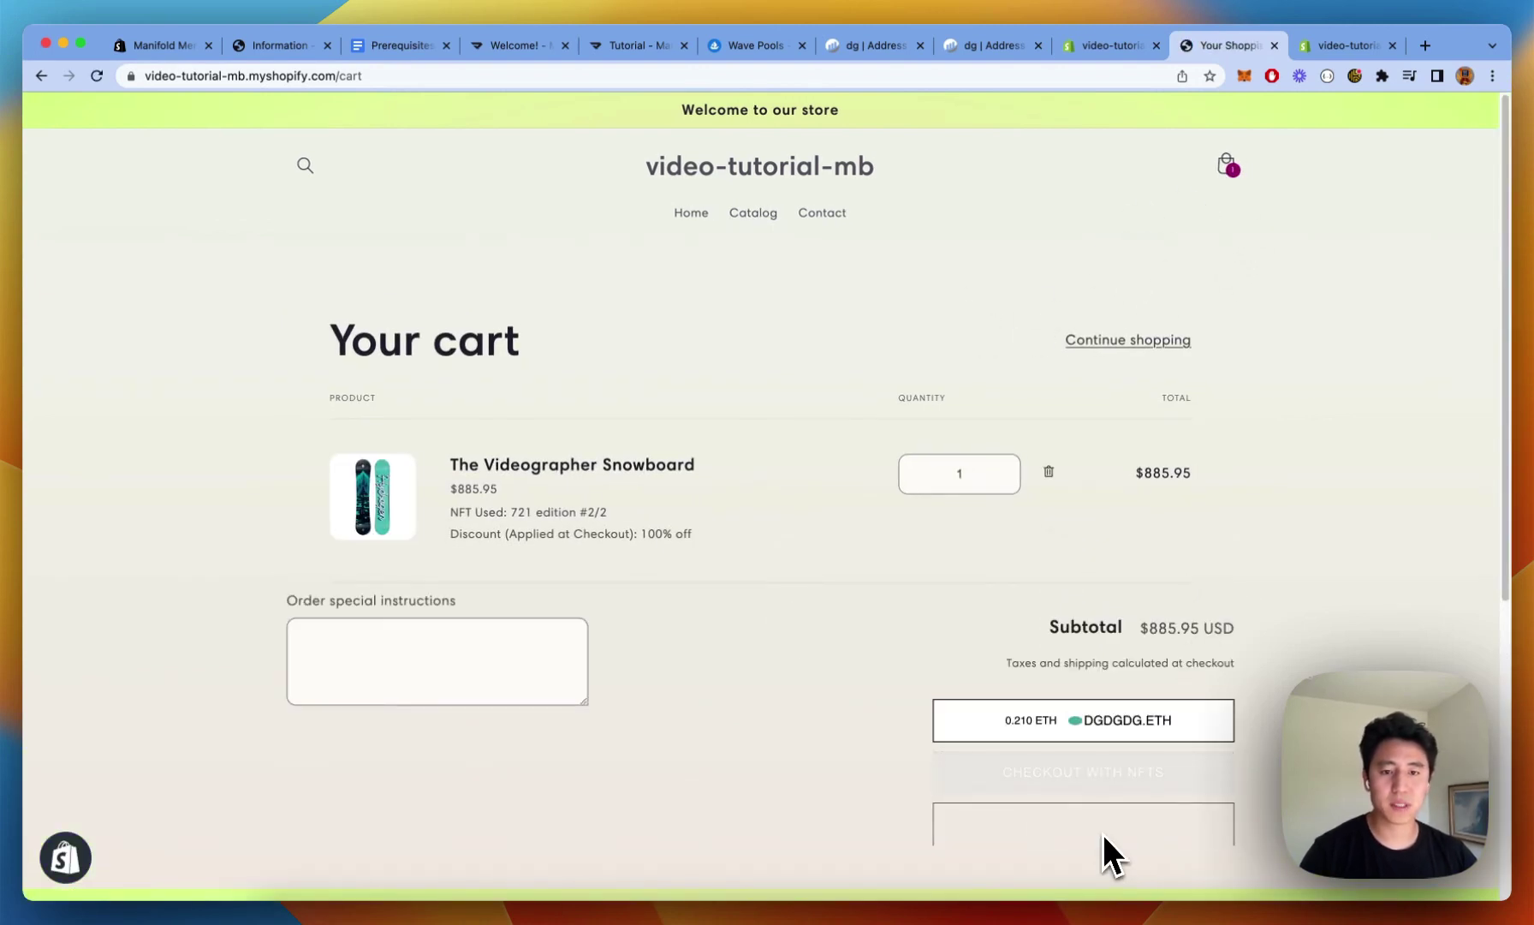
Add one Selling Plans Ski Wax to the cart and return to the catalog
left_click(758, 216)
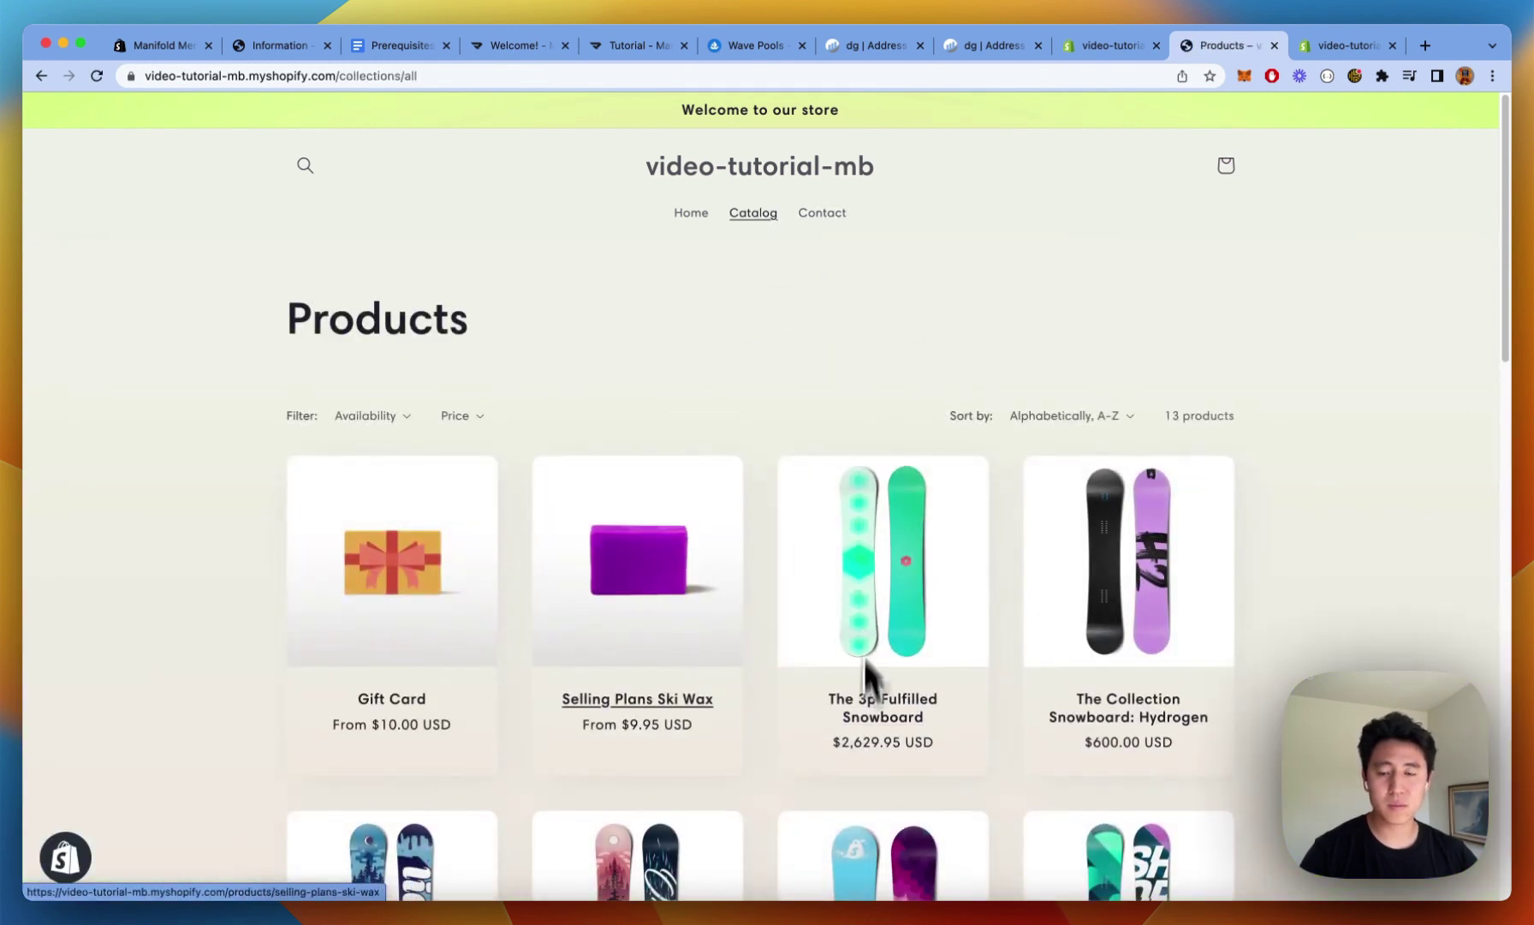
left_click(663, 593)
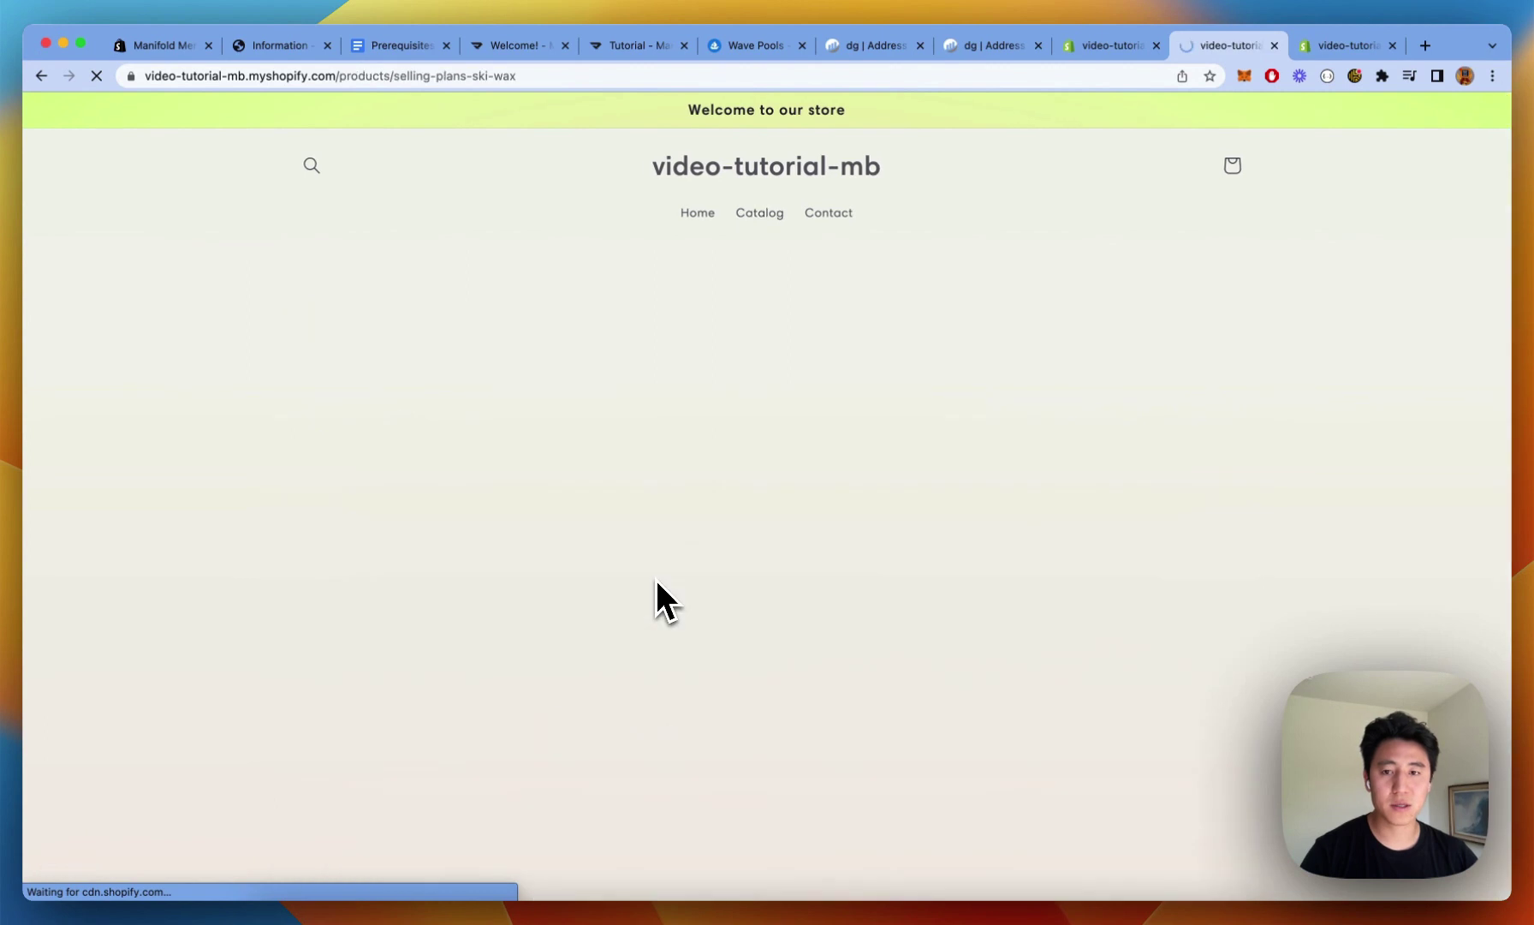
scroll(1136, 608, "down", 1)
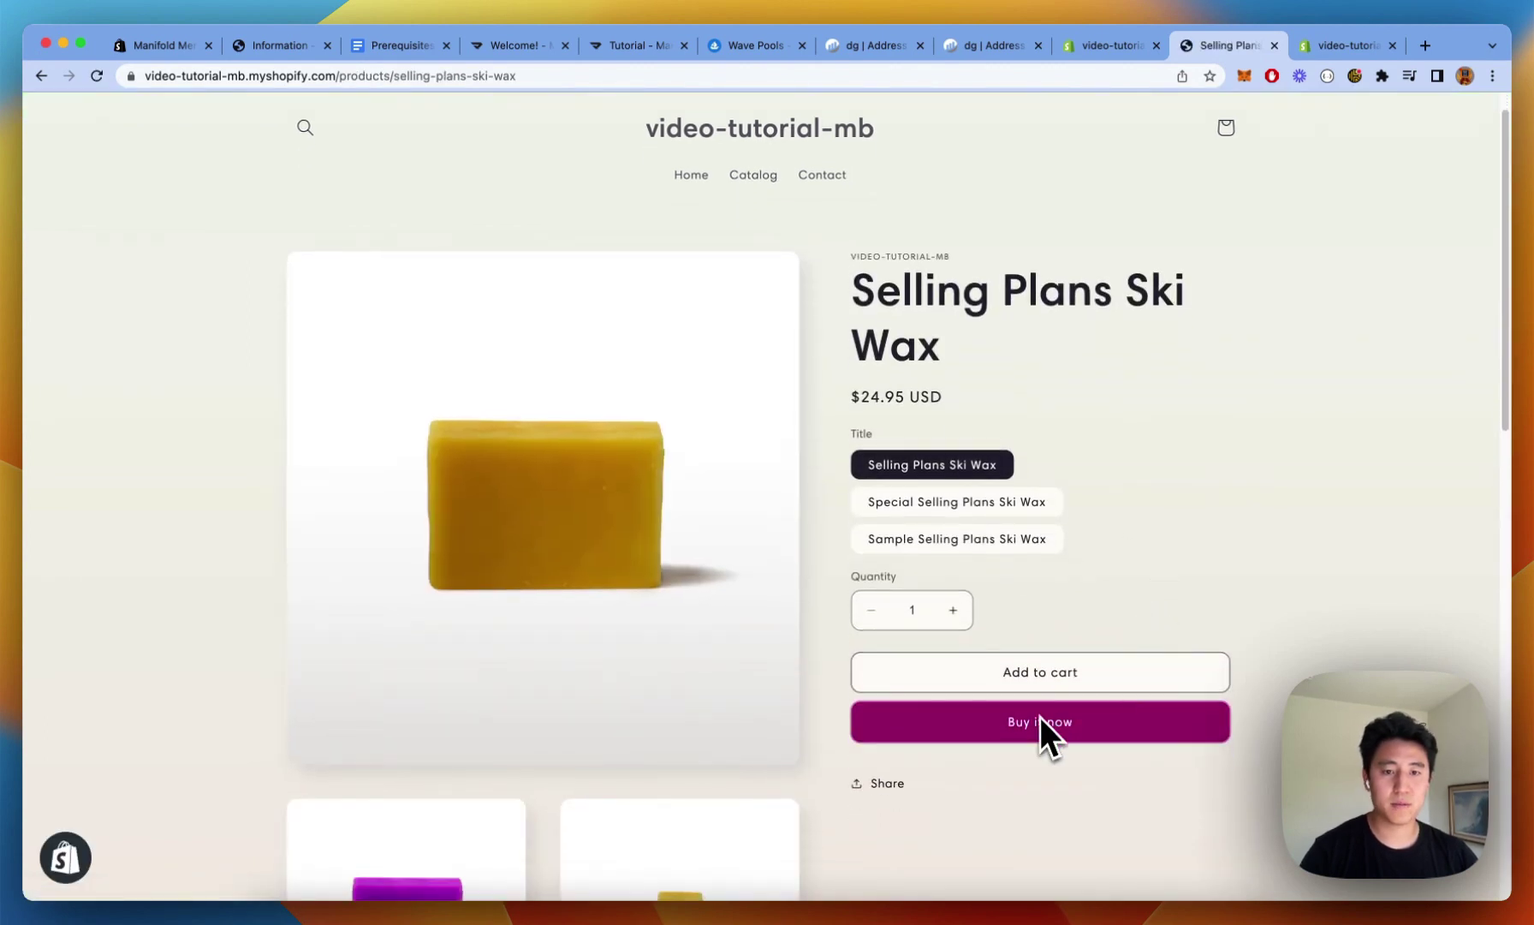
left_click(1064, 684)
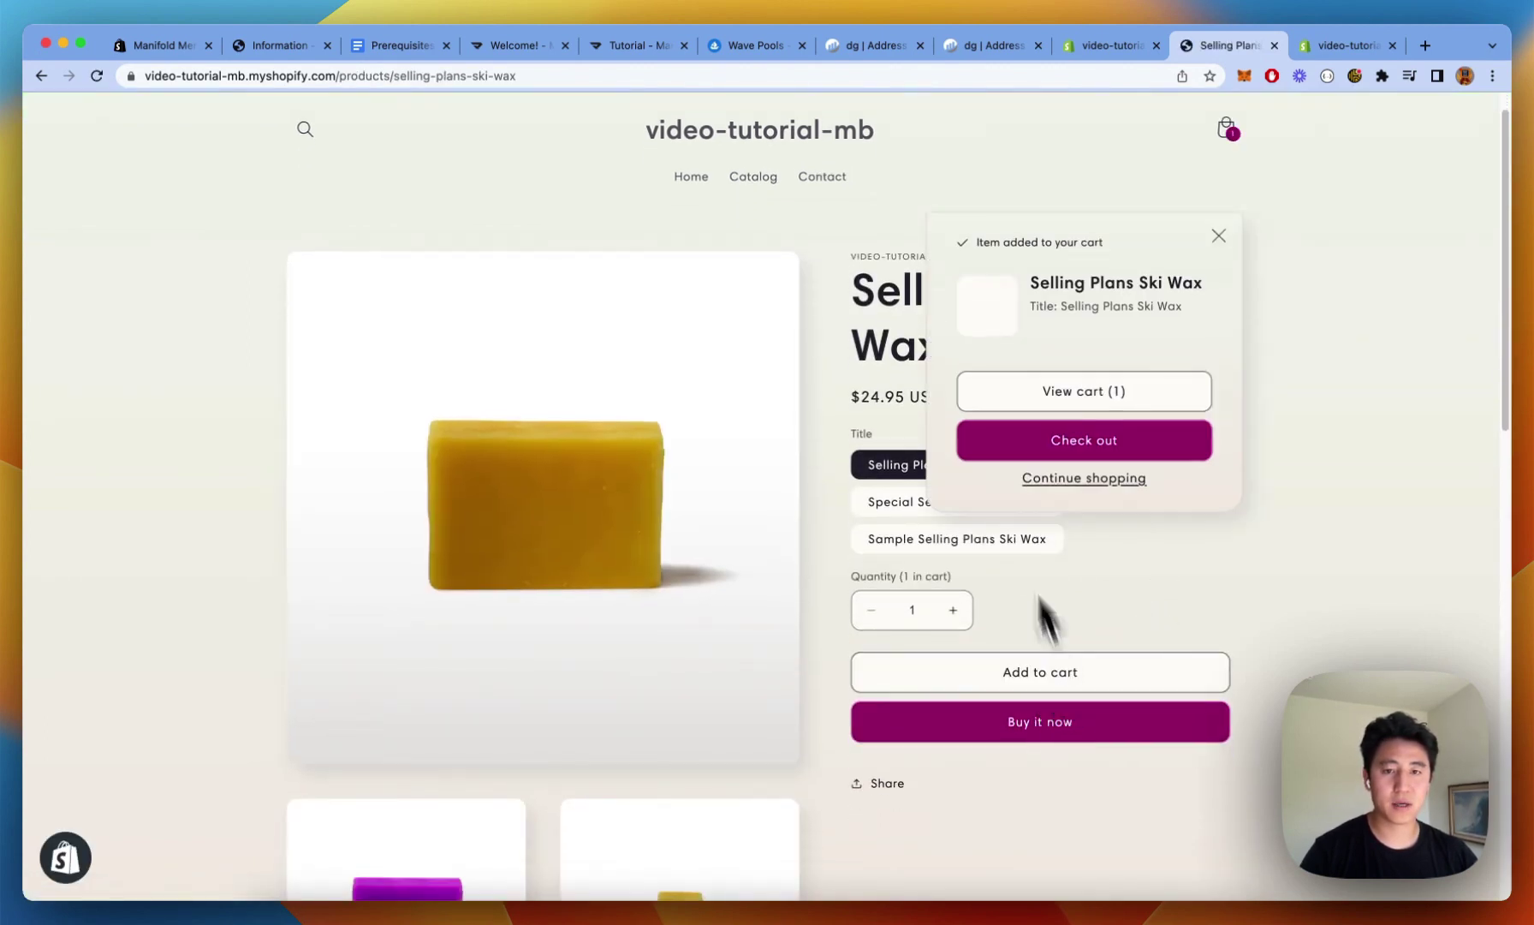
left_click(1218, 236)
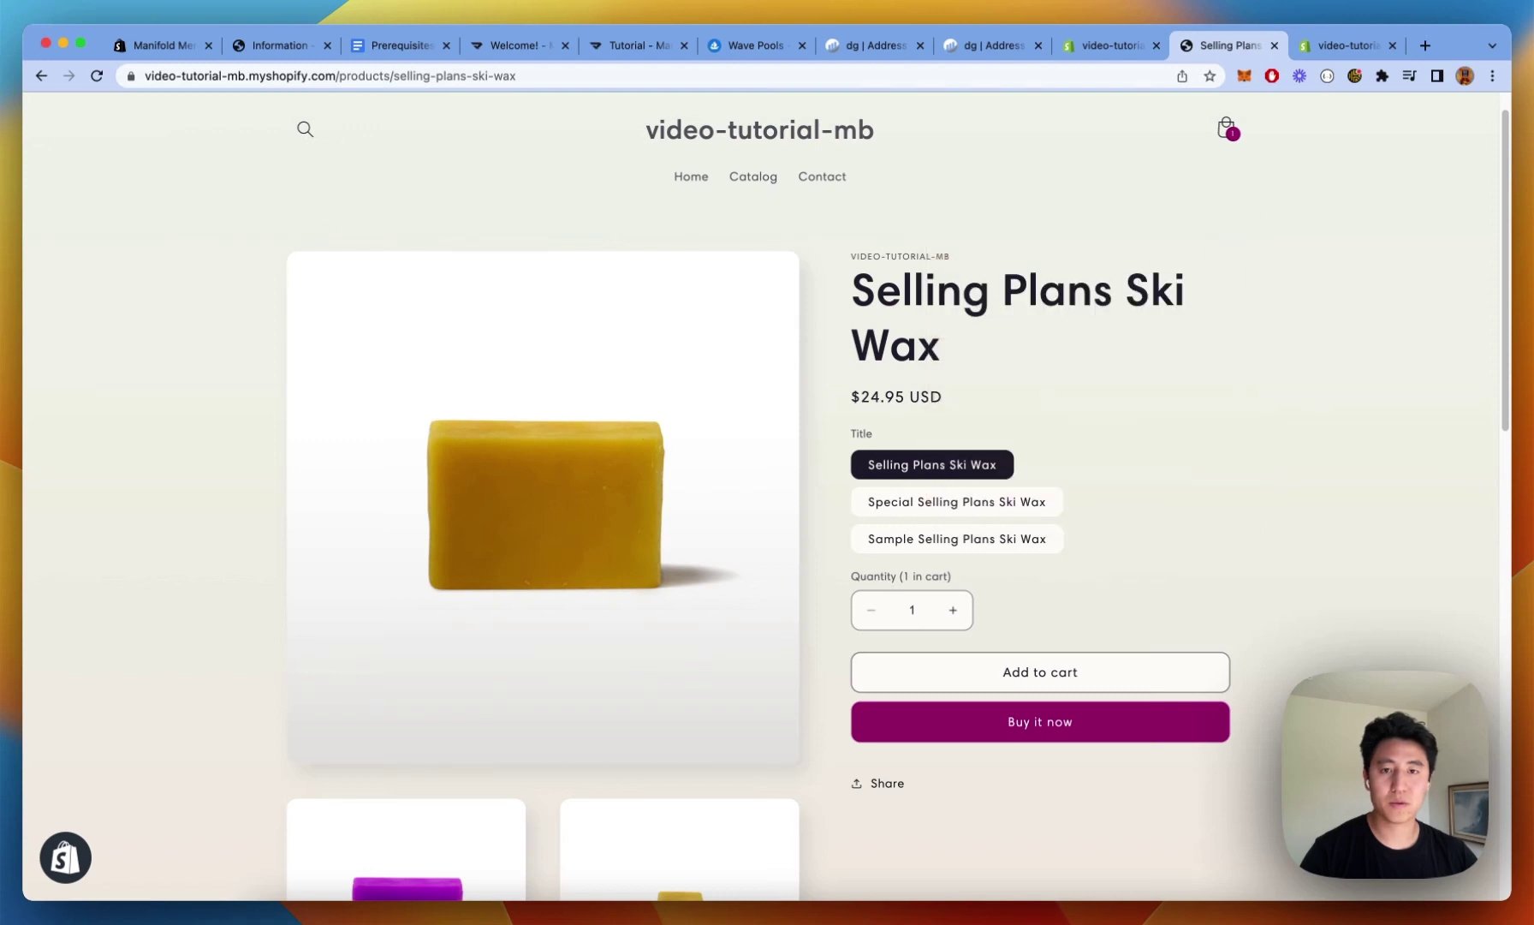
left_click(757, 182)
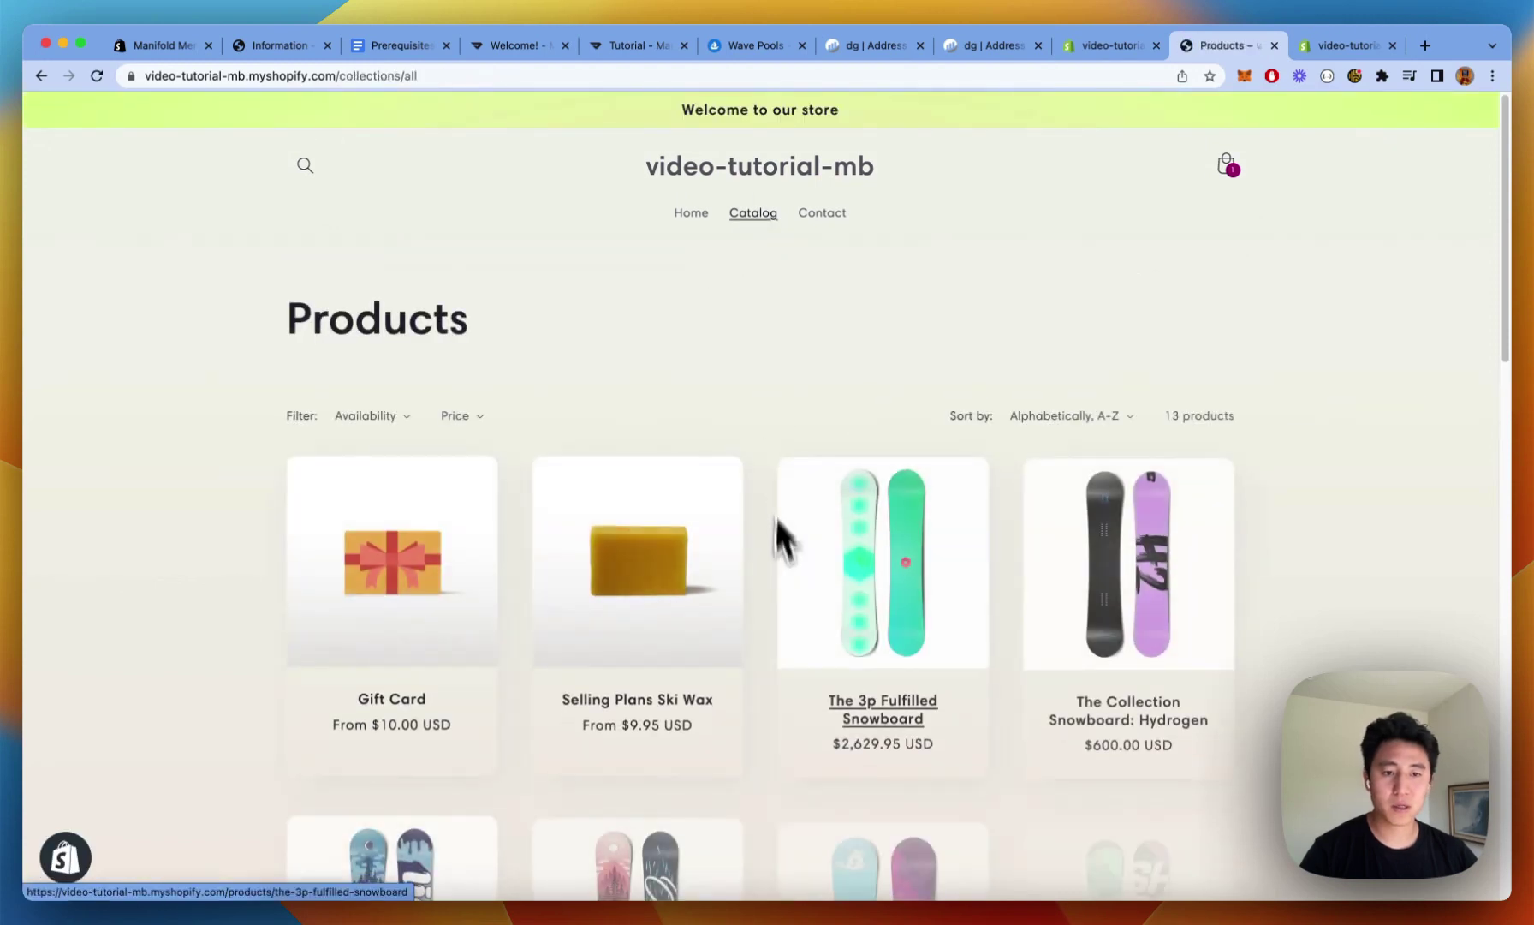
Add The Videographer Snowboard using the Wave Pools token's 100% discount
scroll(783, 548, "down", 10)
scroll(797, 583, "down", 7)
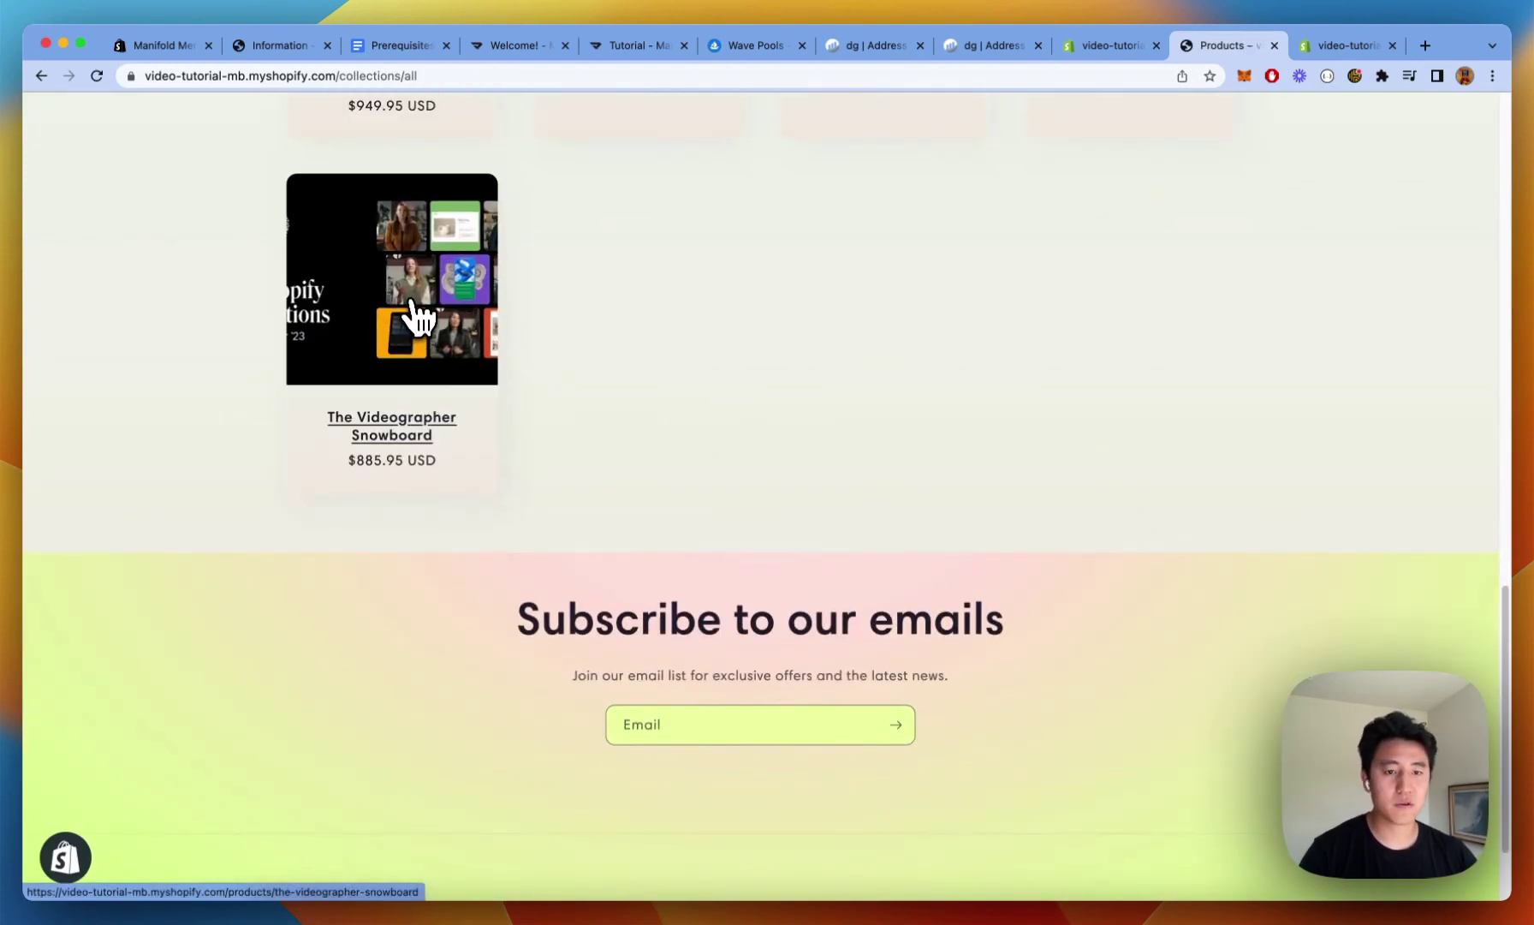
left_click(417, 310)
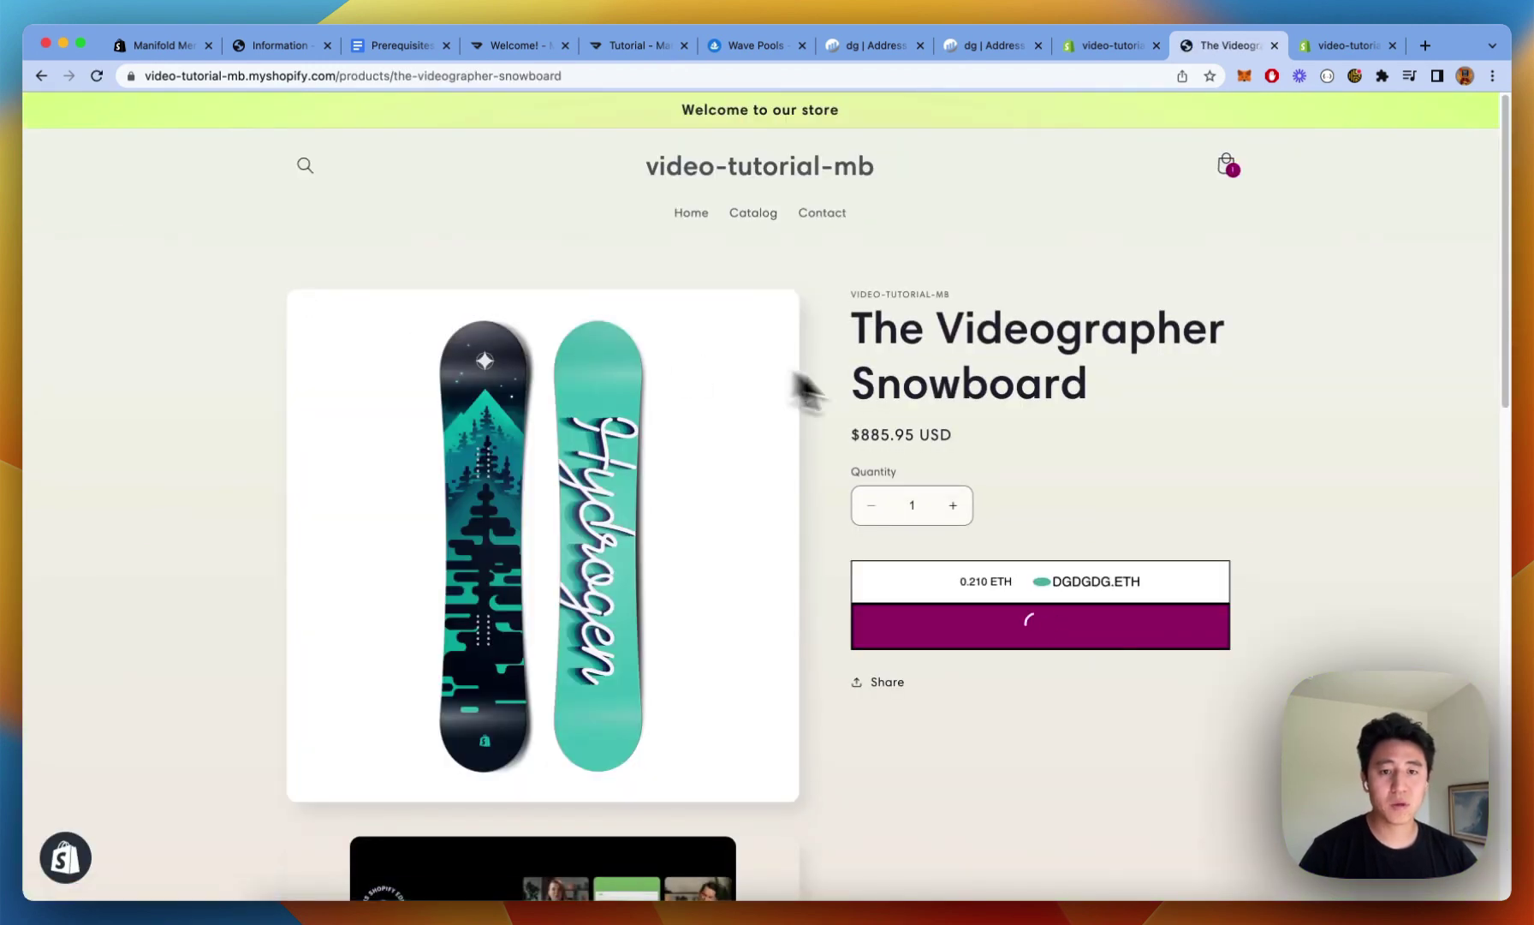
left_click(1070, 728)
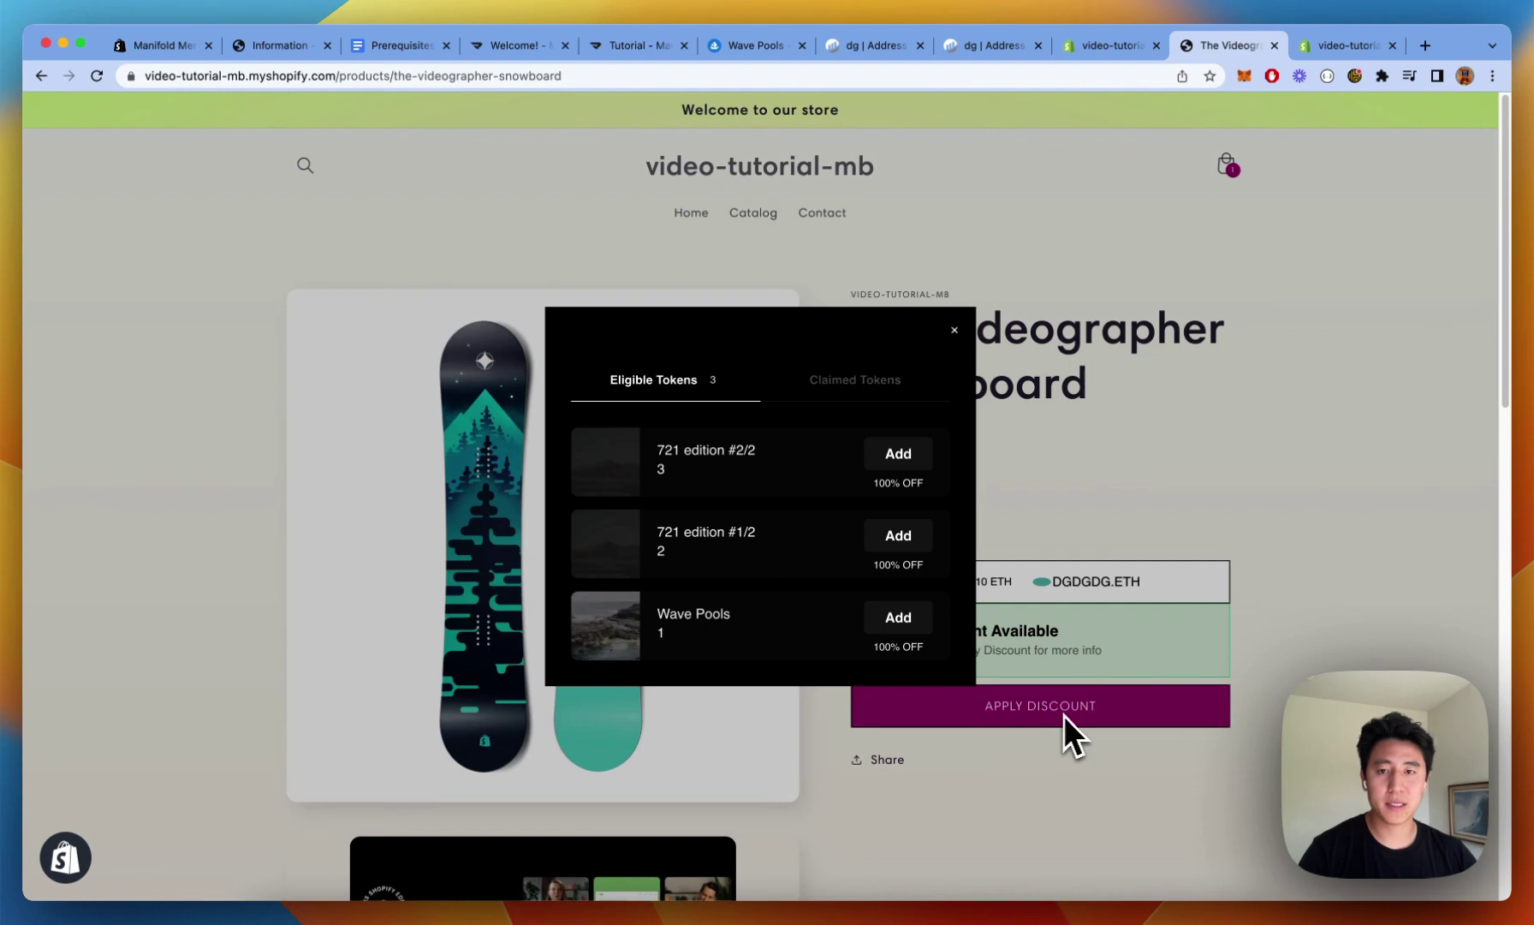
left_click(910, 625)
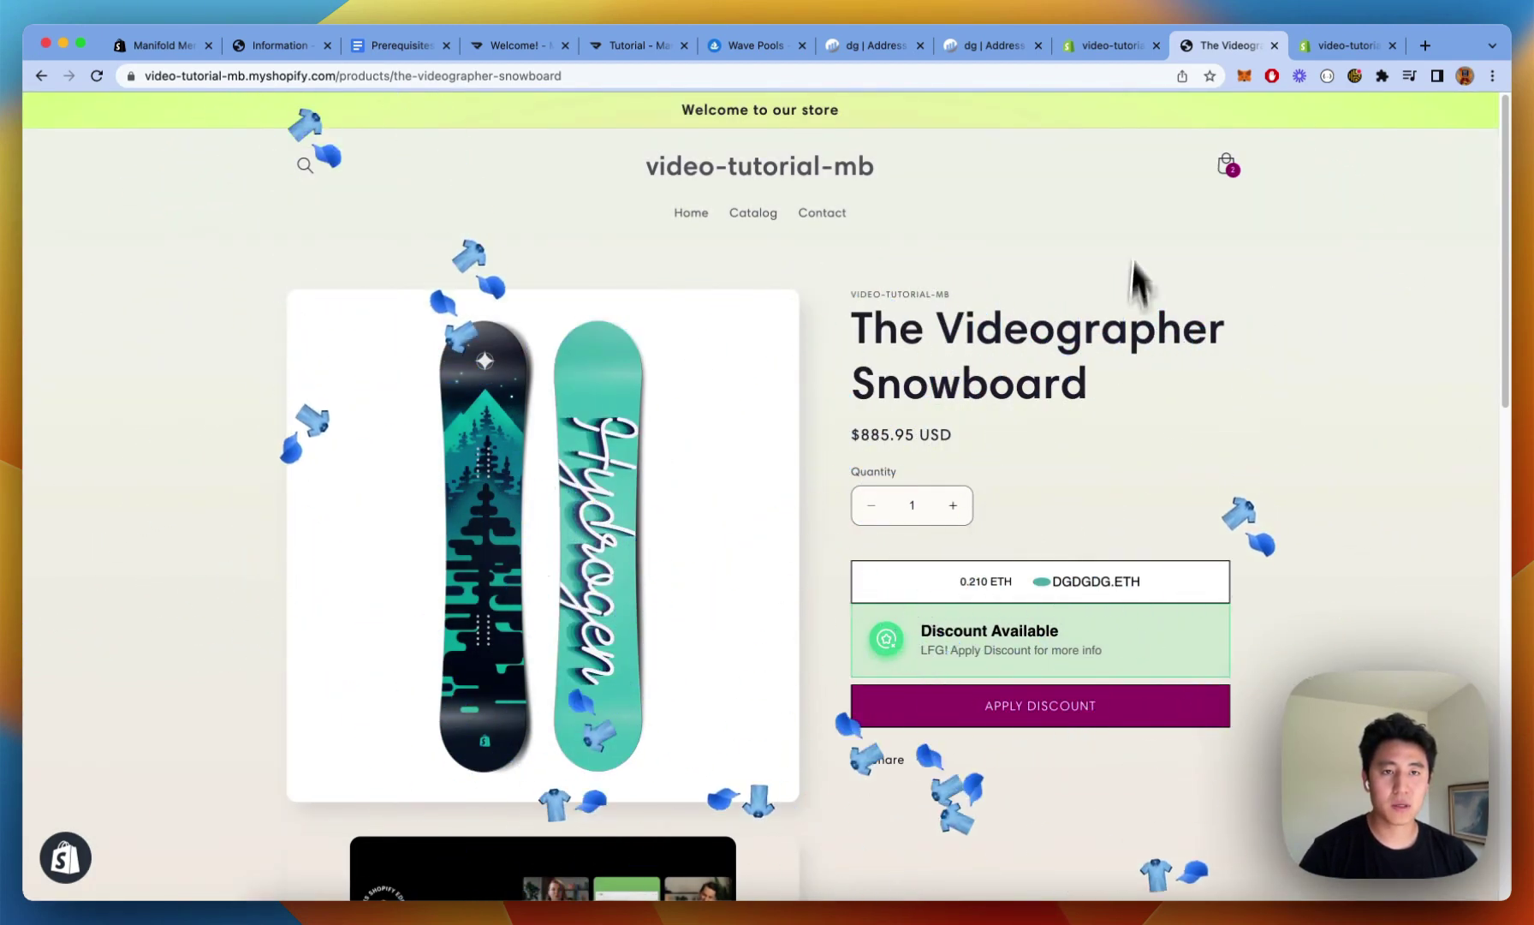
Review the cart, highlighting the ski wax, the 'NFT Used: Wave Pools' line, and the 100% off discount
left_click(1229, 169)
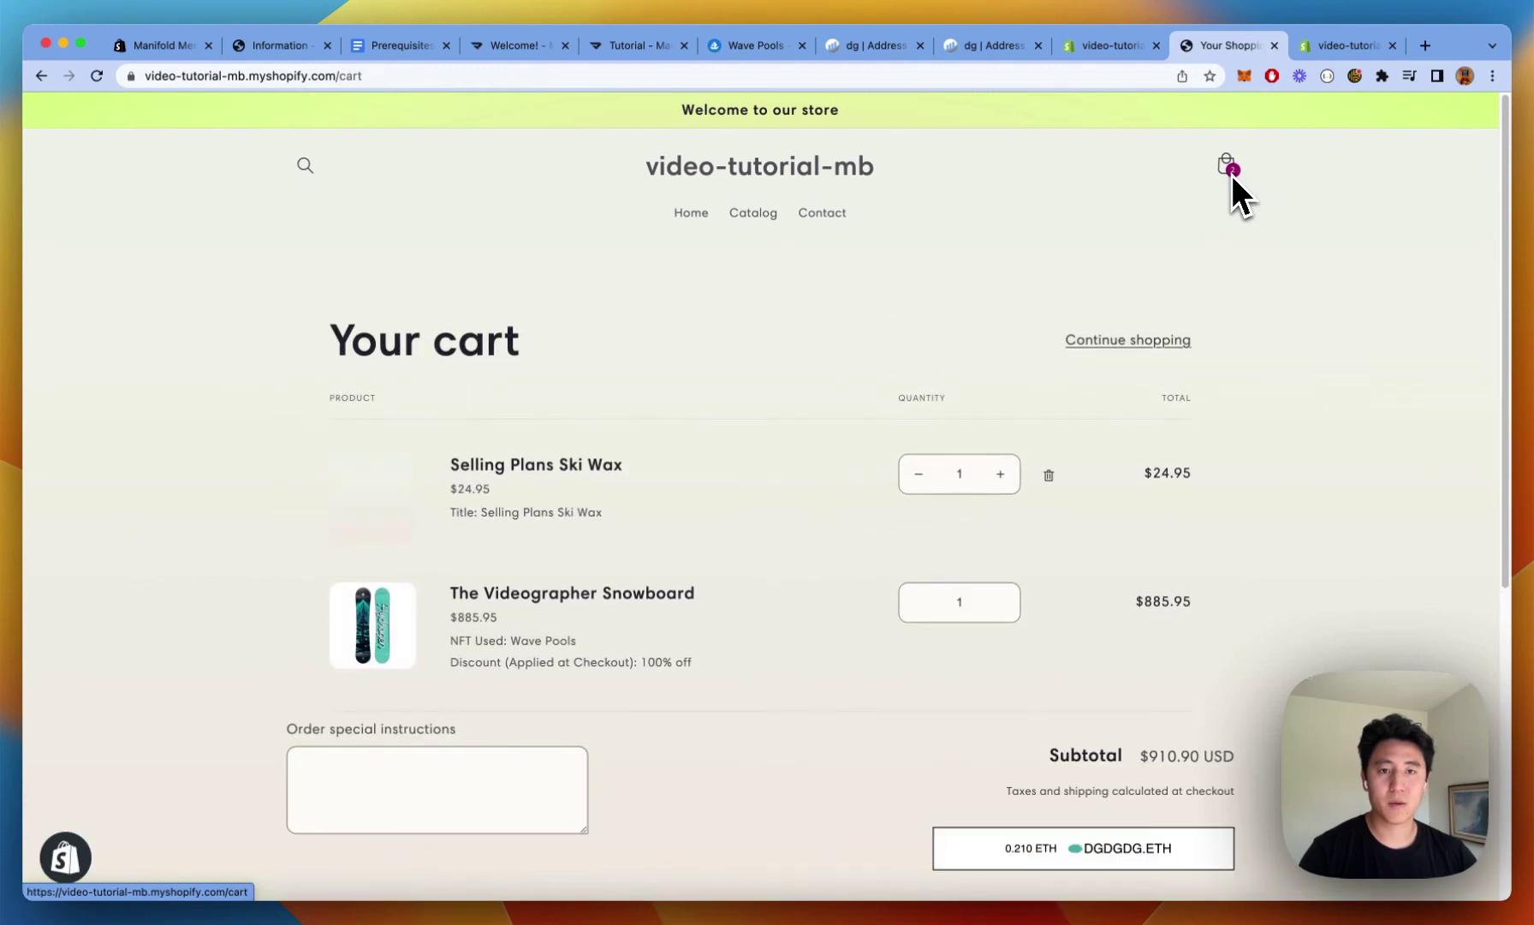
scroll(1294, 413, "down", 4)
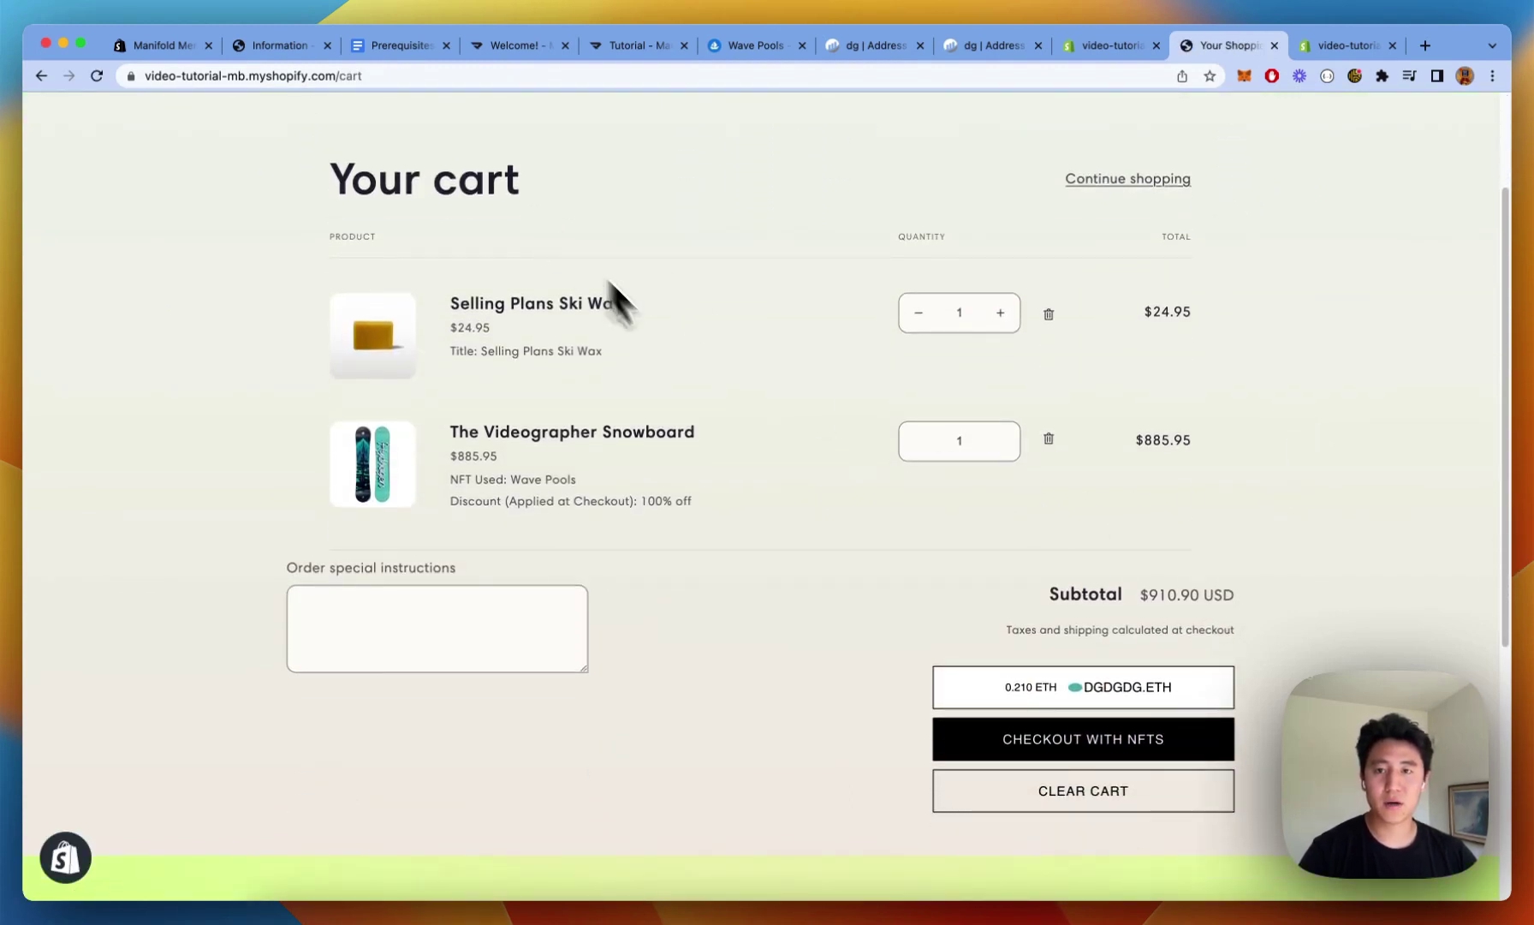
left_click_drag(676, 315, 453, 306)
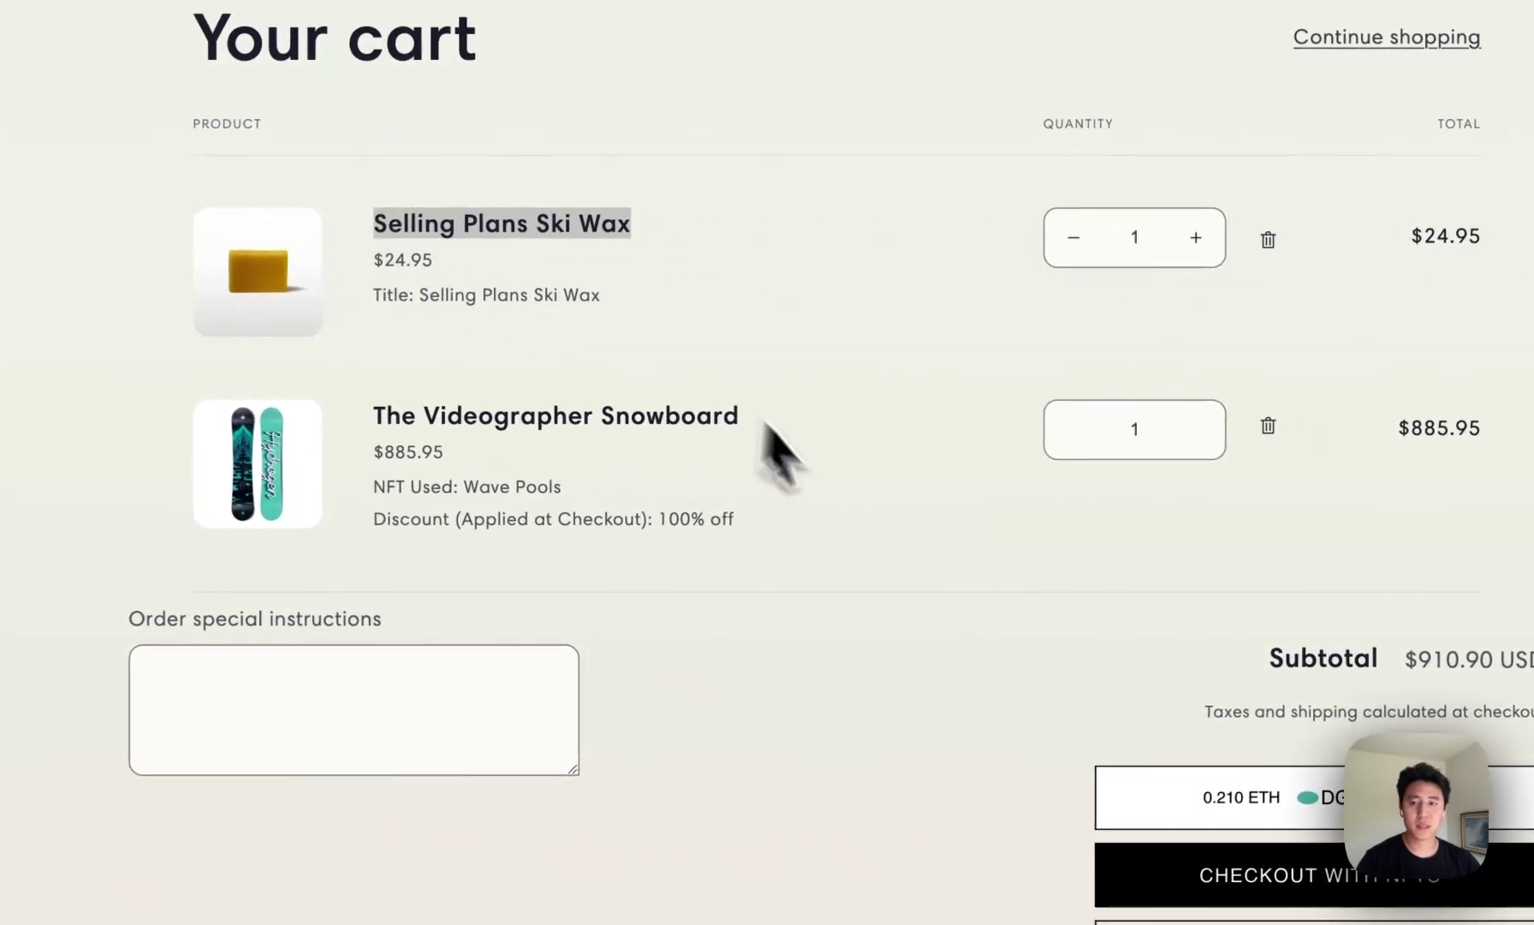
left_click_drag(739, 524, 565, 488)
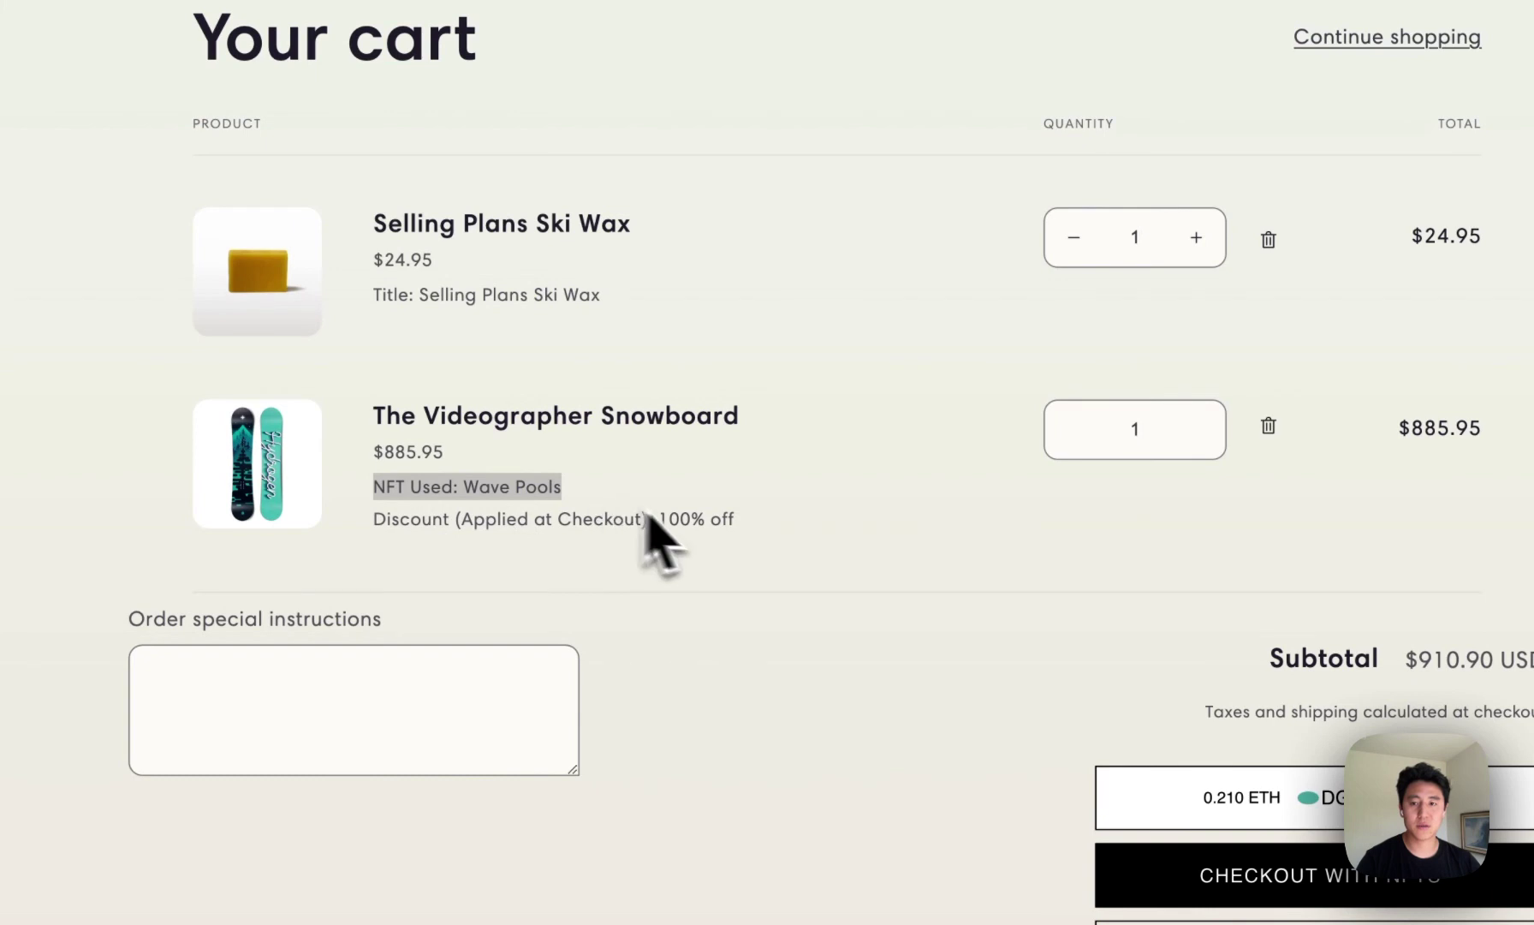
left_click_drag(738, 526, 364, 548)
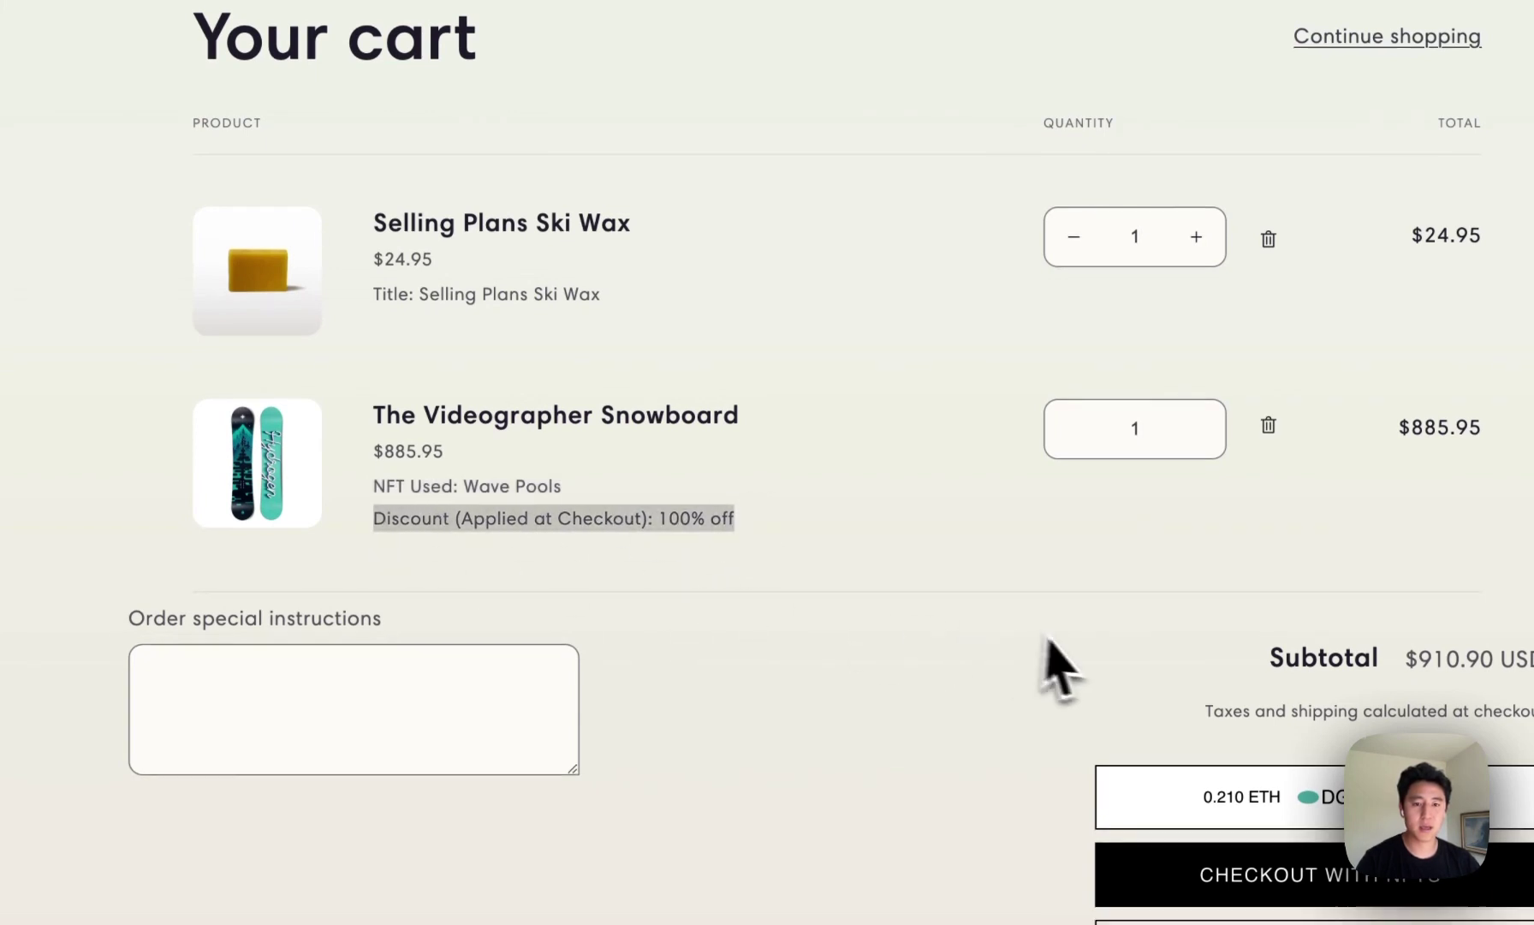
Check out with NFTs and review the free snowboard and the Selling Plans Ski Wax, totalling $24.95
left_click(1351, 894)
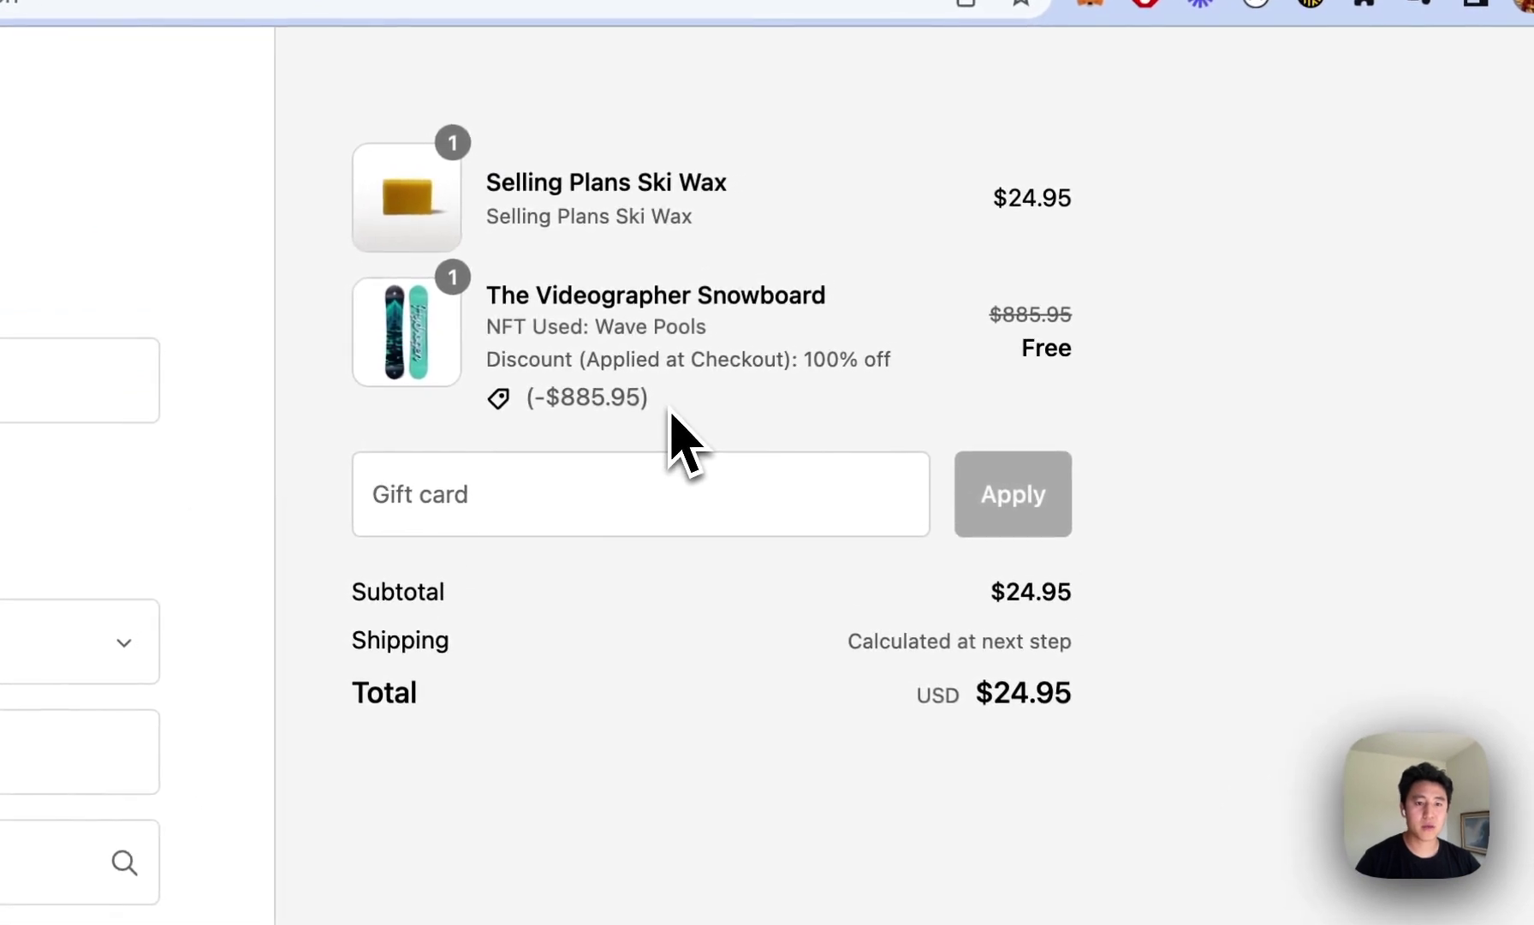
left_click_drag(671, 414, 484, 315)
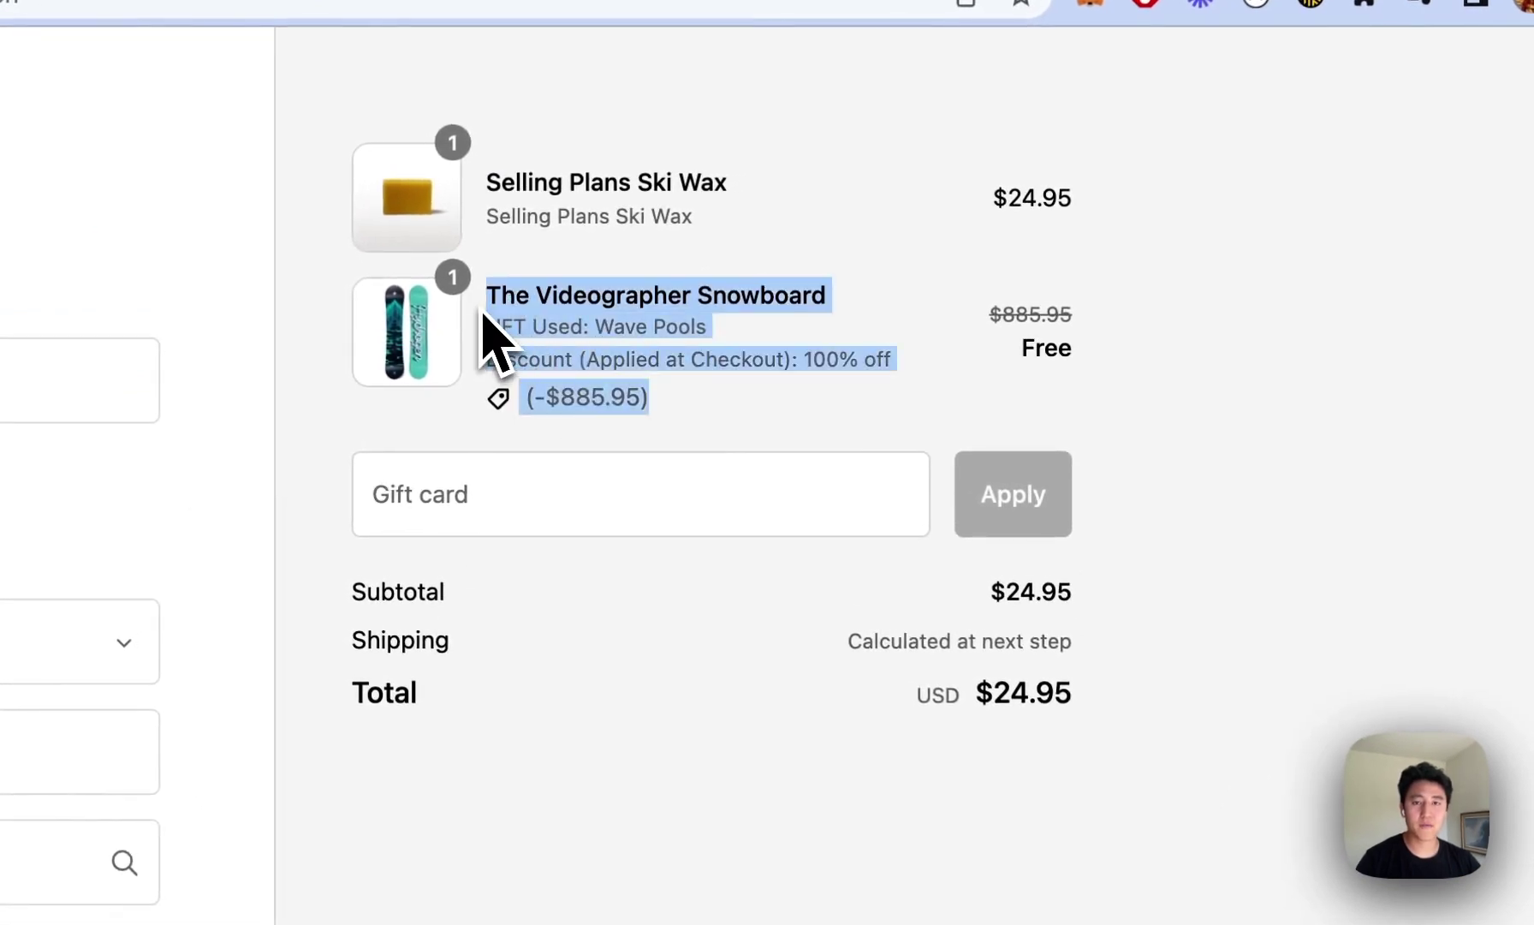
left_click(722, 426)
left_click_drag(762, 244, 484, 196)
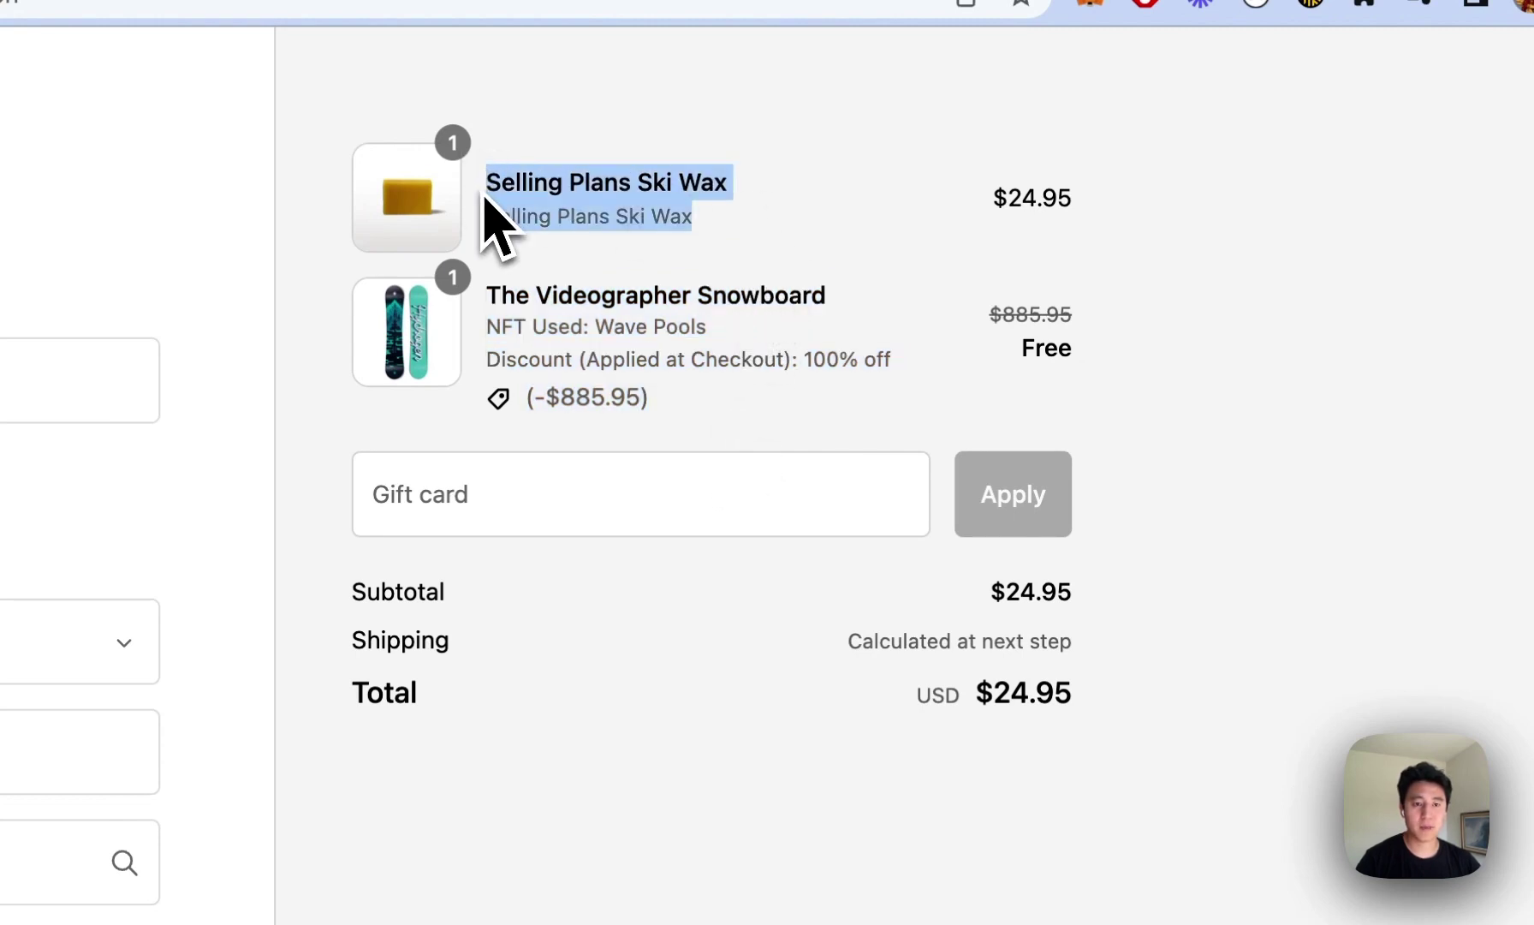